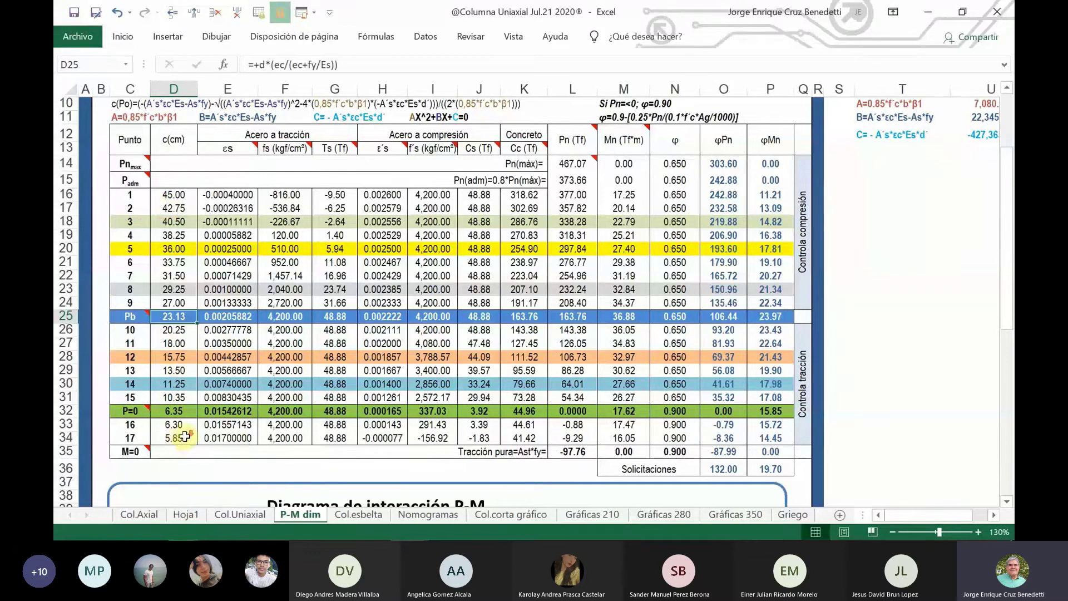
Examine the red P-M interaction curve and its source point, φPn and φMn columns in the table.
scroll(185, 435, "down", 3)
scroll(185, 436, "down", 2)
scroll(184, 433, "down", 2)
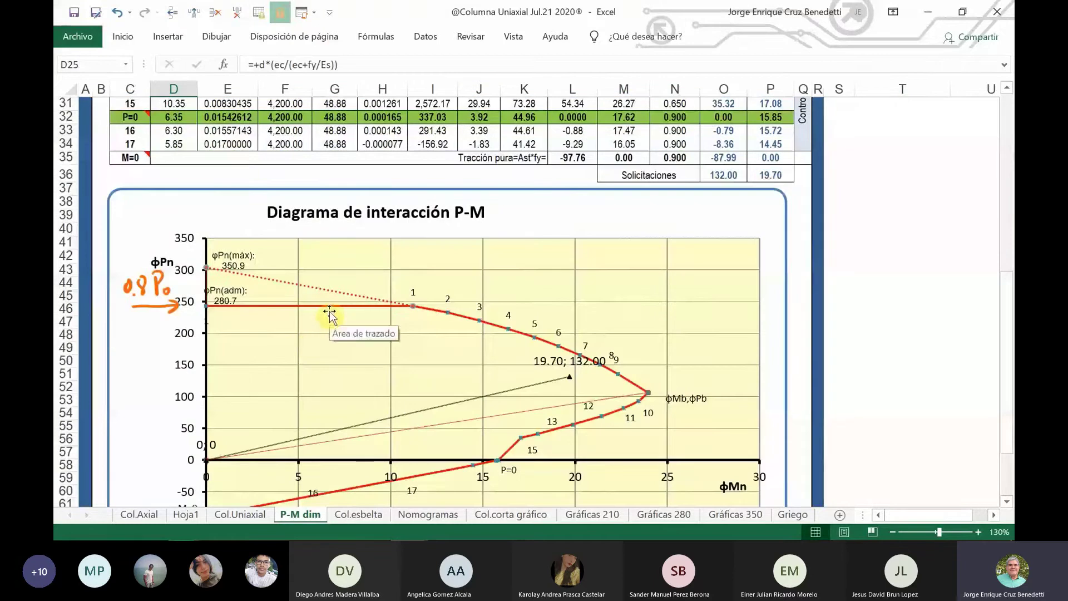
left_click(333, 304)
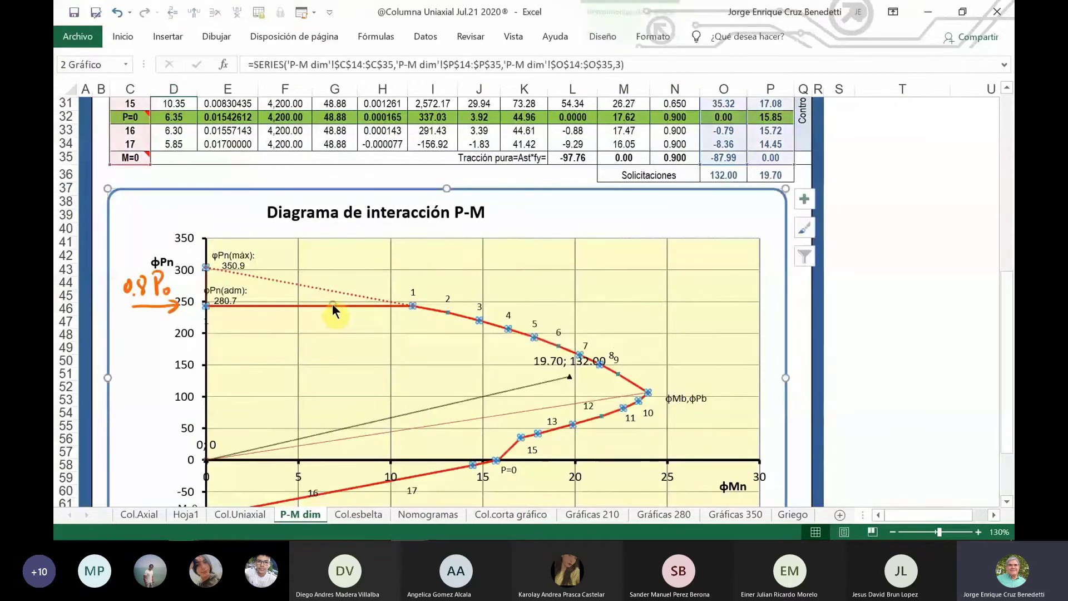
scroll(876, 322, "up", 3)
scroll(876, 322, "up", 3)
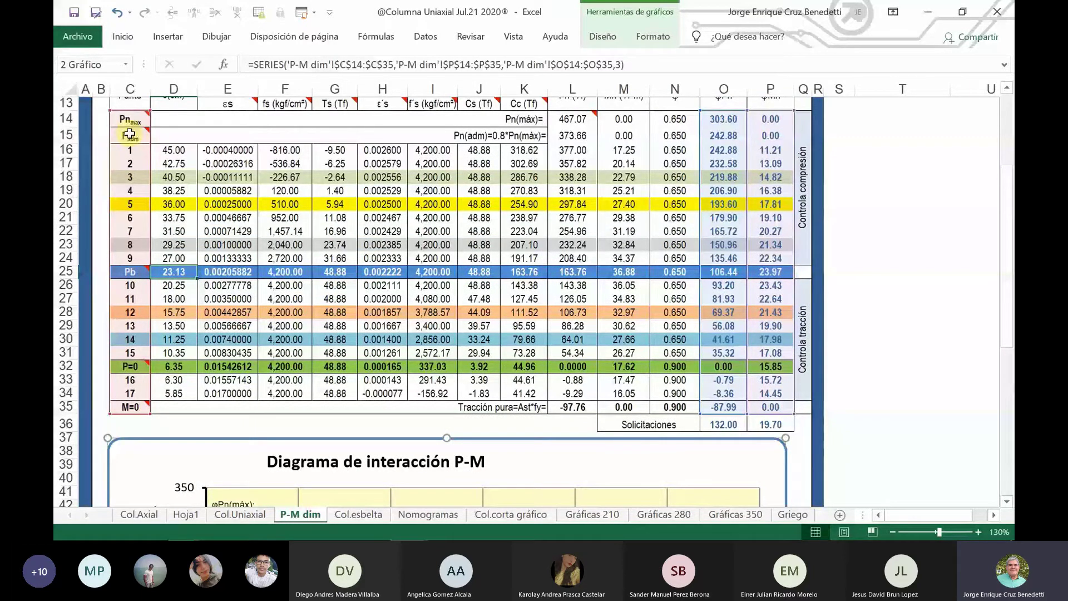
scroll(760, 203, "up", 1)
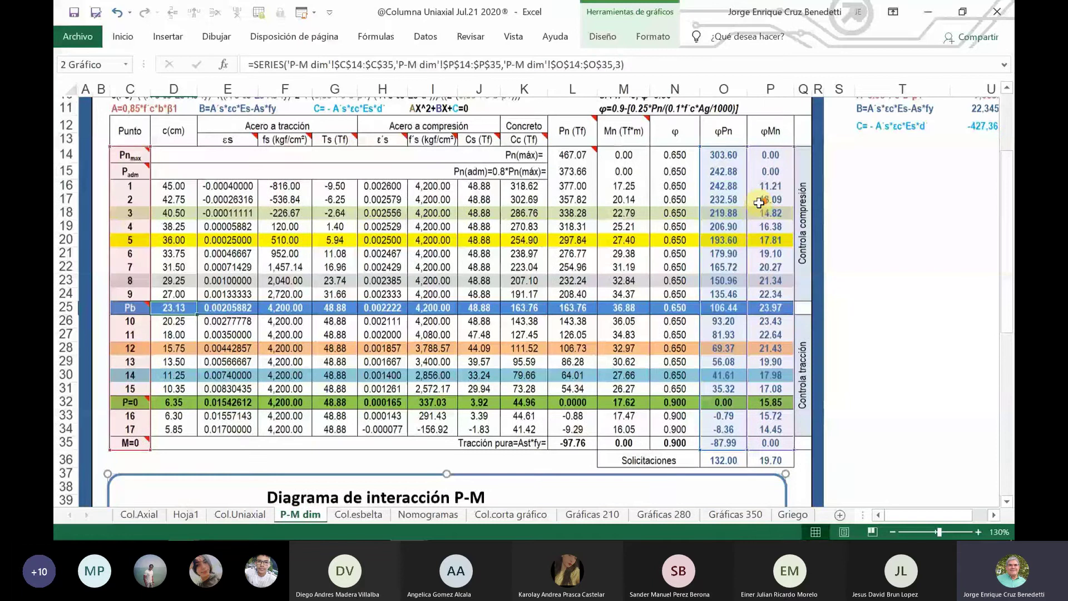
scroll(906, 227, "up", 1)
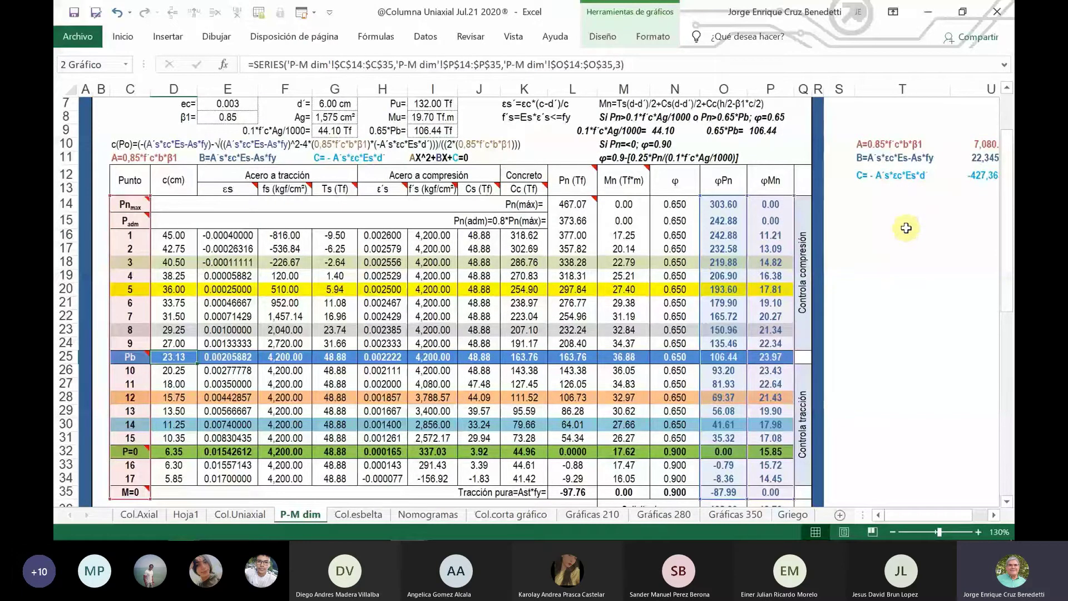
left_click(903, 249)
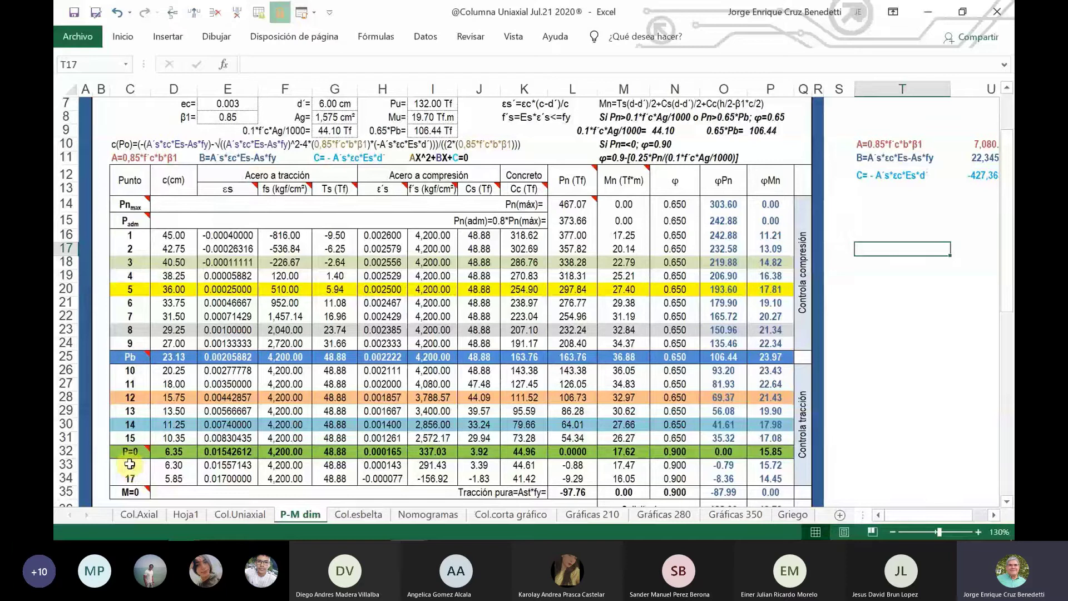
Review the table's end points Pnmax and M=0, inspecting the Pn formulas in L35 and L14.
mouse_move(127, 450)
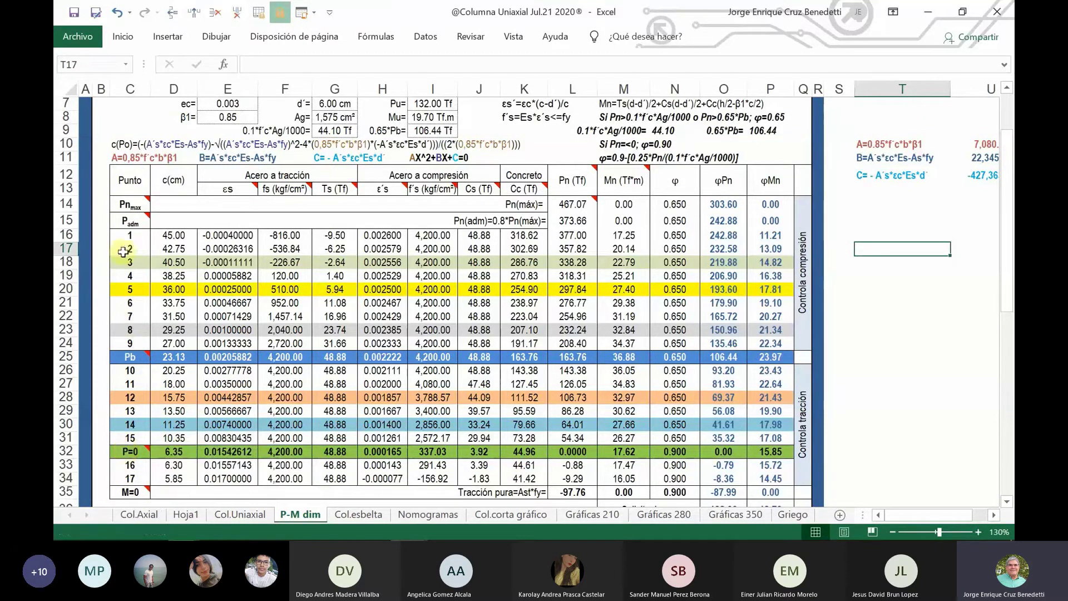
left_click(127, 203)
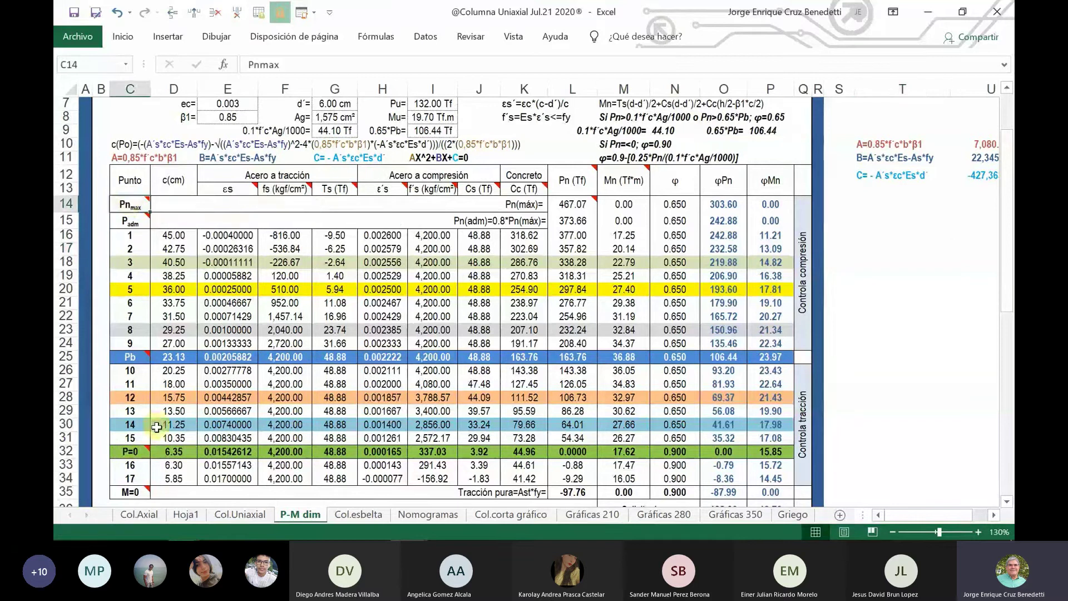
scroll(157, 430, "down", 1)
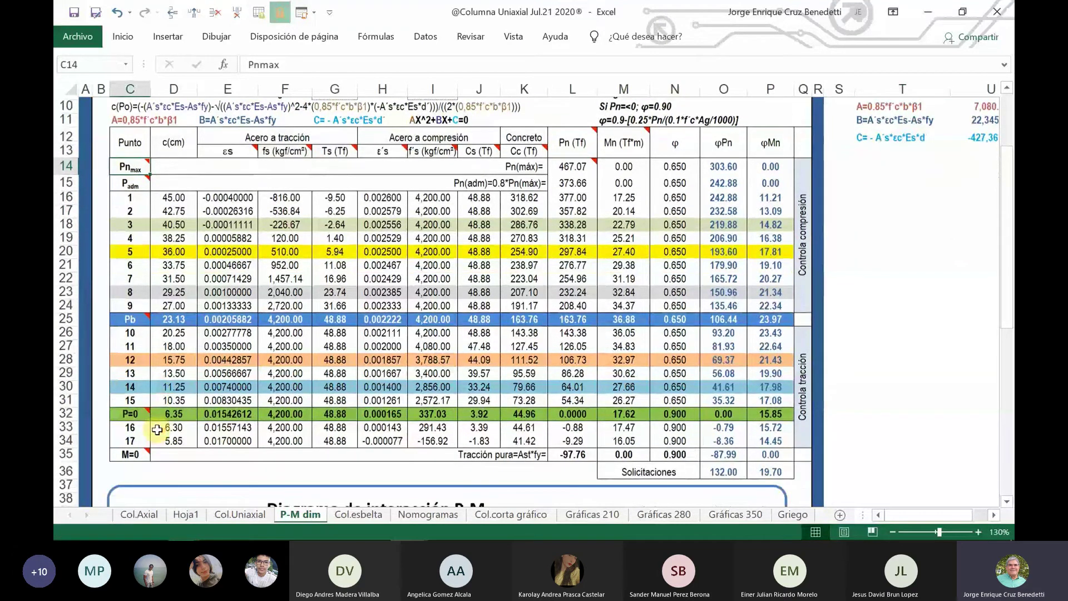
left_click(130, 452)
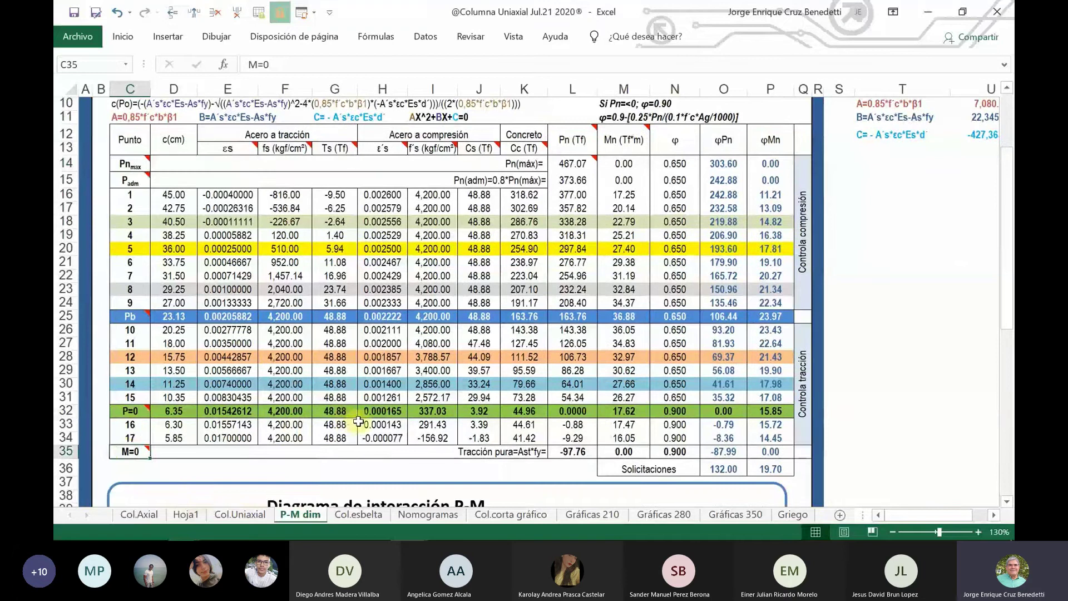
left_click(579, 454)
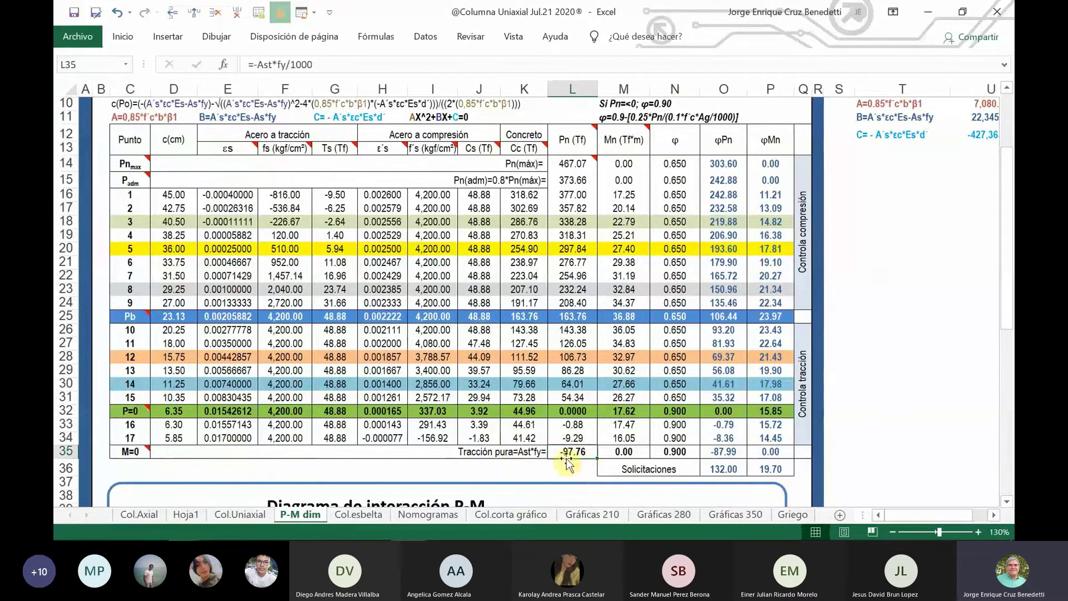
left_click(578, 164)
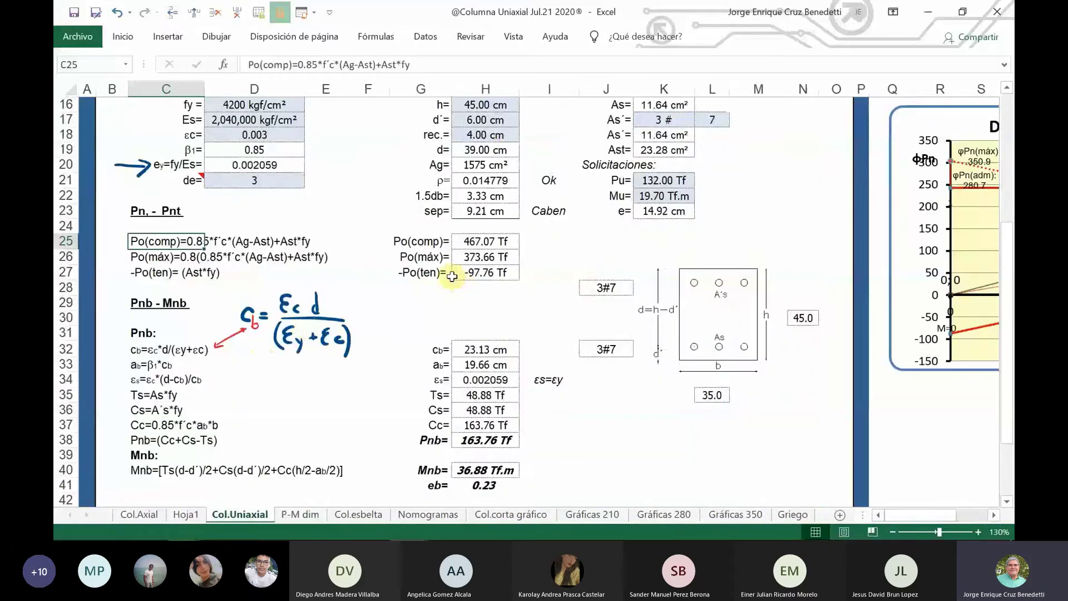
On the Col.Uniaxial sheet, inspect the Po(comp) and -Po(ten) formulas and review the column's materials, geometry and steel data.
left_click(468, 243)
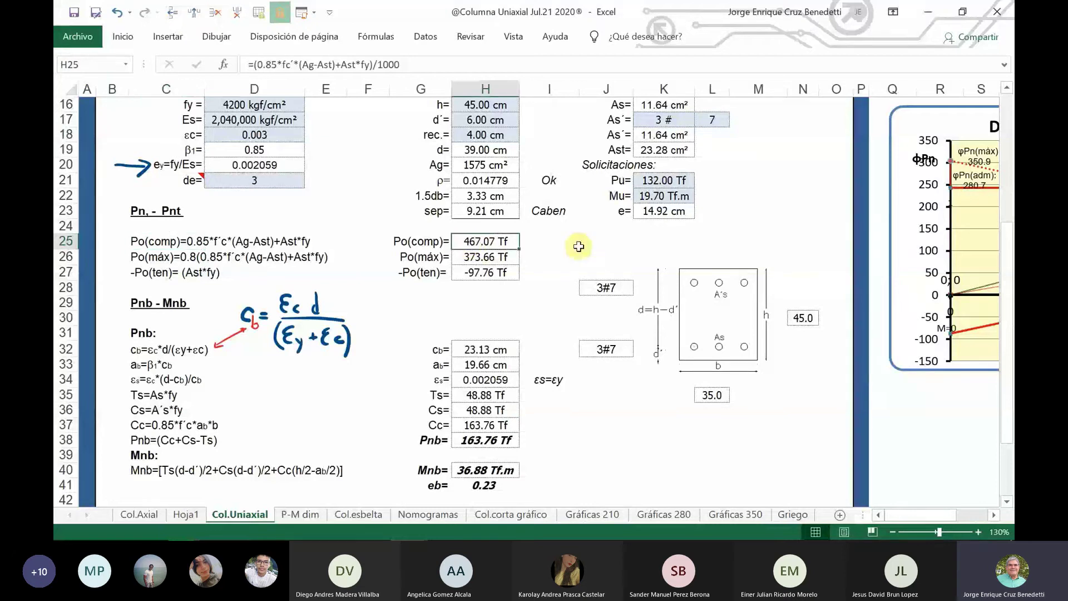
left_click(468, 273)
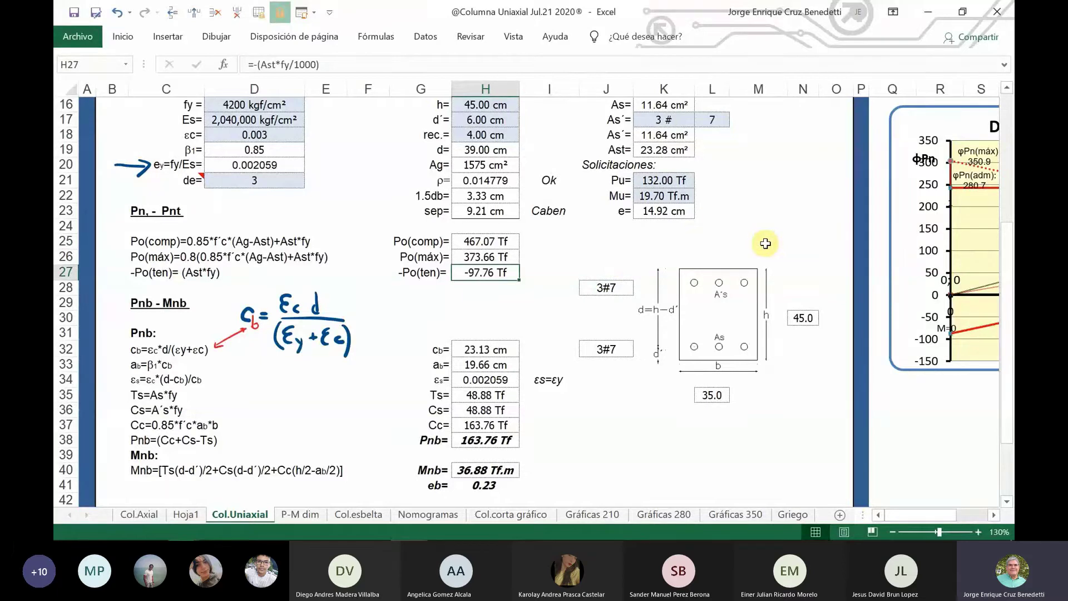
scroll(729, 230, "up", 5)
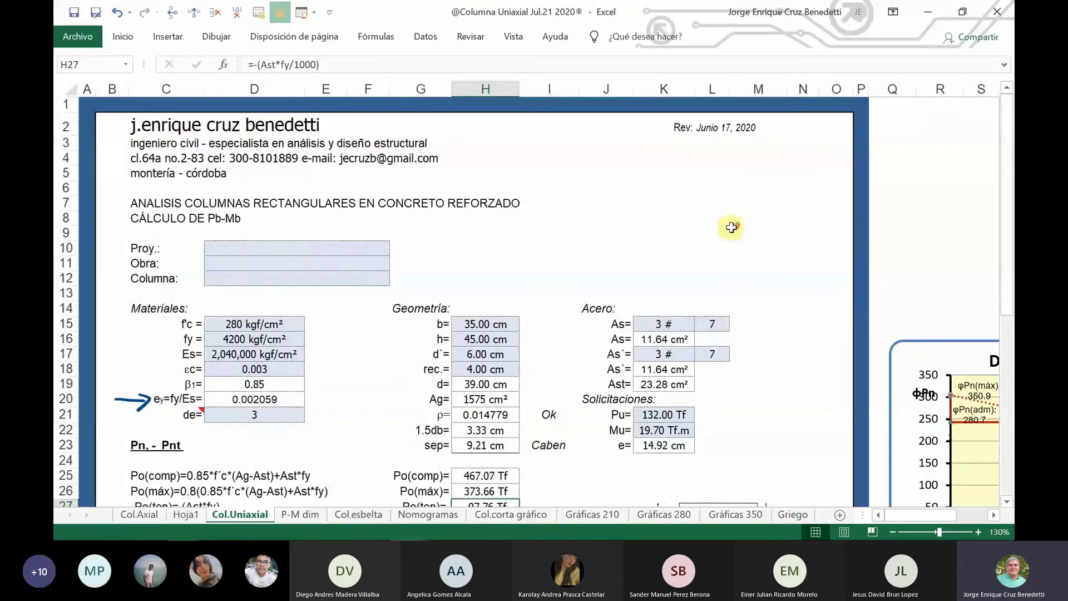
scroll(726, 267, "down", 20)
scroll(720, 311, "up", 3)
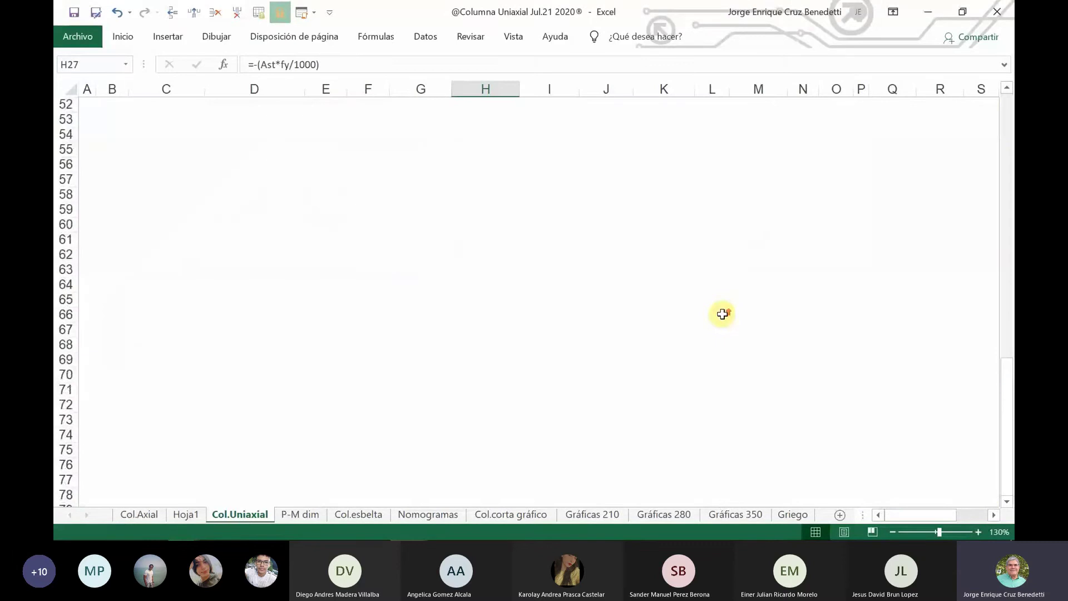
scroll(724, 313, "up", 2)
scroll(540, 397, "up", 2)
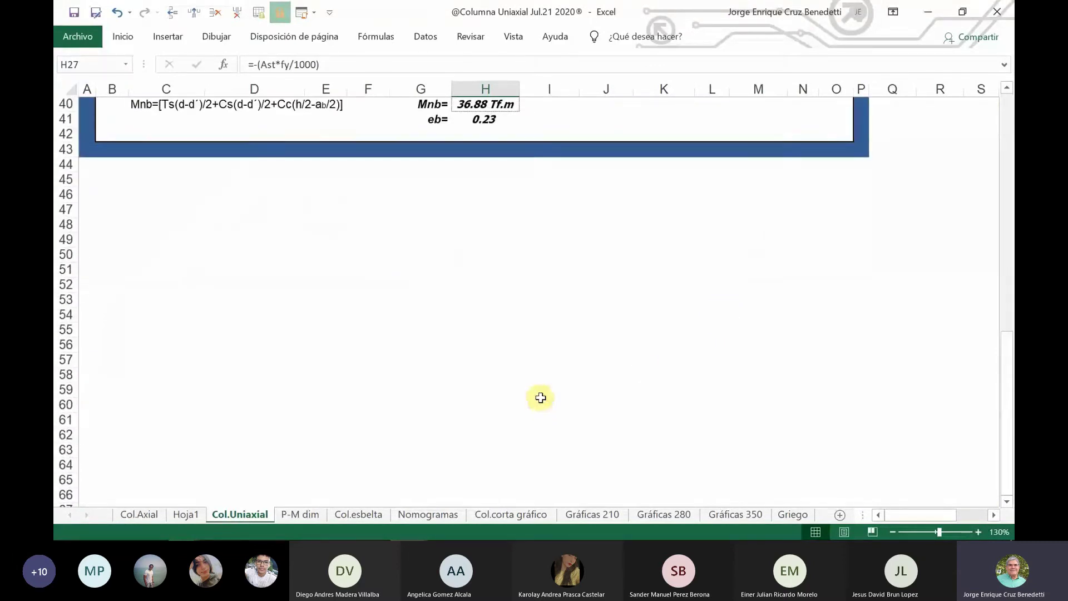
mouse_move(386, 534)
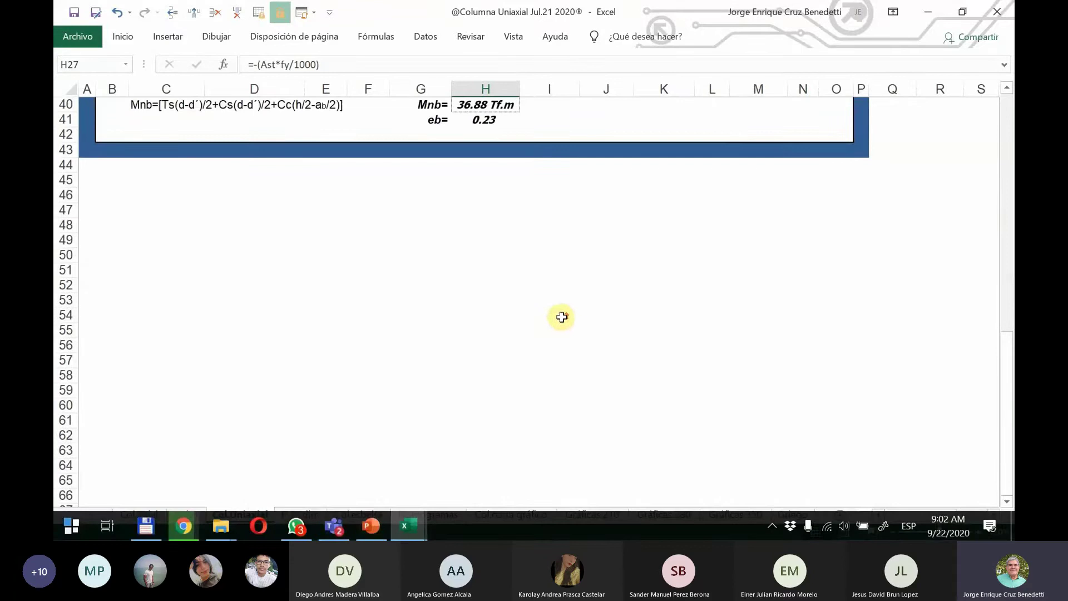
scroll(561, 317, "up", 12)
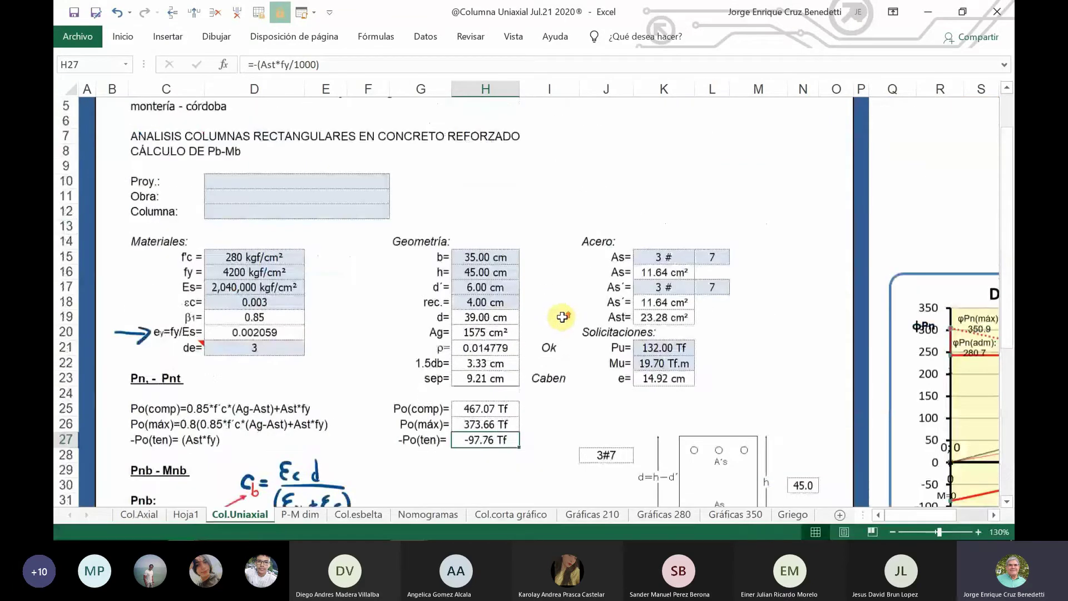
scroll(562, 316, "up", 2)
scroll(533, 370, "down", 3)
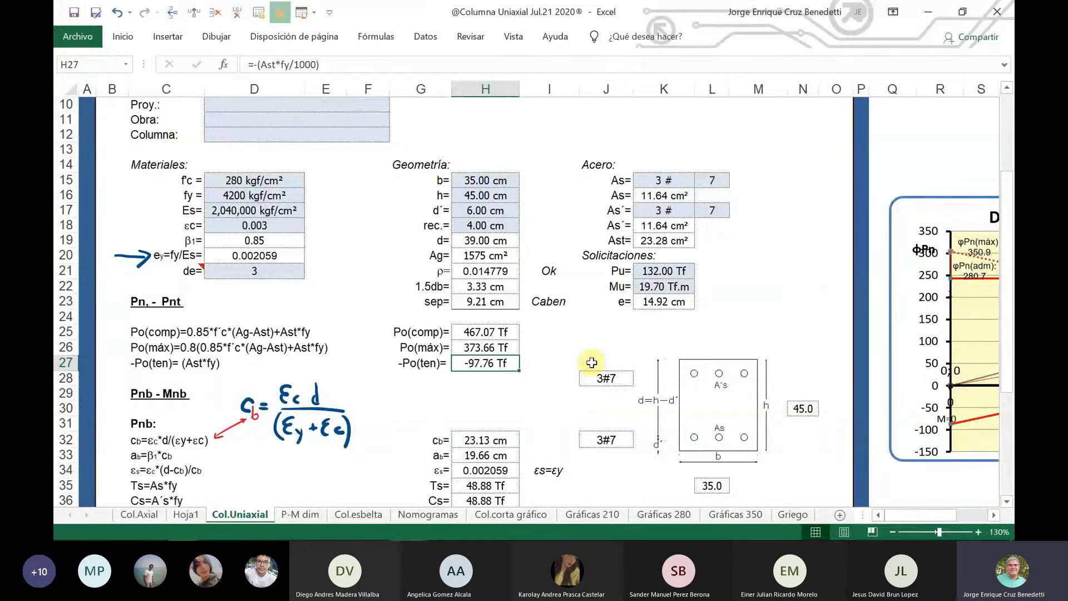
Check the written Po(comp) expression in C25 against the formulas in the Po(comp) and Po(máx) result cells.
left_click(142, 332)
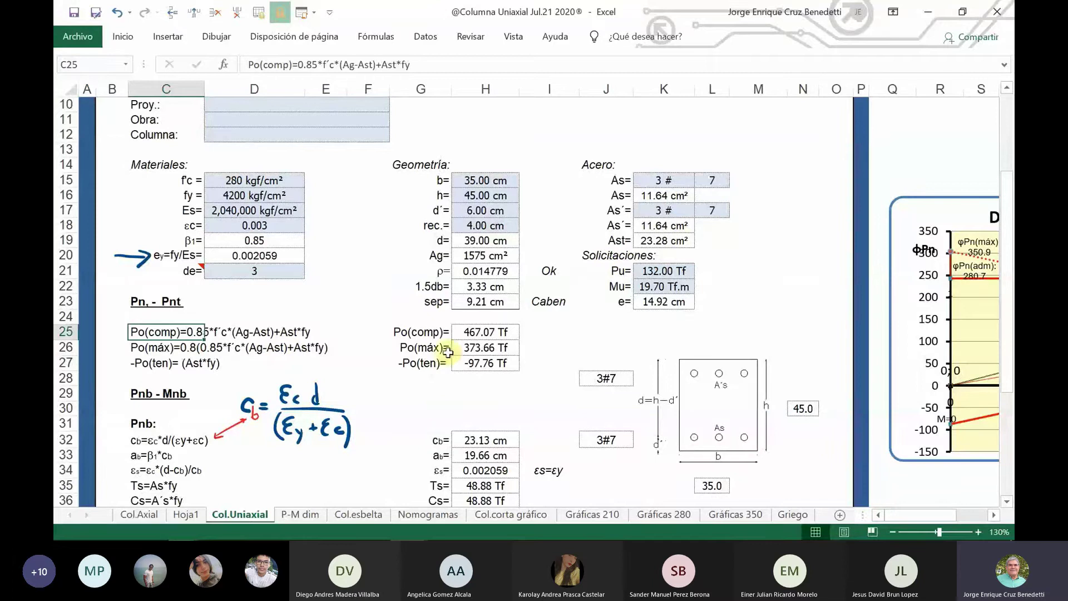
left_click(474, 332)
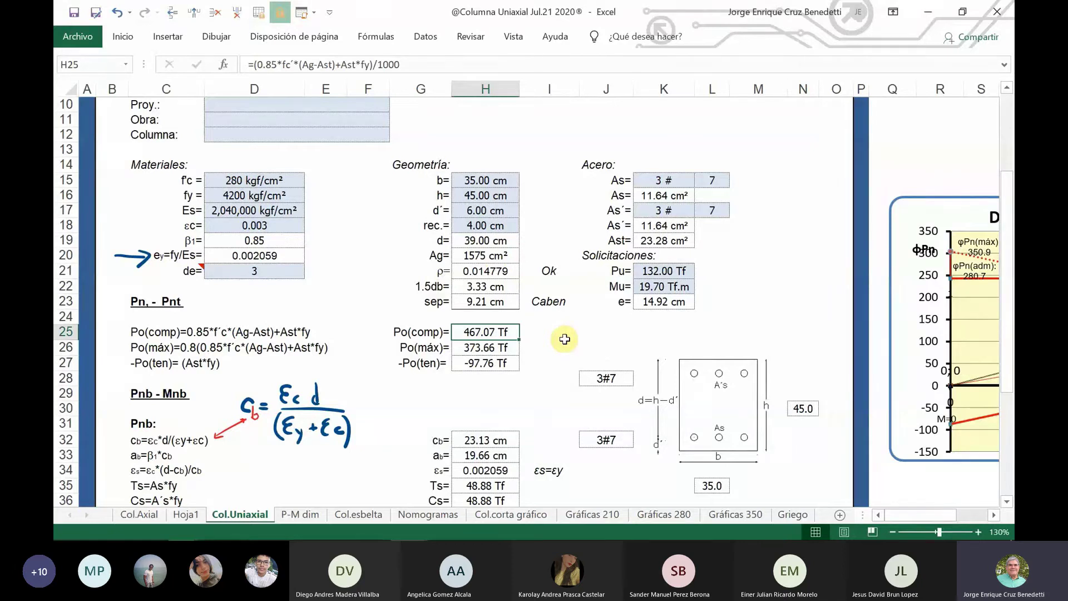
key("Down")
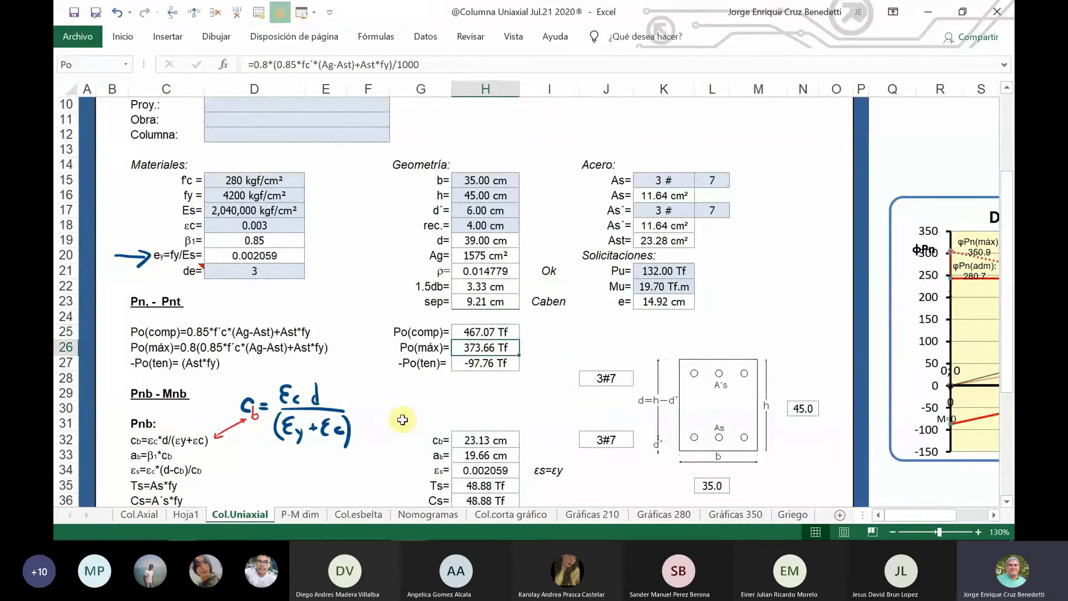
On the P-M dim sheet, inspect the Pn formulas for Pn(máx), Pn(adm) and pure tension, and select the intermediate values L16:L34.
left_click(316, 515)
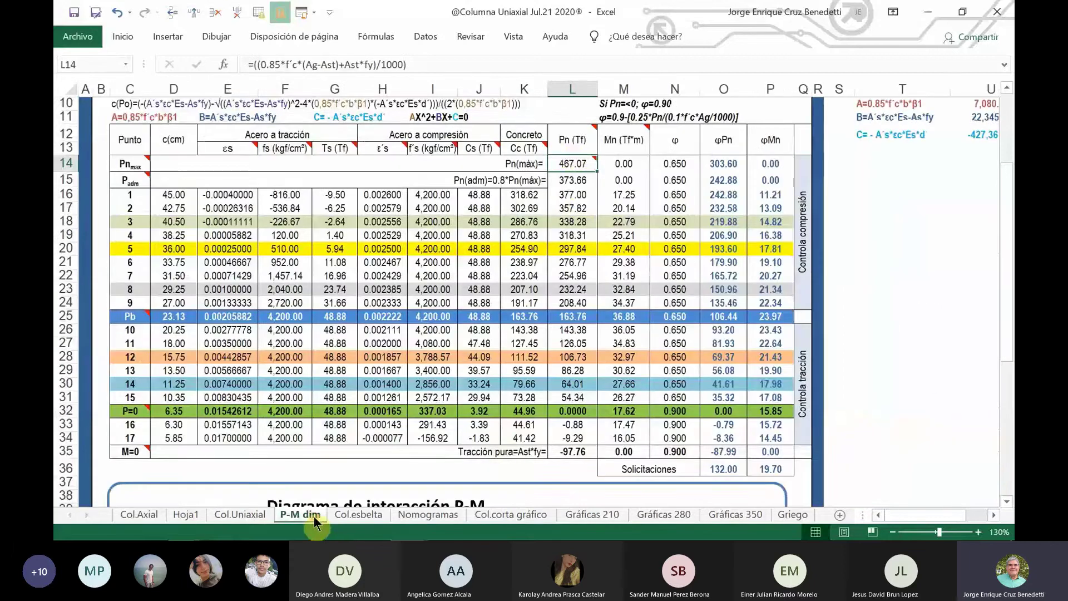
left_click(569, 165)
left_click(569, 182)
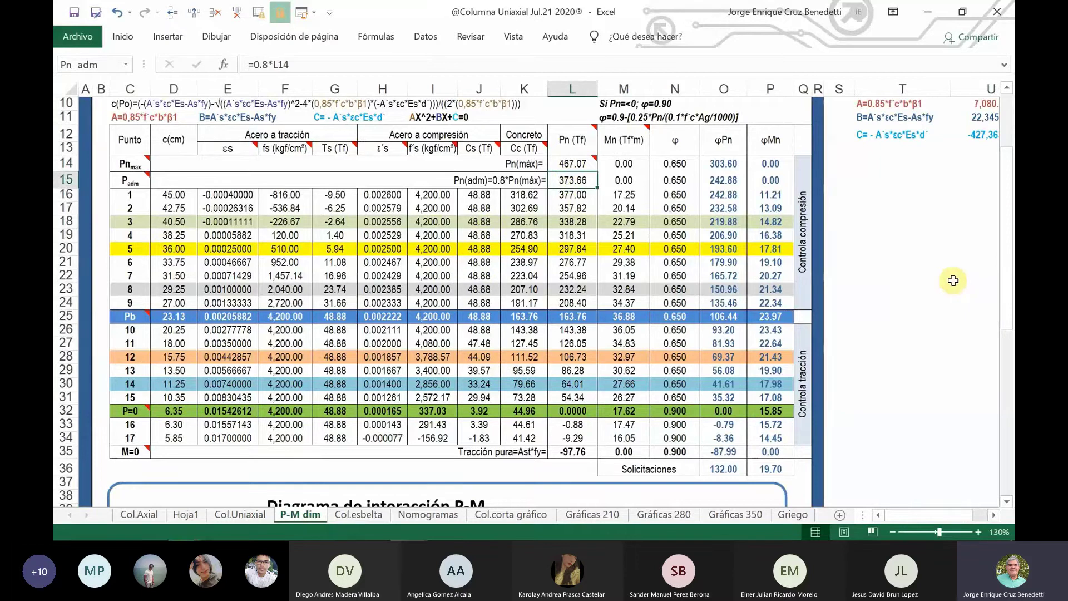
left_click(583, 453)
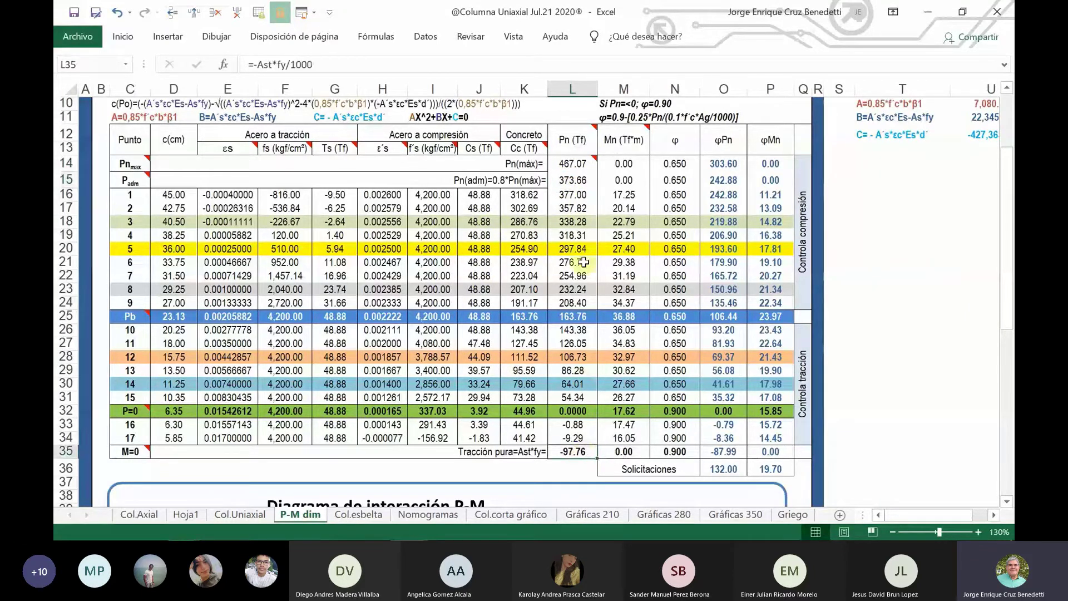
left_click(570, 160)
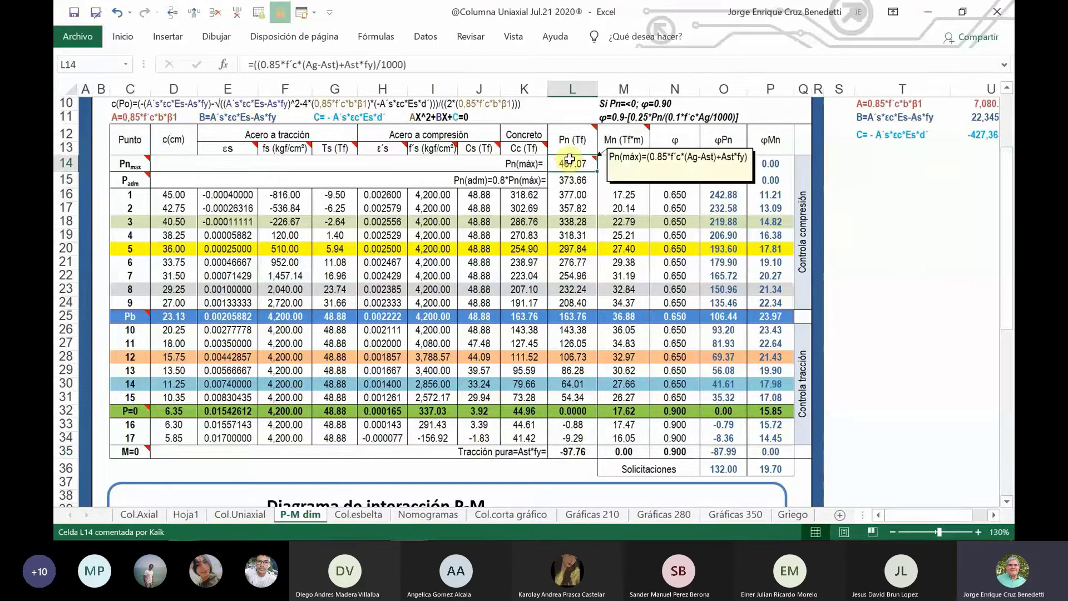
left_click_drag(573, 195, 564, 428)
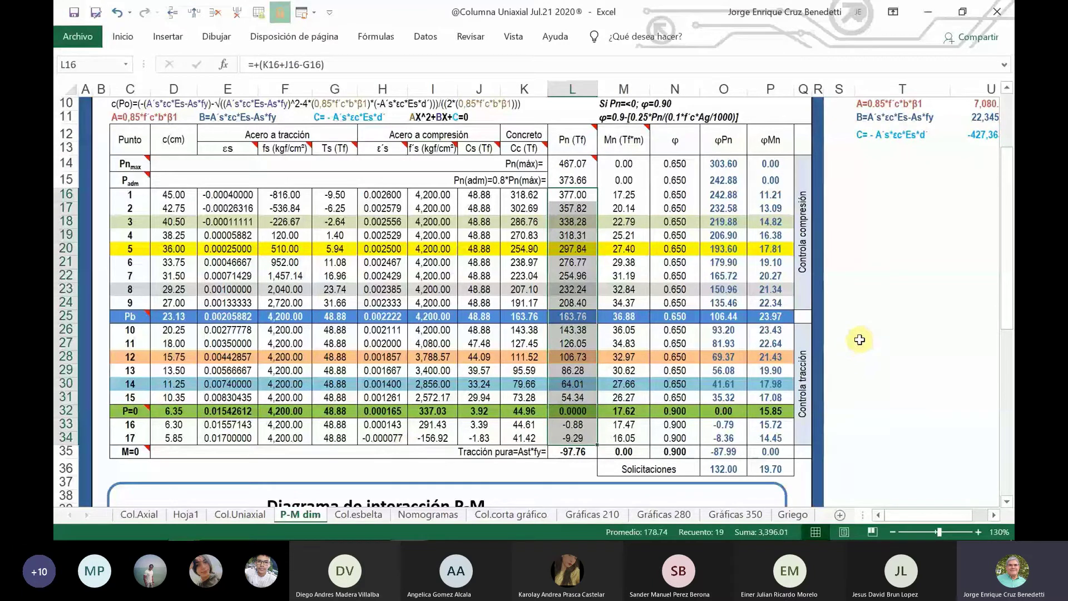
Read the formula notes on the Pn, Mn, Ts, Cs and Cc column headings.
left_click(570, 139)
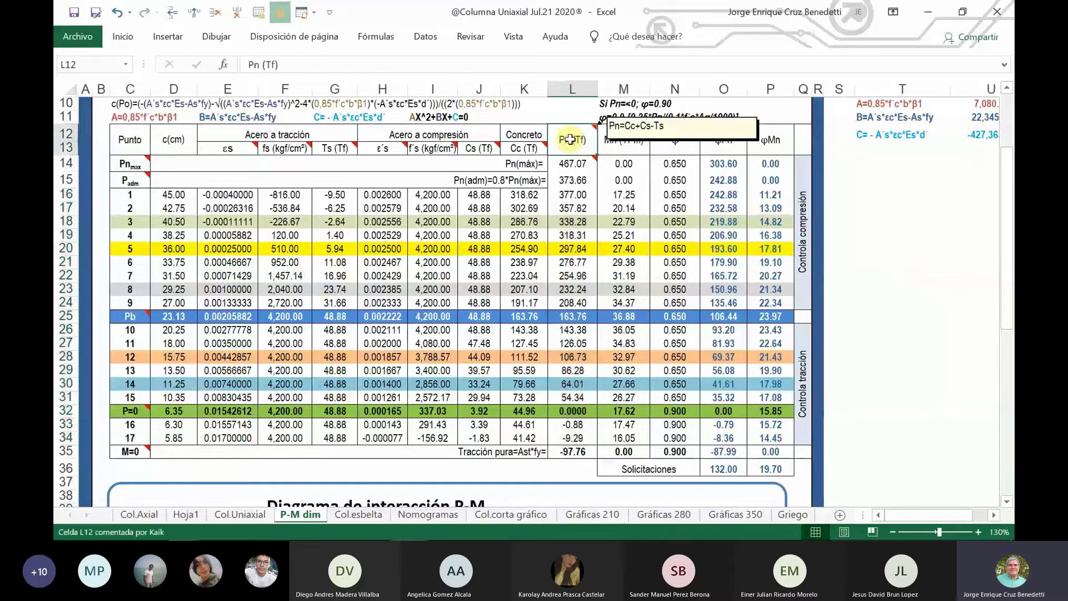
left_click(626, 141)
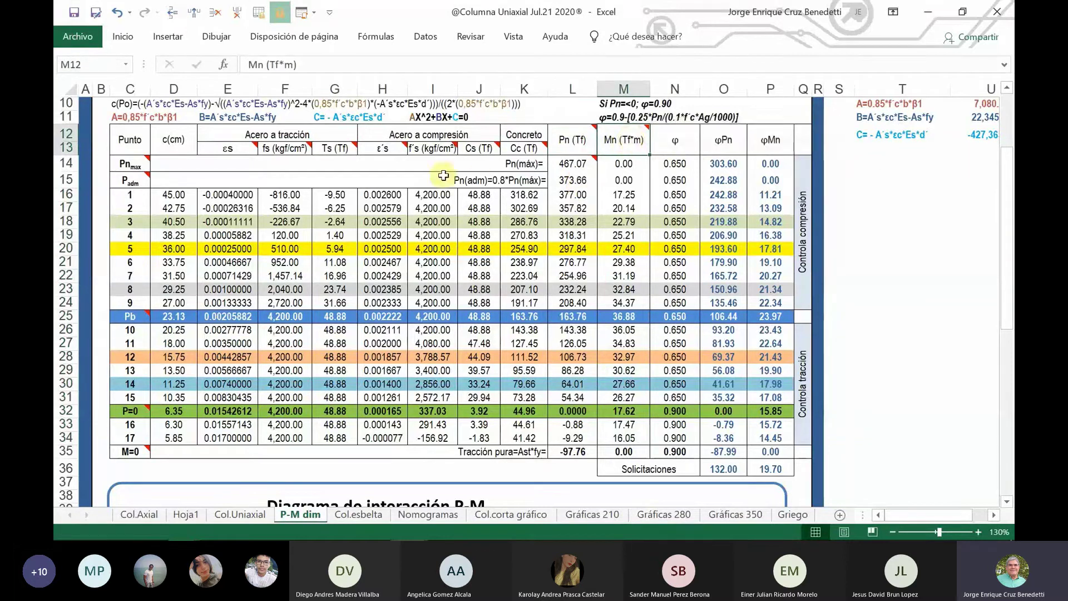
left_click(334, 147)
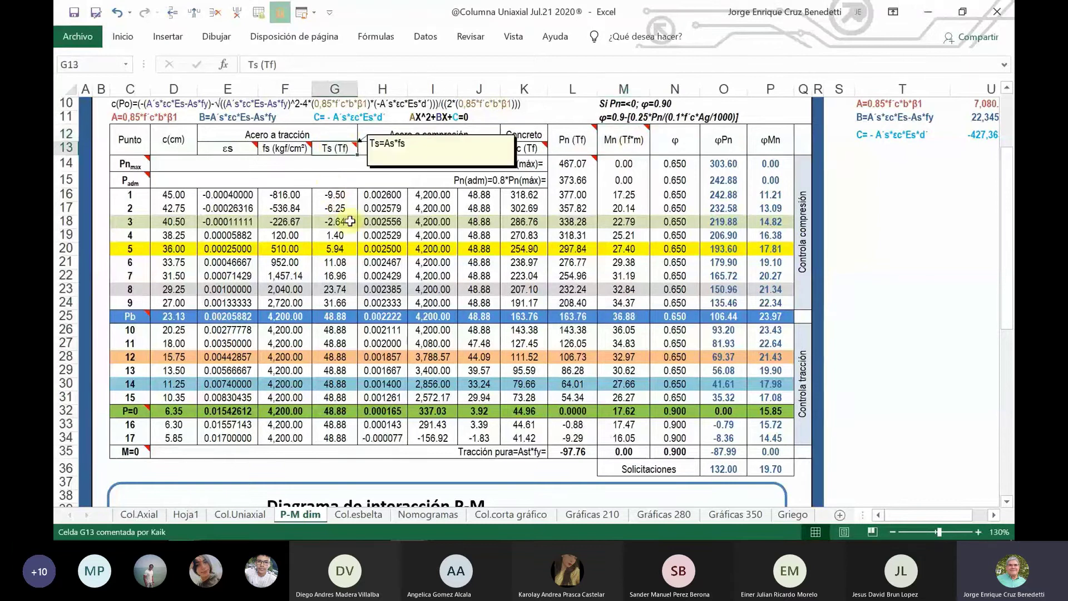
mouse_move(477, 147)
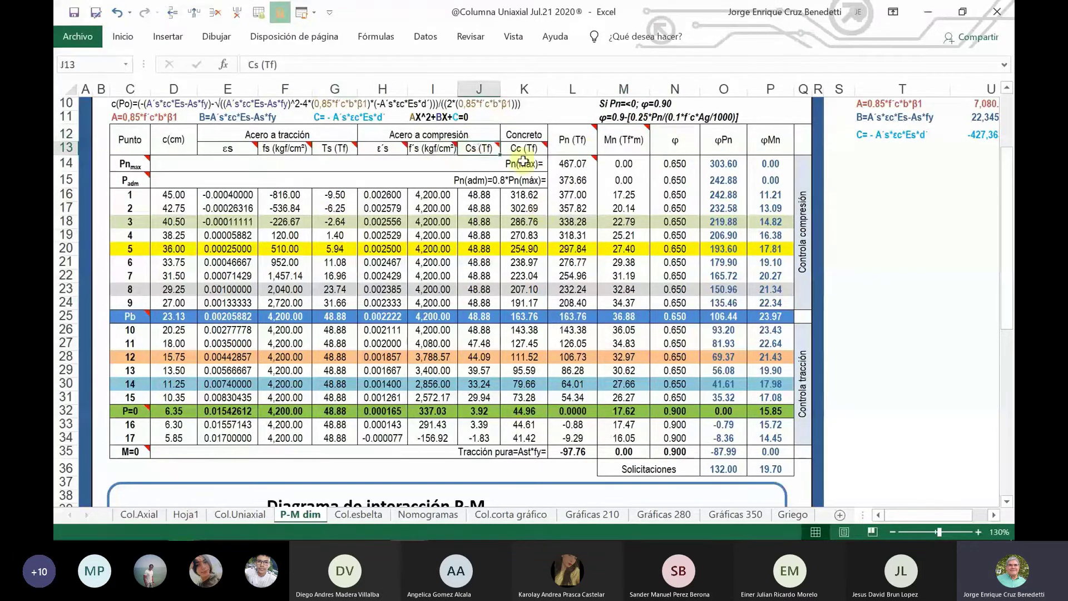
left_click(523, 149)
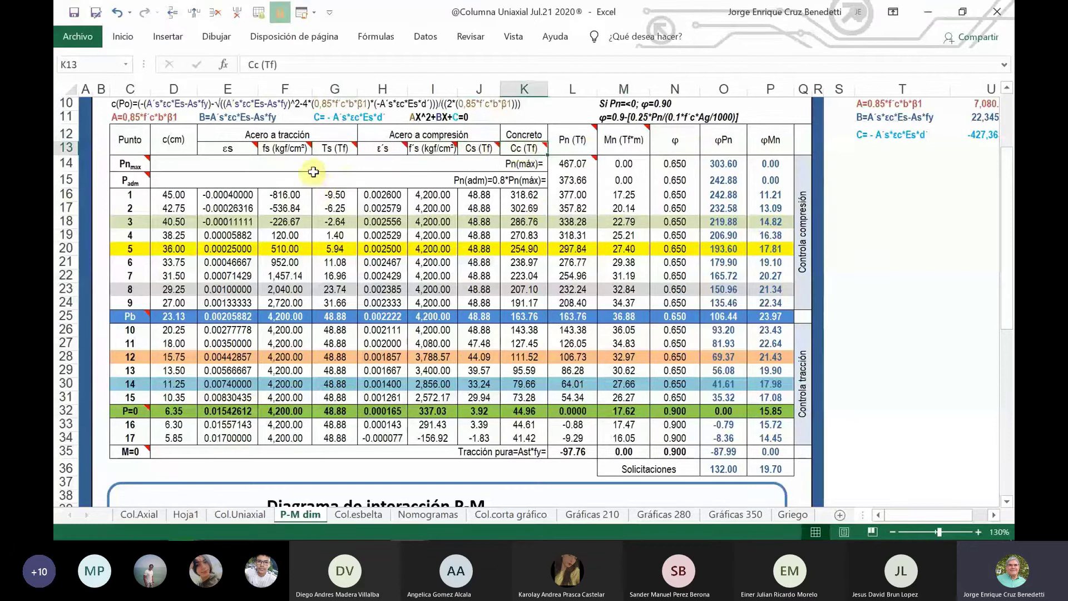
Shade the Ts (Tf), Cs (Tf) and Cc (Tf) column headings with a light blue fill.
left_click(334, 147)
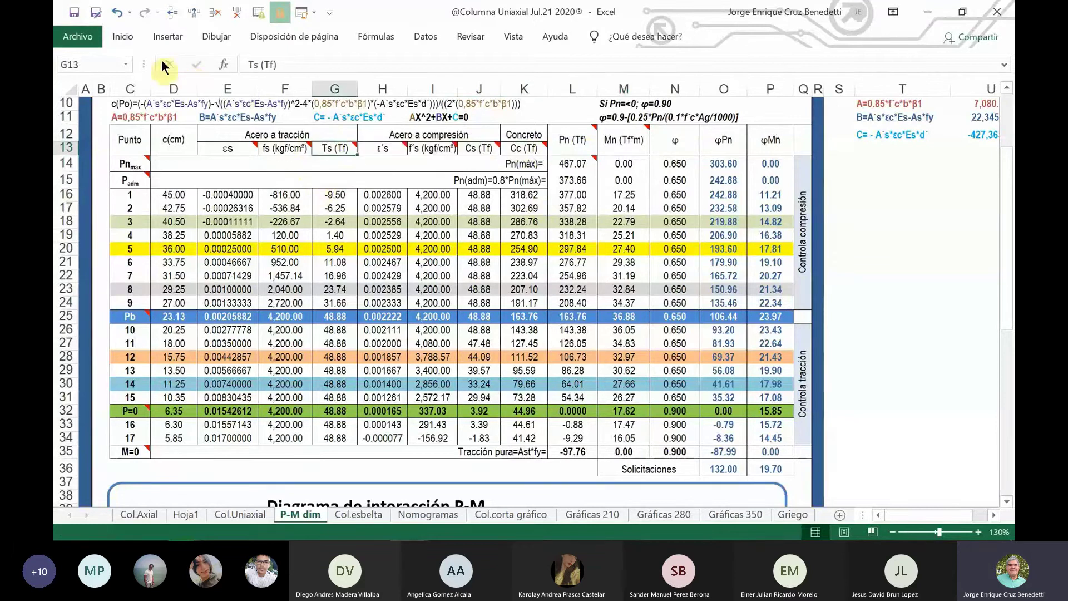
left_click(120, 34)
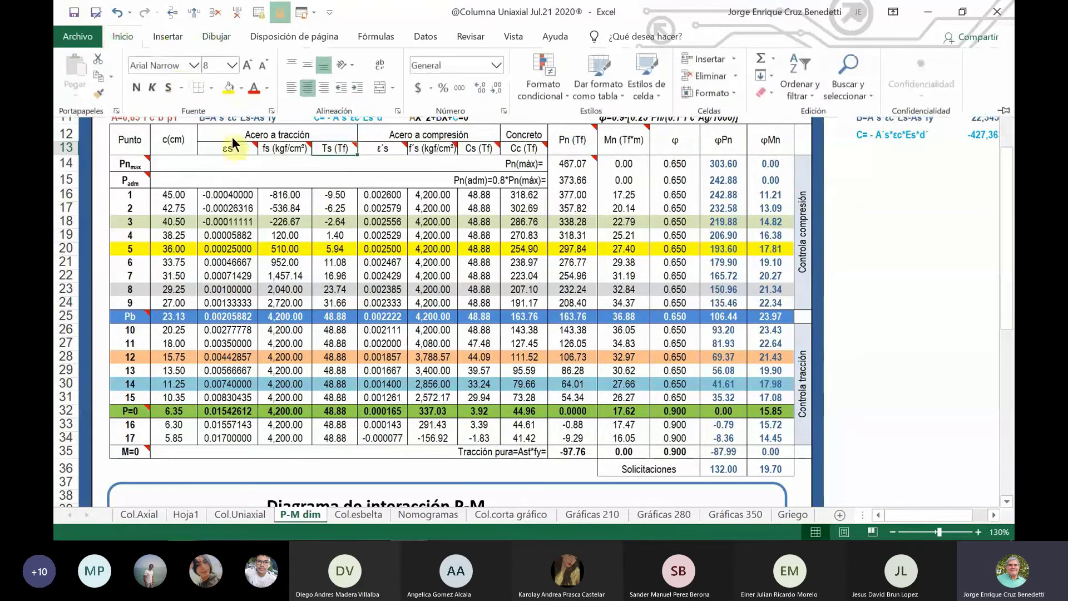
key("ctrl+F1")
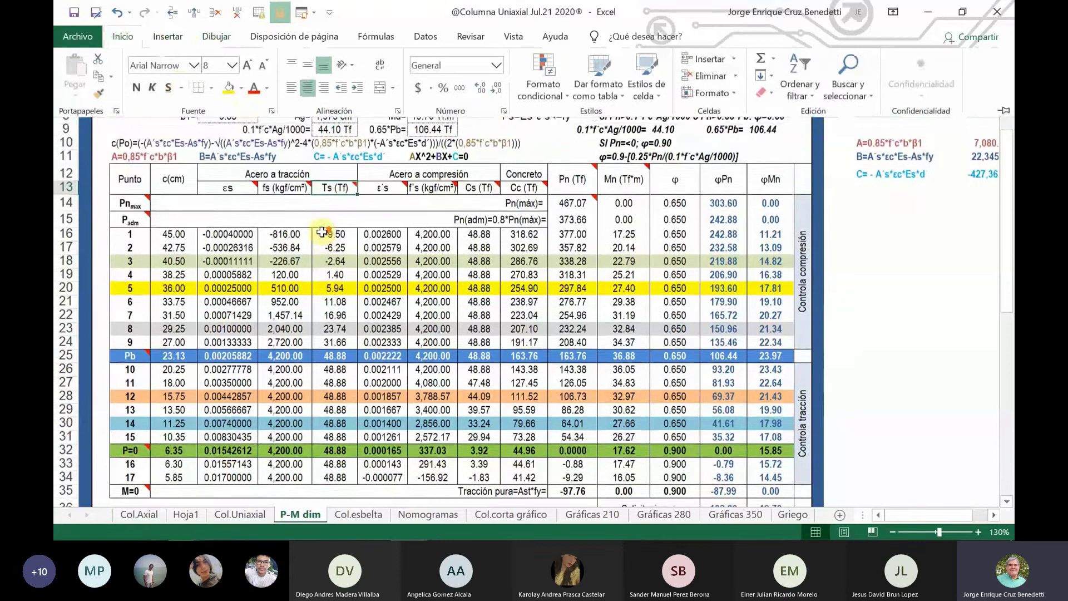
left_click(241, 88)
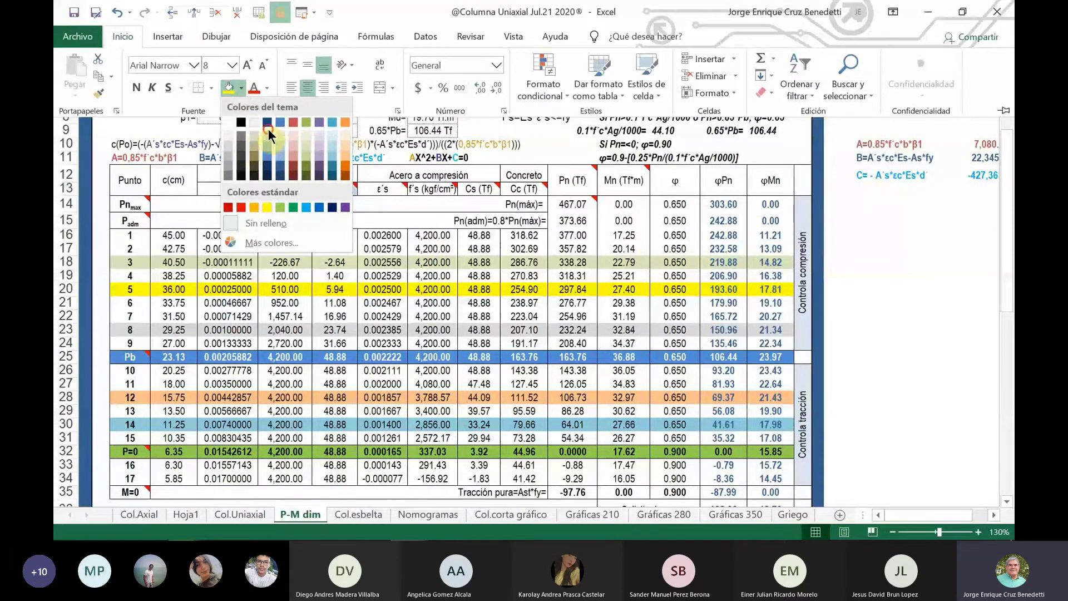
left_click(268, 129)
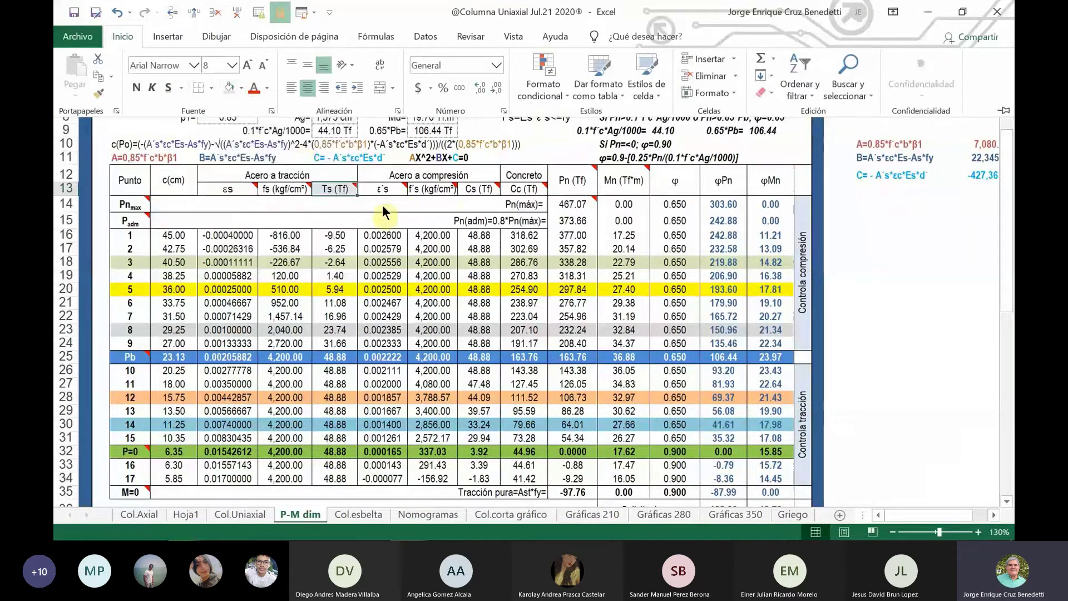
left_click(474, 188)
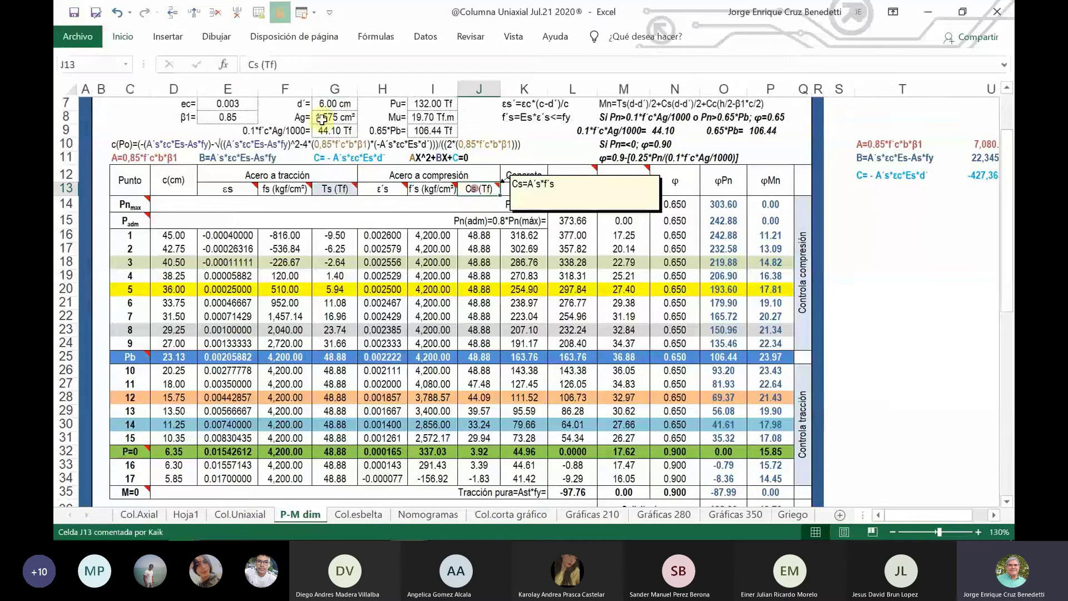
double_click(123, 37)
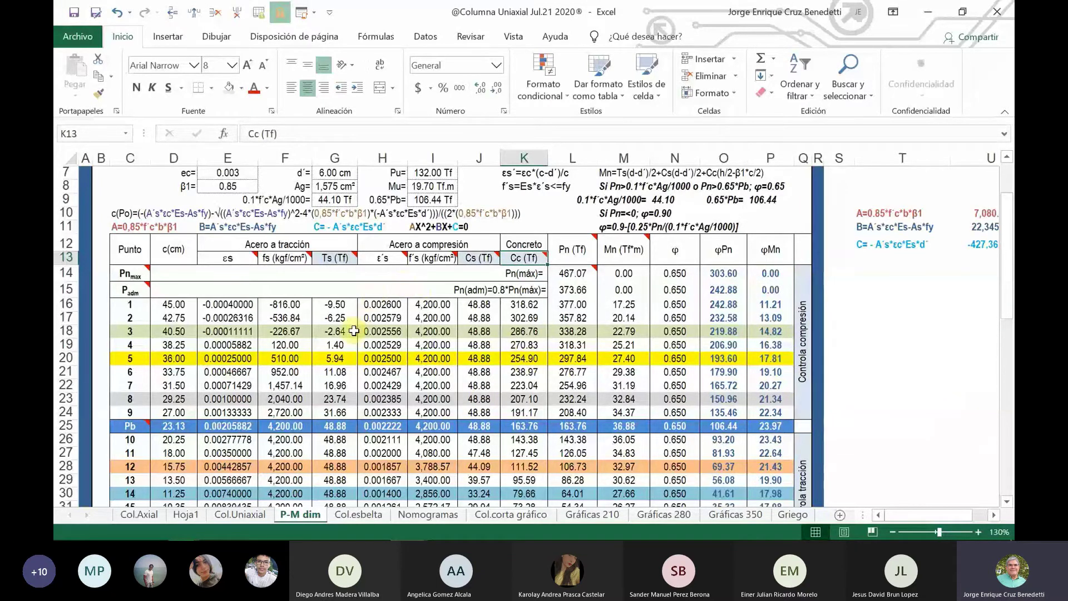
Review the written Pn and Mn formulas in M6 and M7 against the notes on the Cc and Mn column headings.
scroll(351, 331, "up", 2)
scroll(352, 331, "up", 1)
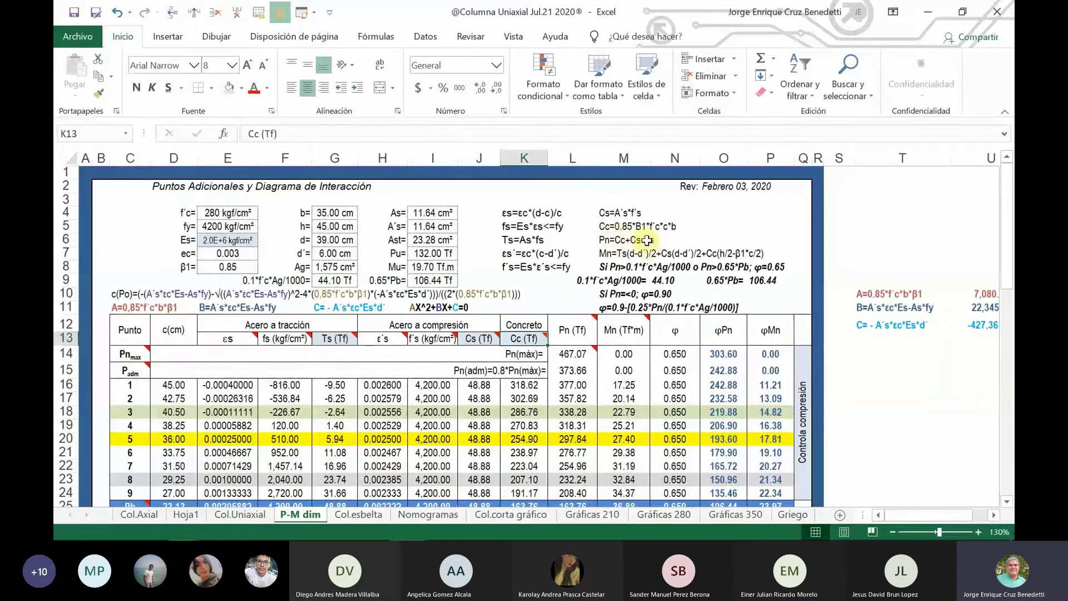
left_click(606, 240)
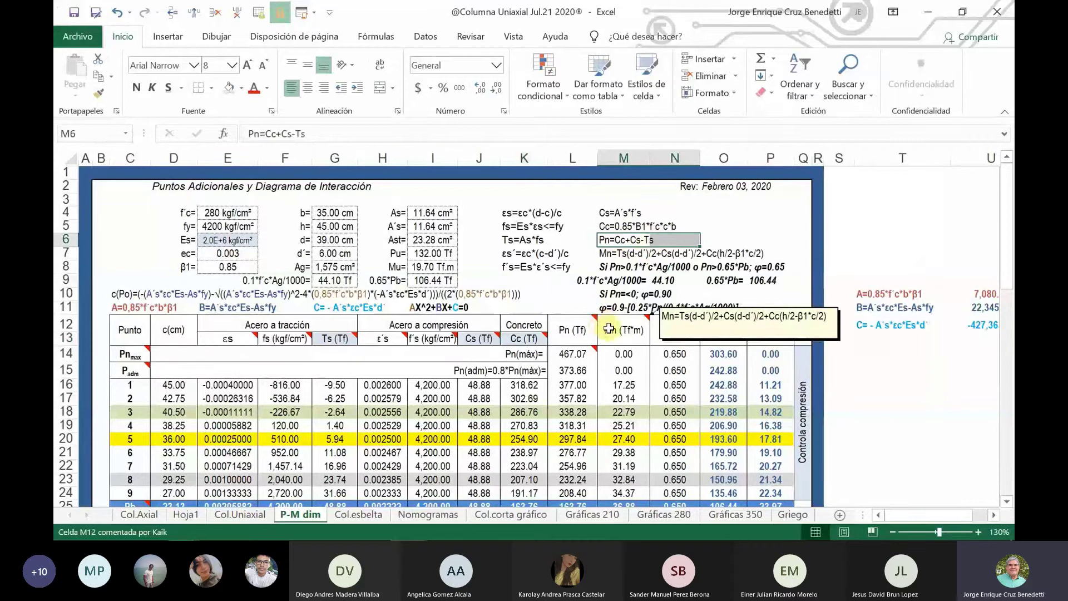
mouse_move(574, 335)
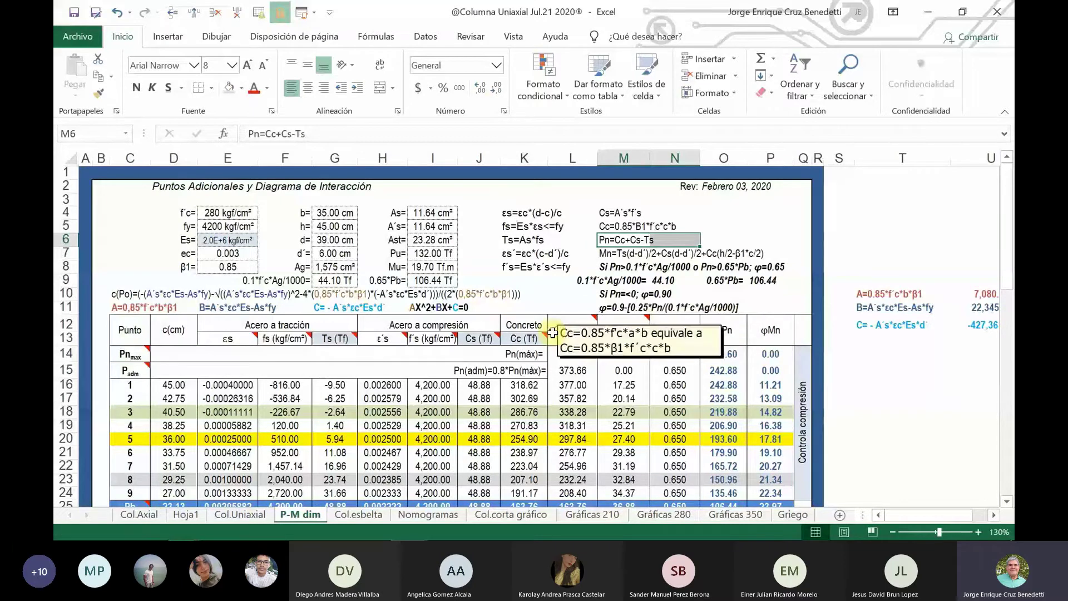
left_click(653, 254)
left_click_drag(653, 255, 760, 257)
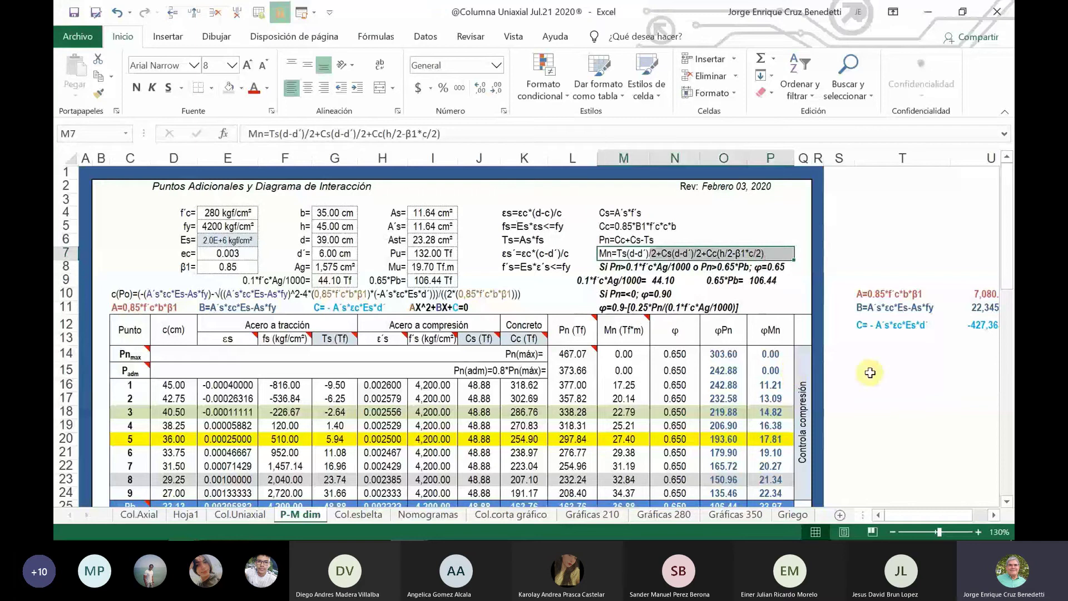
mouse_move(620, 331)
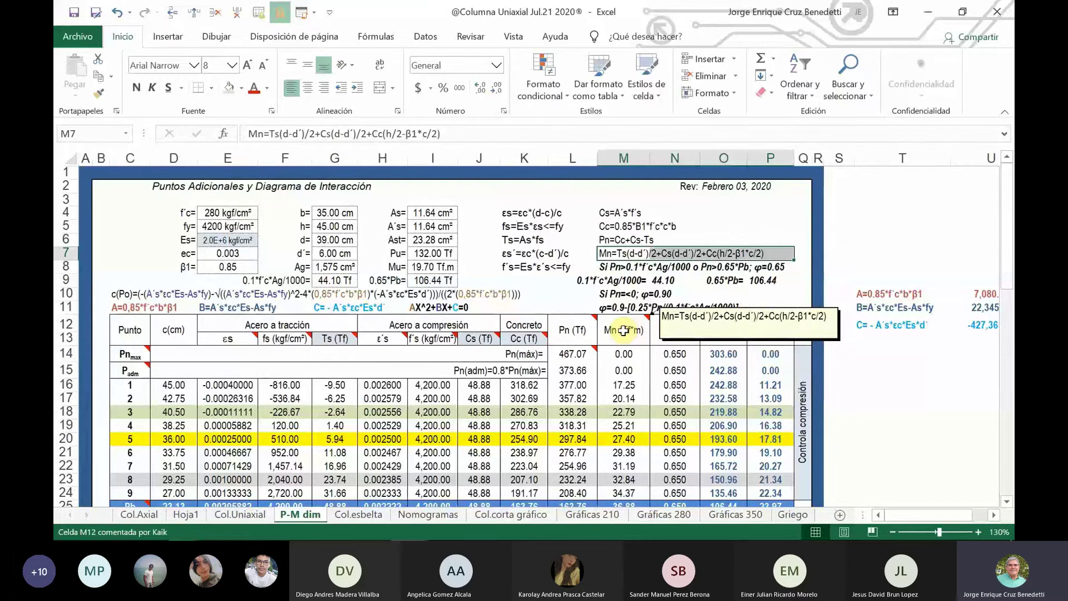
Examine the P-M interaction diagram below the table, from the φPn axis down to the pure tension point.
scroll(407, 367, "down", 3)
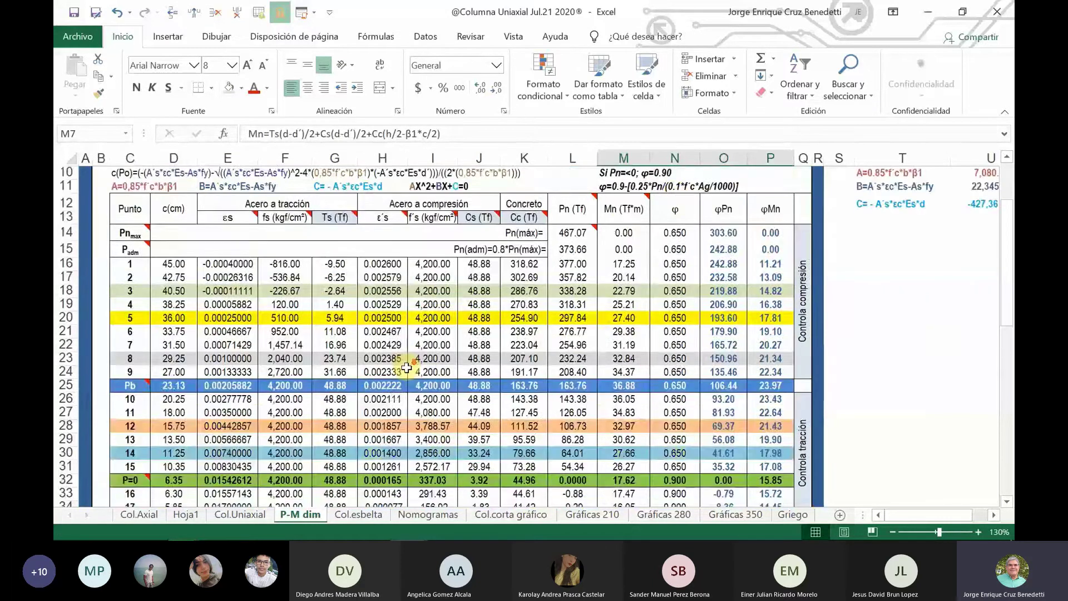
scroll(407, 367, "down", 7)
scroll(407, 367, "down", 2)
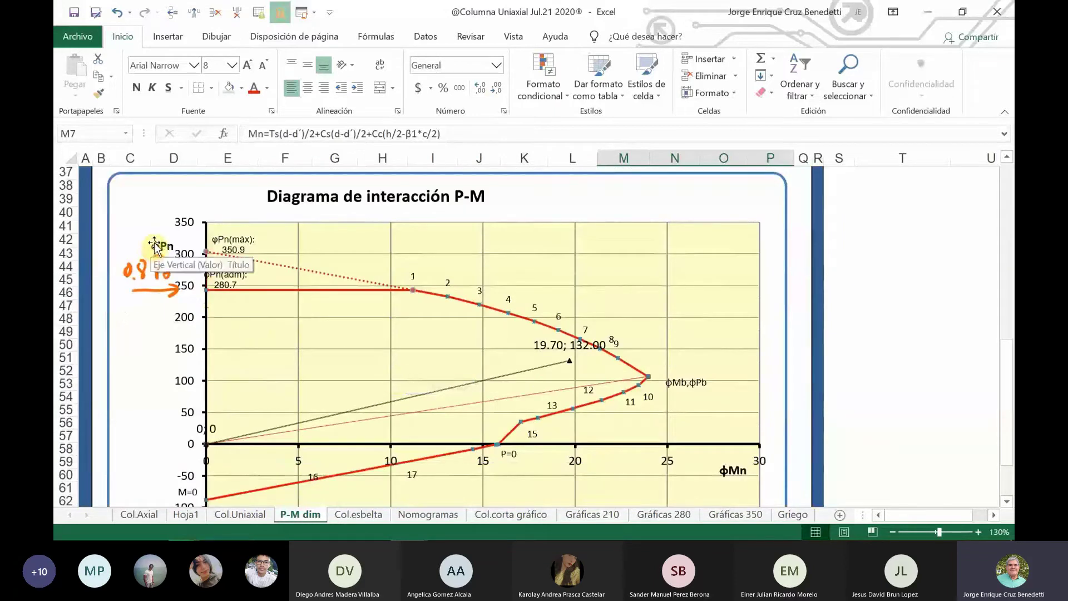
scroll(167, 256, "down", 3)
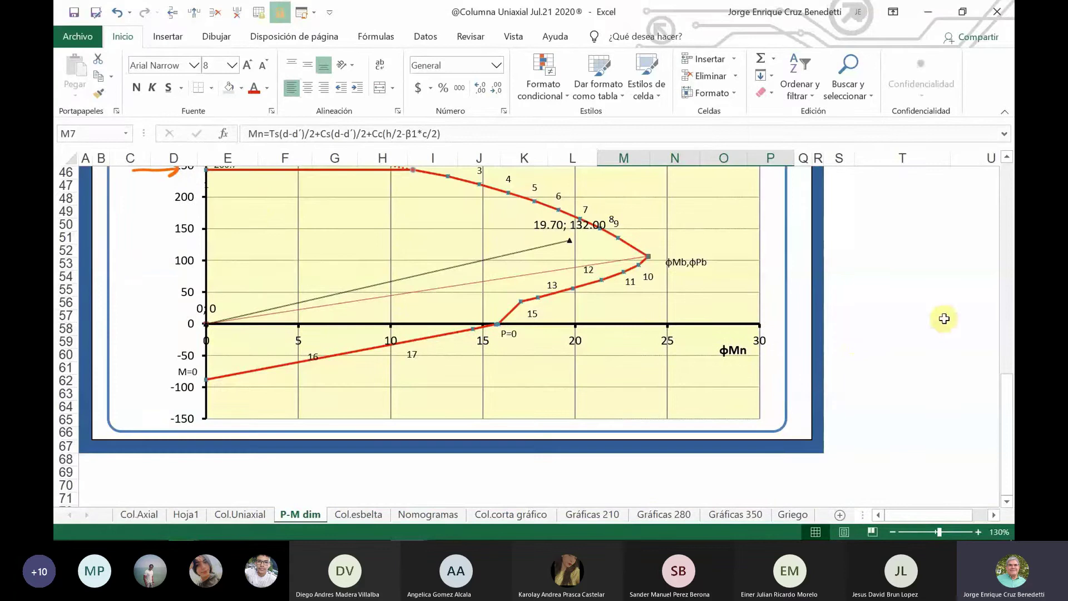
scroll(933, 292, "up", 2)
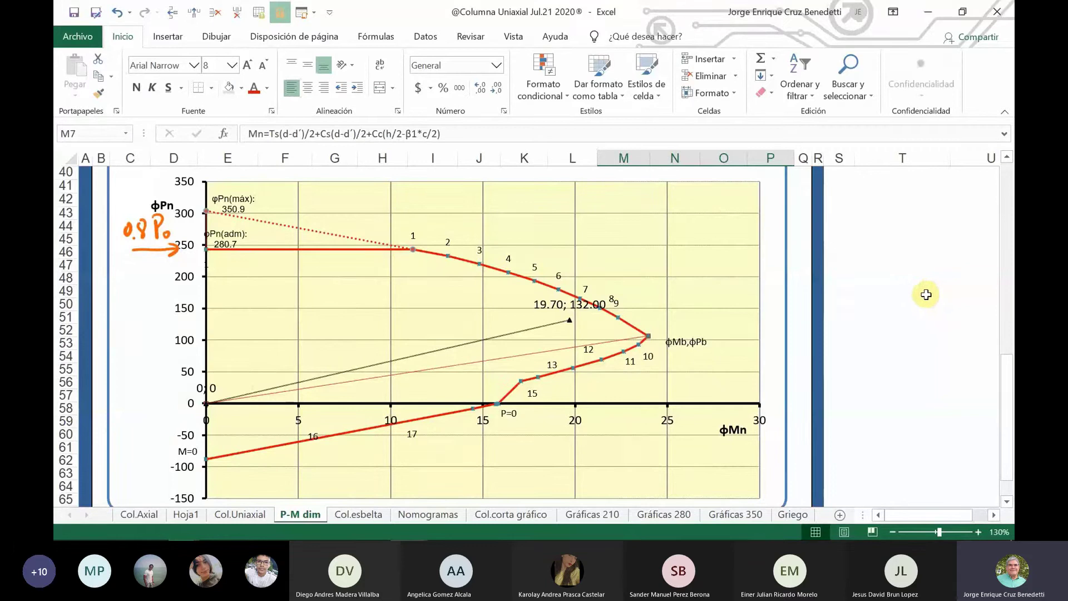
Shade the Acero a tracción, Acero a compresión and Concreto group headings with a light olive green fill.
scroll(929, 293, "up", 4)
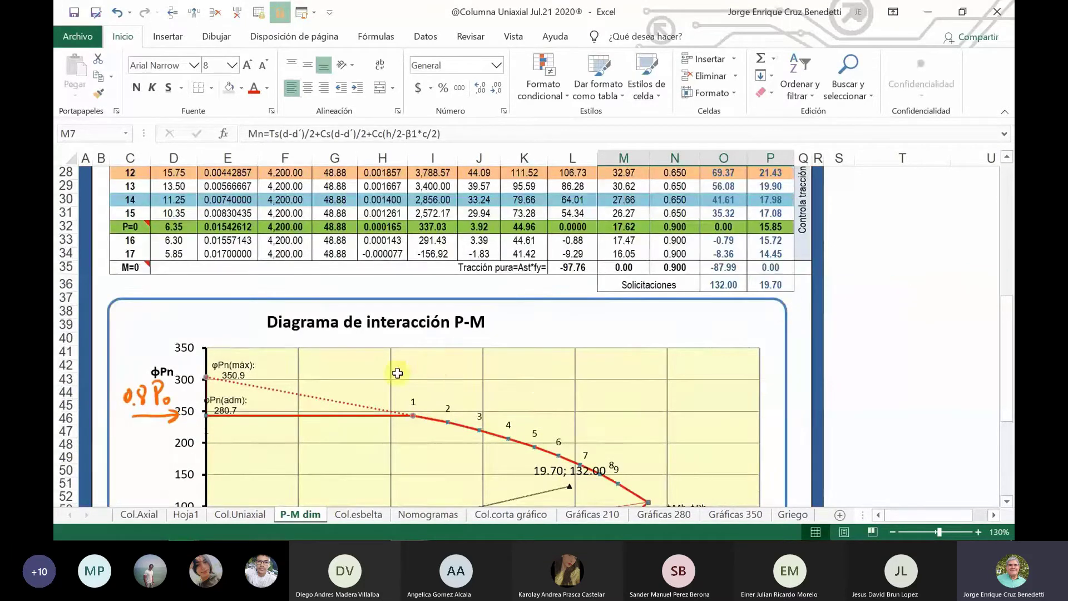
scroll(356, 356, "up", 5)
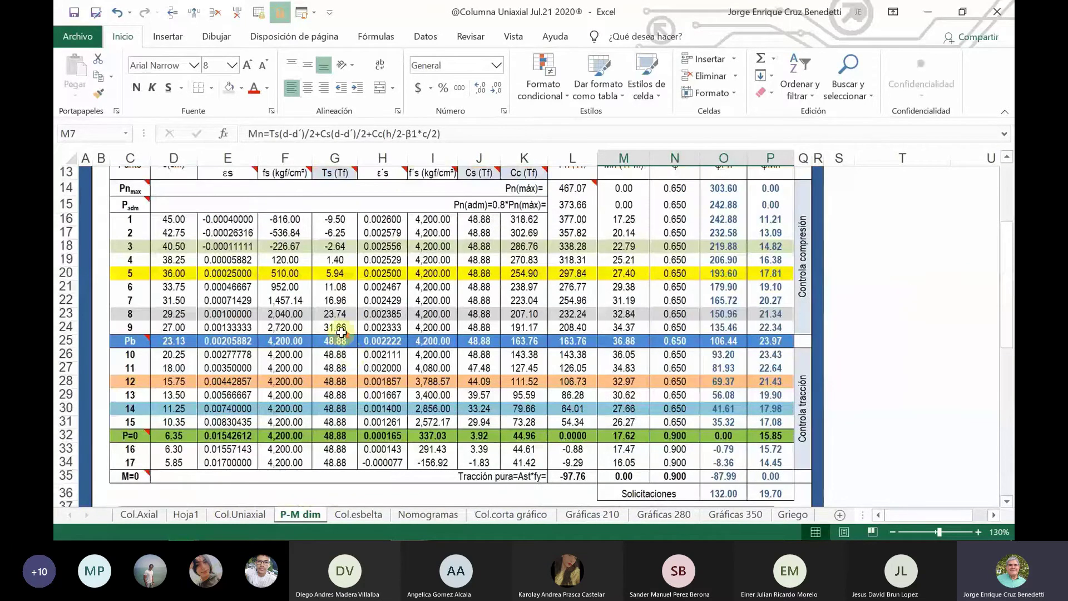
scroll(341, 333, "up", 2)
mouse_move(222, 253)
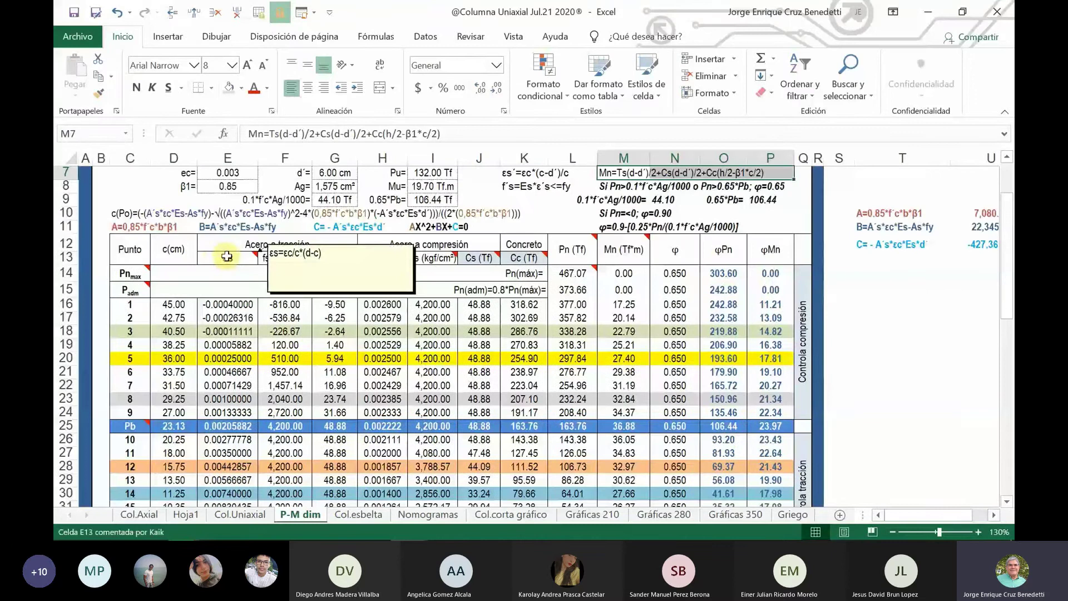
left_click_drag(211, 231, 317, 238)
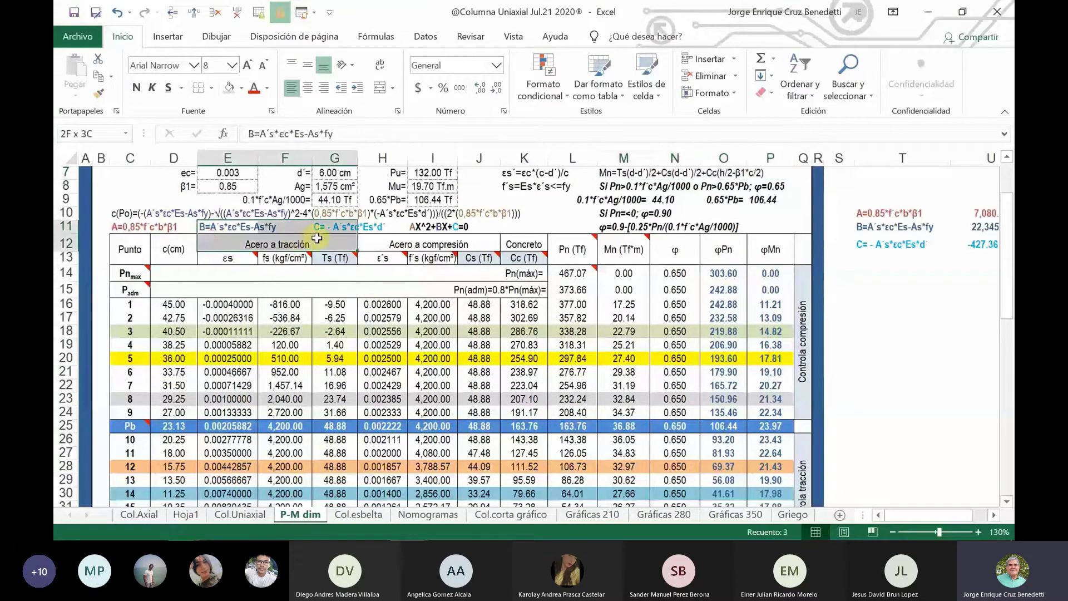
key("Down")
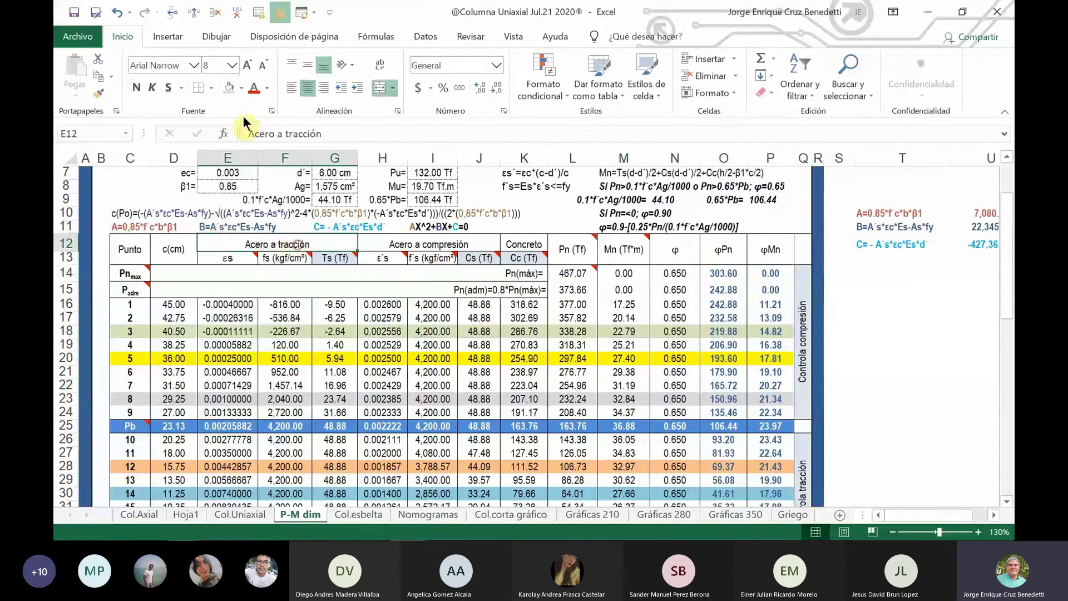
left_click(241, 87)
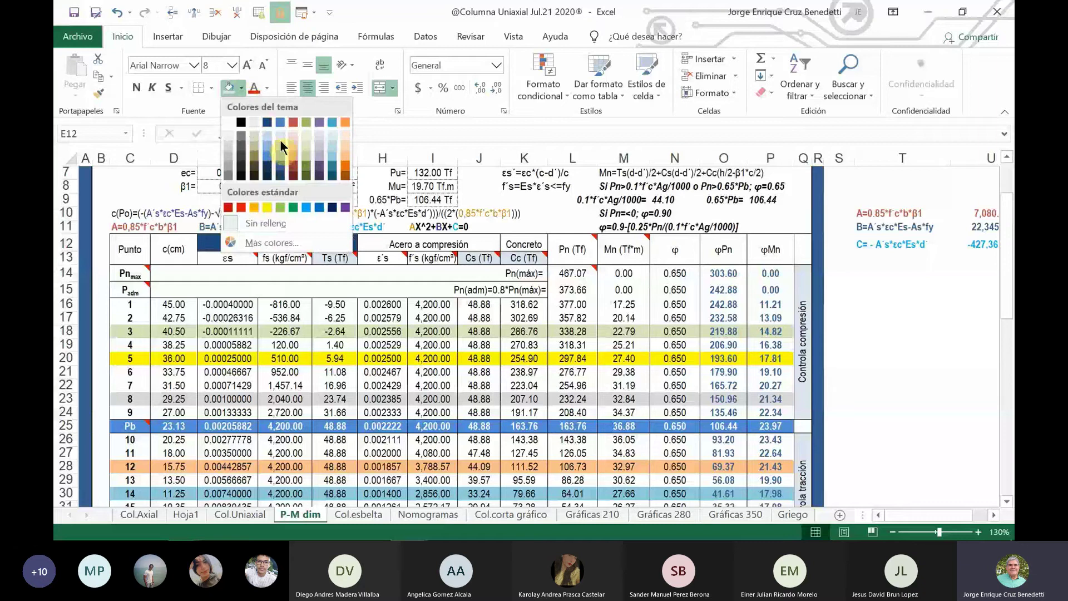
left_click(308, 132)
key("Right")
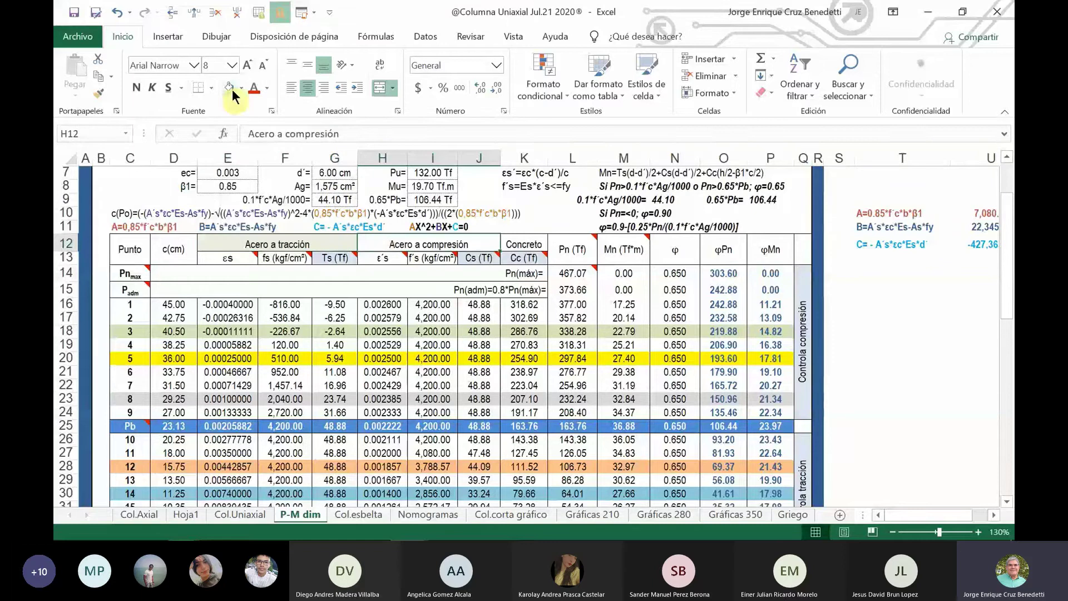
left_click(228, 87)
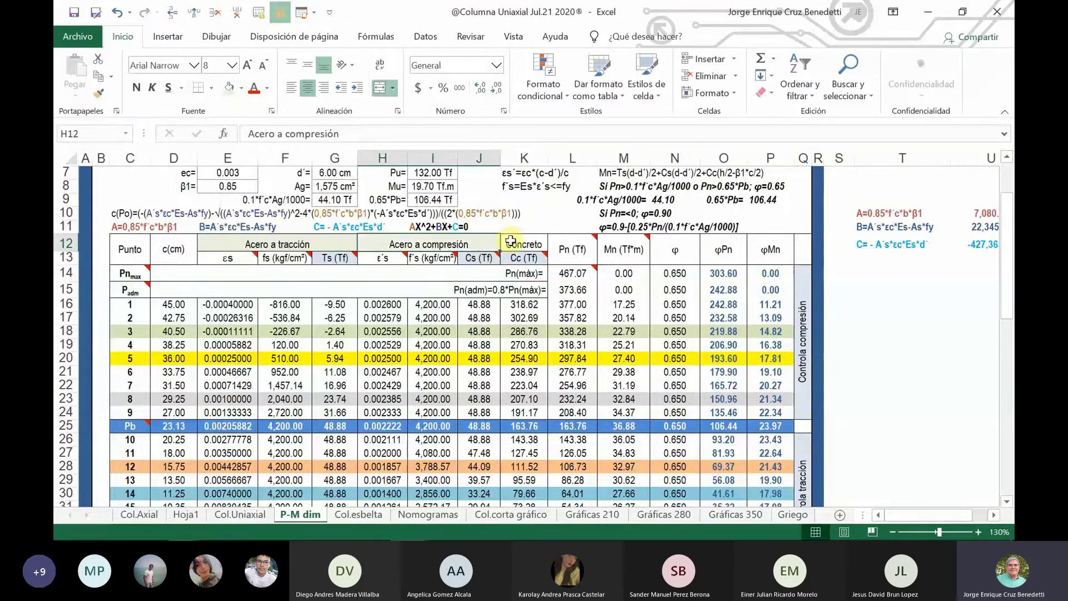
left_click(510, 241)
left_click(207, 85)
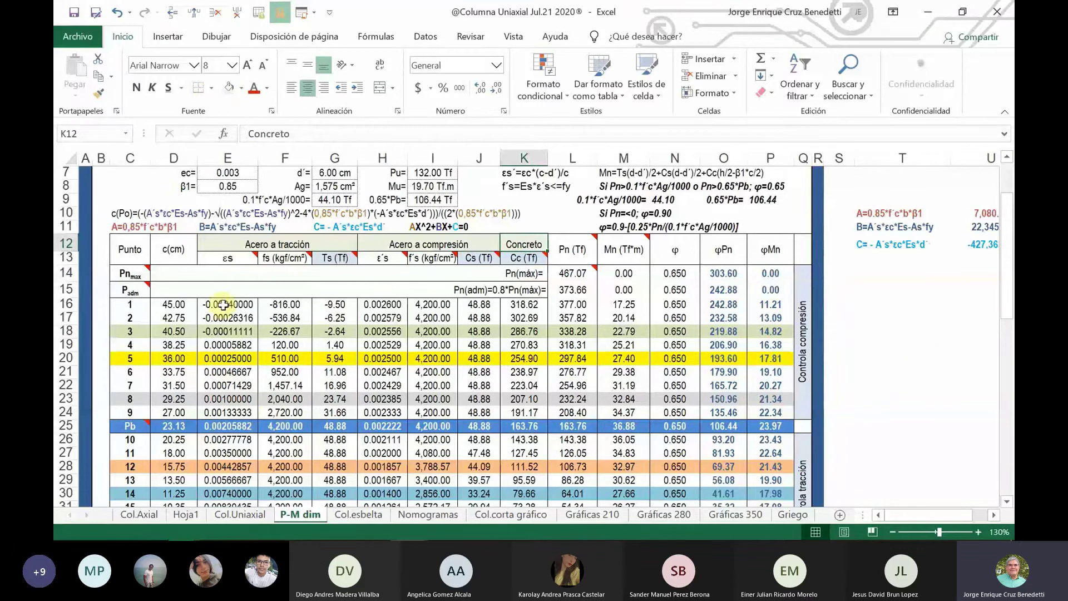
Check the εs heading note and the strain formula in E16:E24 against the Punto and c(cm) columns.
mouse_move(234, 260)
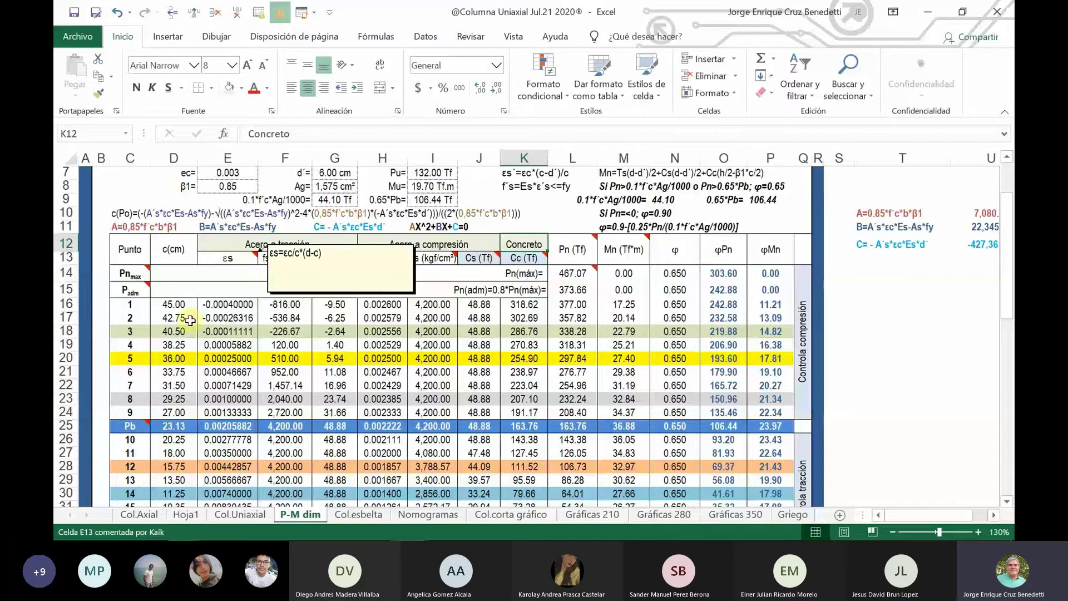
left_click_drag(232, 303, 240, 414)
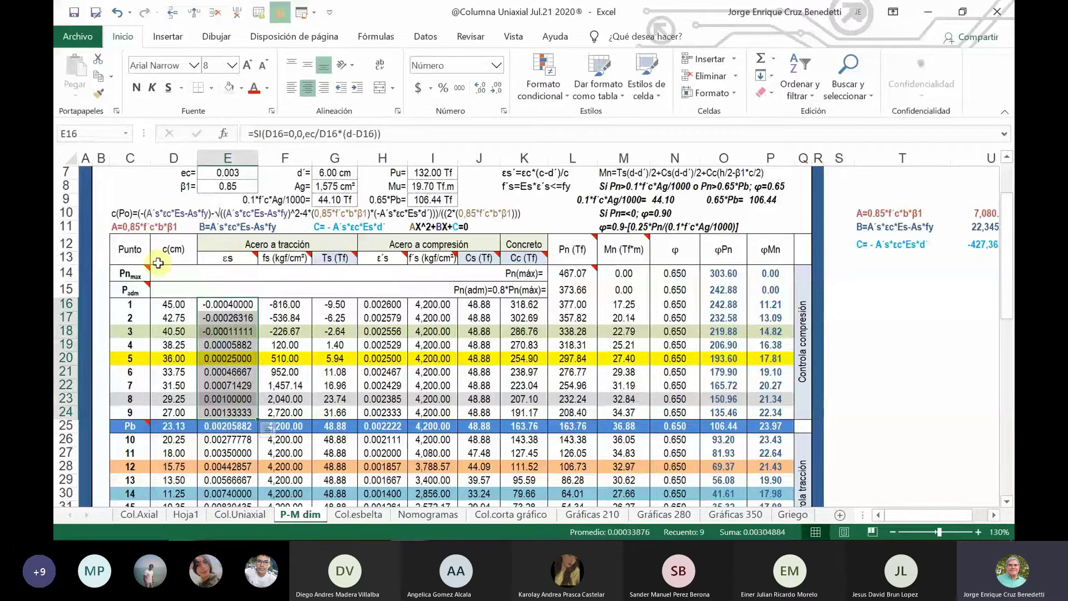
left_click_drag(139, 258, 139, 453)
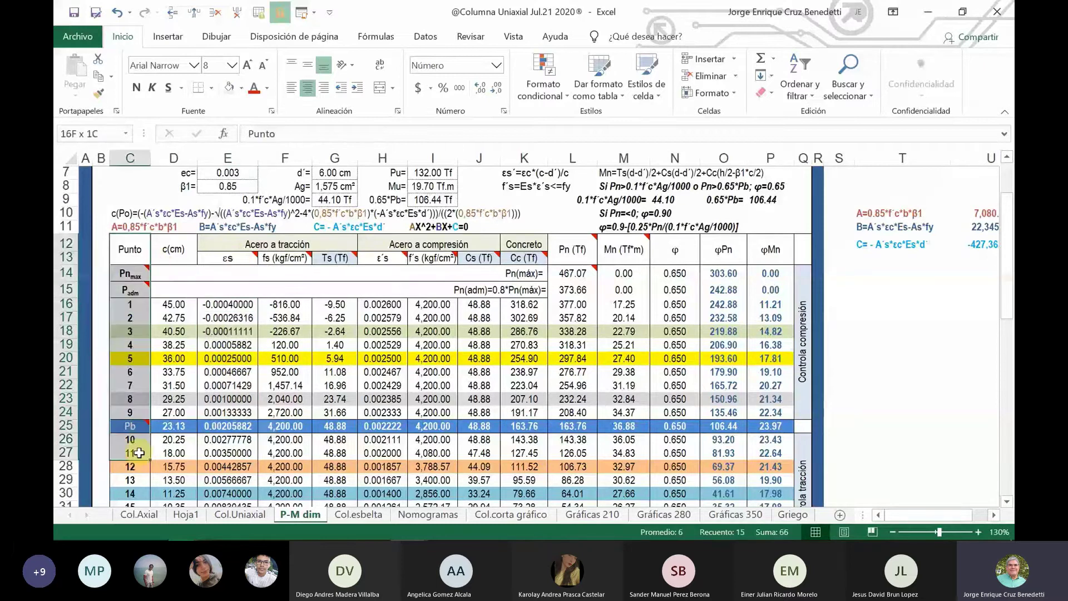
left_click_drag(174, 250, 173, 453)
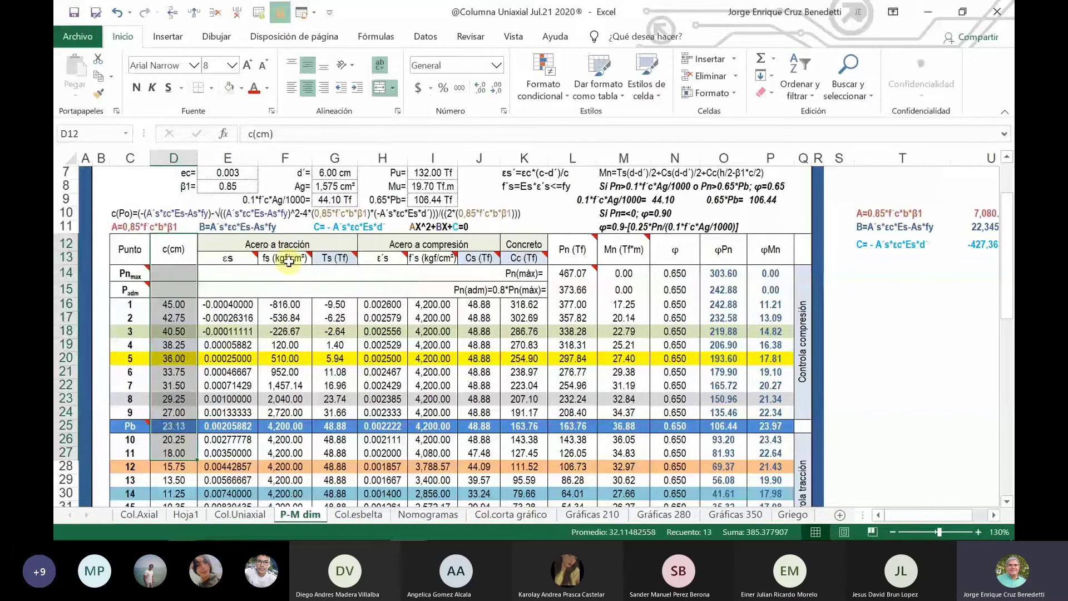
Review how Ts is obtained from the fs and Ts heading notes and the As cell, highlighting the Ts values down to point 8.
mouse_move(284, 258)
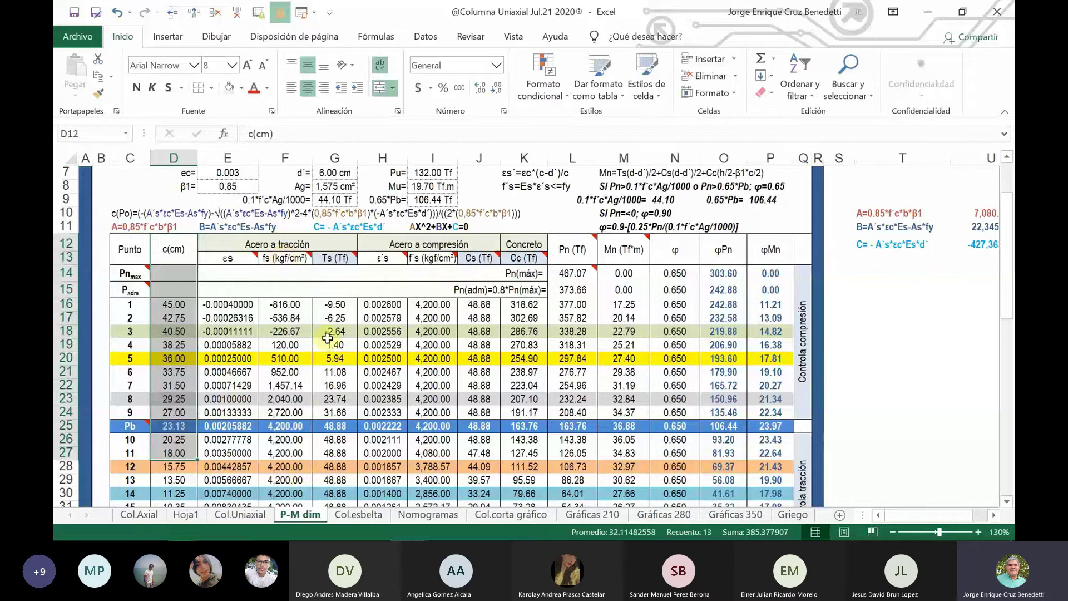
mouse_move(340, 259)
scroll(537, 258, "up", 2)
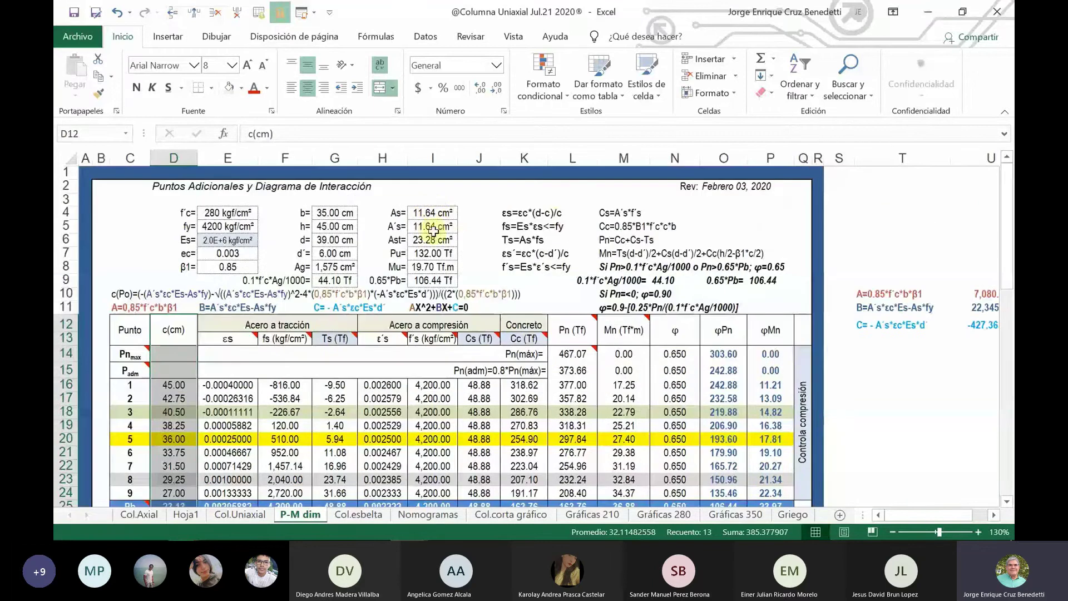
left_click(431, 213)
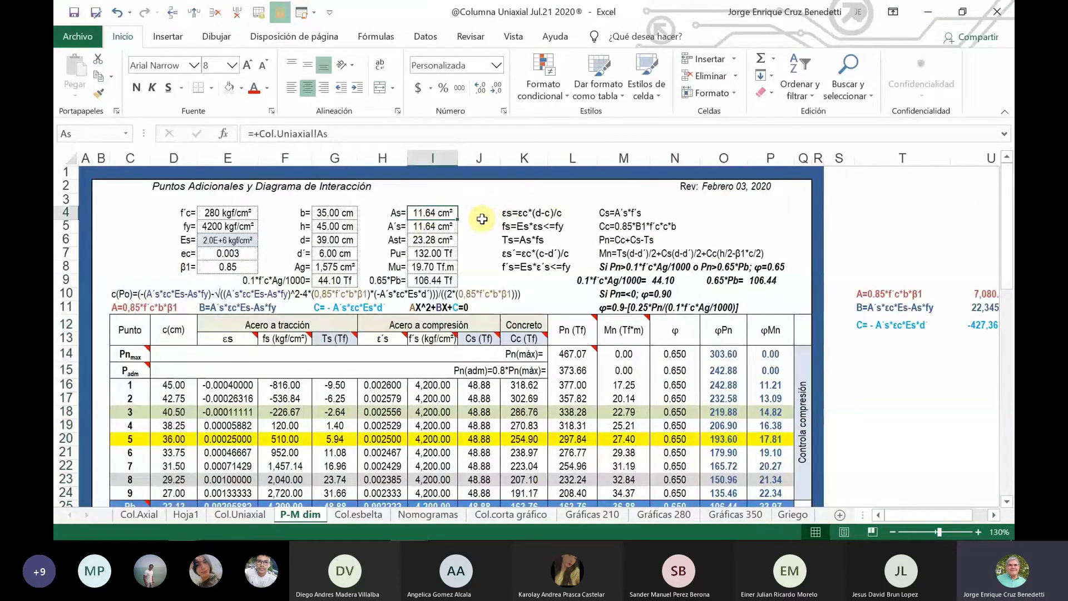
mouse_move(333, 338)
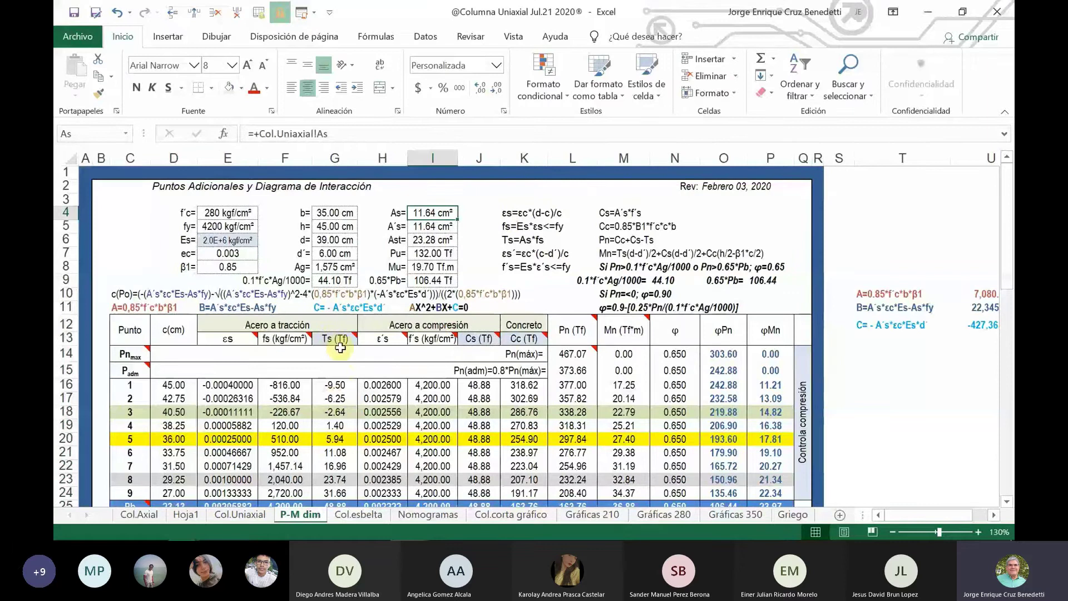
left_click_drag(337, 340, 335, 480)
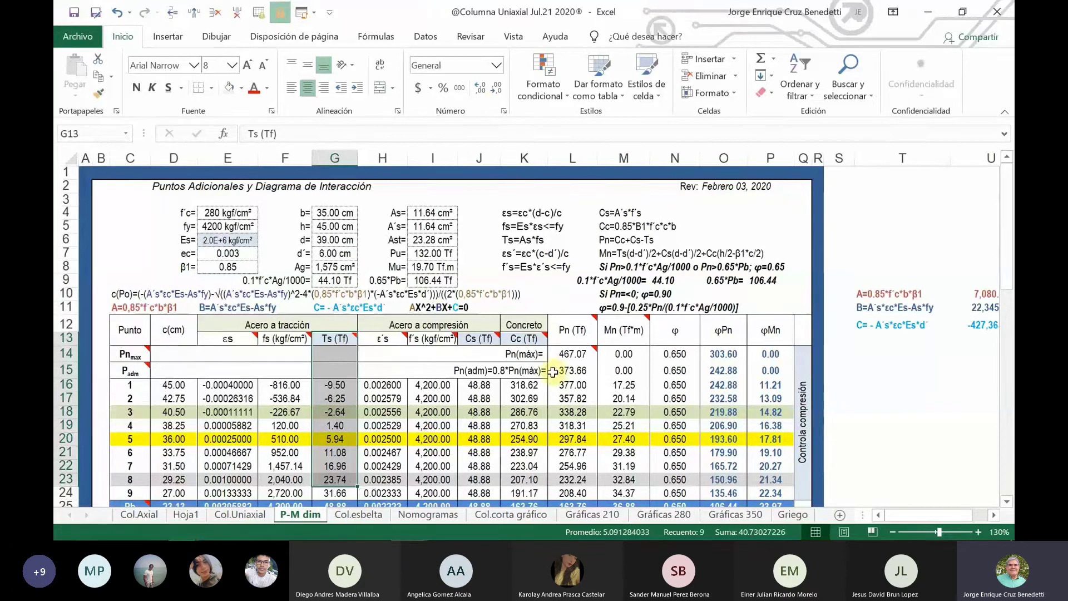
left_click(379, 328)
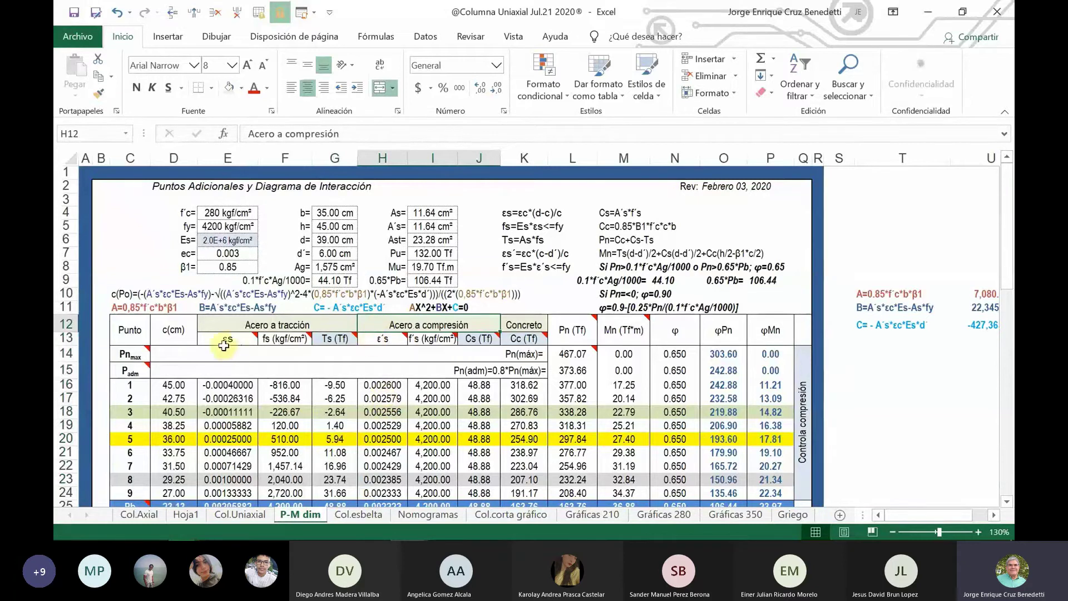
Review the ε´s and f´s heading notes and the Es cell, highlighting the f´s values down to point 7 and Cs down to point 5.
mouse_move(221, 338)
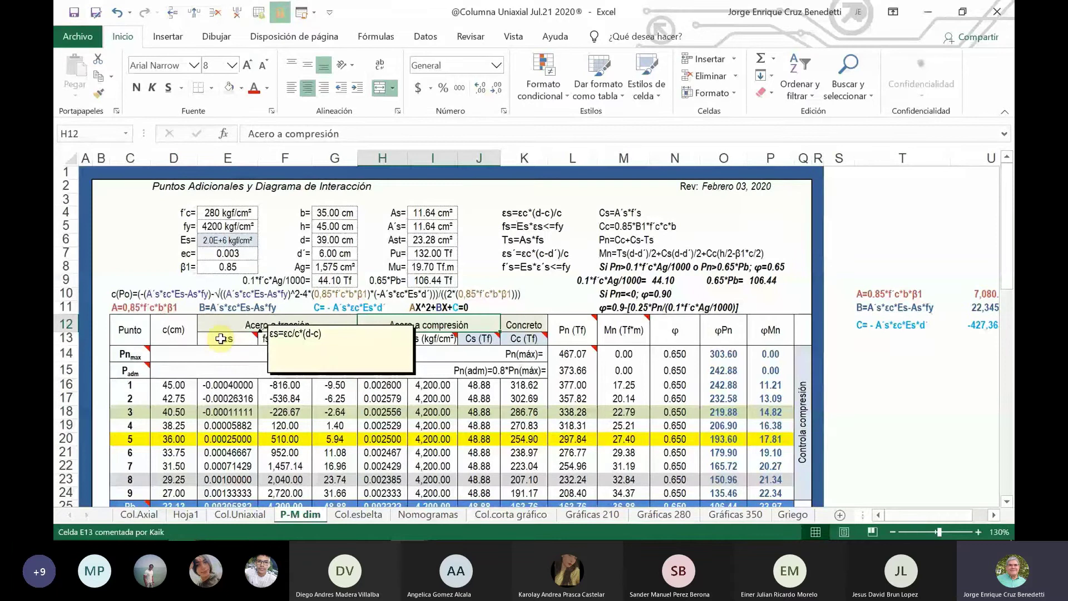
mouse_move(376, 340)
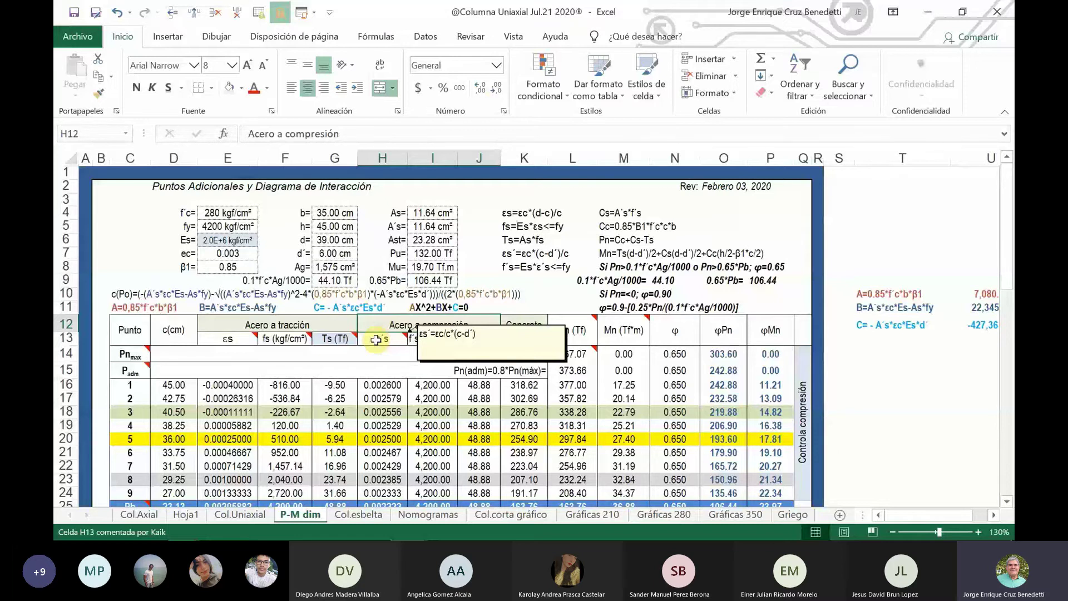
mouse_move(426, 339)
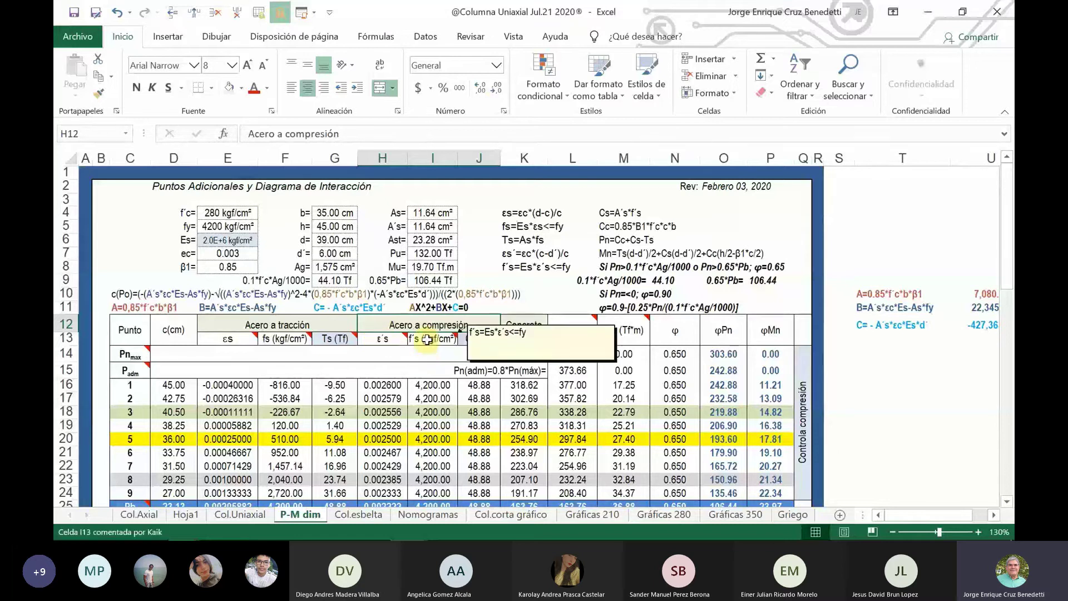
left_click(221, 241)
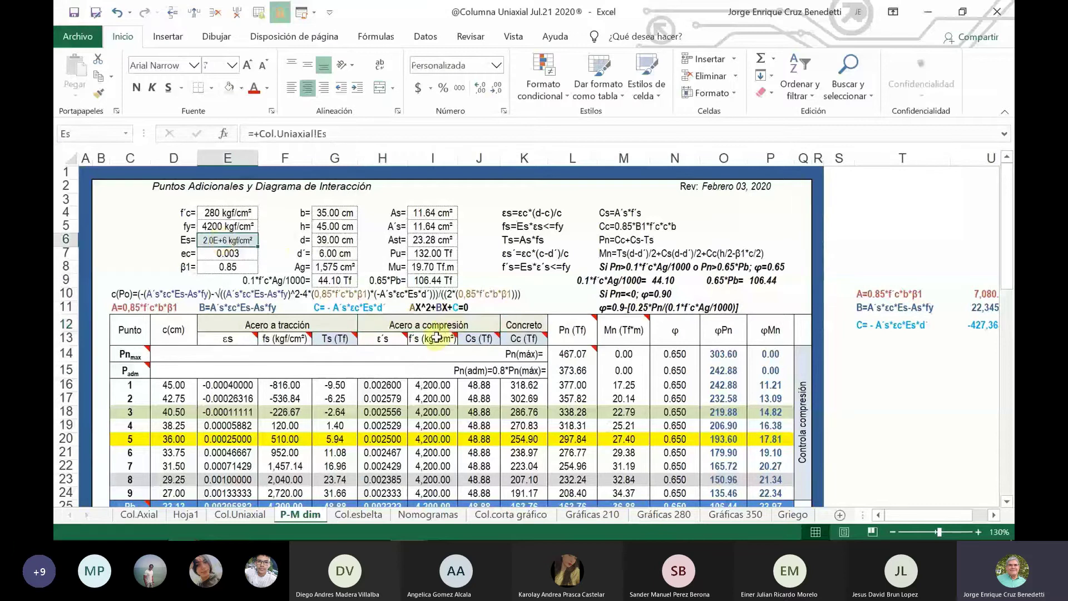
mouse_move(434, 338)
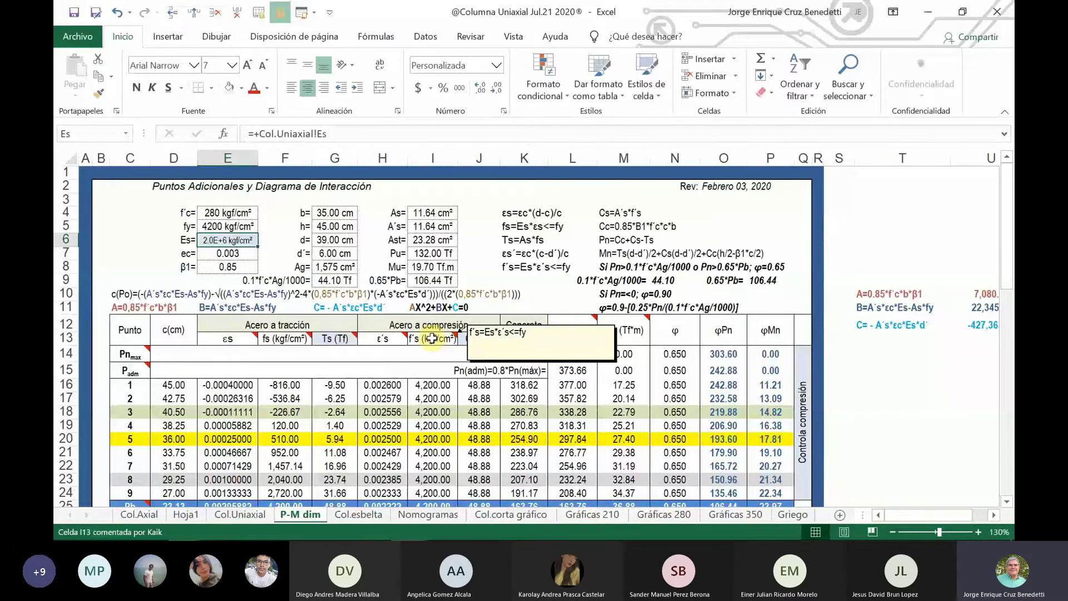
left_click_drag(433, 338, 433, 466)
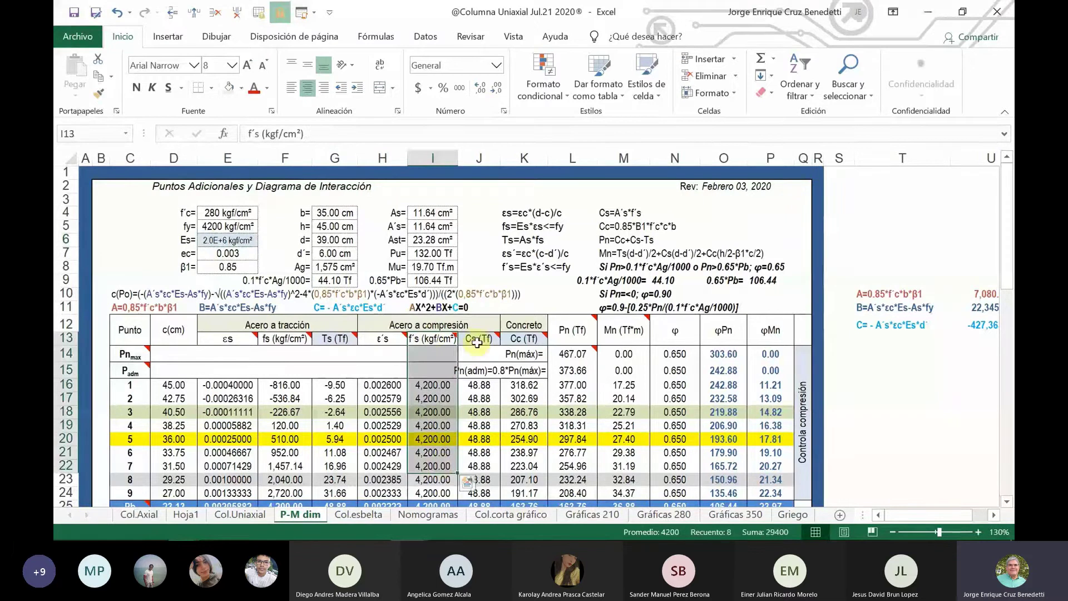
mouse_move(480, 340)
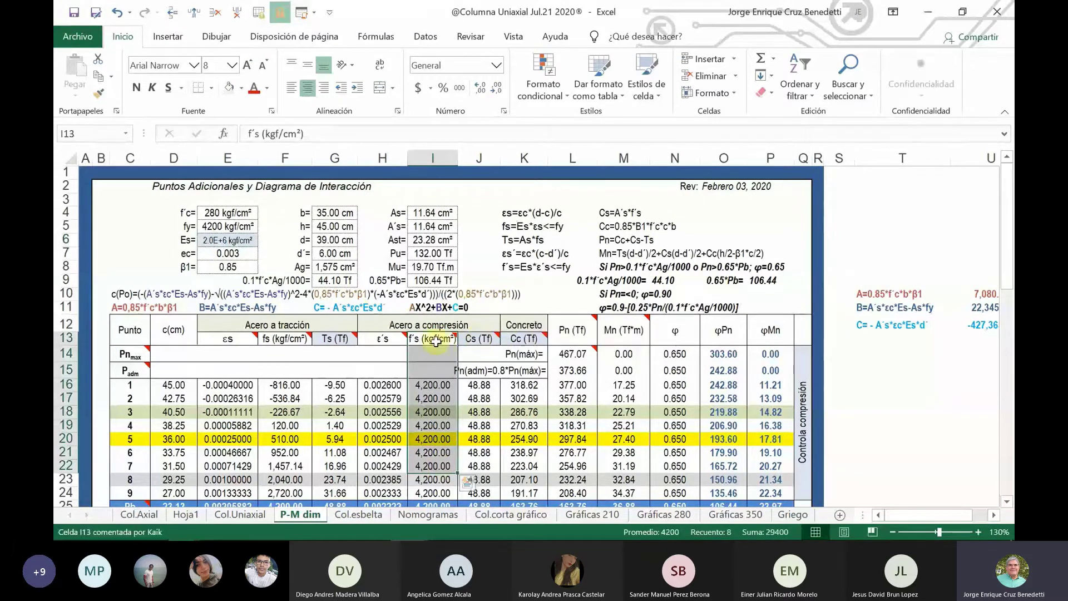
mouse_move(423, 337)
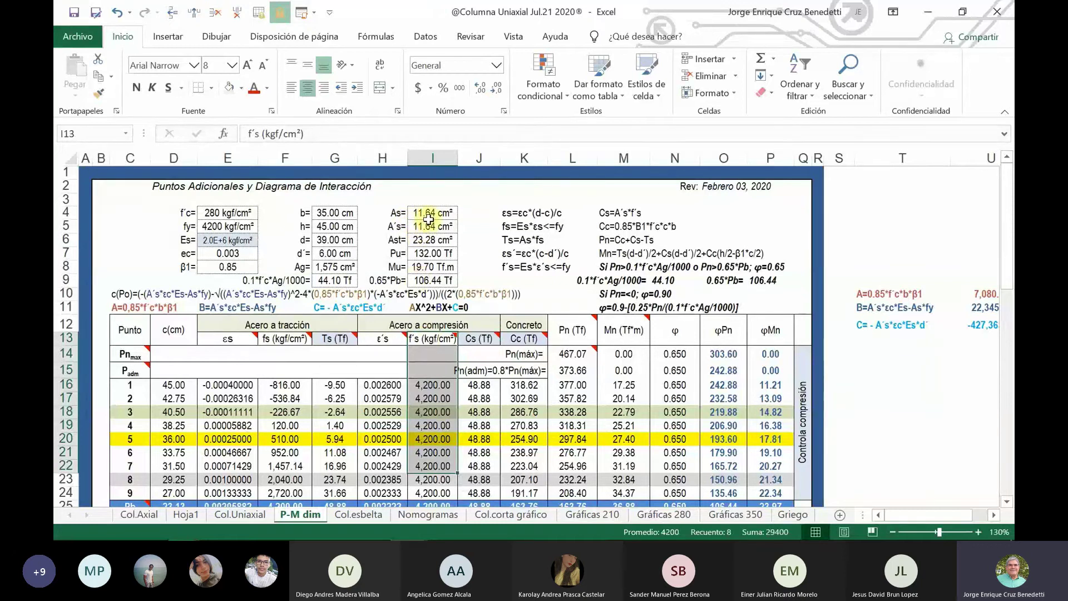
left_click_drag(482, 340, 482, 443)
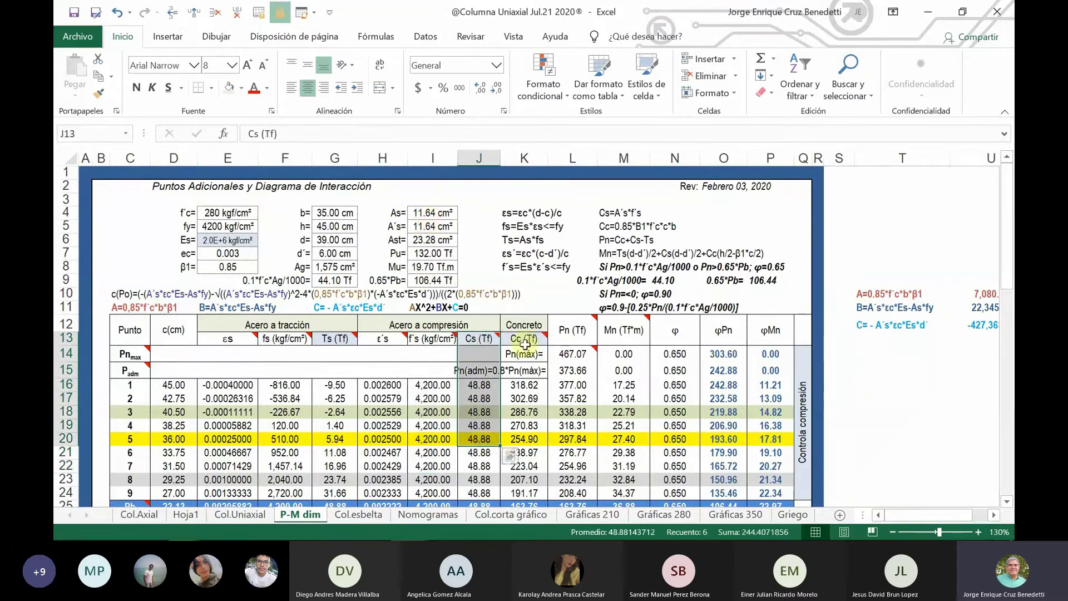
Edit the Cc heading note, moving β1 after f´c in the second formula so it reads Cc=0.85*f´c*β1c*b.
mouse_move(522, 338)
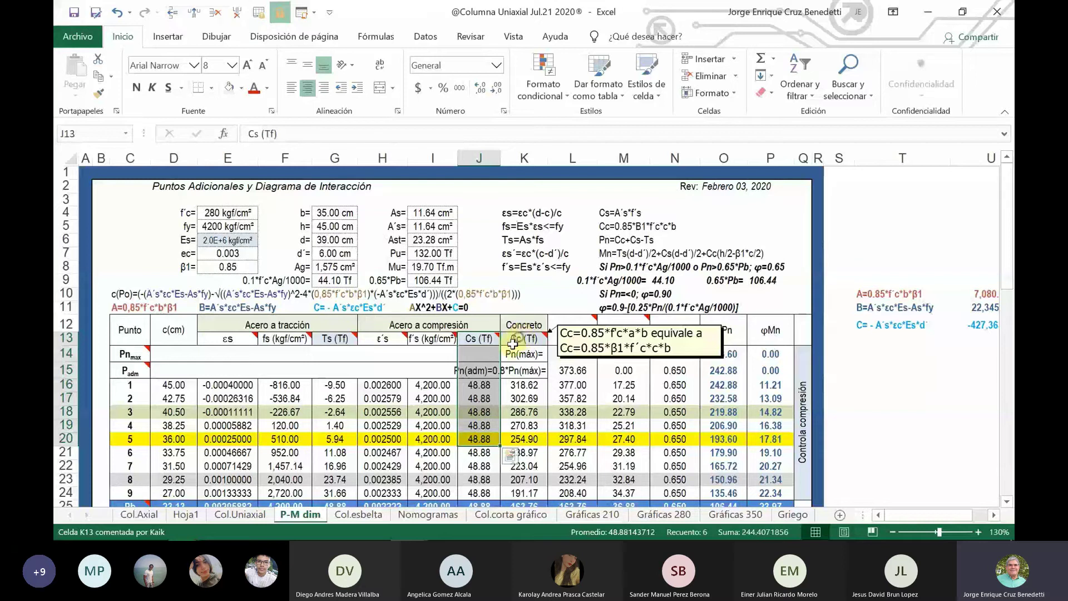
right_click(512, 344)
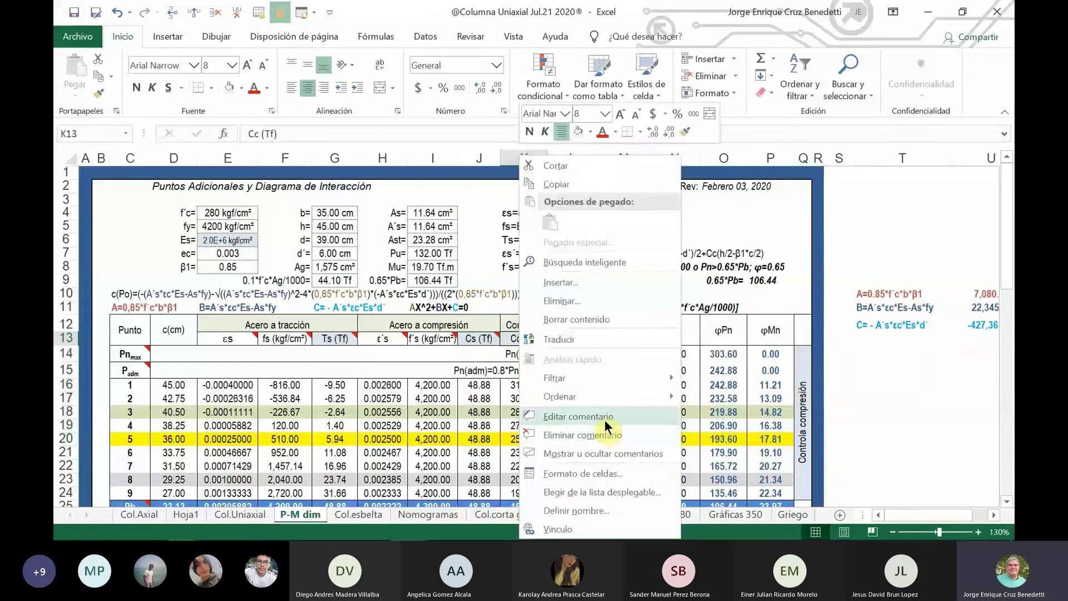
left_click(604, 420)
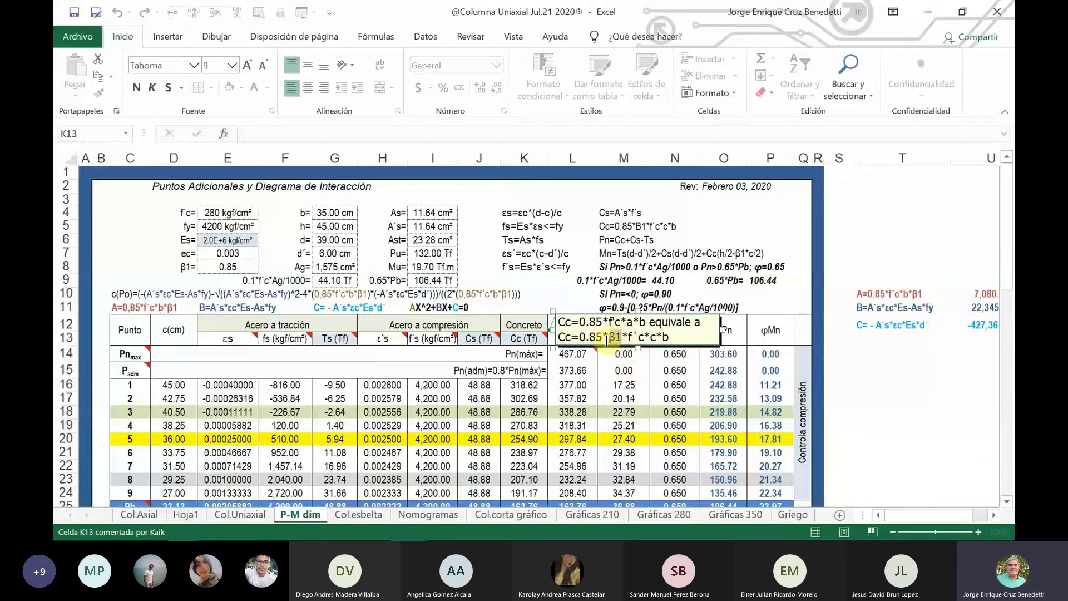
key("Delete")
key("Delete")
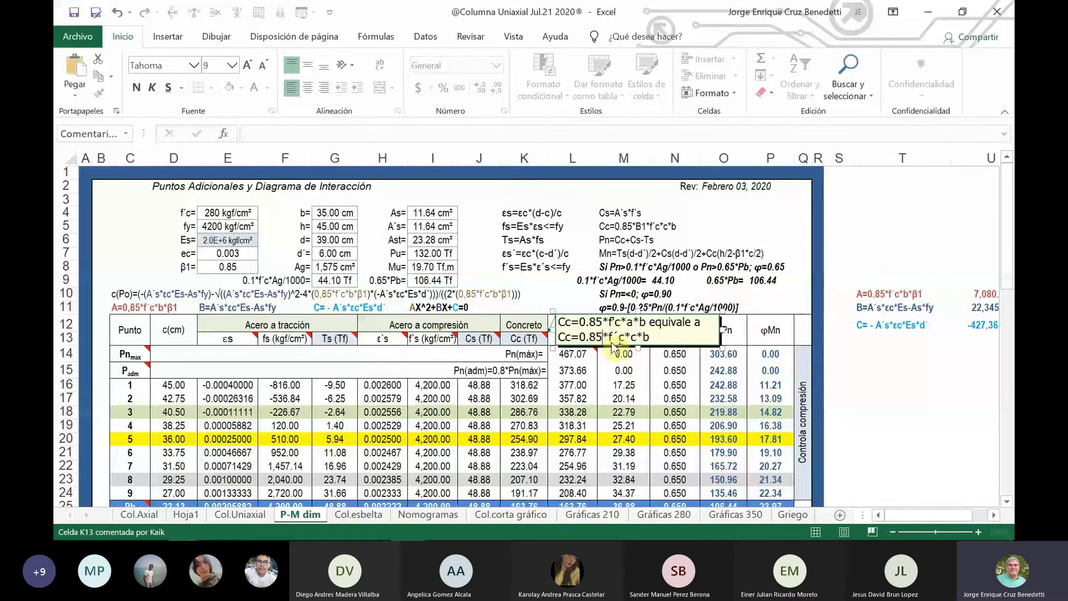
left_click(630, 337)
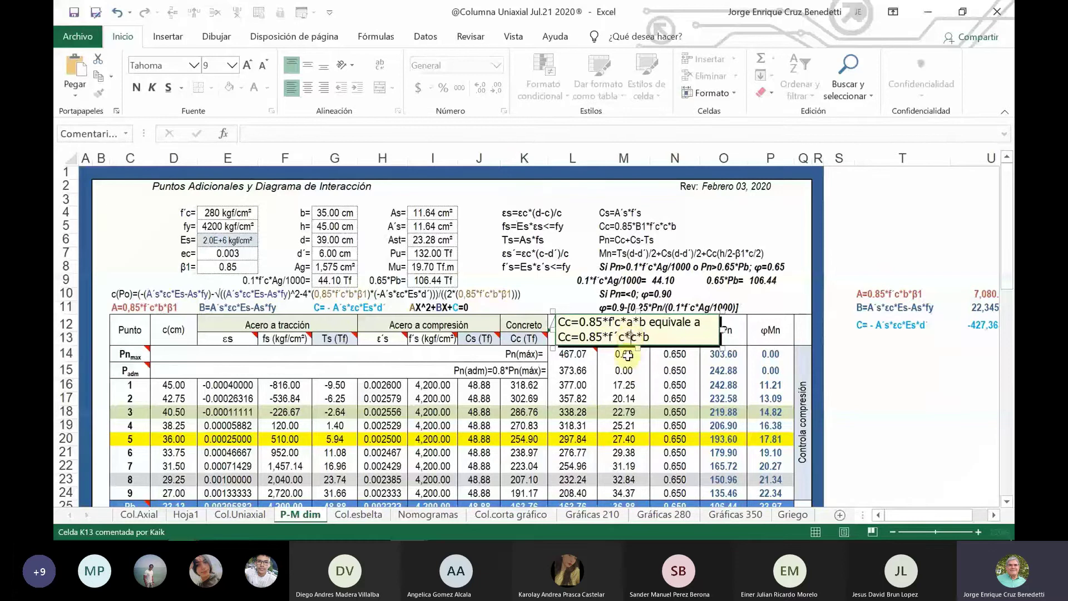
type("*β1")
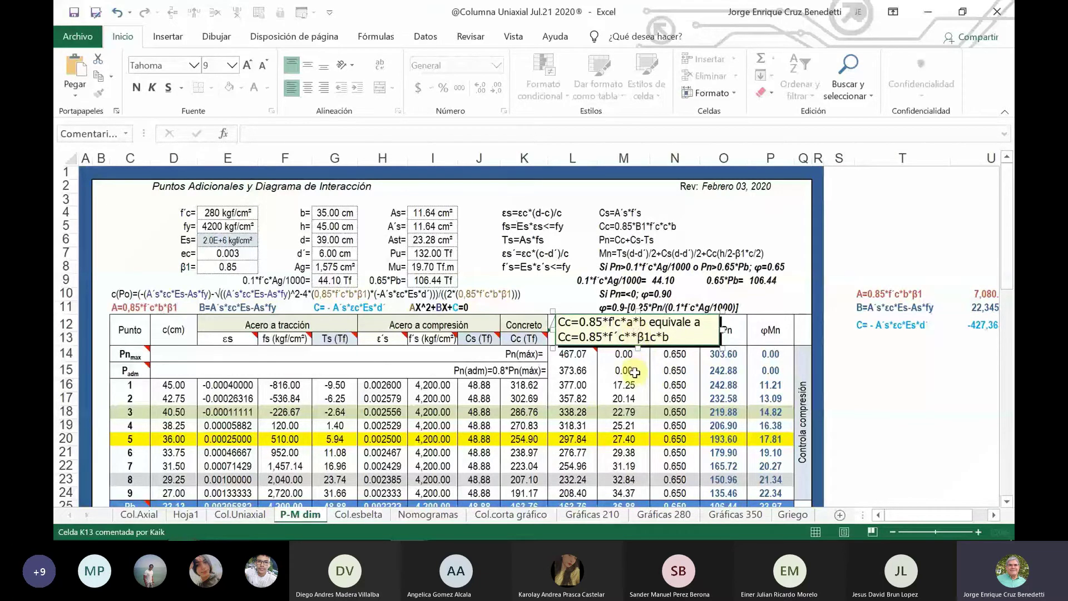
left_click(632, 337)
key("BackSpace")
Switch the keyboard input language and insert a multiplication sign between β1 and c, completing the note as Cc=0.85*f´c*β1*c*b.
left_click_drag(631, 336, 643, 335)
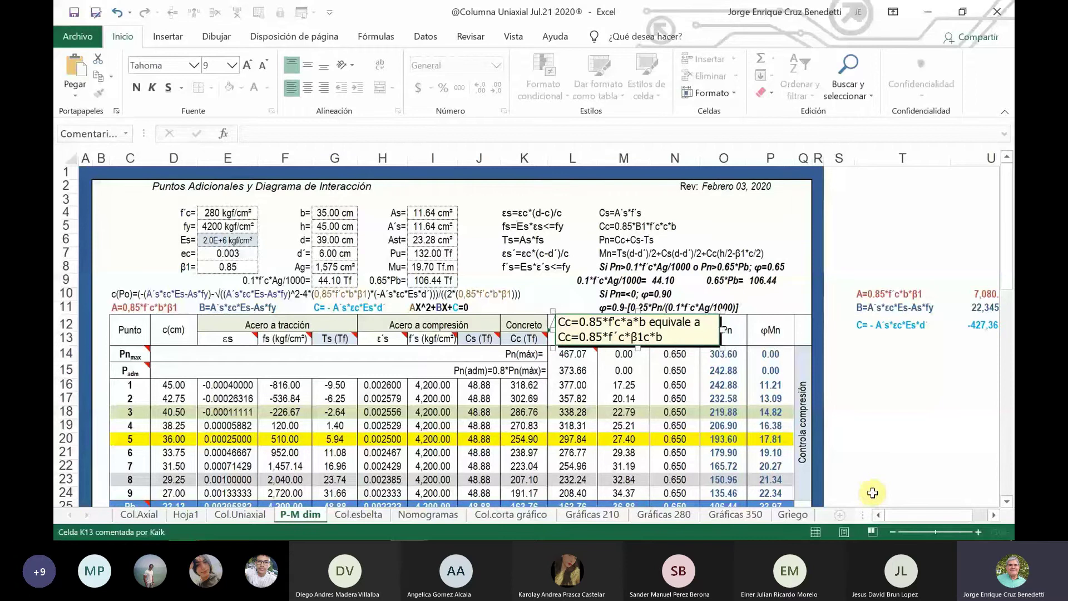
type("[")
key("BackSpace")
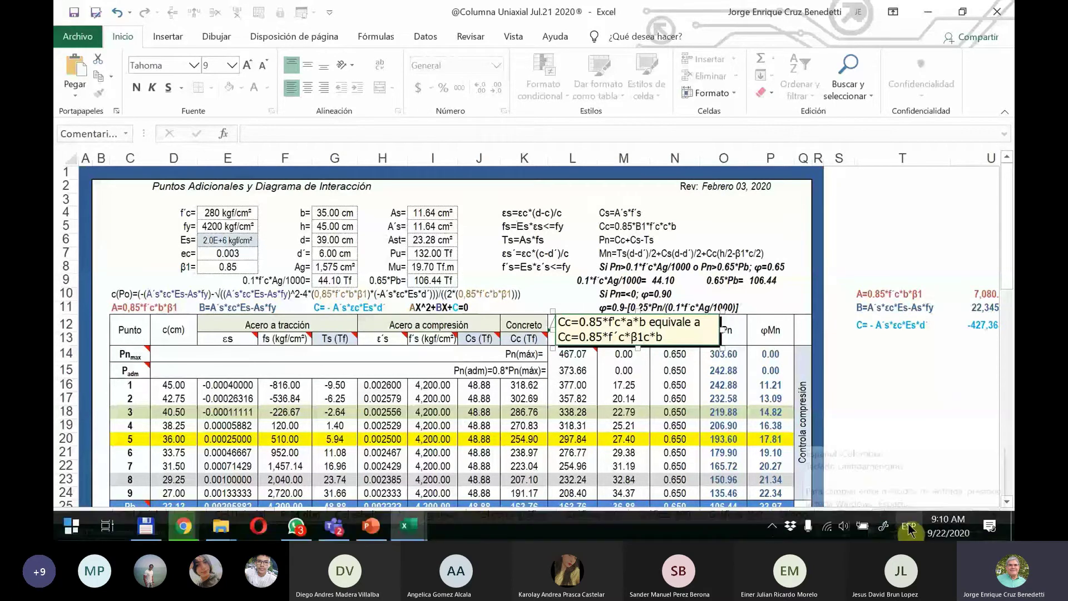
left_click(909, 527)
left_click(892, 393)
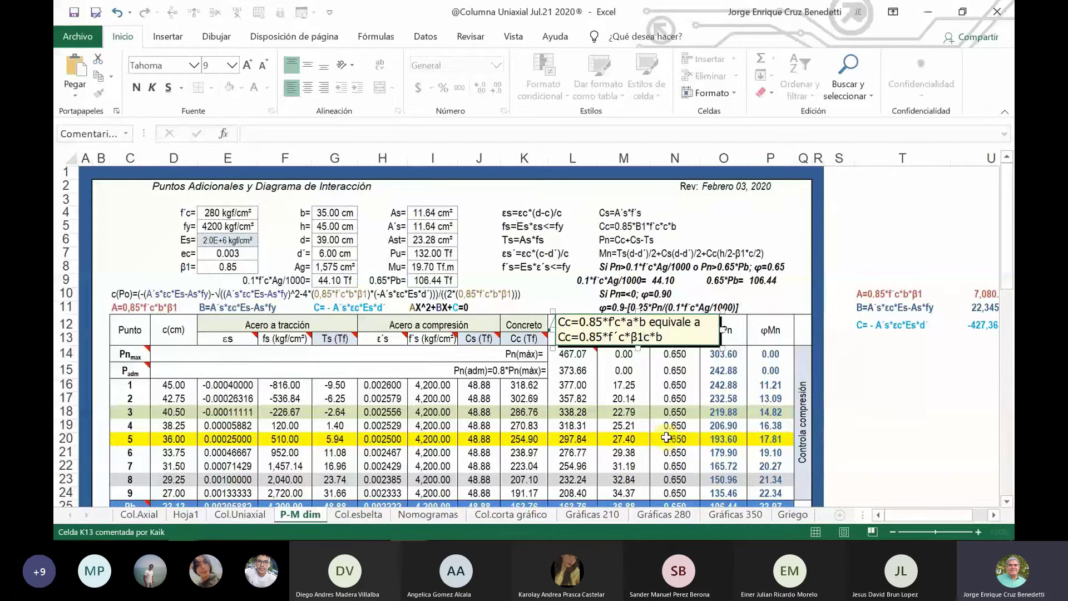
type("*")
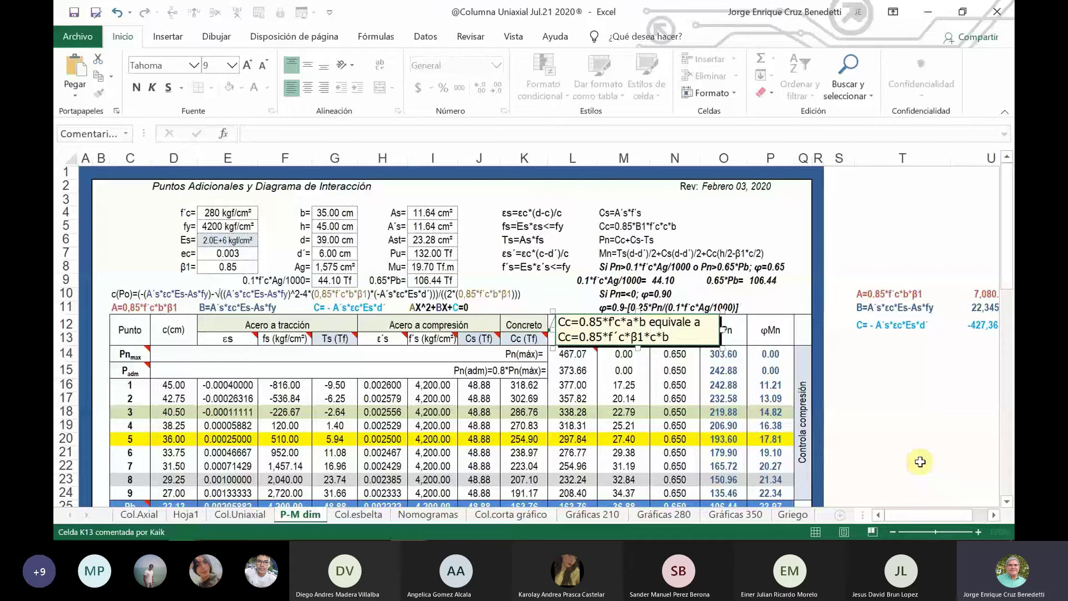
Highlight the Cc values down to point 7, read the Pn heading note, and highlight the Pn values down to Pb.
left_click_drag(518, 325, 522, 465)
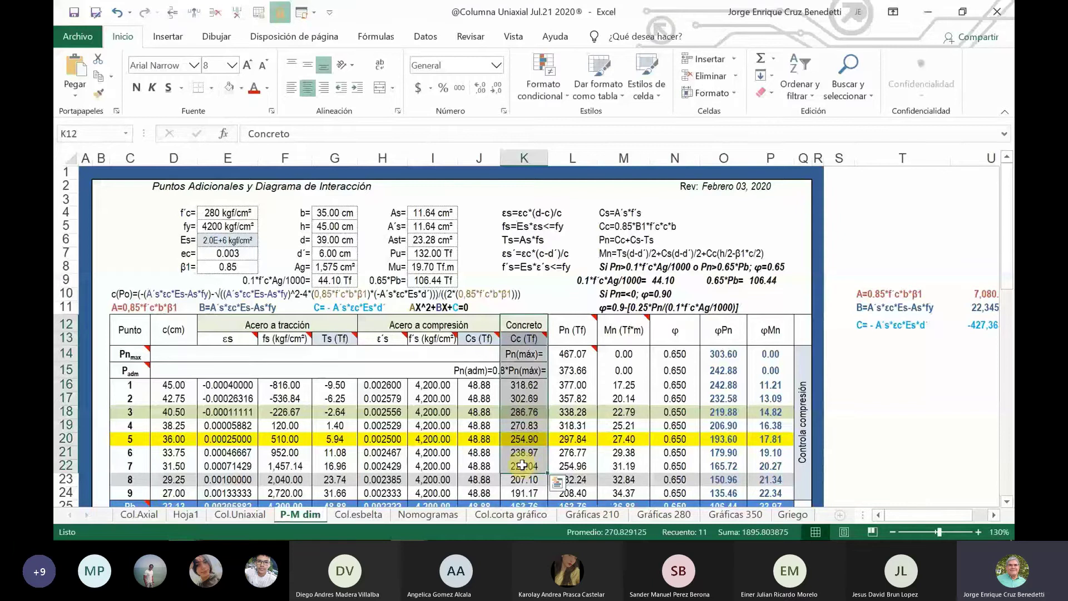
mouse_move(570, 325)
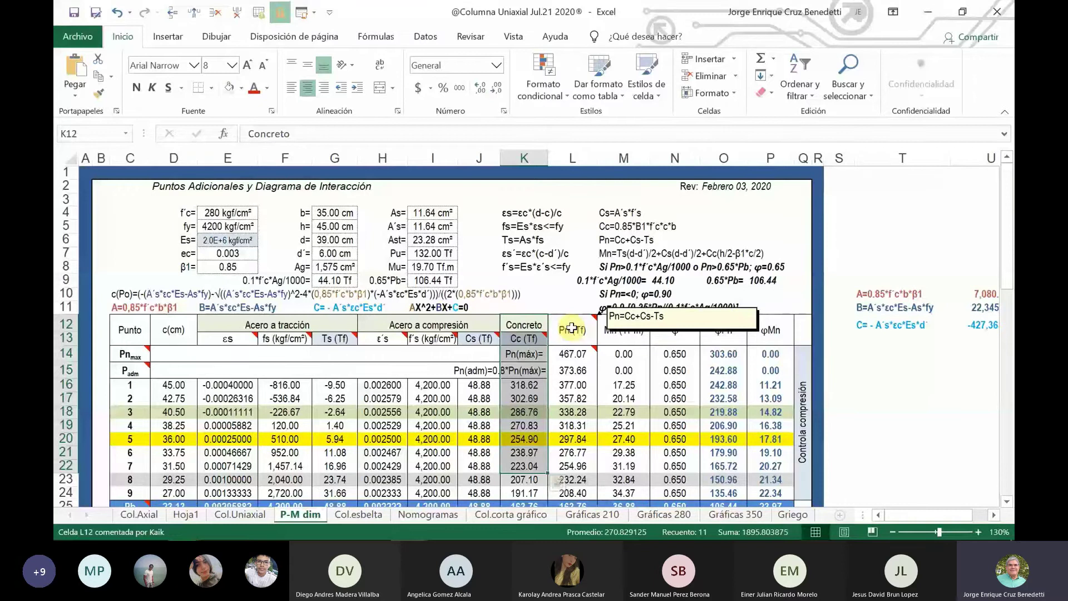
left_click_drag(572, 328, 579, 504)
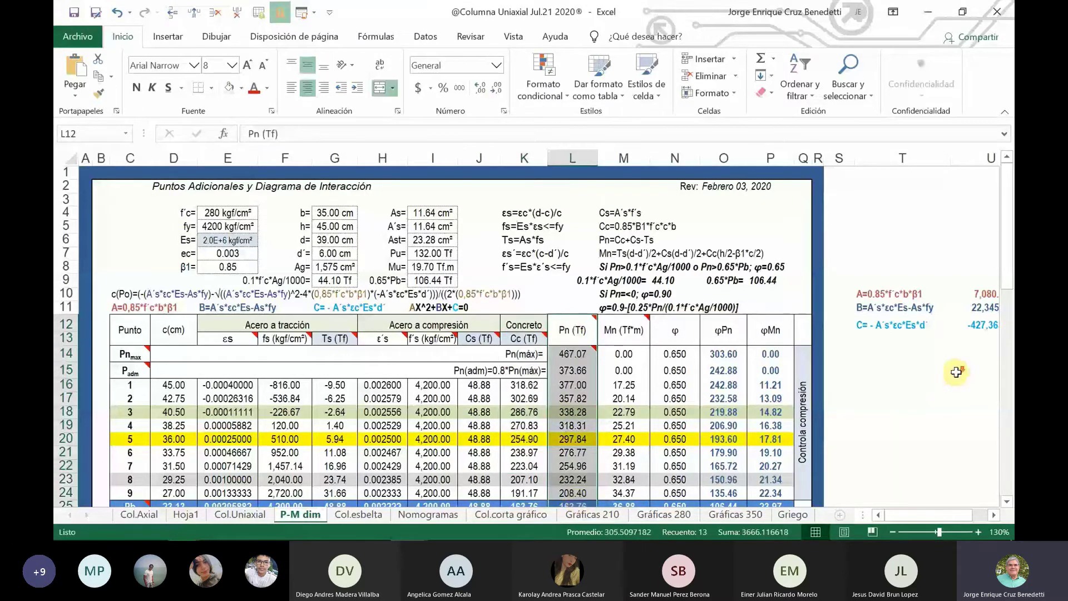
Review the Mn heading note with its moment formula and highlight the Mn values down to point 8.
scroll(956, 372, "down", 1)
mouse_move(625, 290)
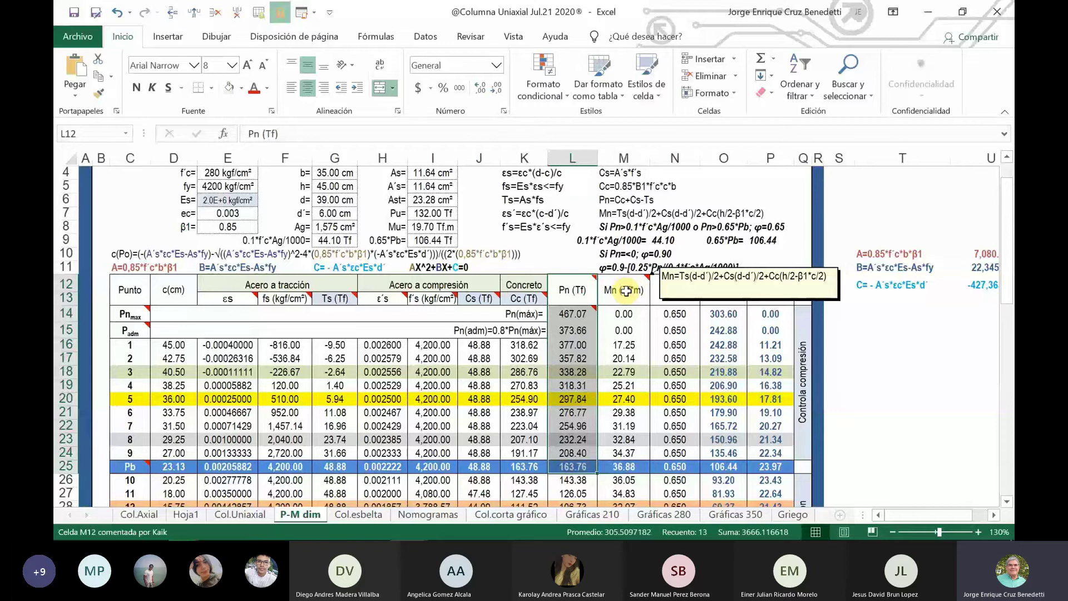
left_click_drag(626, 291, 632, 506)
left_click(890, 290)
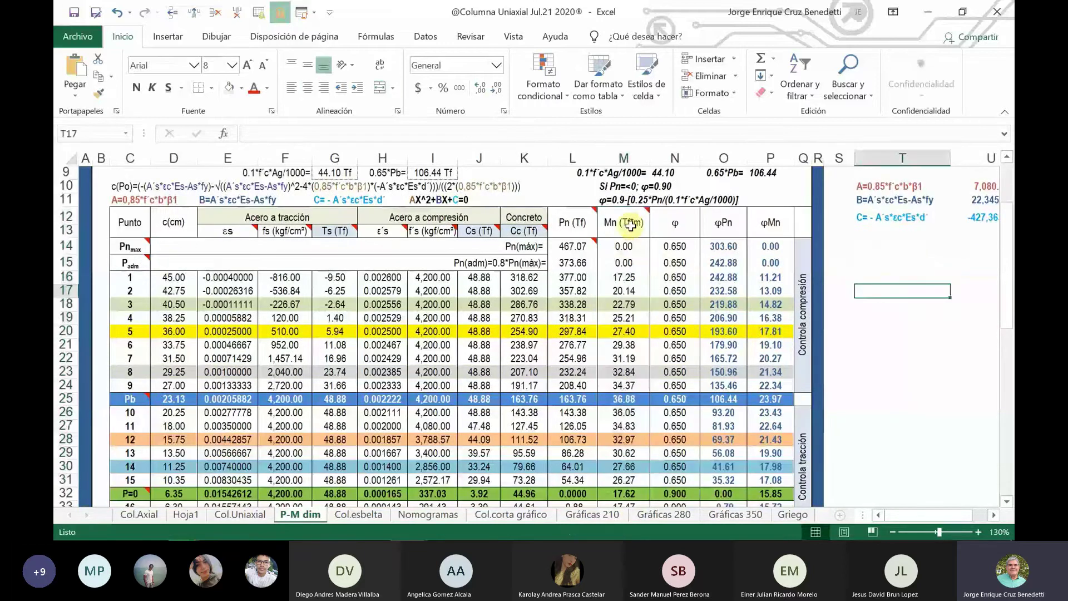
left_click_drag(630, 224, 631, 372)
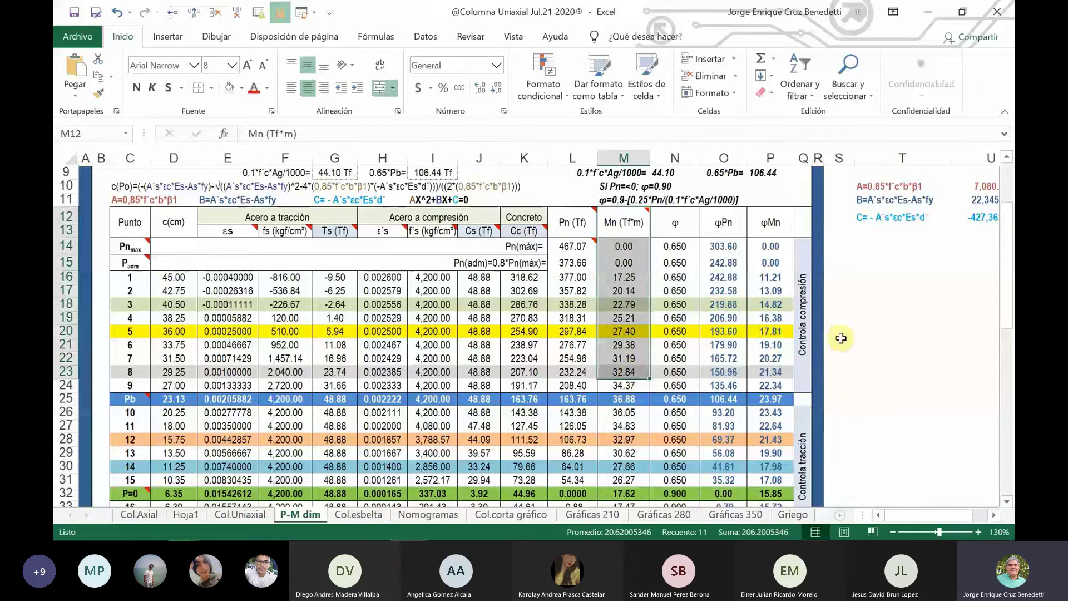
scroll(840, 338, "up", 2)
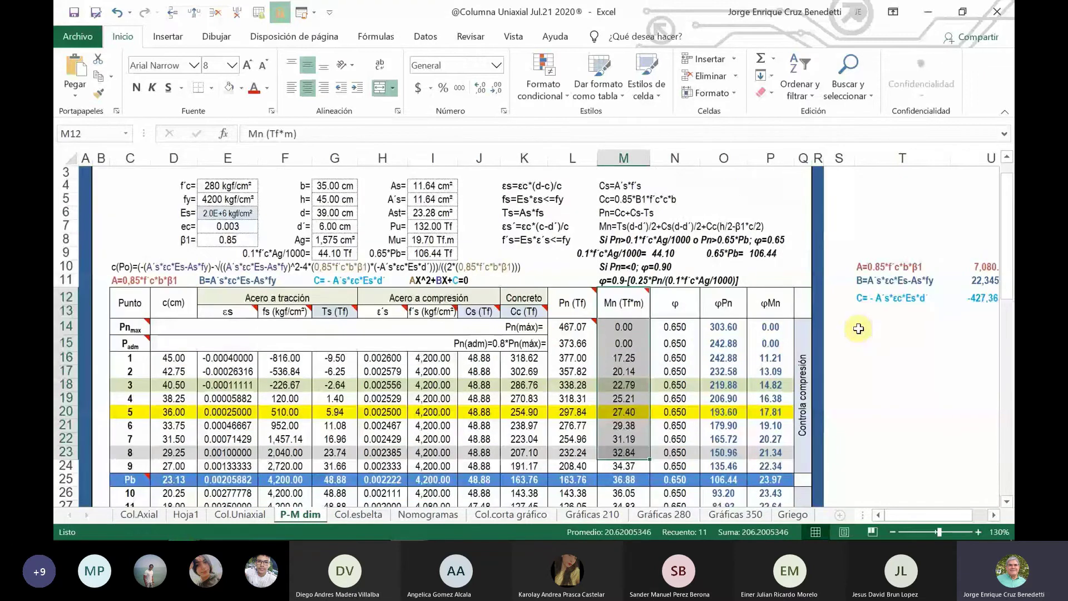
Examine the φ=0.65 condition above the φ column, highlighting its 0.1*f´c*Ag/1000 and 0.65*Pb limits.
left_click(674, 300)
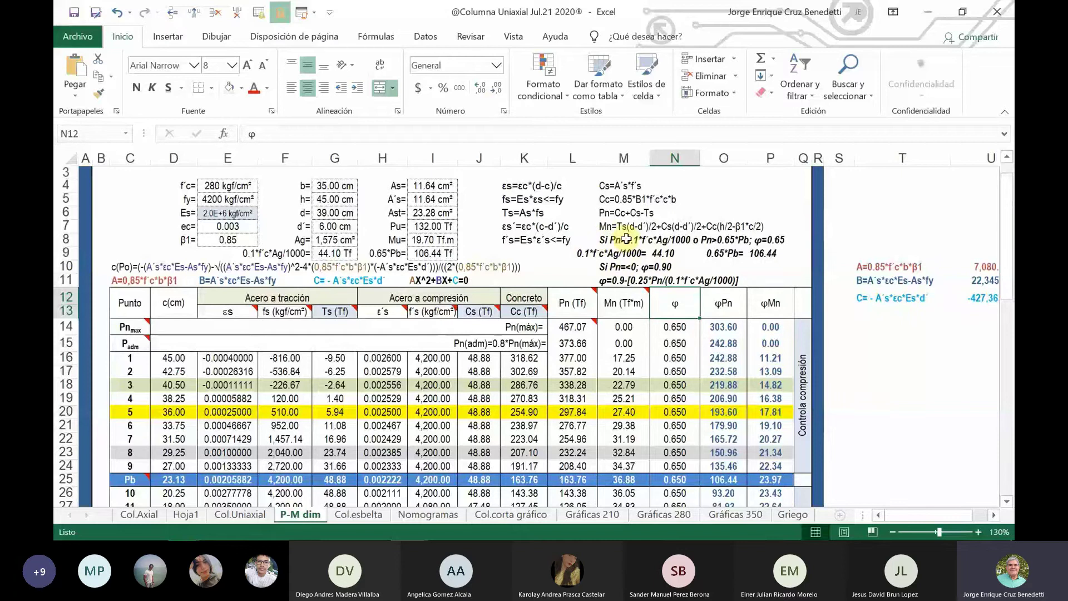
left_click(595, 254)
left_click_drag(597, 258, 674, 253)
left_click(573, 320)
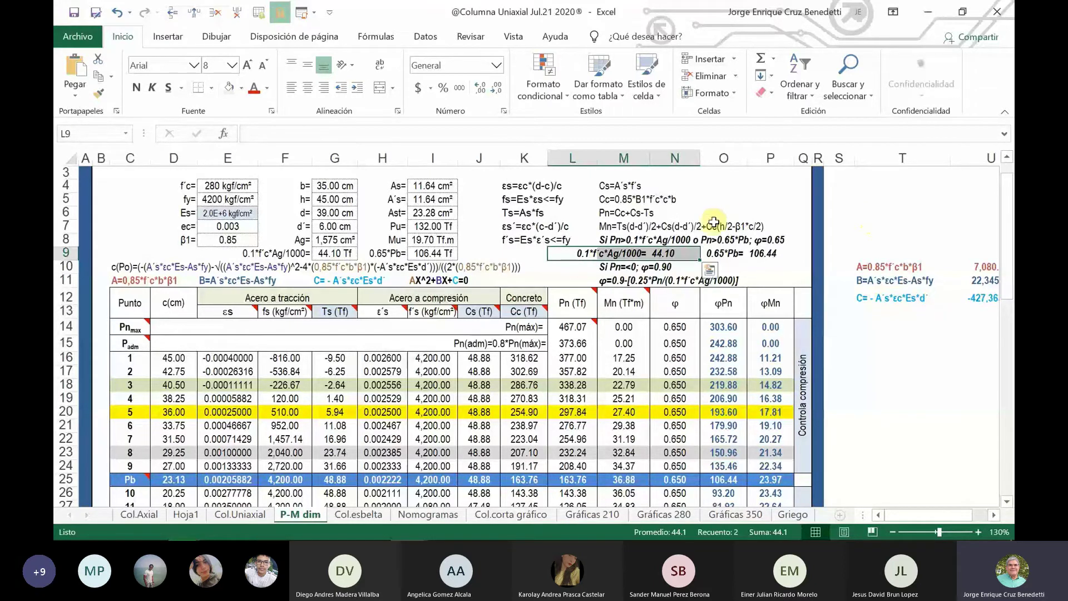
left_click_drag(715, 253, 761, 250)
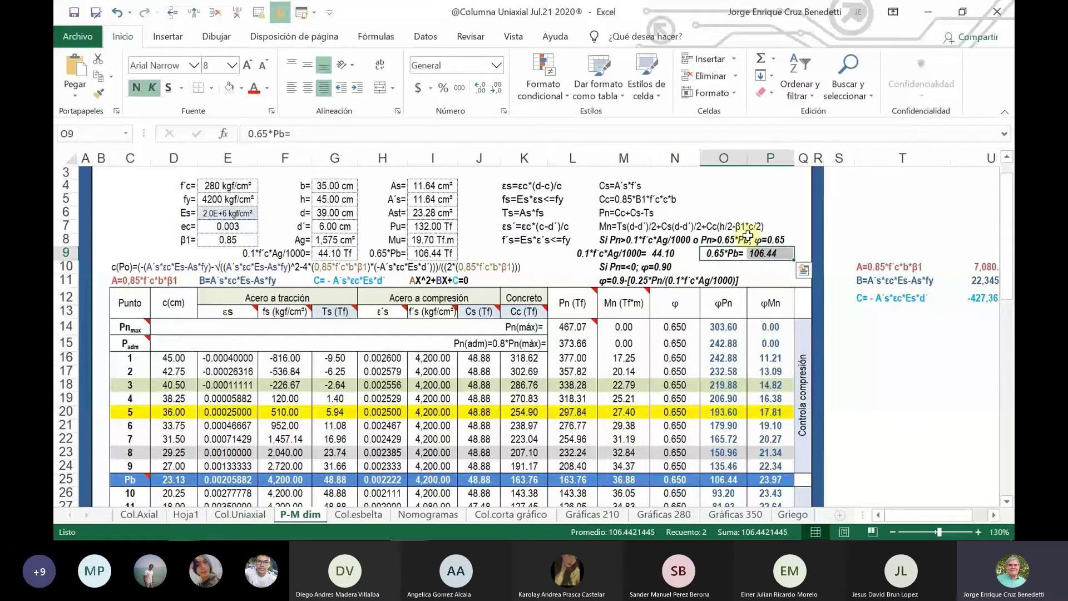
left_click(607, 241)
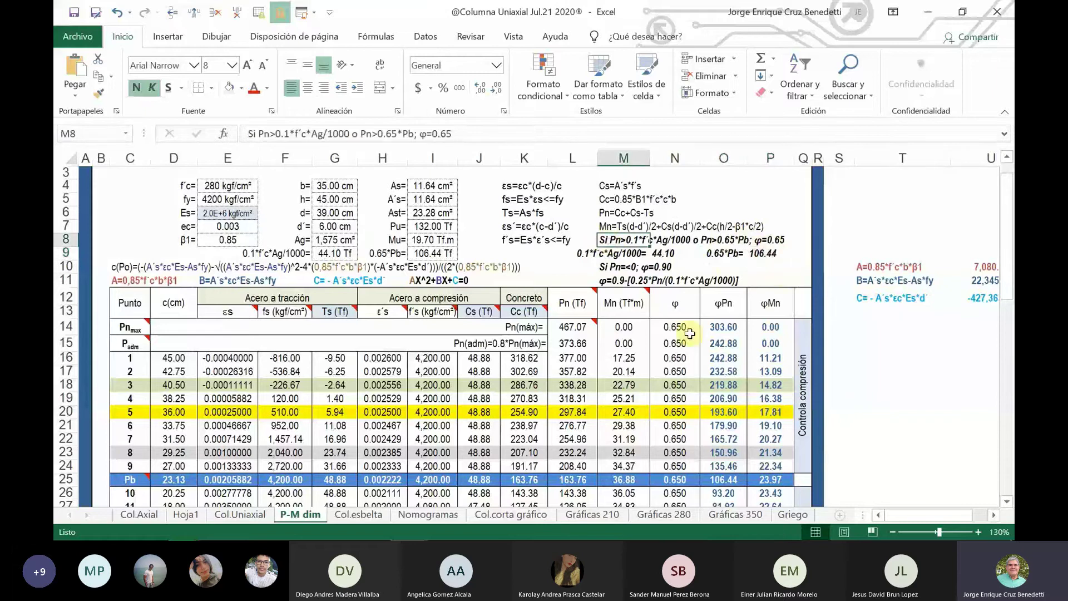
left_click(759, 239)
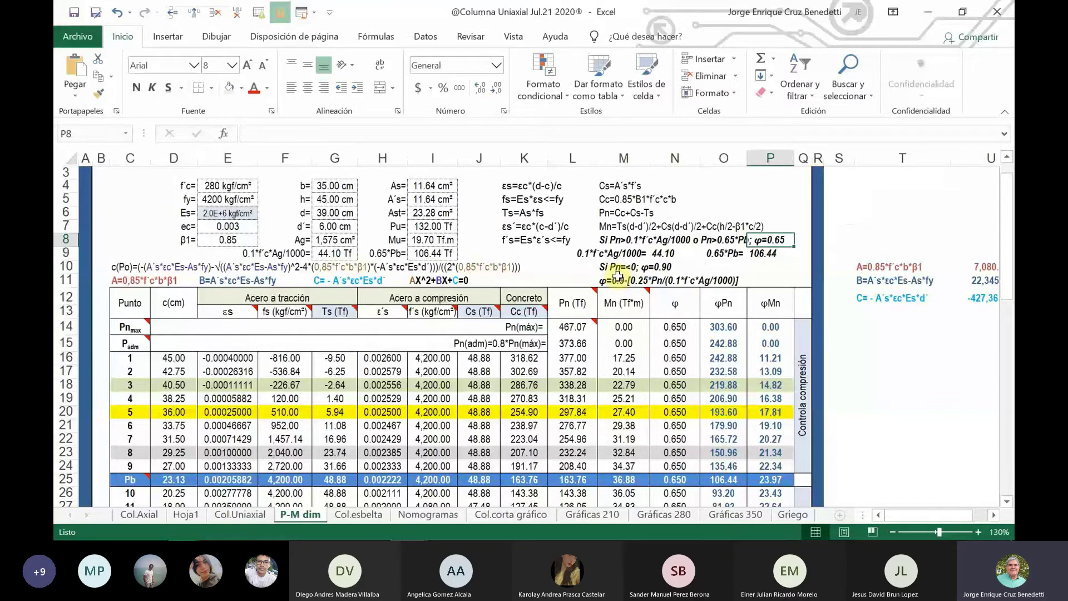
Check the Pn value at point 16 against the φ=0.90 condition and highlight the transition formula φ=0.9-[0.25*Pn/(0.1*f´c*Ag/1000)].
scroll(582, 386, "down", 4)
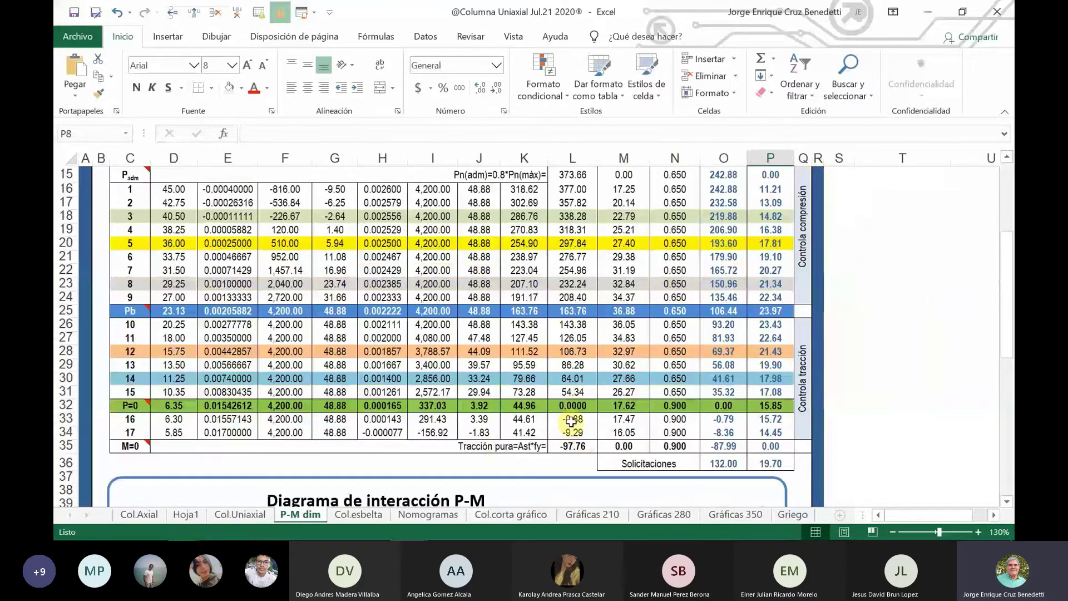
left_click(573, 419)
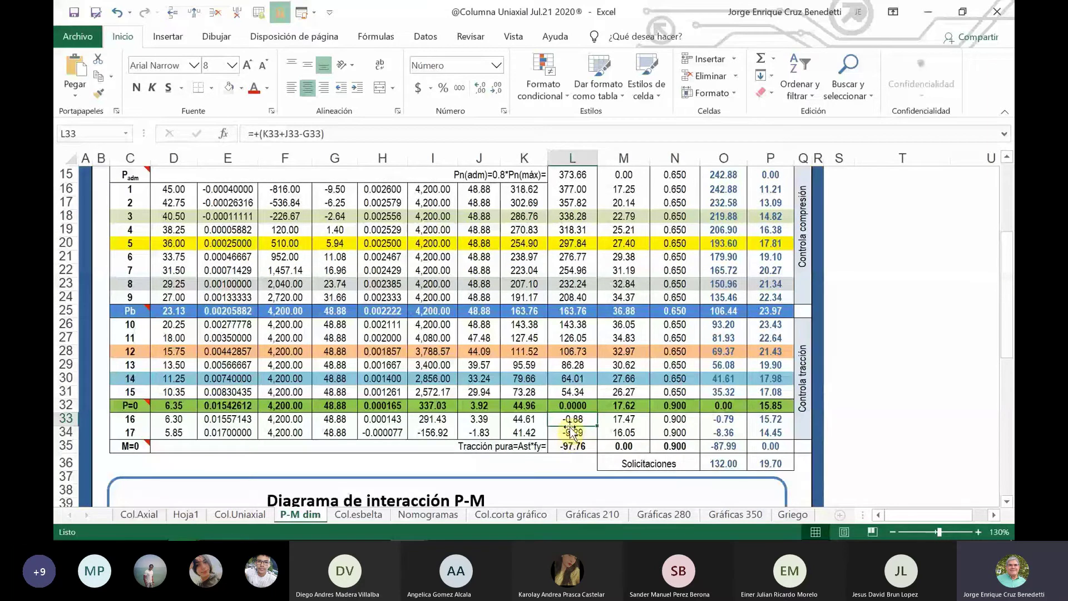
scroll(573, 431, "up", 4)
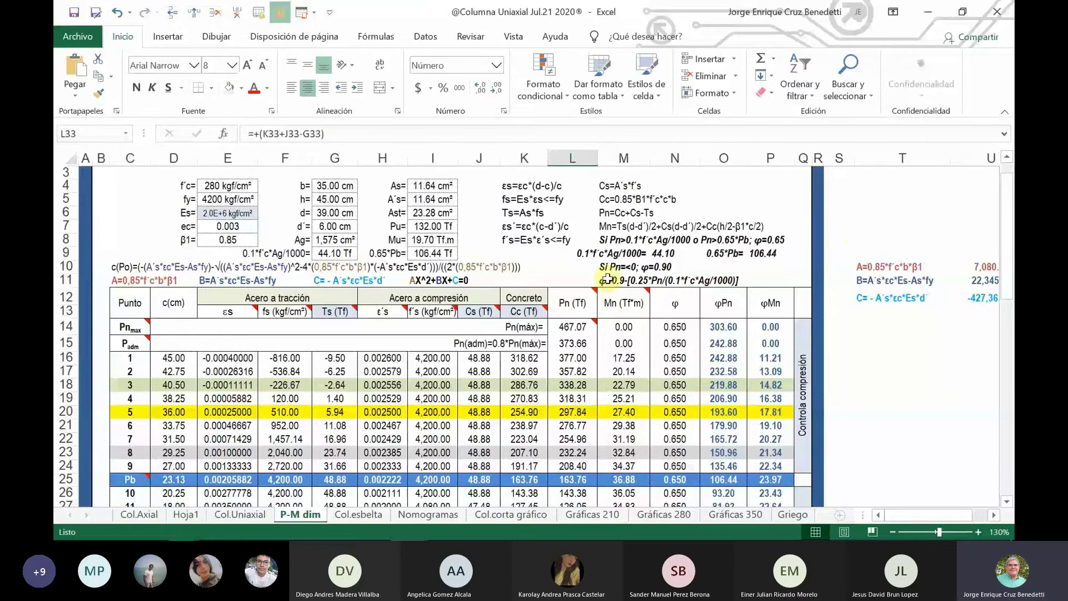
left_click_drag(607, 279, 735, 282)
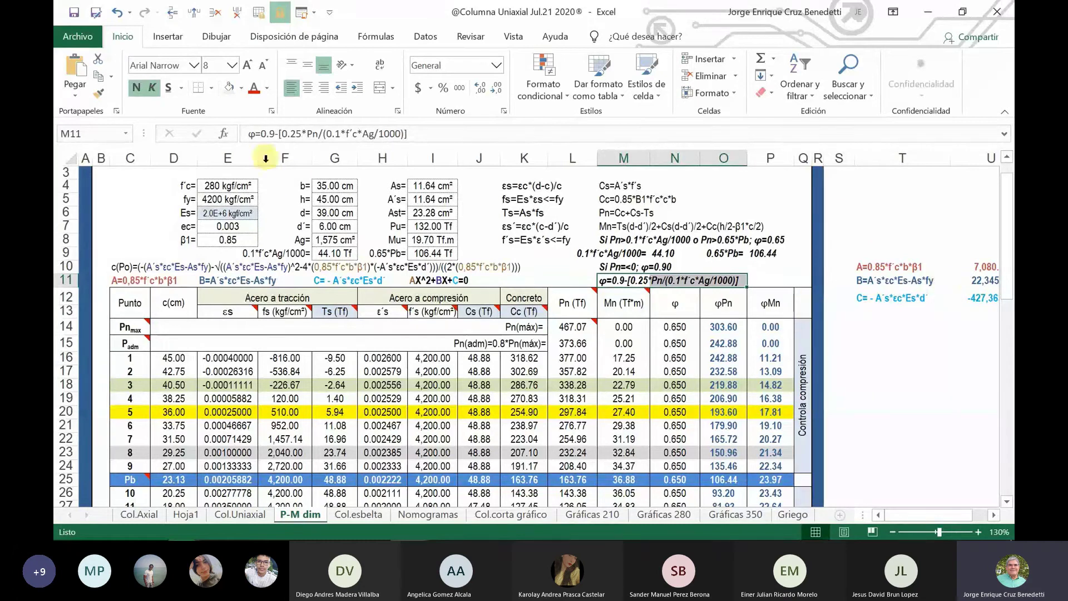
Add a comment to the φ heading containing ϕ=0.9-[0.25*Pn/(0.1*f´c*Ag/1000)] and widen it so the formula fits on one line.
left_click_drag(247, 134, 436, 145)
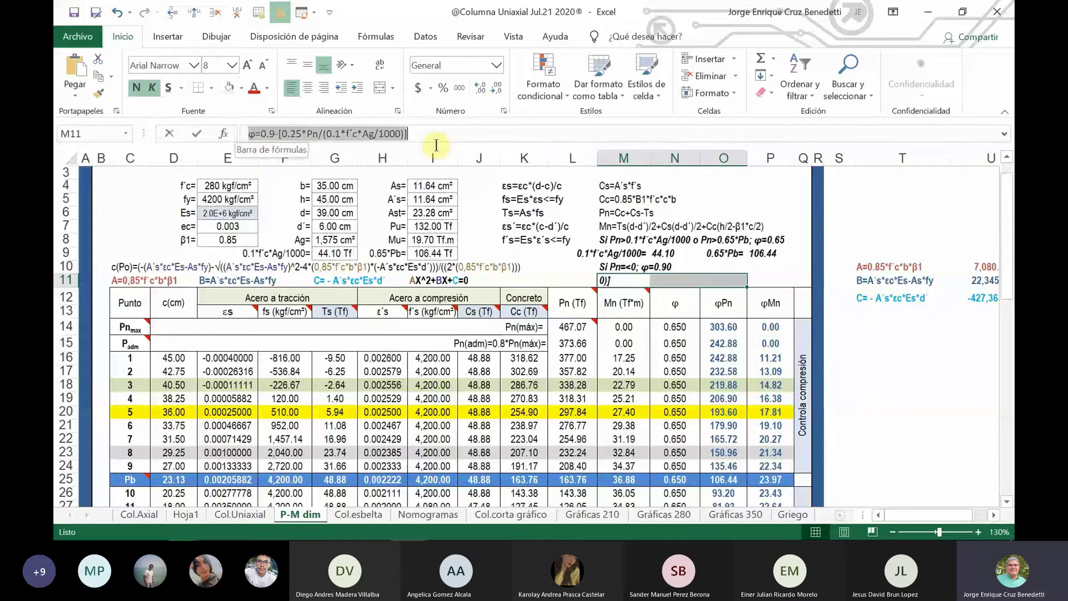
right_click(680, 304)
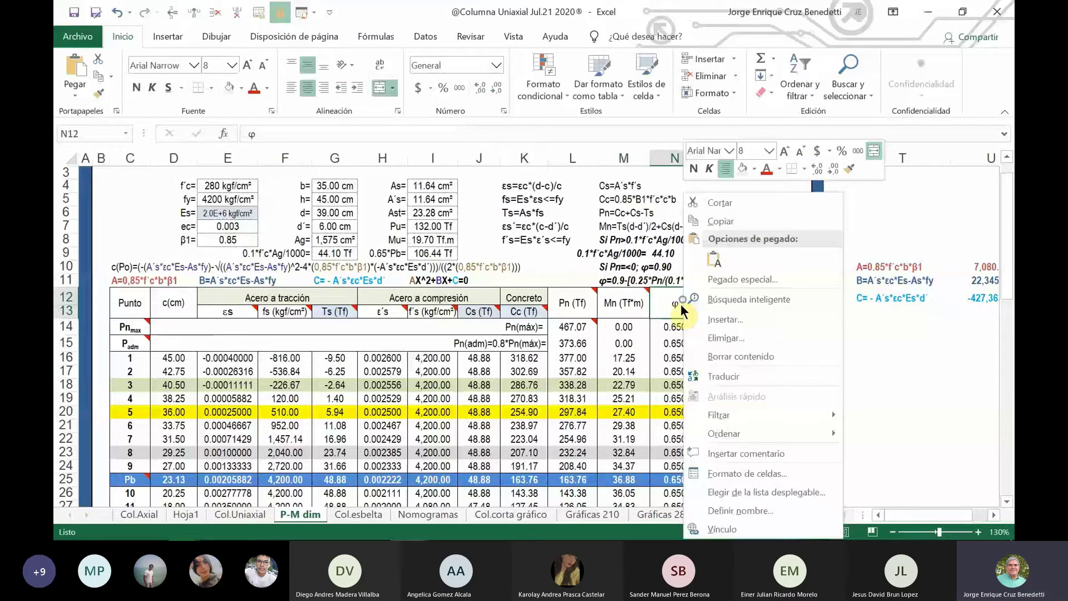
key("m")
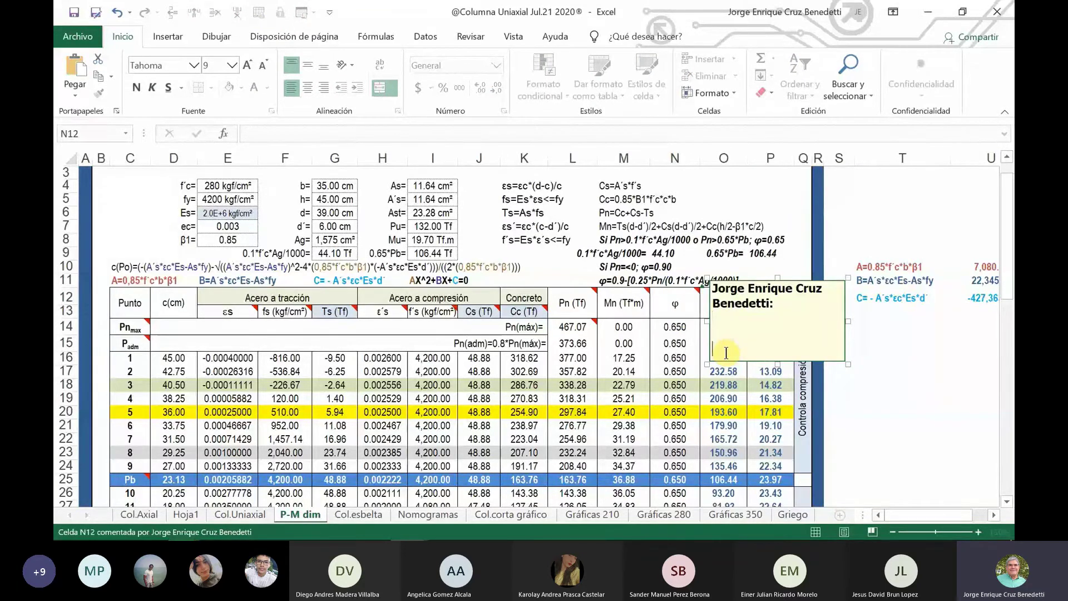
type("ϕ=0.9-[0.25*Pn/(0.1*f´c*Ag/1000)]")
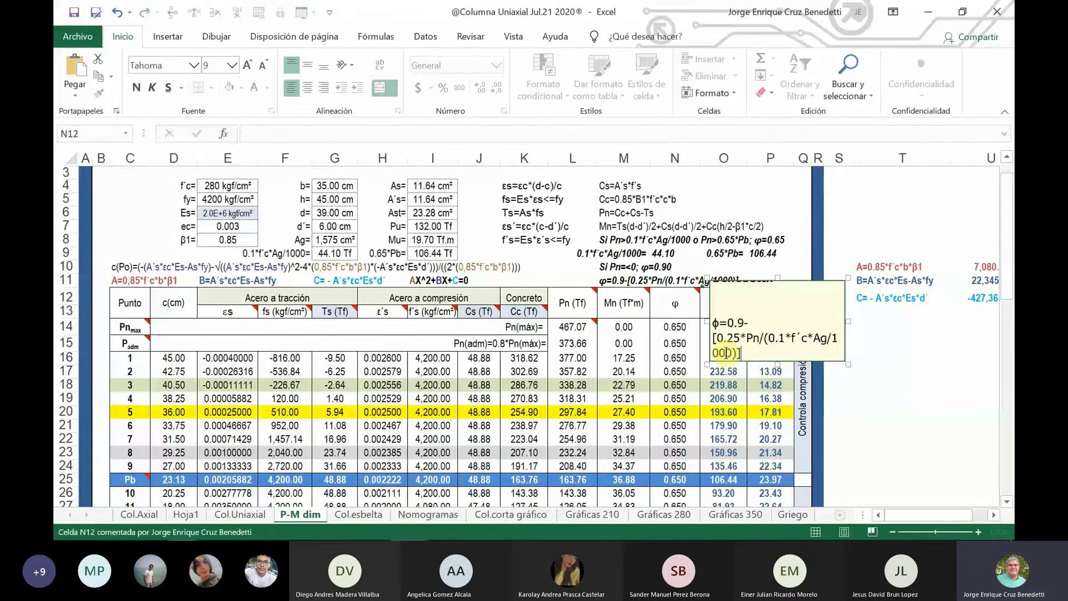
left_click_drag(849, 321, 901, 321)
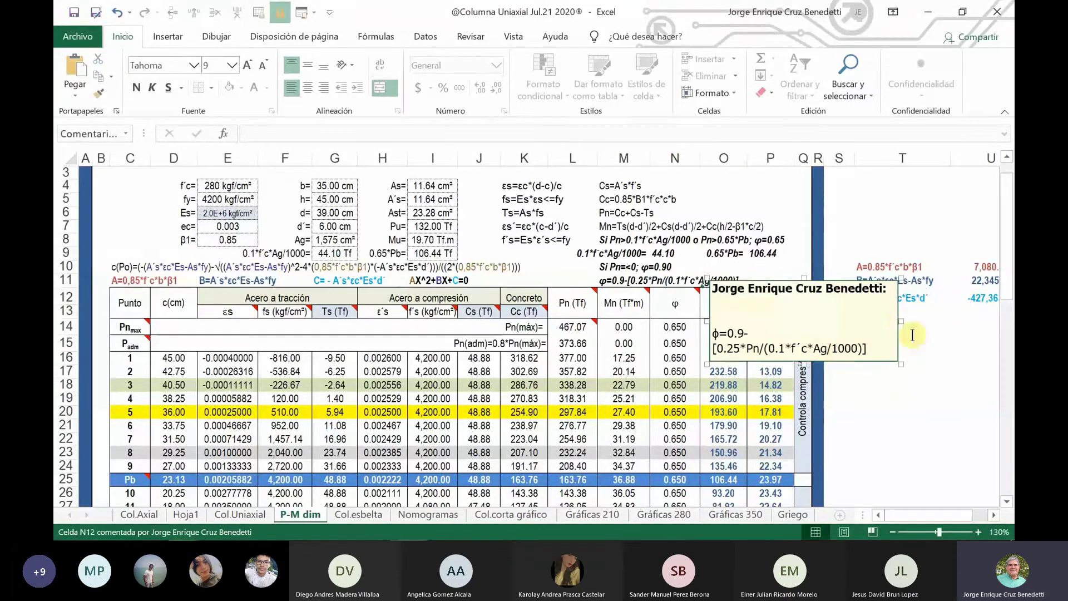
left_click_drag(902, 321, 940, 317)
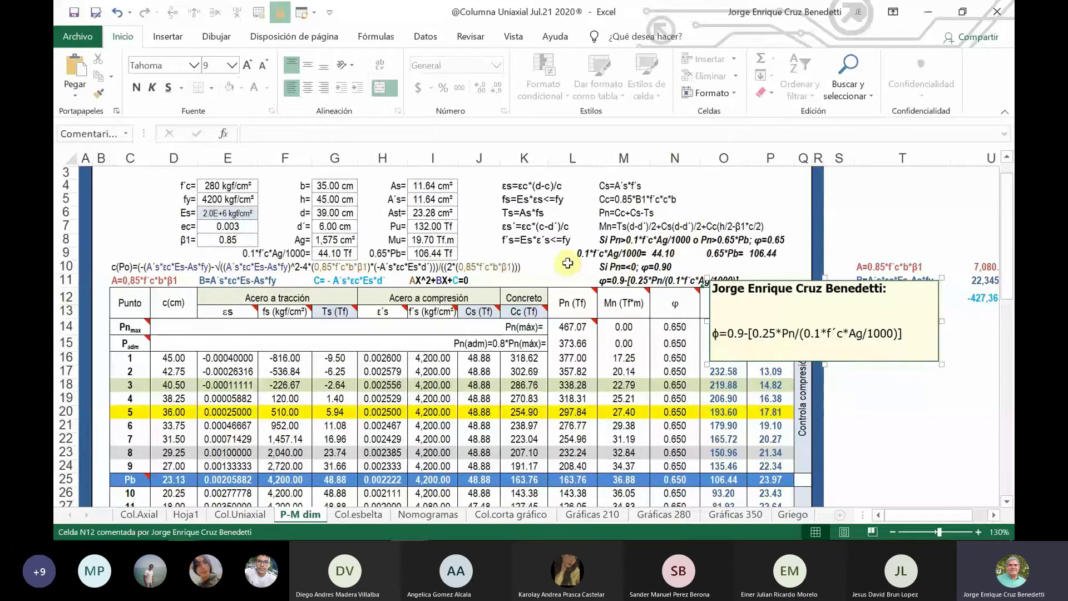
left_click(883, 199)
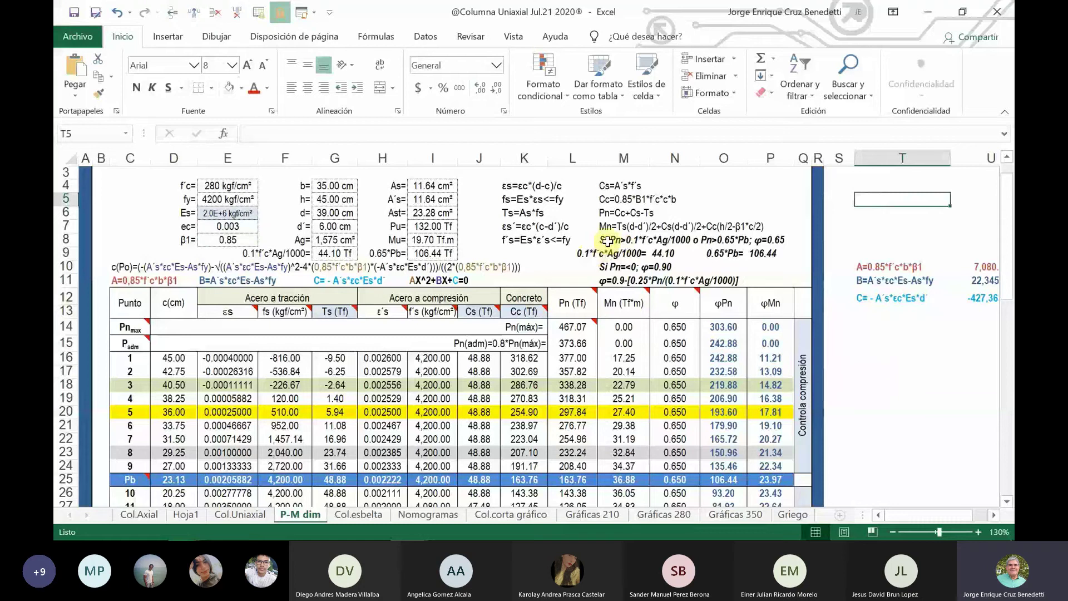
Try to copy the φ=0.65 condition cell into the φ heading's comment.
left_click(607, 241)
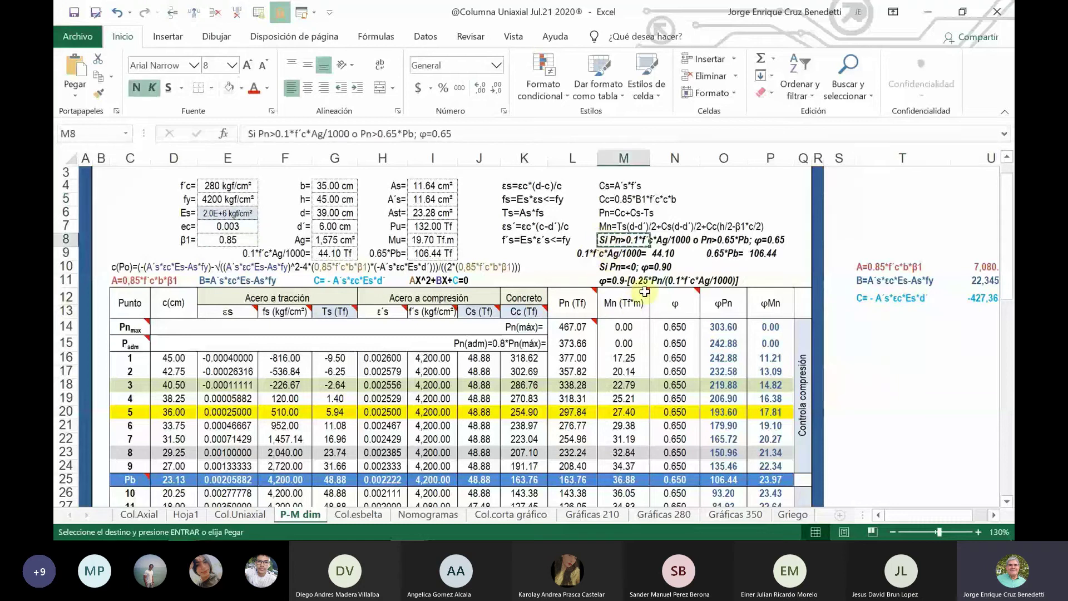
left_click(680, 300)
right_click(680, 301)
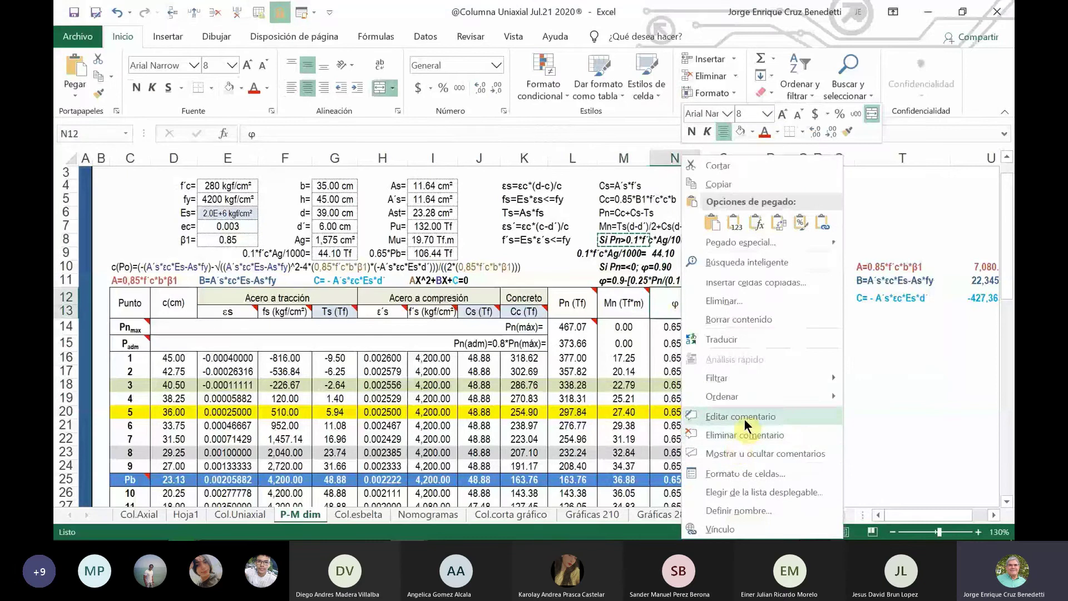
left_click(744, 419)
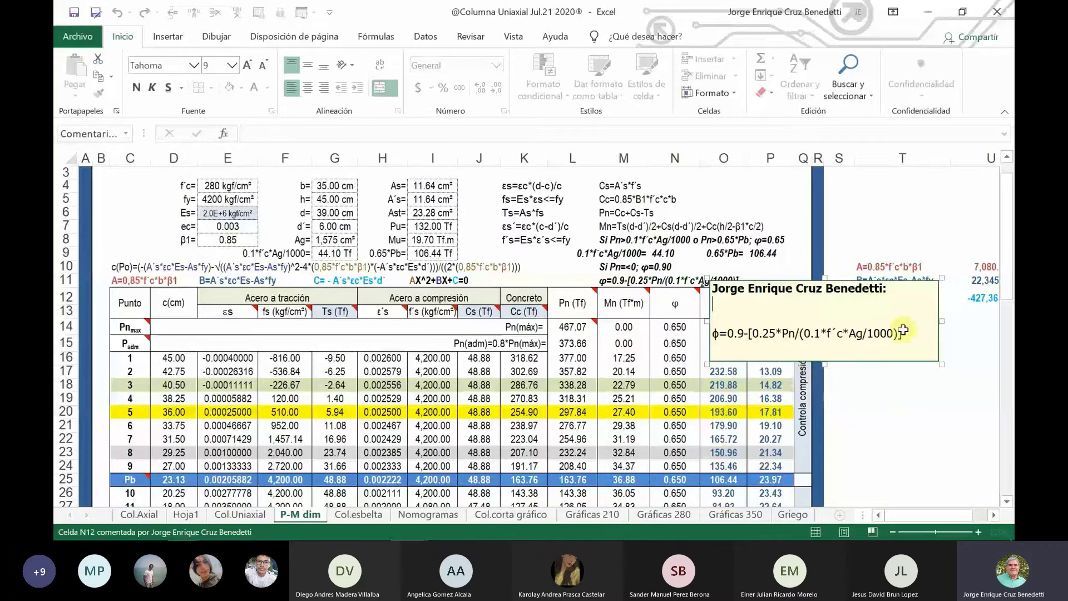
left_click(866, 228)
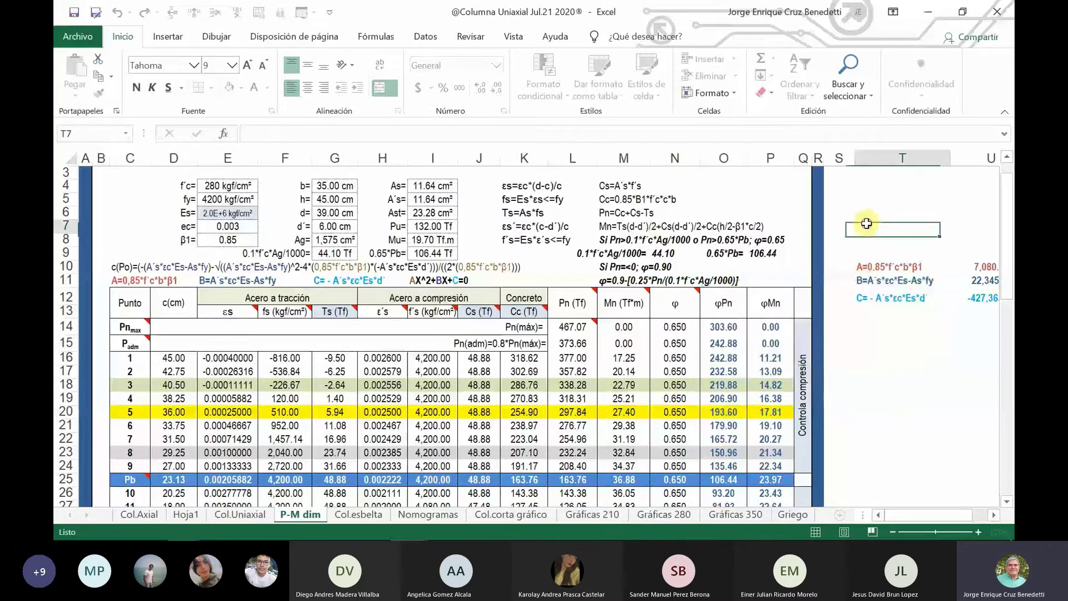
left_click(607, 252)
left_click_drag(248, 133, 324, 135)
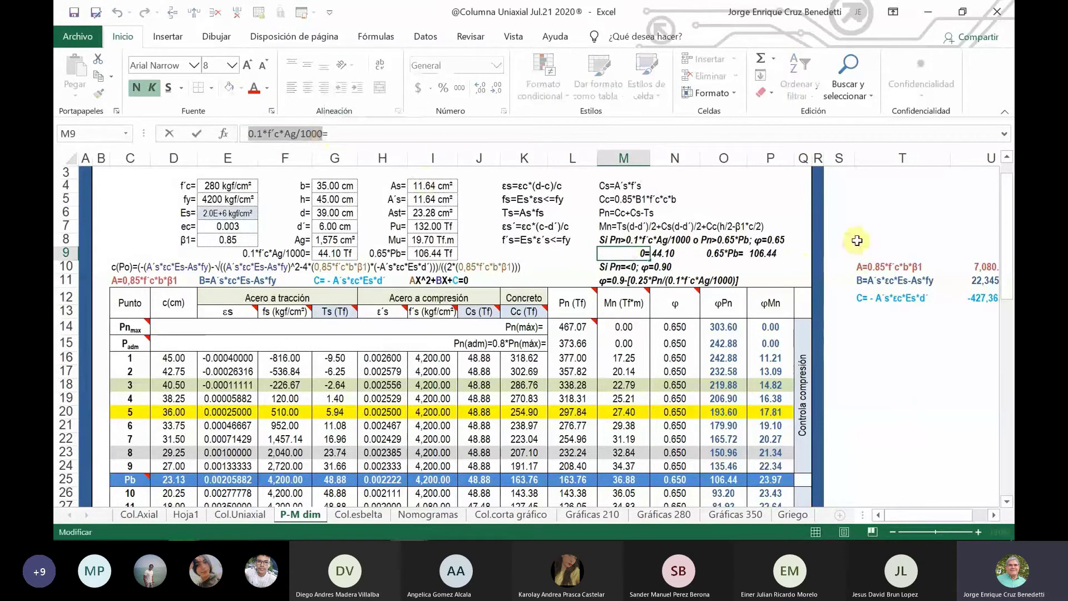
key("Escape")
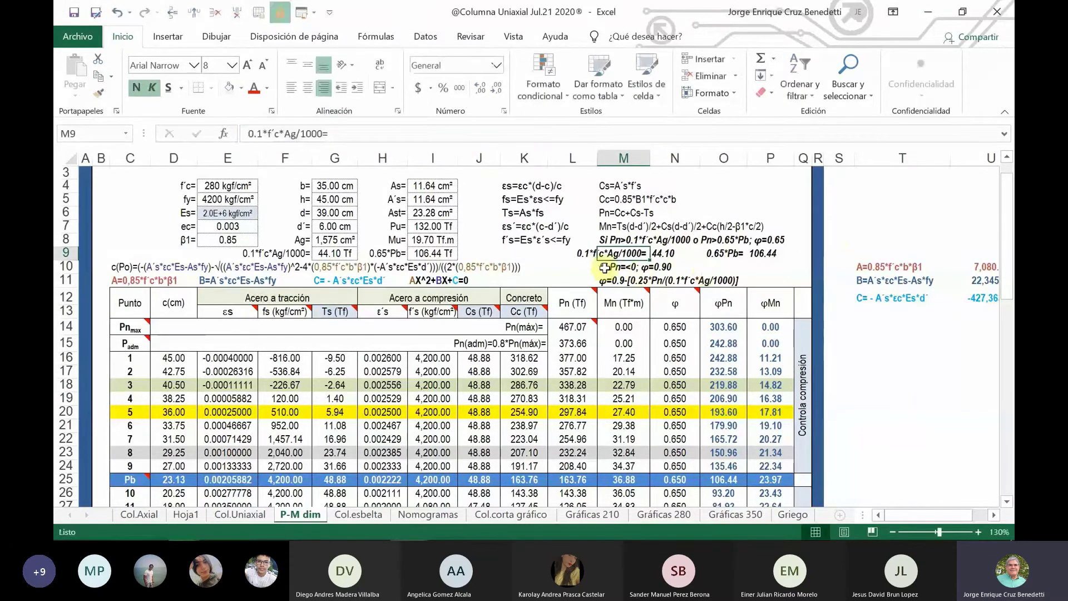
Try to copy the φ=0.90 condition cell into the φ heading's comment.
left_click(605, 268)
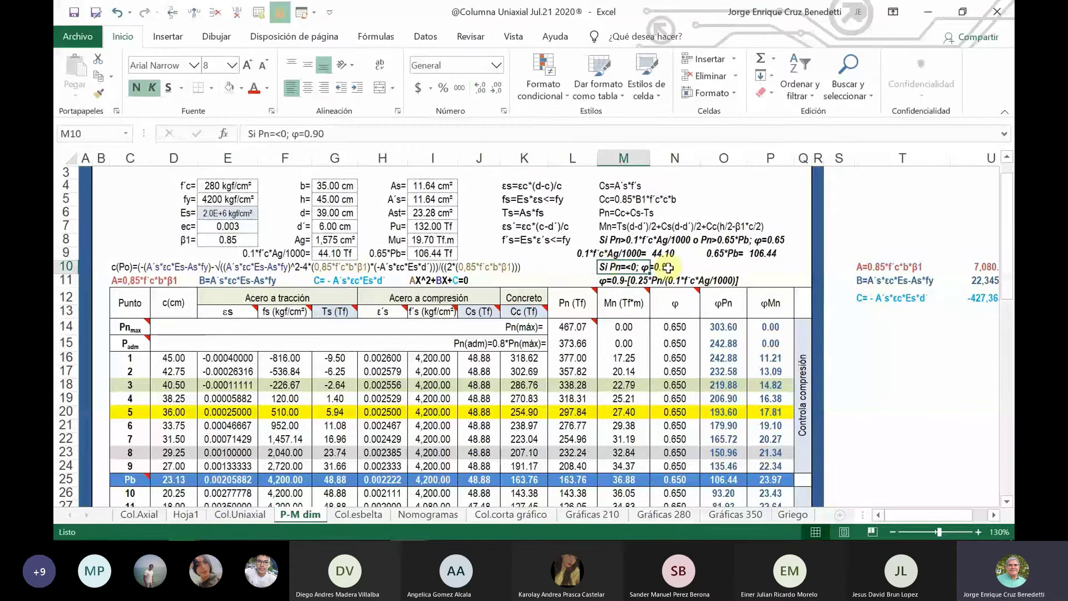
right_click(677, 303)
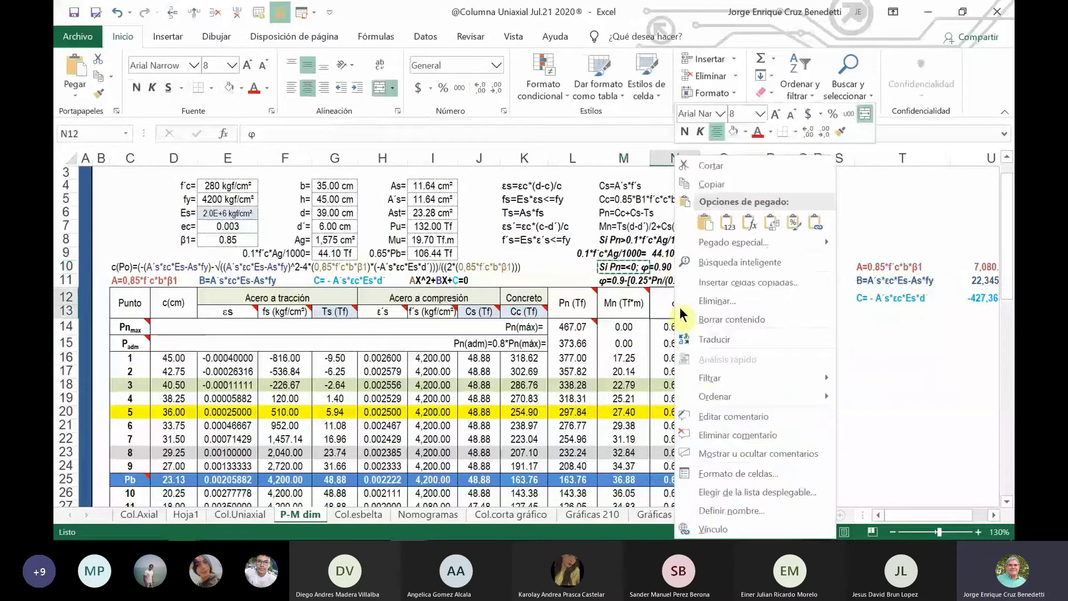
left_click(733, 416)
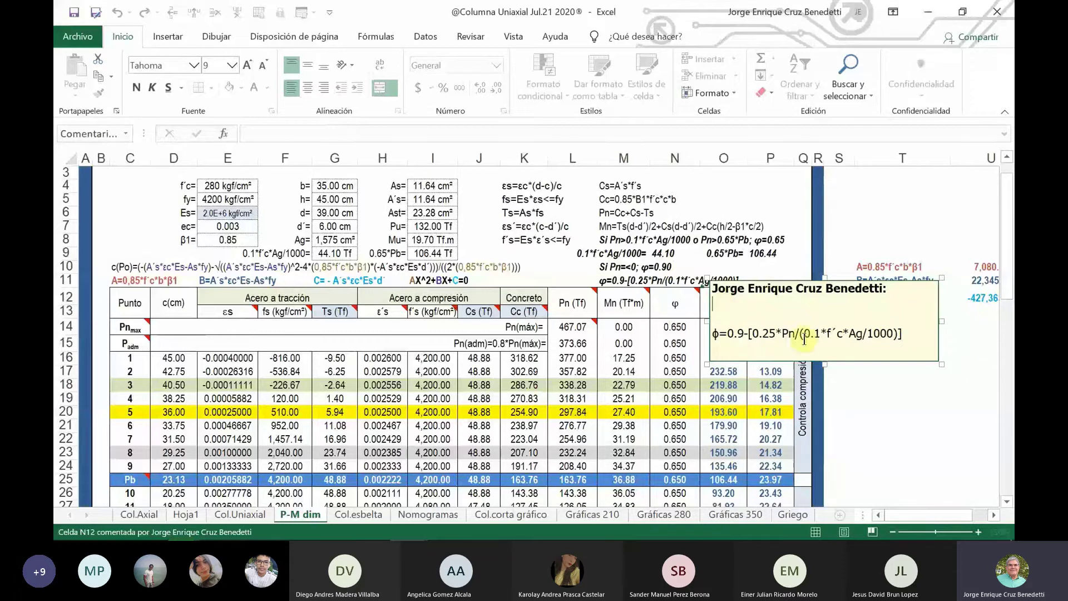
left_click(870, 226)
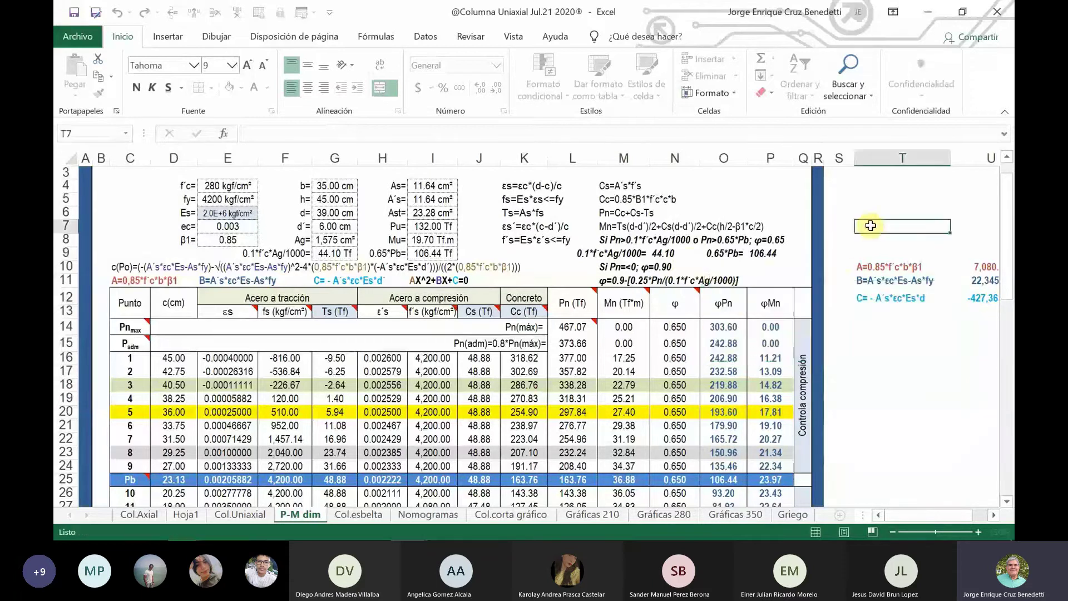
Copy the condition text Si Pn=<0; φ=0.90 into the φ heading's comment above the formula, leaving an empty line before it.
left_click(615, 267)
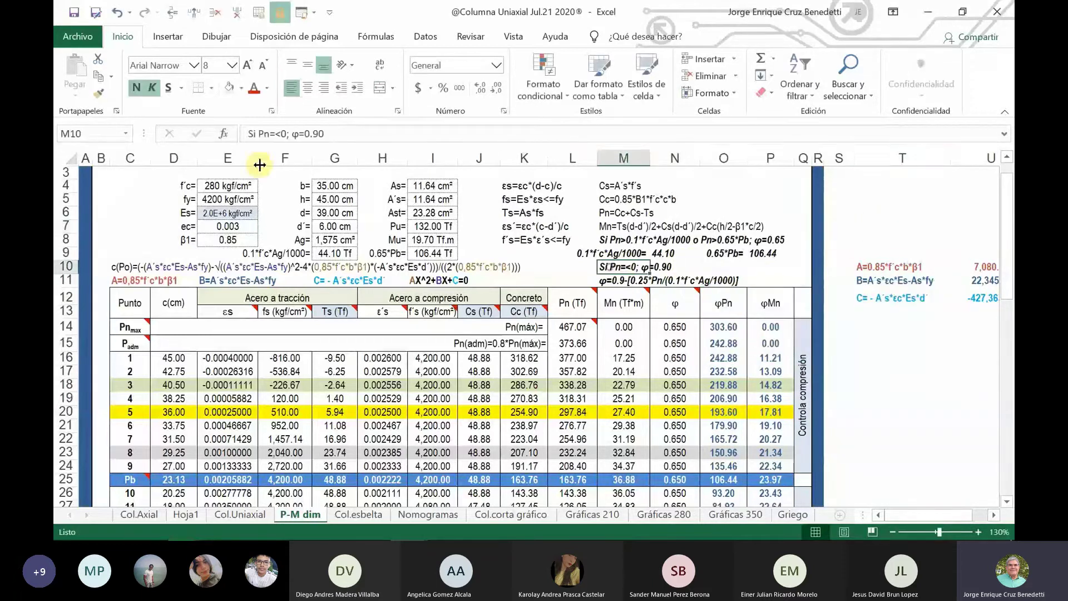
left_click_drag(249, 133, 346, 147)
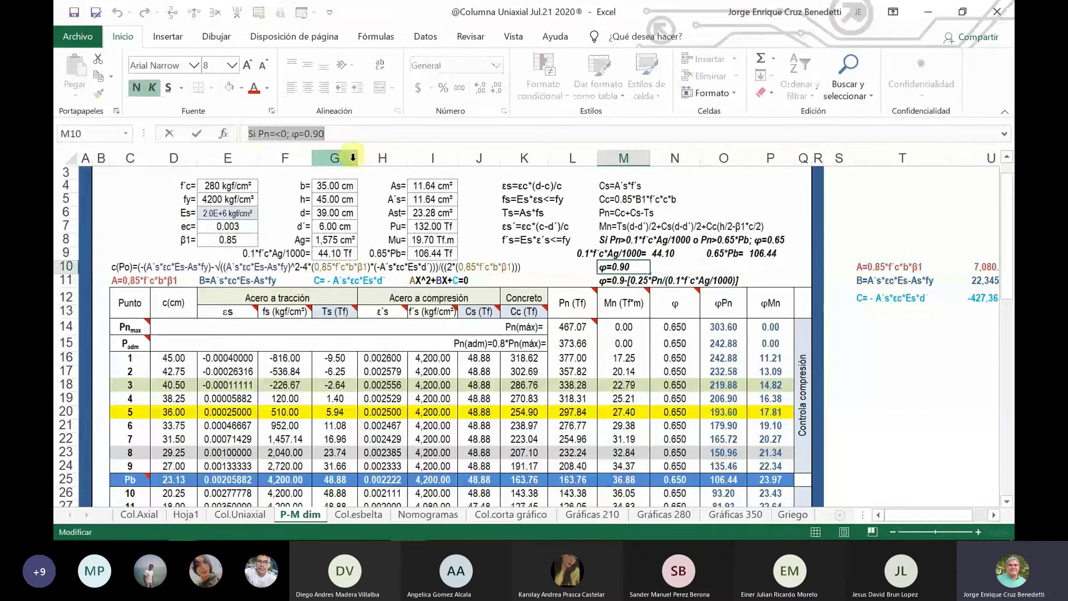
left_click(169, 134)
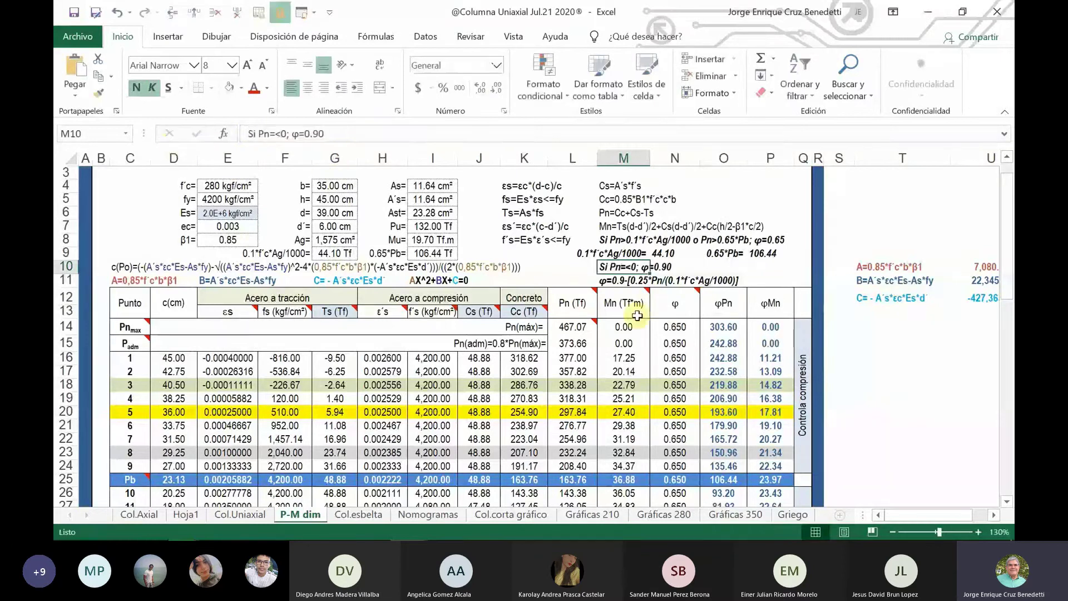
left_click(681, 303)
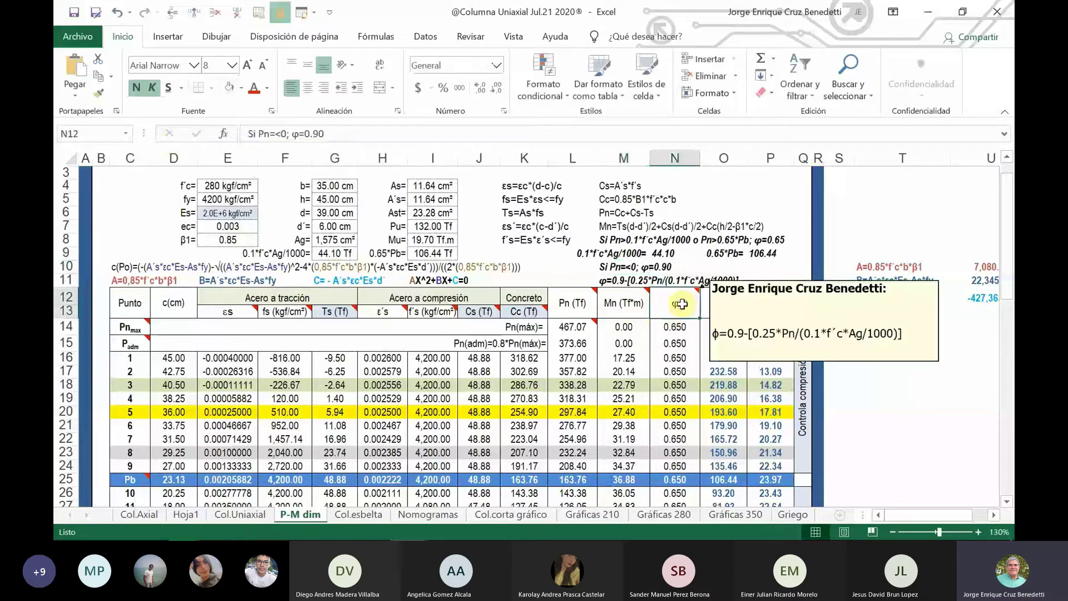
right_click(681, 304)
left_click(729, 419)
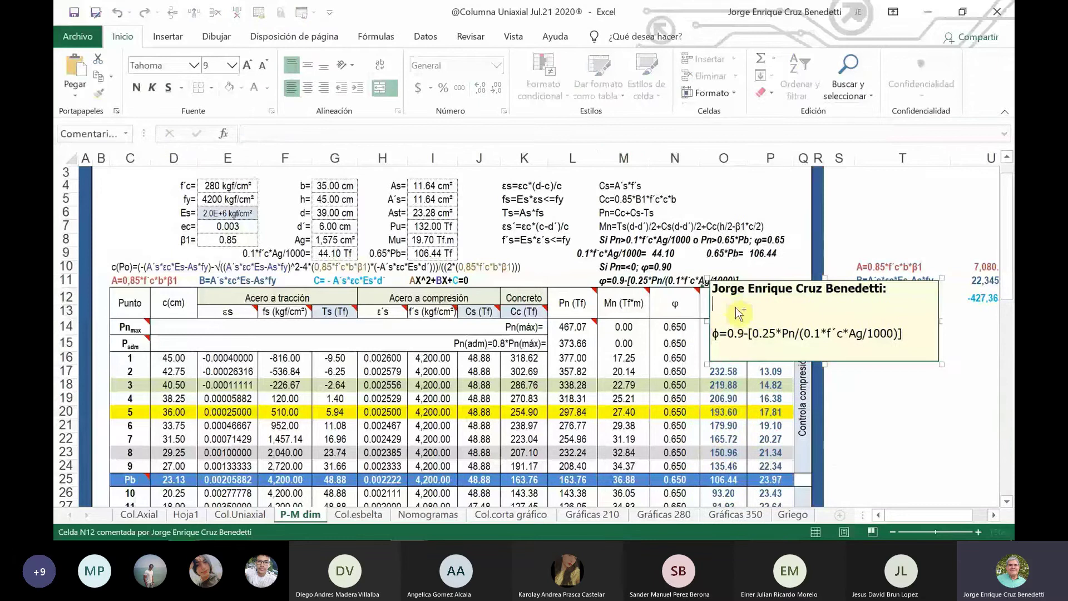
type("Si Pn=<0; ϕ=0.90")
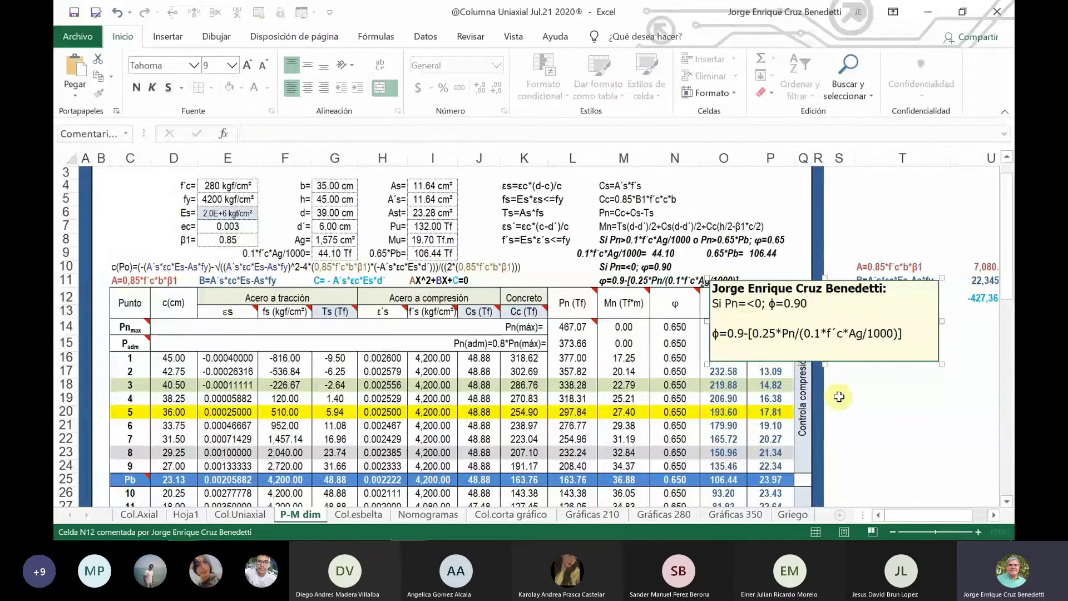
left_click(715, 304)
key("Return")
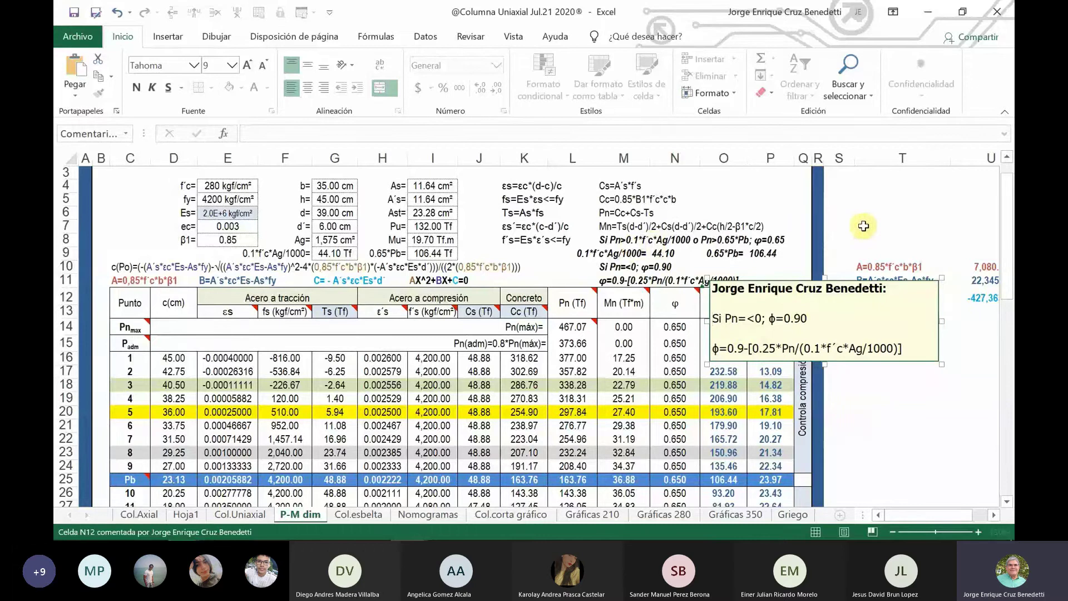
Copy the condition Si Pn>0.1*f´c*Ag/1000 o Pn>0.65*Pb; φ=0.65 into the φ comment's first line and widen the comment to fit it.
left_click(641, 244)
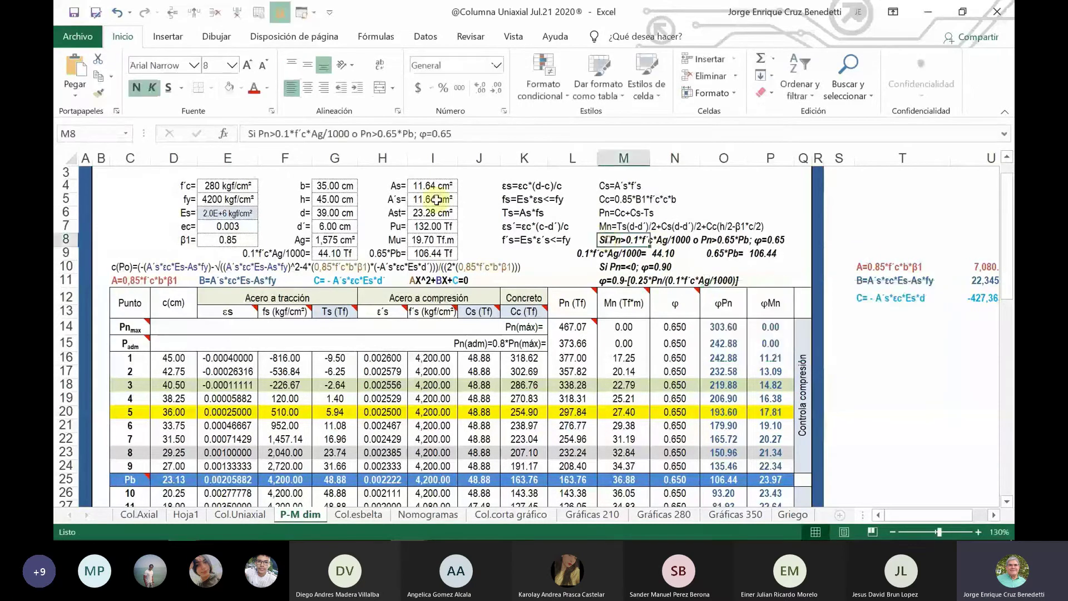
left_click_drag(248, 134, 469, 146)
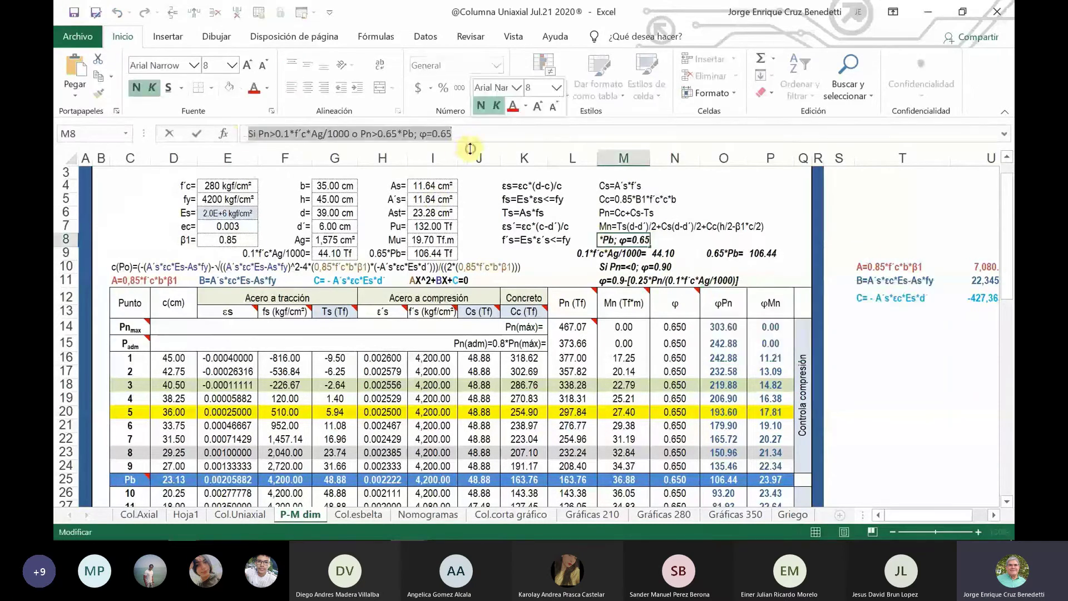
left_click(171, 133)
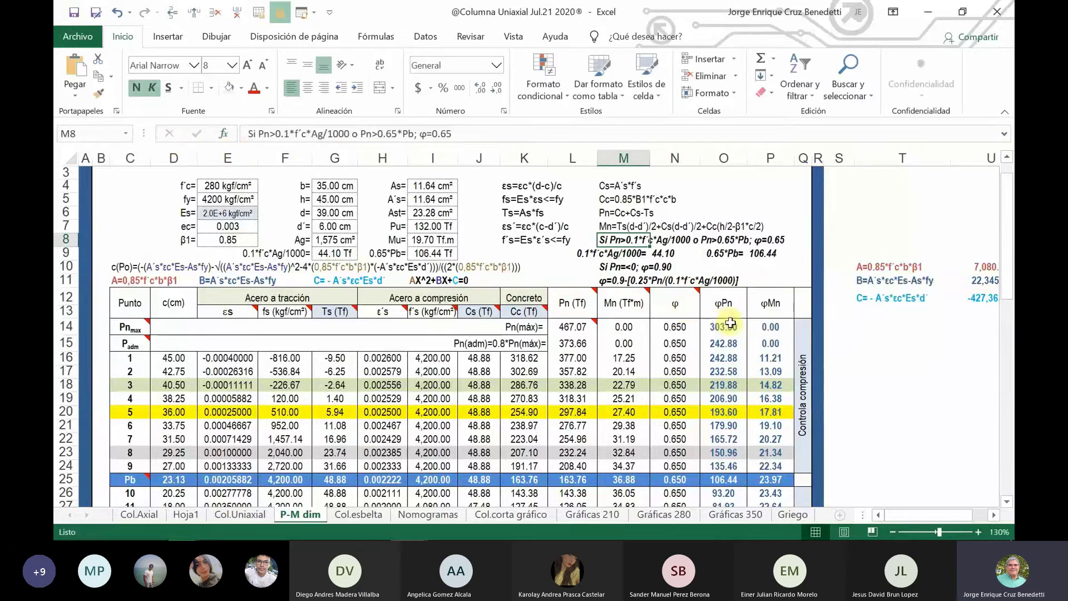
right_click(681, 304)
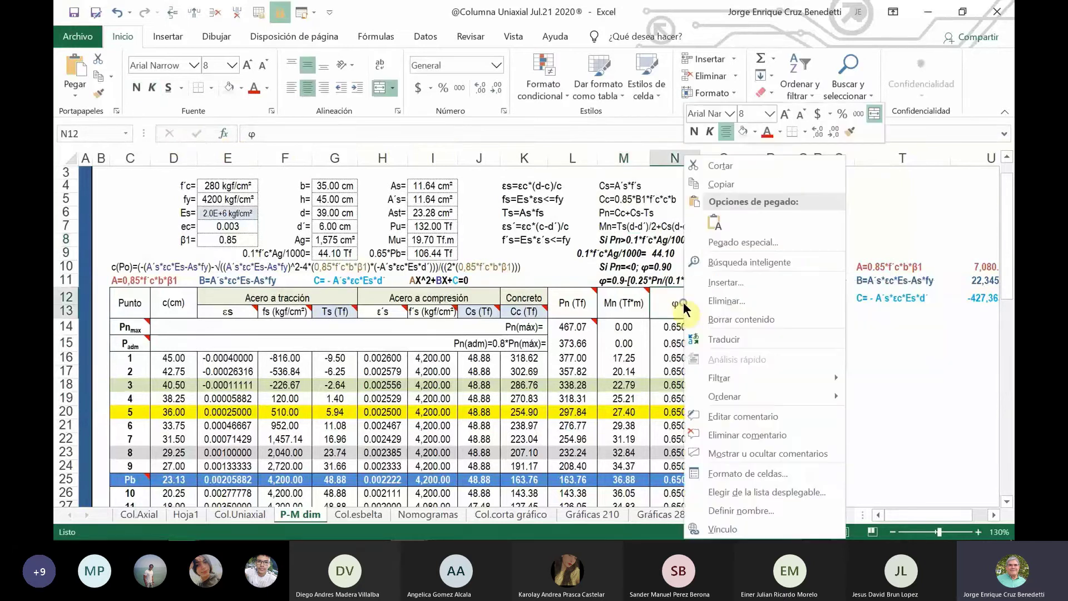
left_click(742, 415)
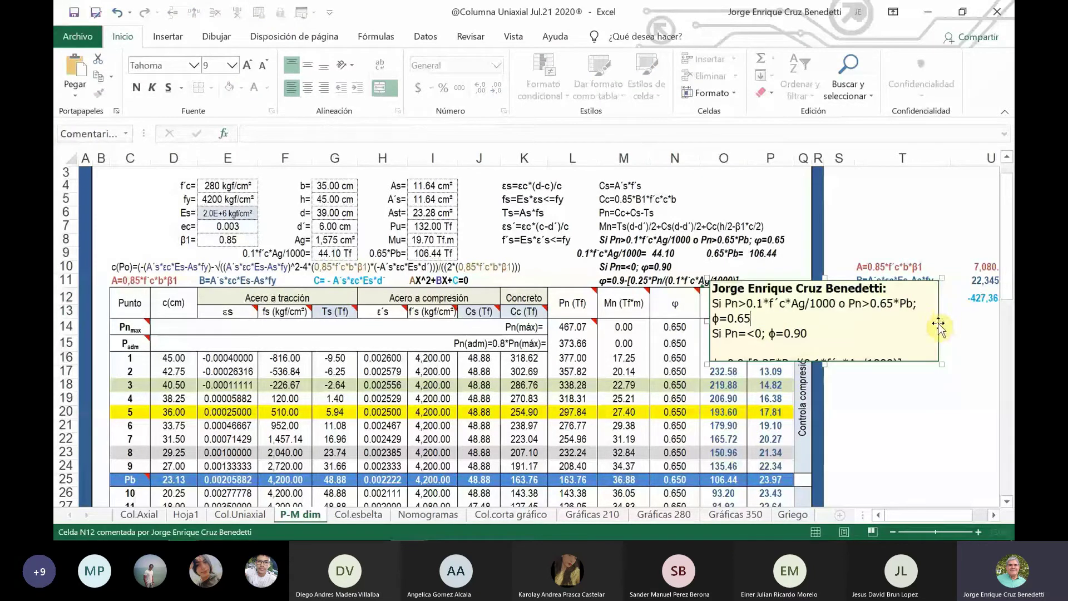
left_click_drag(938, 323, 975, 324)
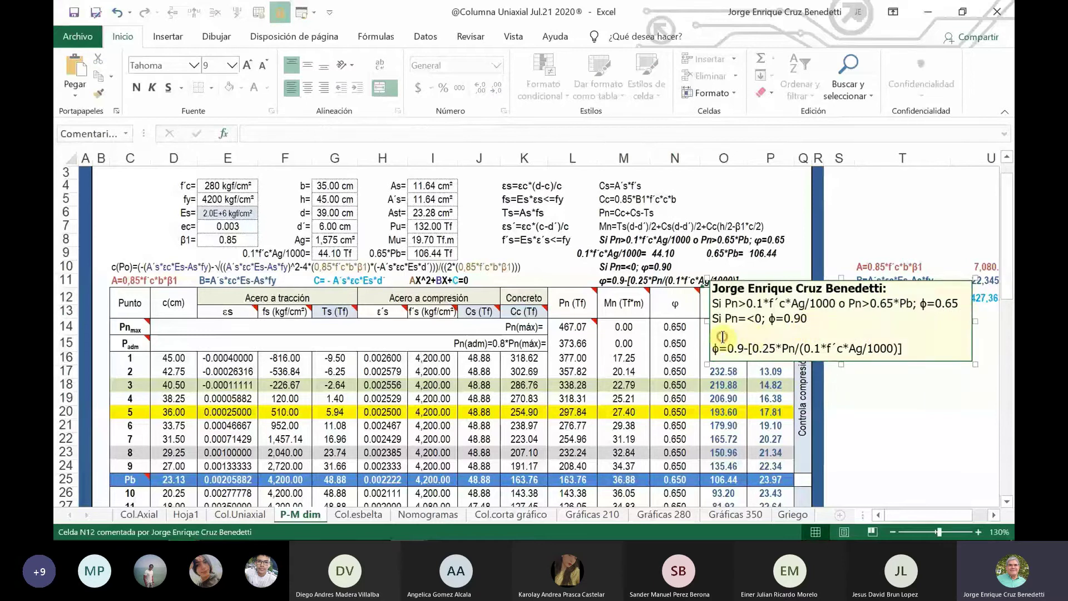
Remove the empty line before the transition formula in the φ comment and shorten the comment box to its three lines.
left_click(727, 334)
left_click(727, 334)
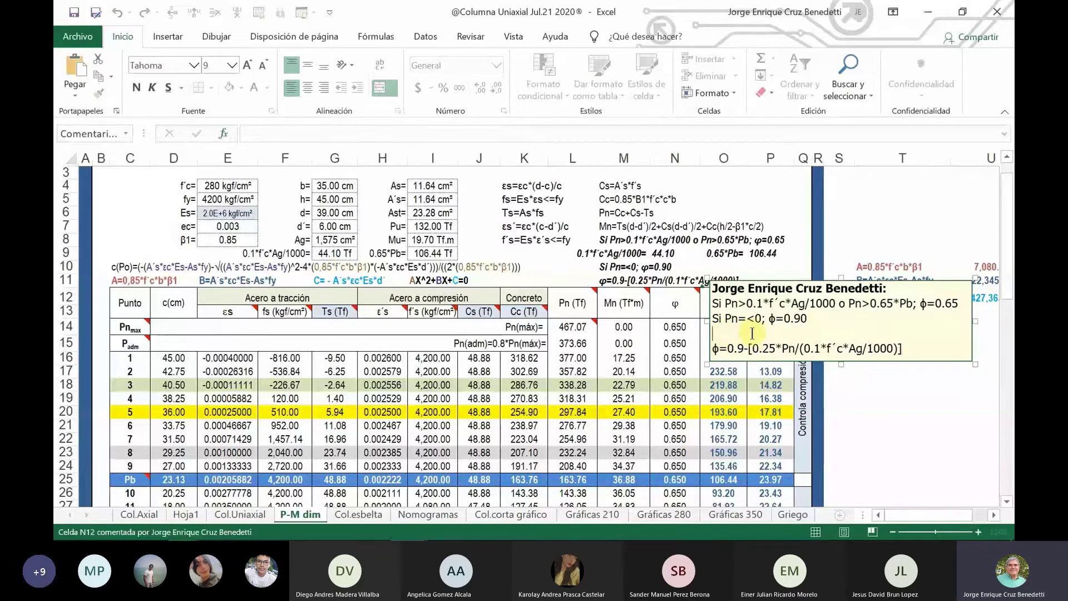
key("Delete")
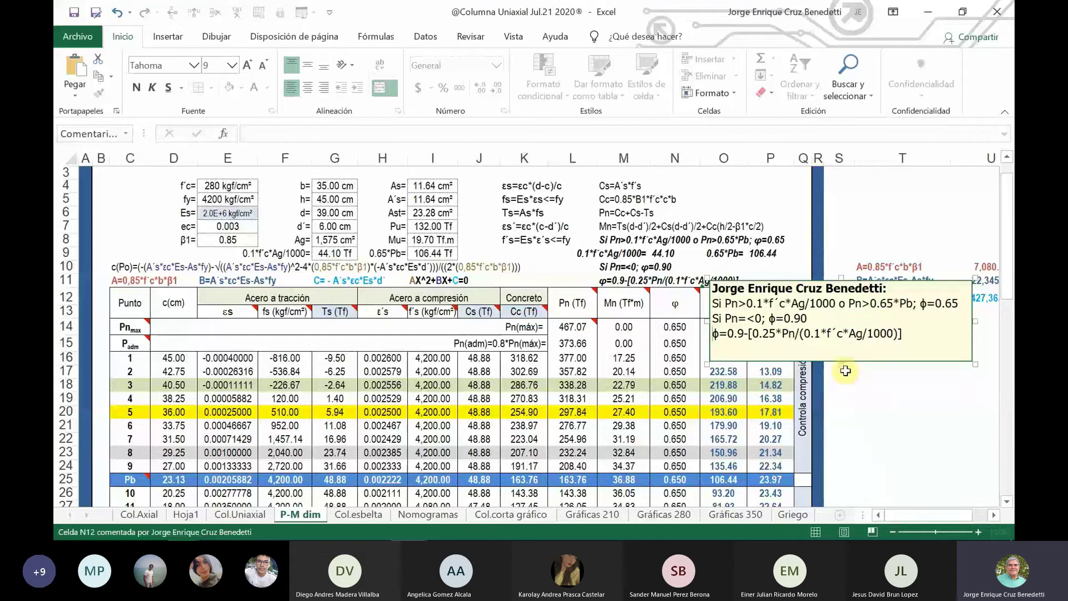
left_click_drag(841, 364, 842, 348)
Highlight the φ column down to point 5 and review the notes on the φ, Pn and Mn headings.
left_click_drag(675, 304, 687, 414)
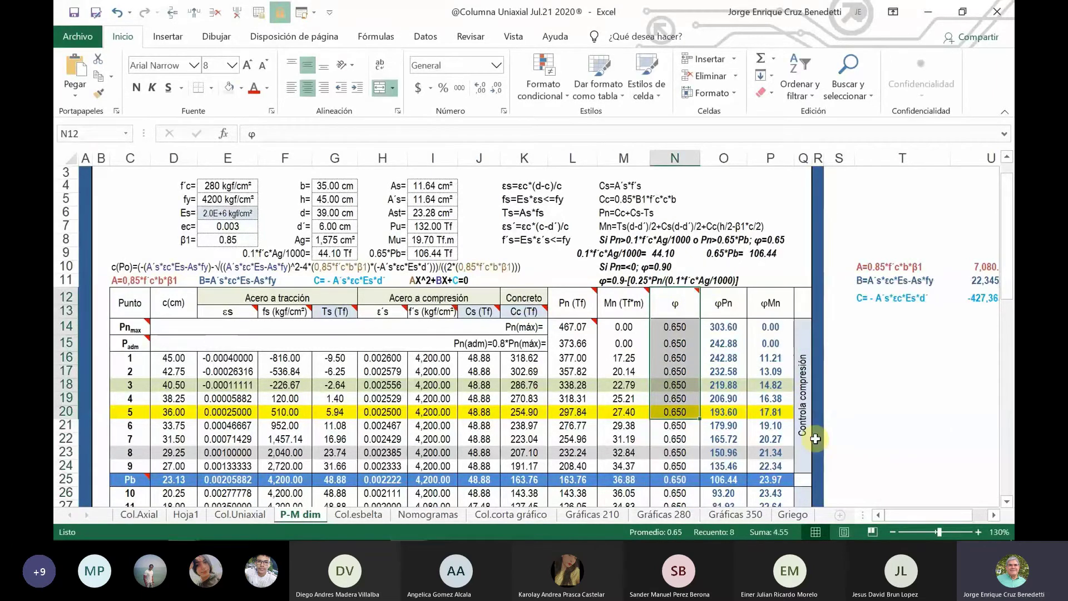
left_click(681, 310)
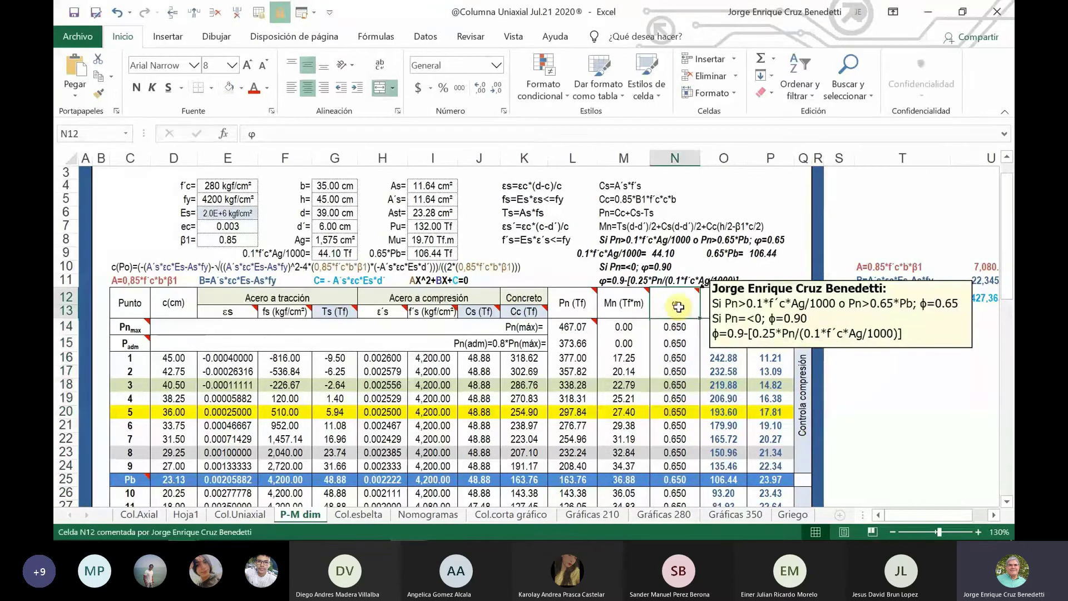
left_click(570, 303)
left_click(629, 305)
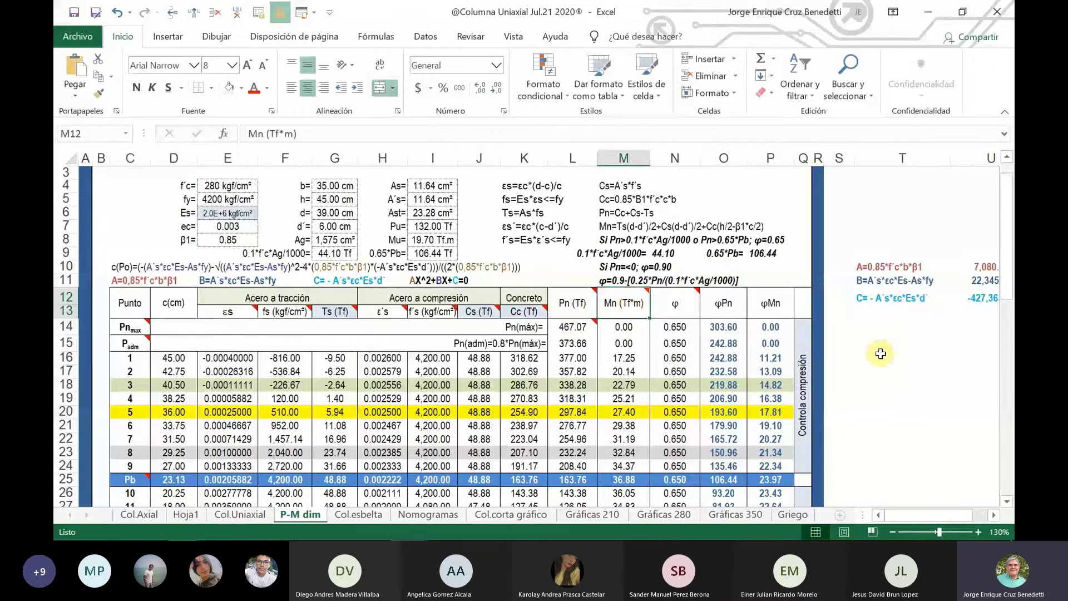
Review the note on the Pn heading and highlight the φPn and φMn columns from their headings down the table.
mouse_move(583, 317)
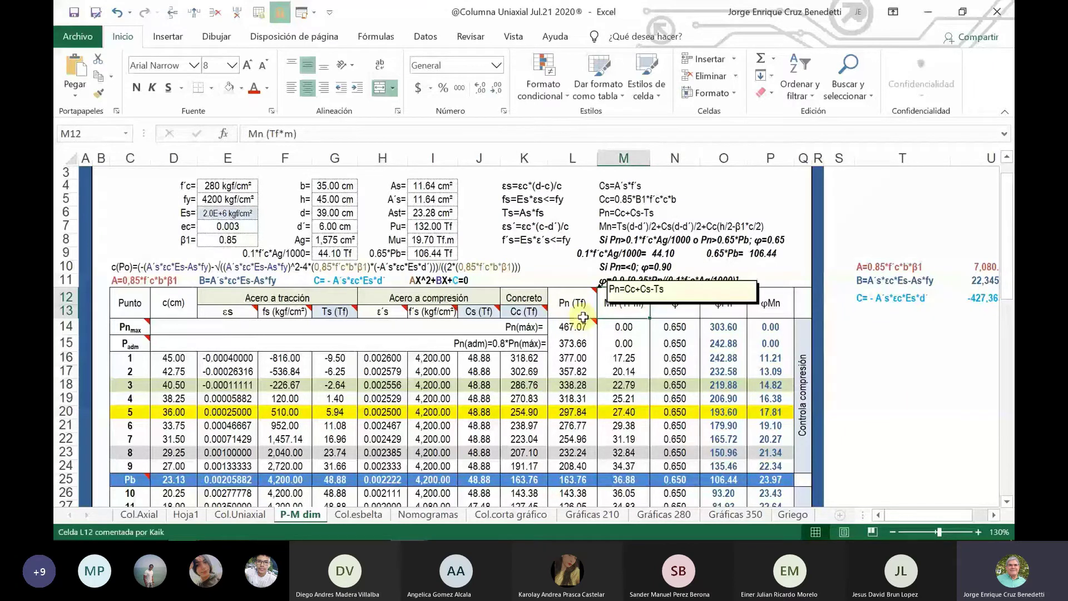
left_click_drag(723, 303, 724, 453)
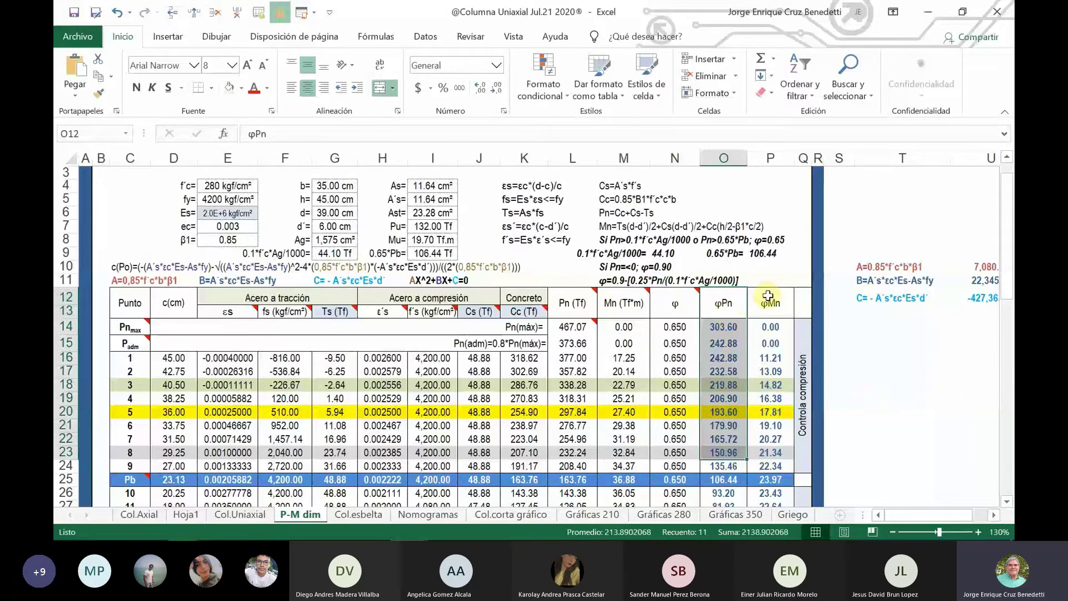
left_click_drag(768, 295, 770, 439)
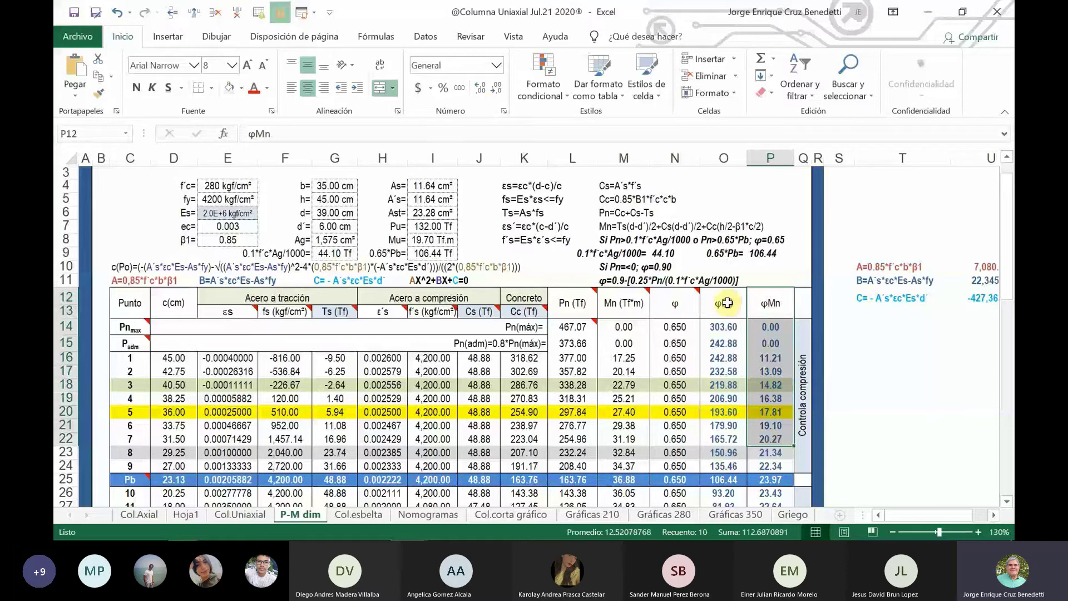
left_click_drag(728, 302, 770, 503)
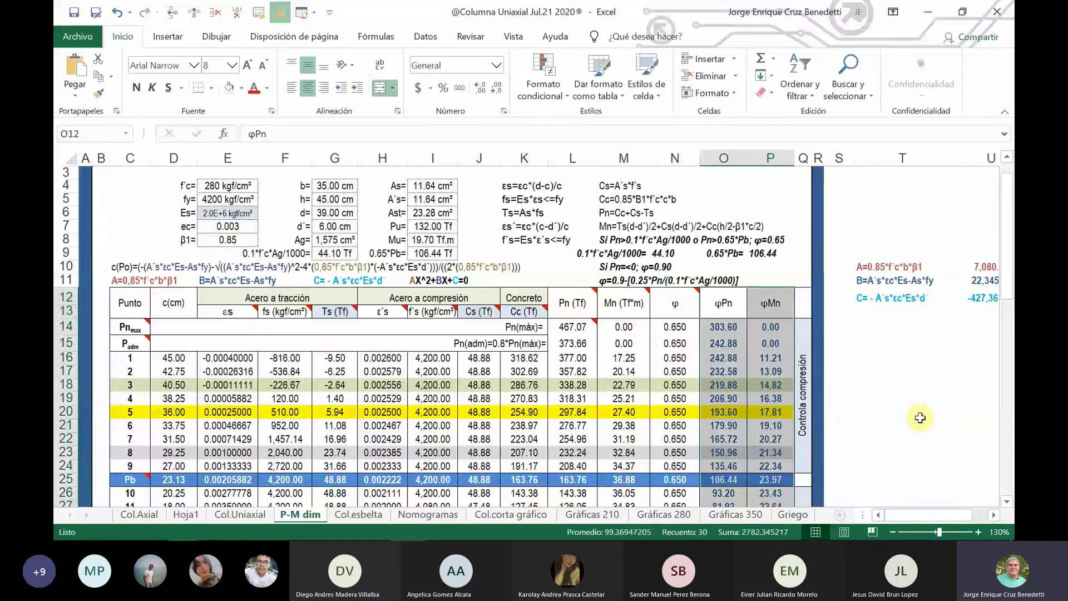
scroll(912, 414, "down", 1)
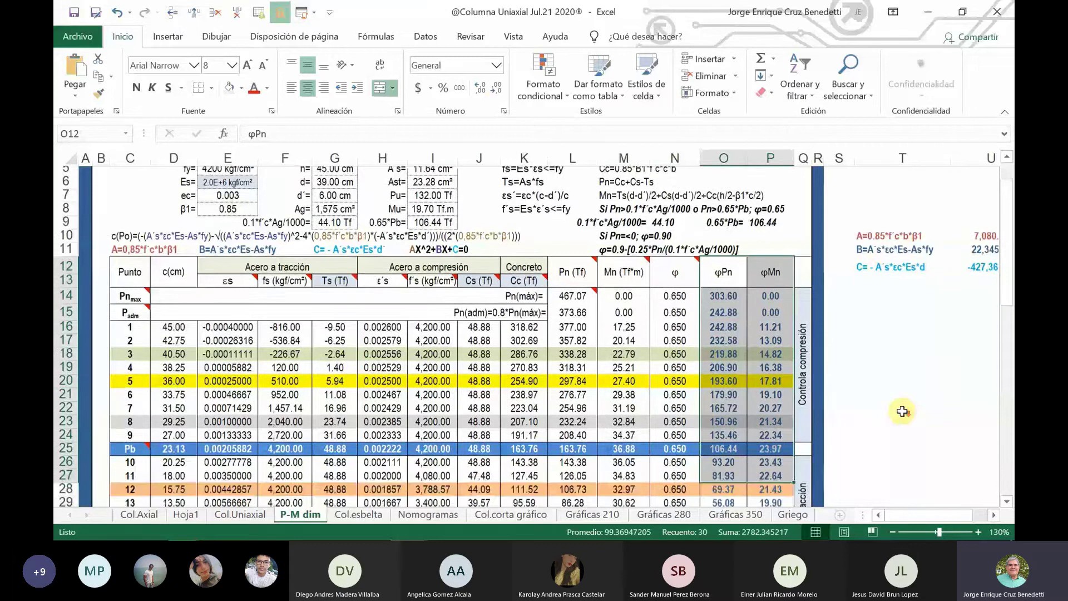
scroll(903, 412, "up", 2)
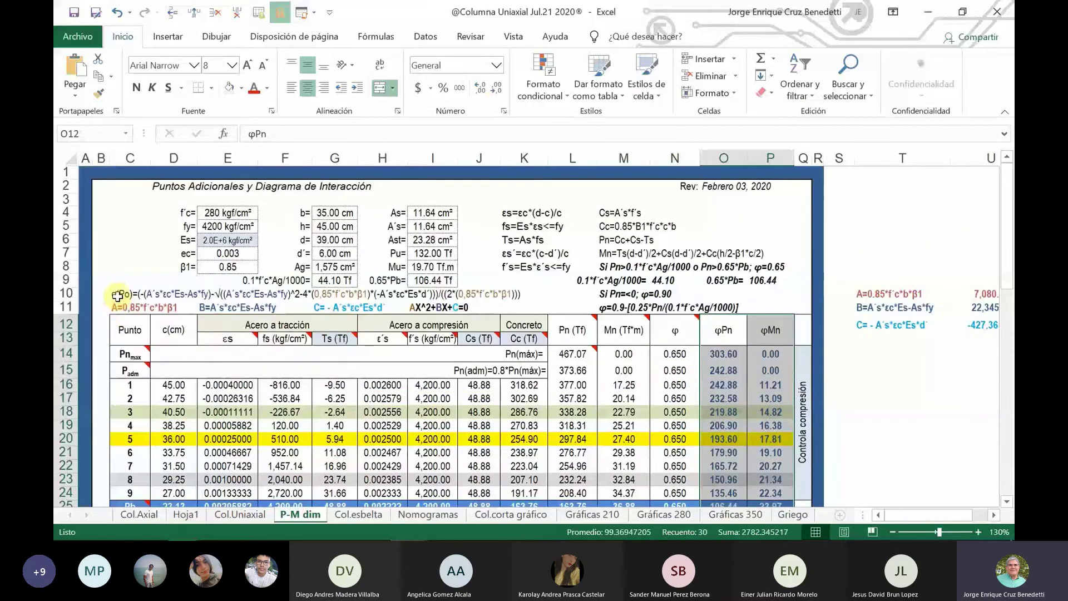
Mark the curve's crossing with the M axis on the Hoja1 sketch with a light-blue dot and label it c(Po).
left_click(118, 295)
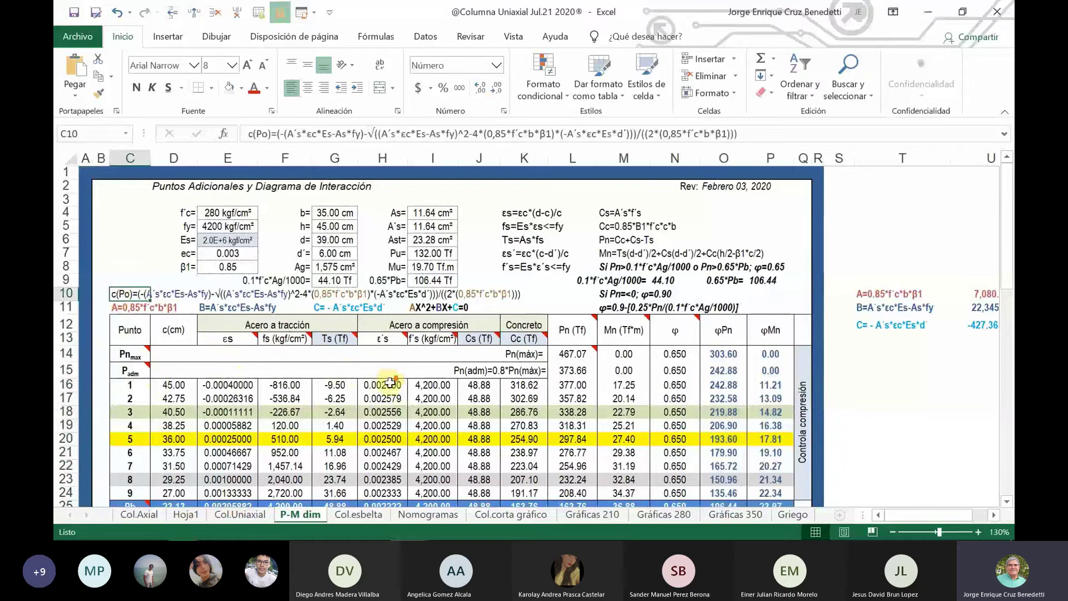
scroll(391, 383, "down", 4)
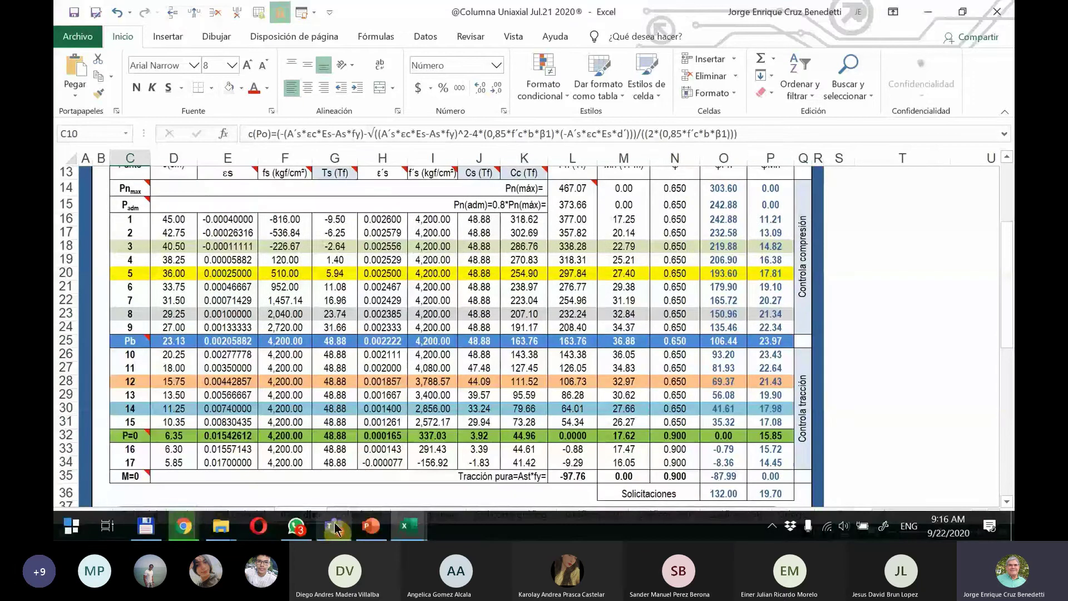
key("ctrl+Page_Up")
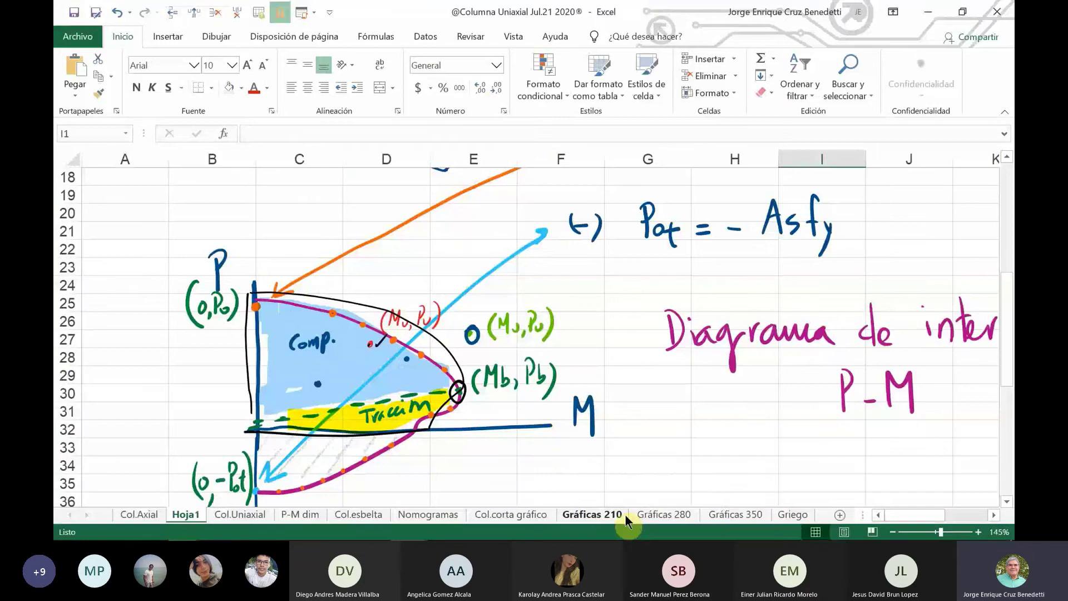
left_click(222, 42)
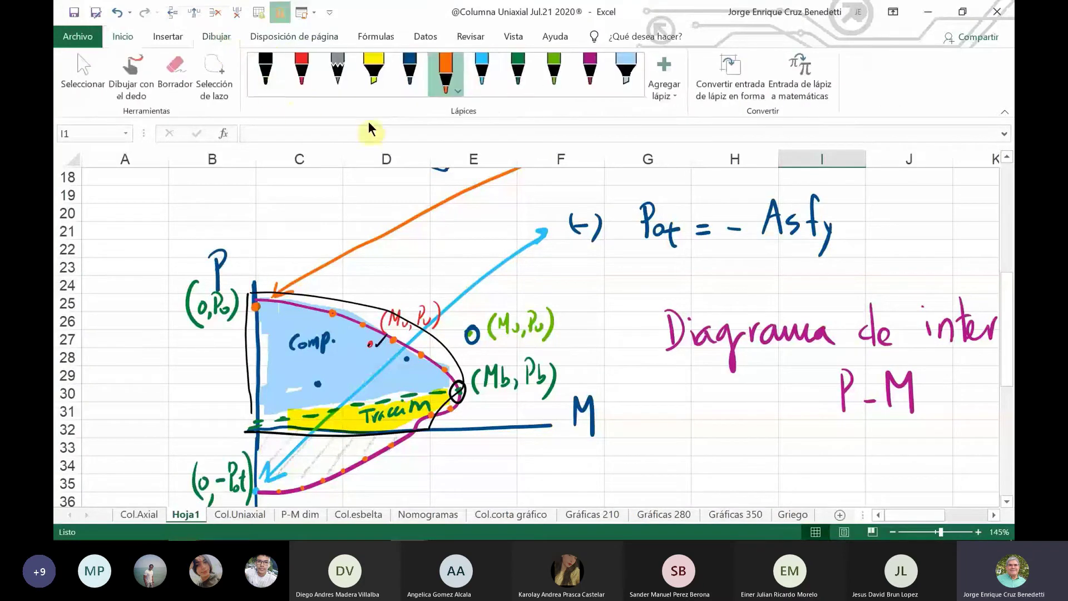
left_click(483, 76)
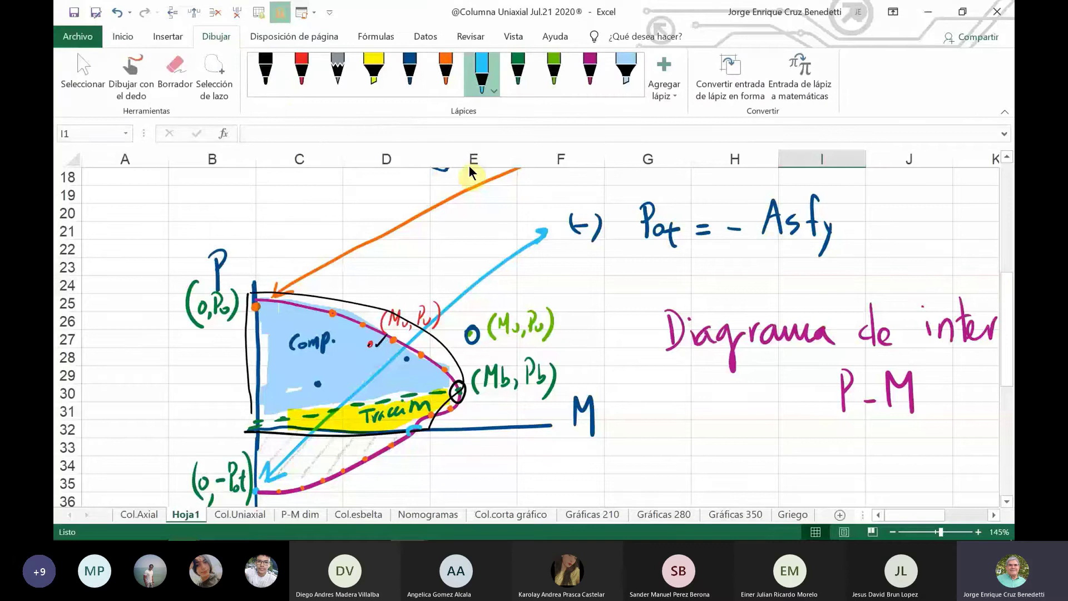
mouse_move(420, 430)
left_mouse_down()
mouse_move(408, 430)
mouse_move(452, 462)
mouse_move(477, 464)
left_mouse_up()
left_click_drag(477, 441, 498, 474)
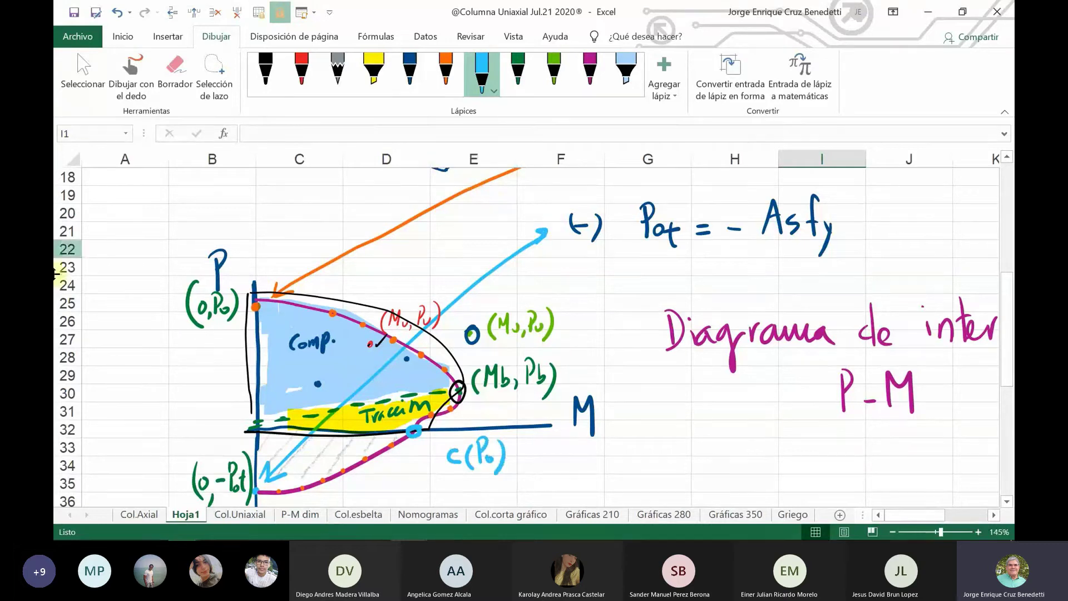
Review the c(Po) formula on the P-M dim sheet through its A, B and C coefficients and the quadratic equation AX^2+BX+C=0.
left_click(235, 516)
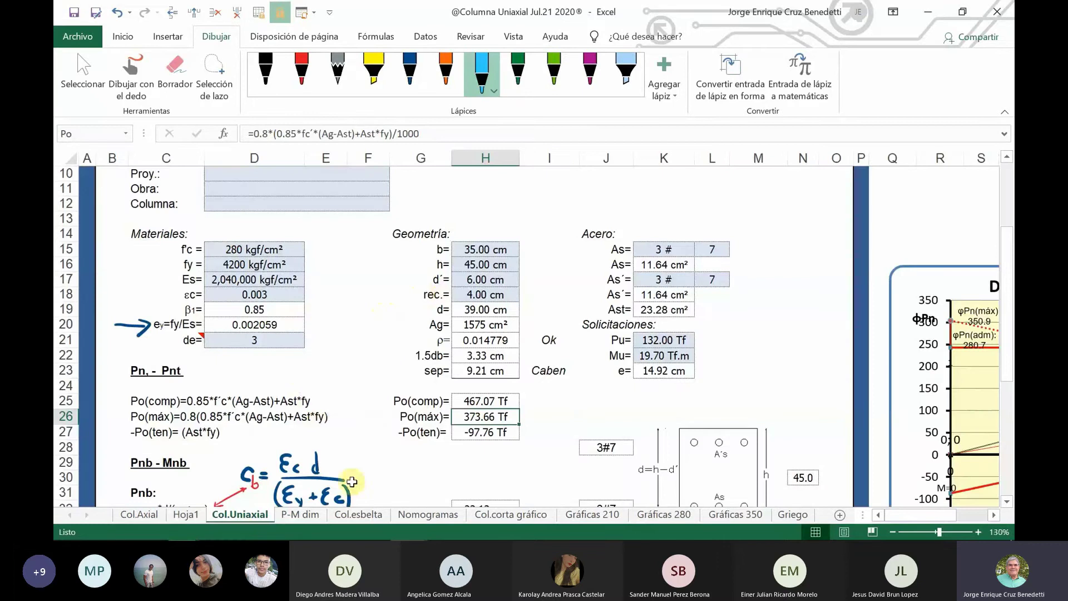
left_click(308, 513)
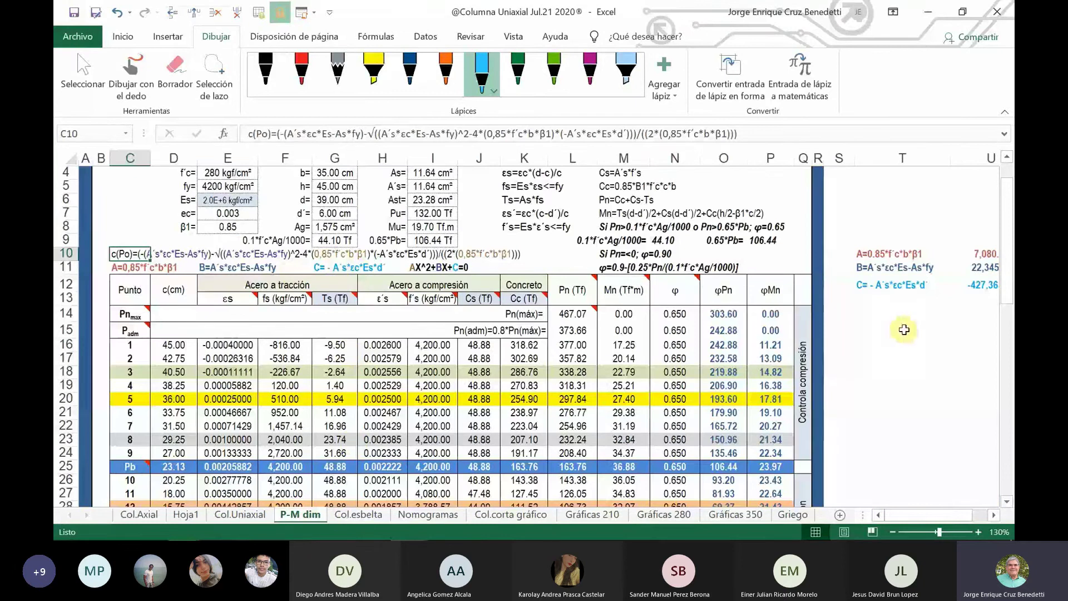
key("Up")
key("Up")
key("Up")
key("Up")
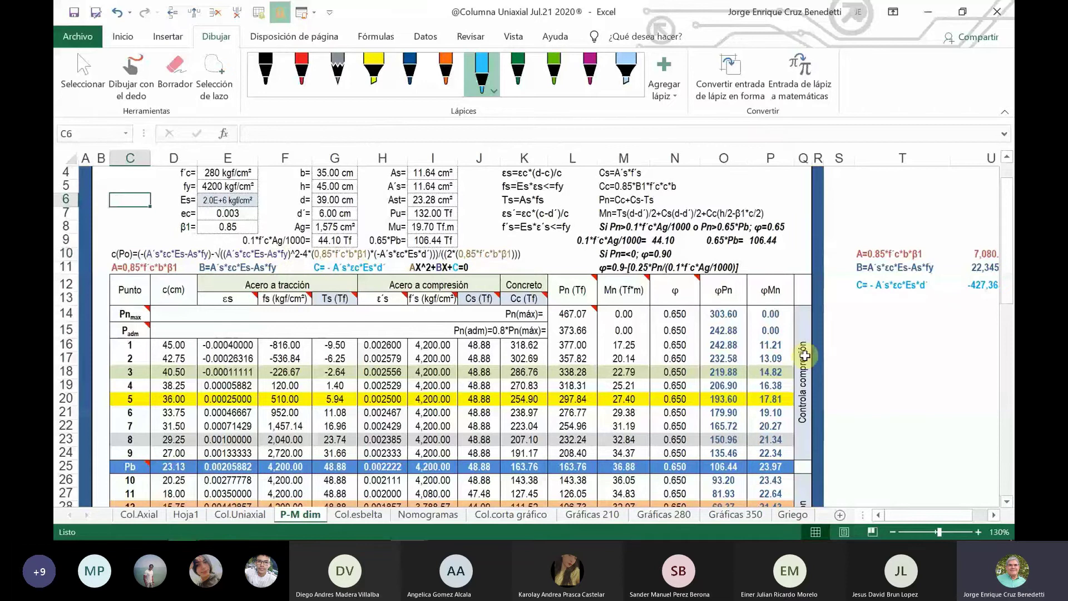
left_click(125, 267)
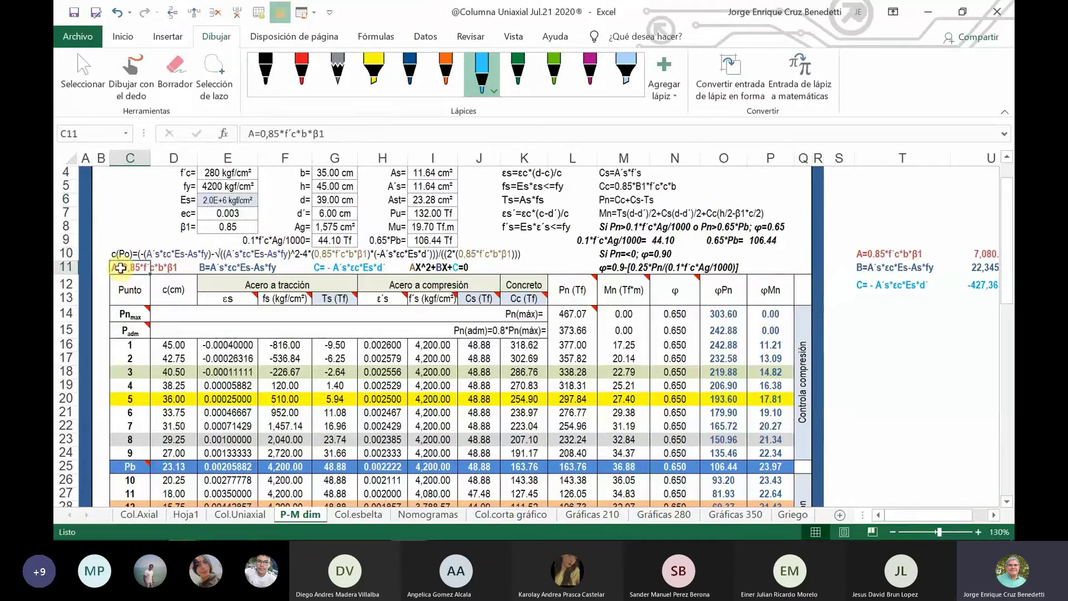
left_click(207, 270)
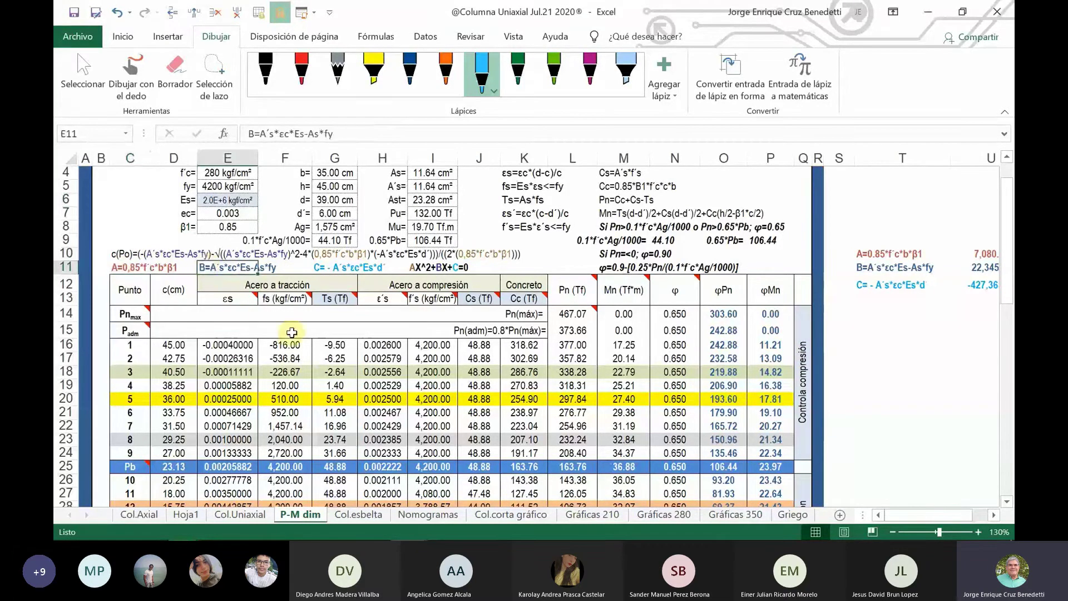
left_click(317, 269)
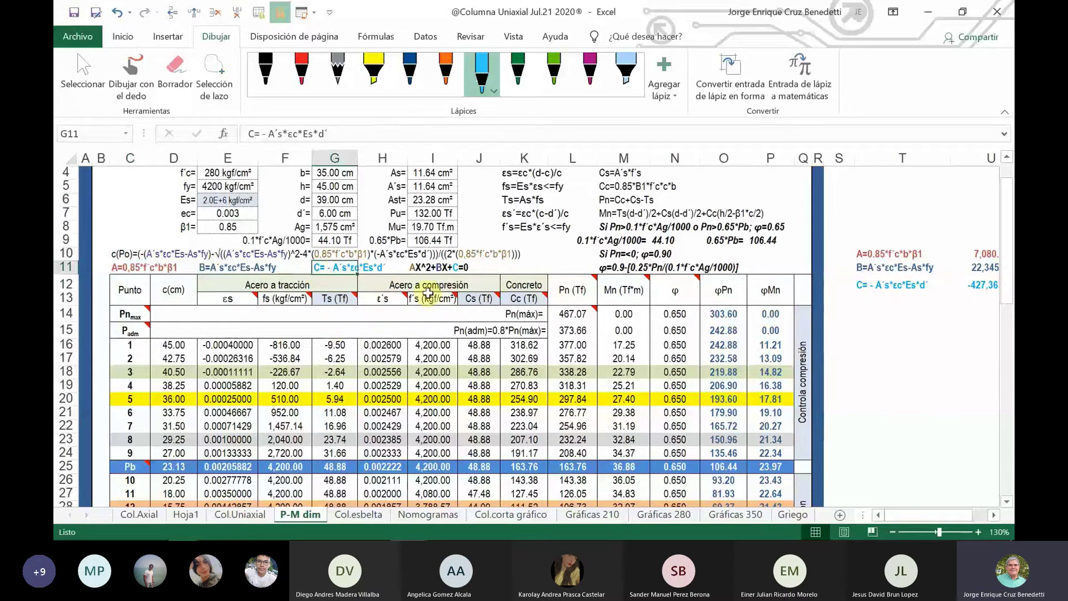
left_click(421, 266)
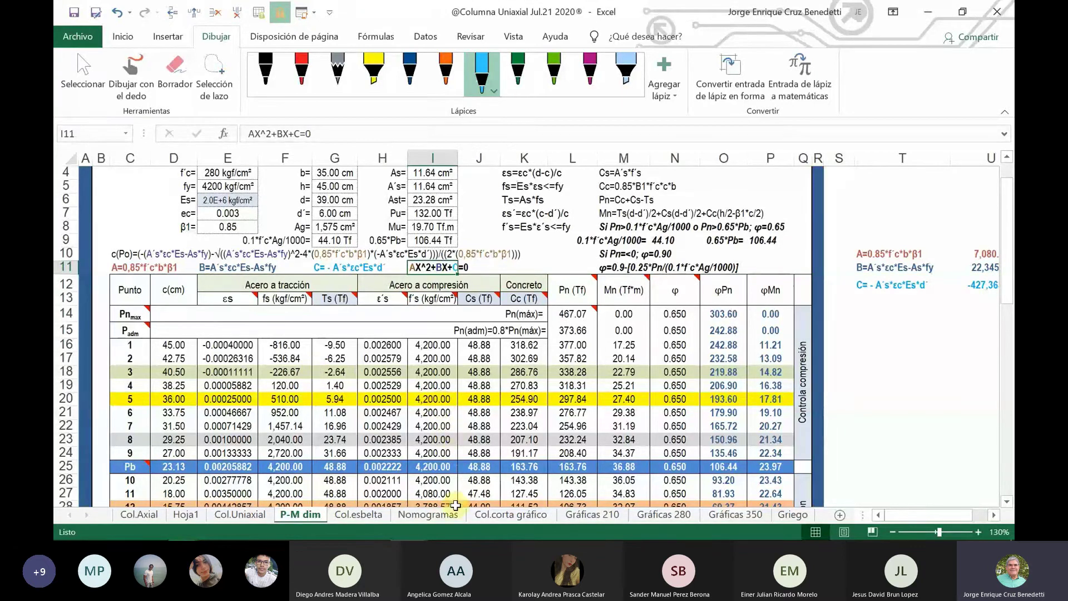
Examine the interaction diagram below the points table and the coordinates of its Solicitaciones point.
left_click(936, 374)
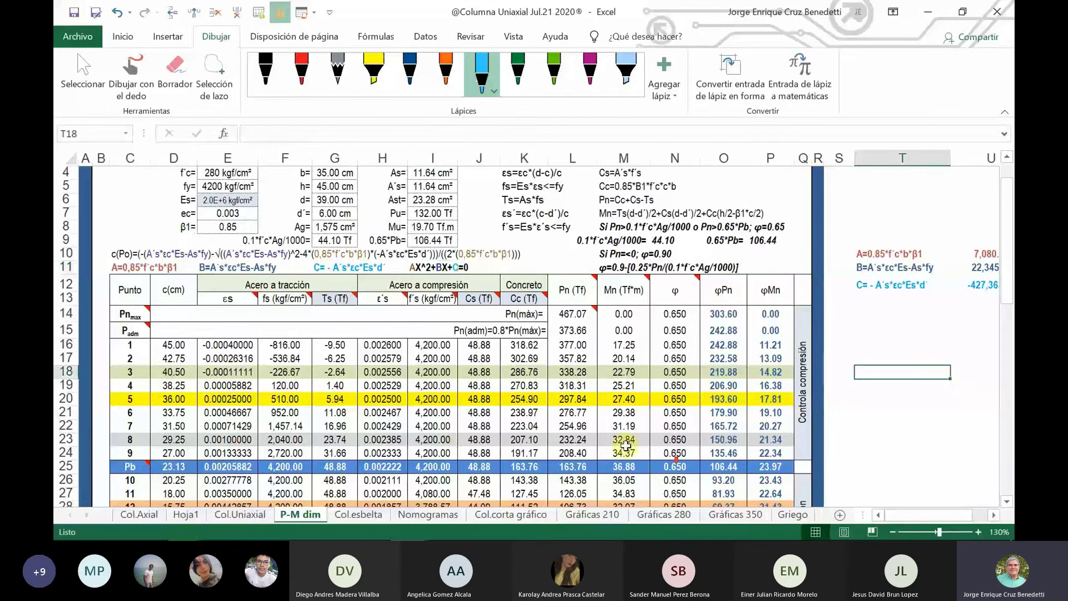
scroll(625, 445, "down", 2)
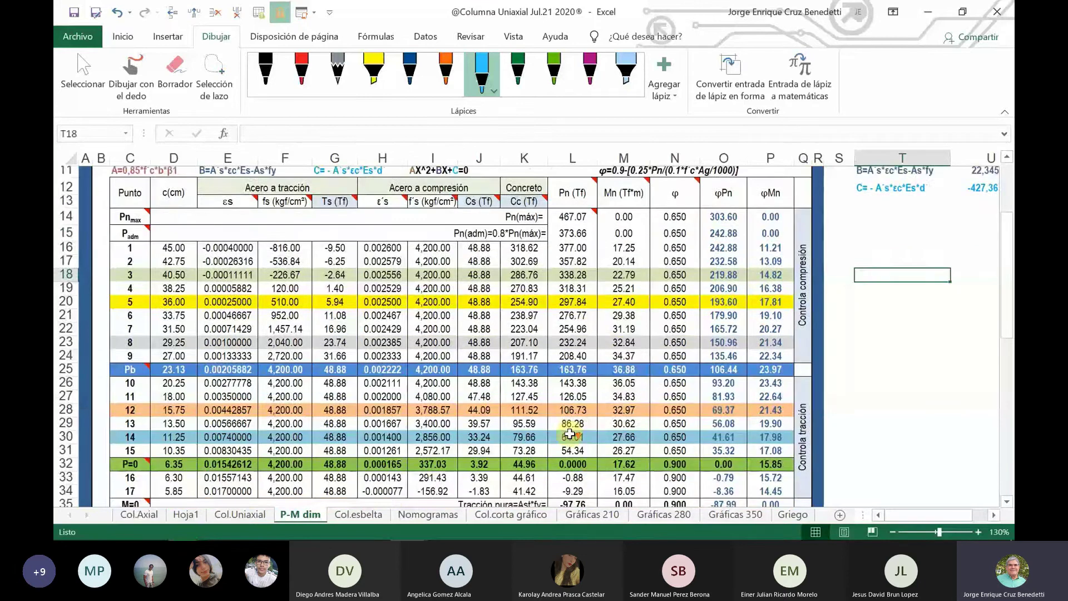
scroll(570, 434, "down", 5)
scroll(547, 443, "down", 5)
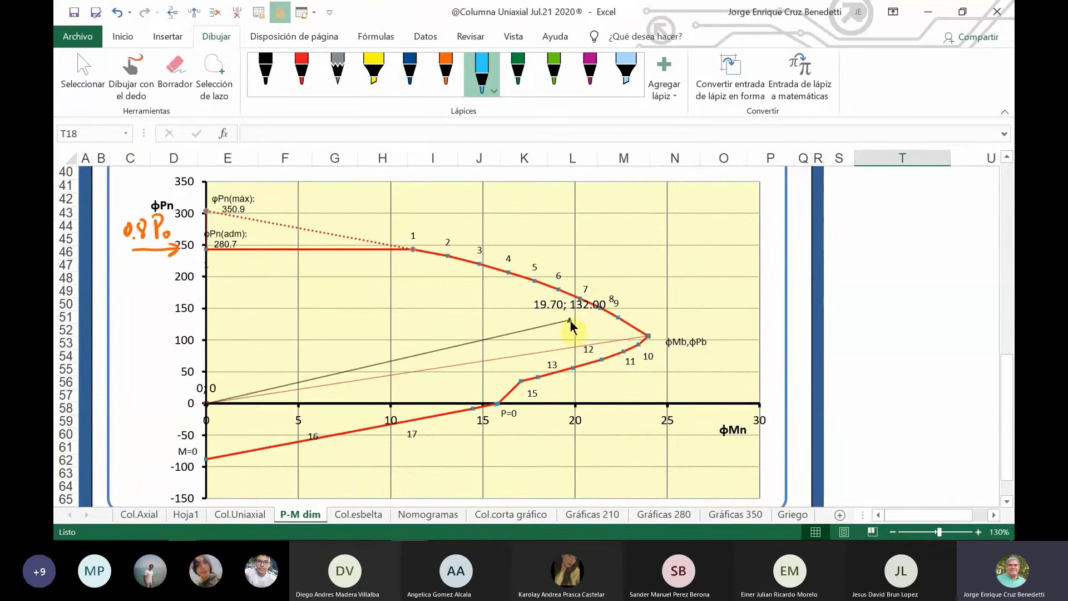
mouse_move(569, 319)
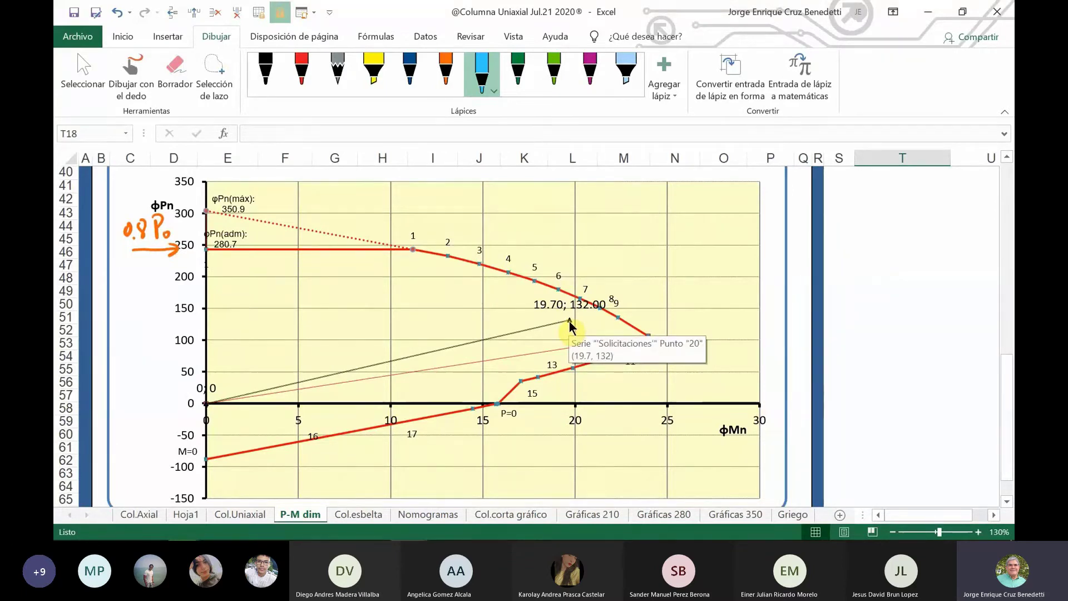
Compare the plotted load point with the Pu and Mu inputs under Solicitaciones on the Col.Uniaxial sheet.
left_click(266, 520)
left_click(675, 340)
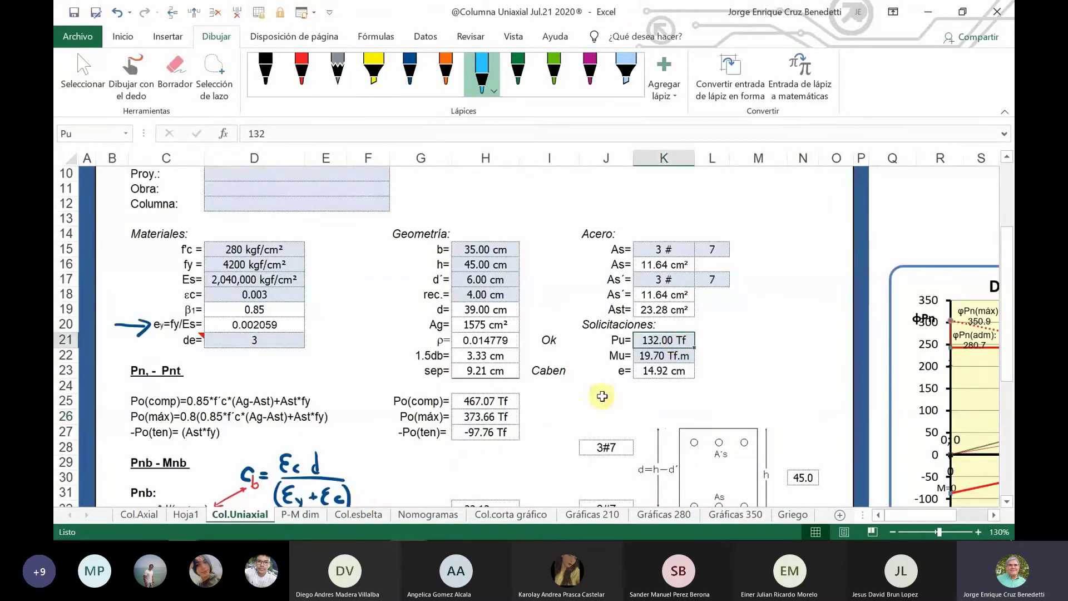
left_click(294, 518)
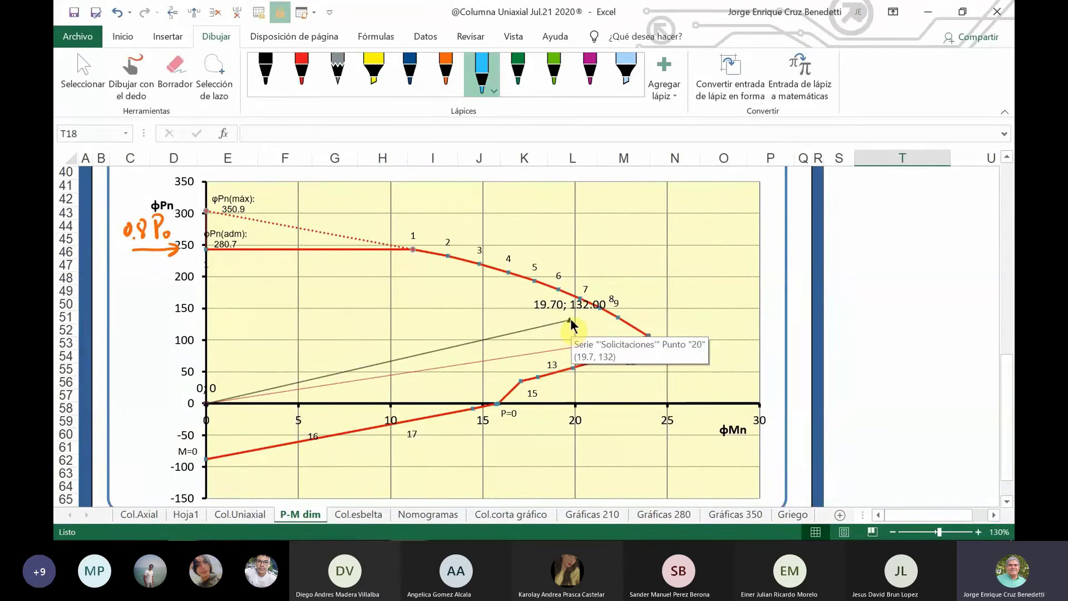
left_click(234, 515)
left_click(662, 356)
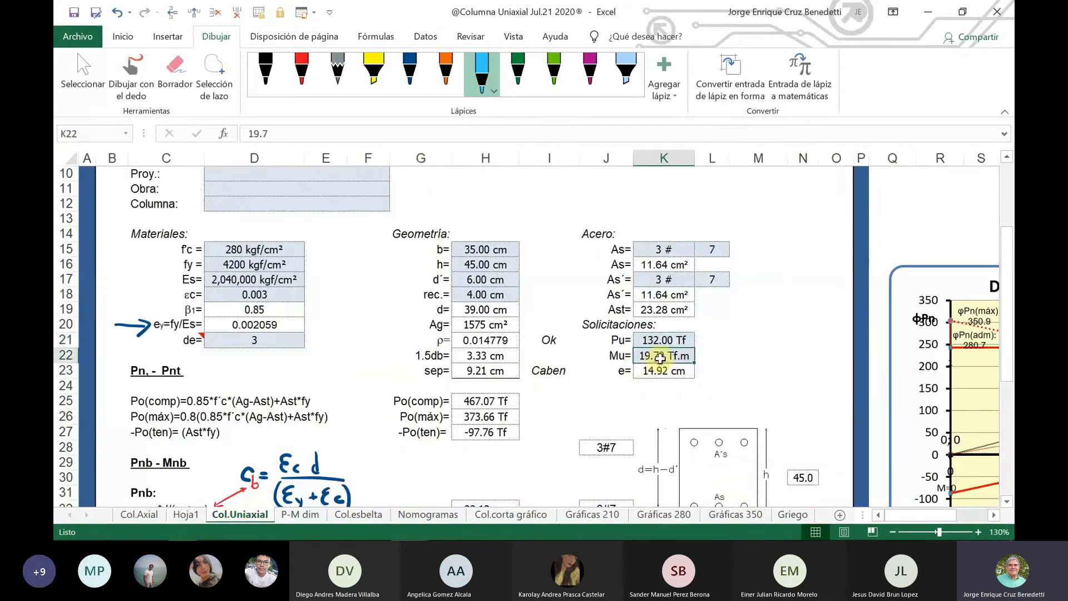
left_click(739, 353)
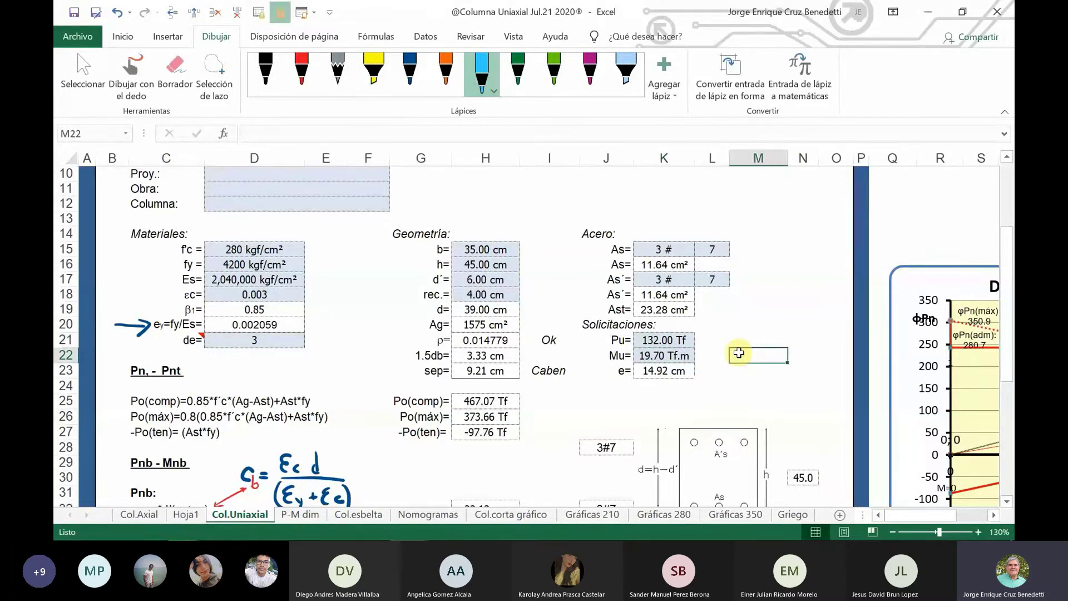
type("32")
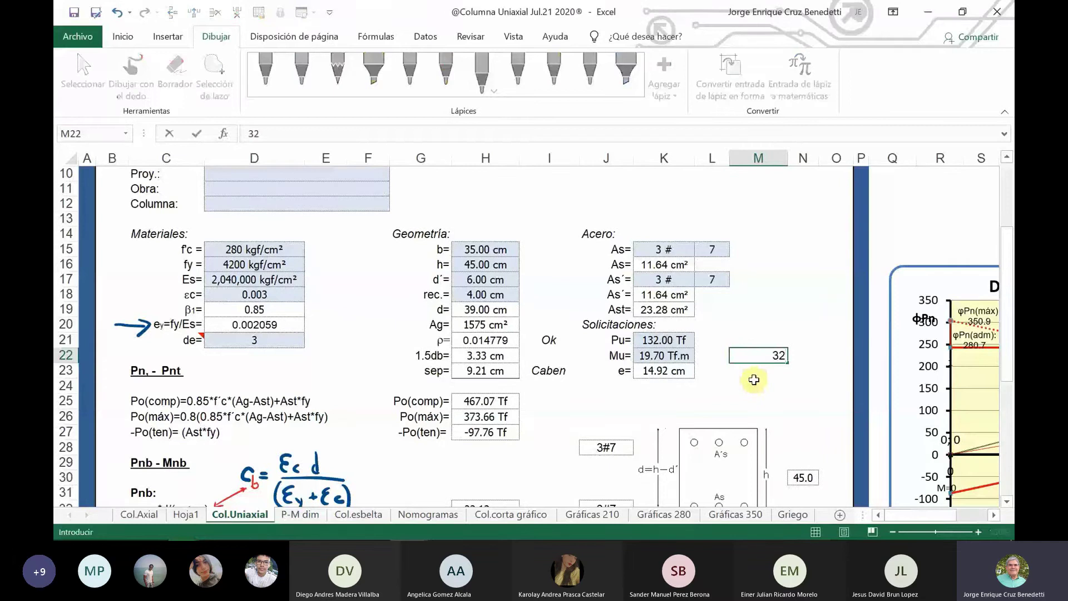
key("Escape")
Set the moment Mu to 32 Tf.m and check the load point's position on the P-M dim diagram.
left_click(683, 359)
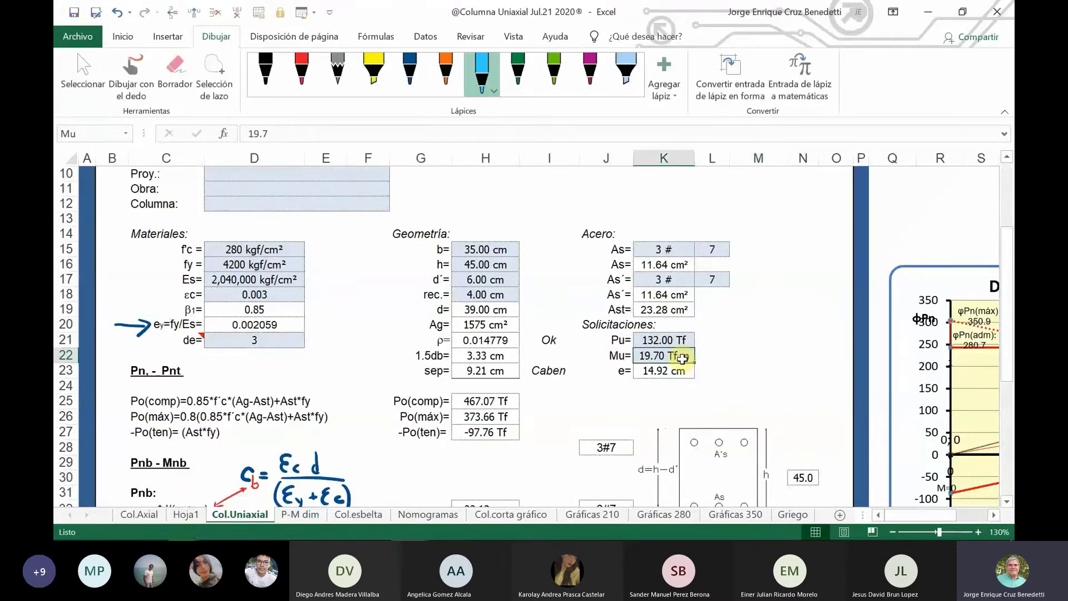
type("32")
left_click(762, 386)
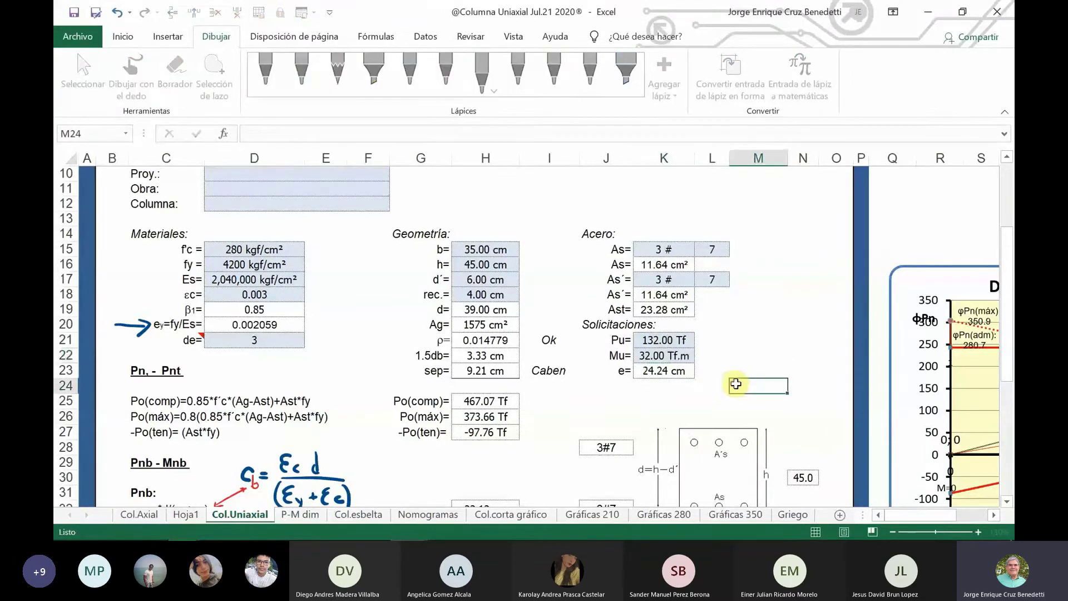
left_click(299, 514)
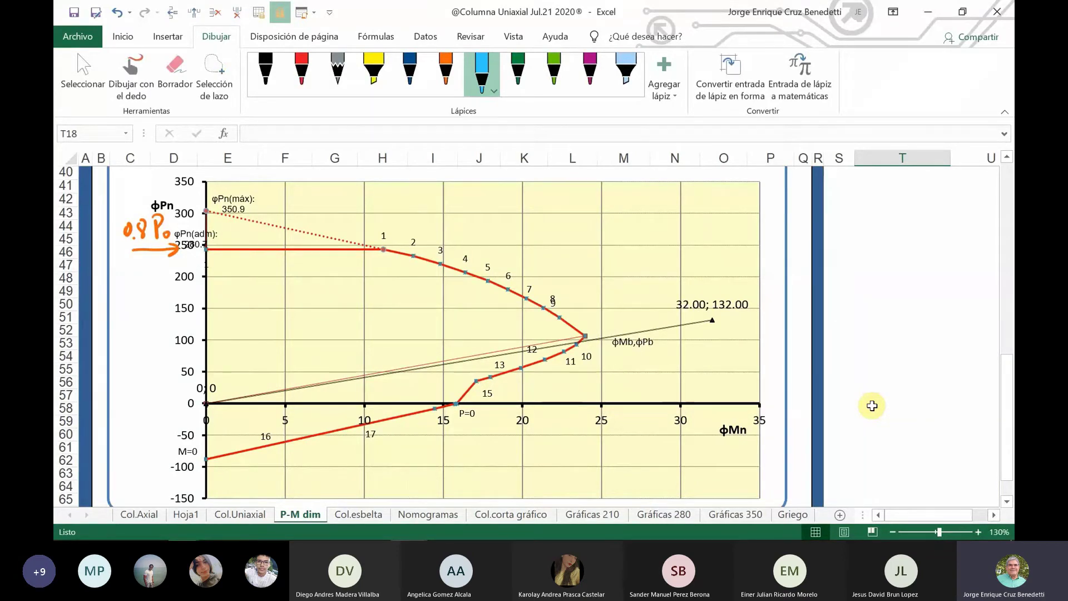
Set the concrete strength f'c to 350 kgf/cm² in the Col.Uniaxial material data.
left_click(241, 514)
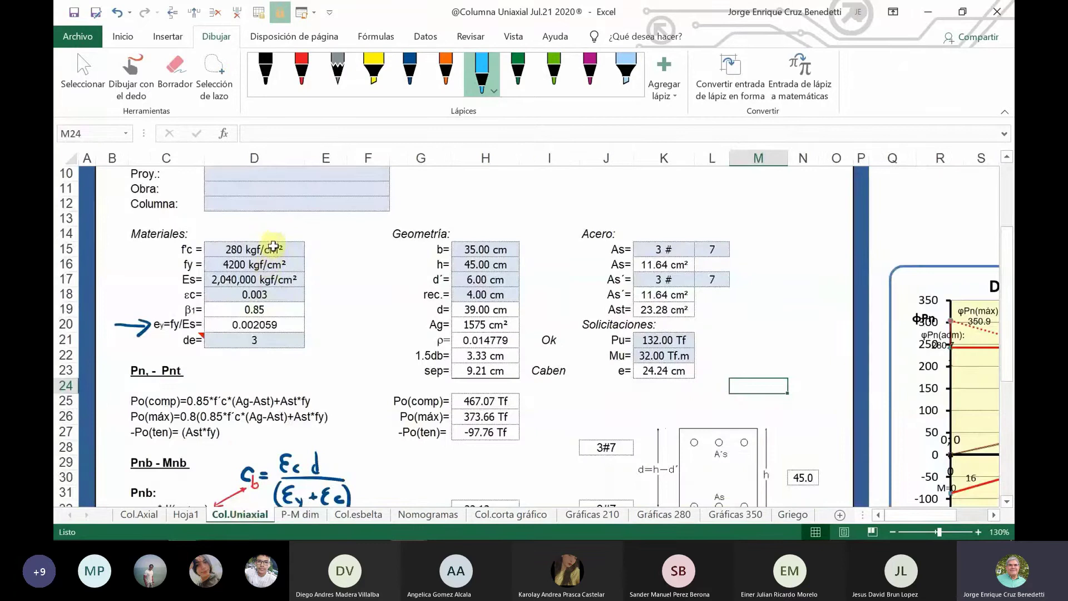
left_click(272, 248)
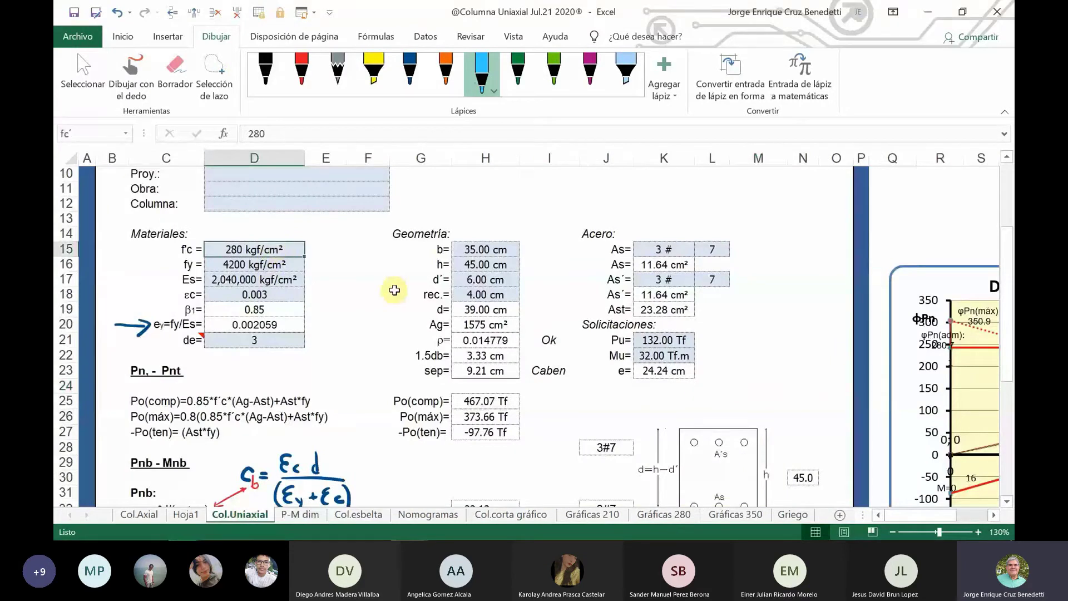
type("350")
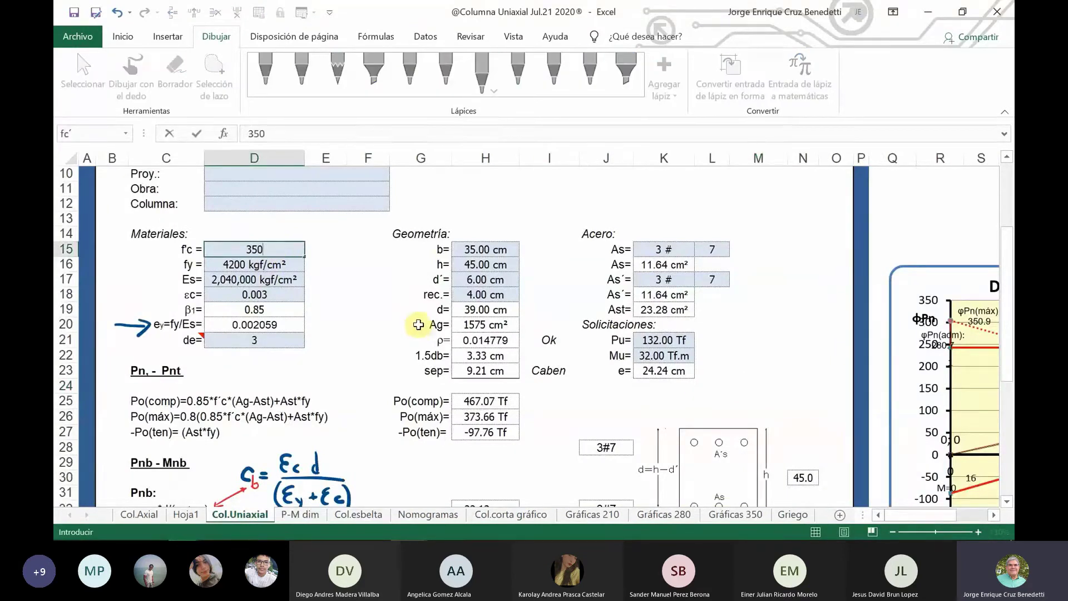
left_click(368, 324)
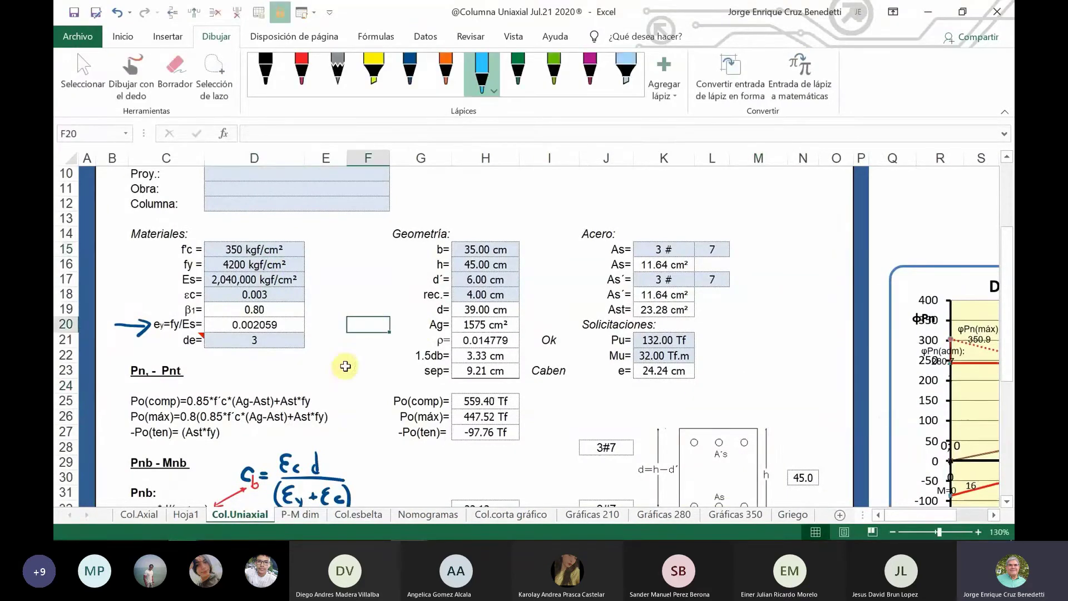
Set both As and As´ to 4 #7 bars in the Col.Uniaxial steel data and check the load point on the P-M dim diagram.
left_click(279, 517)
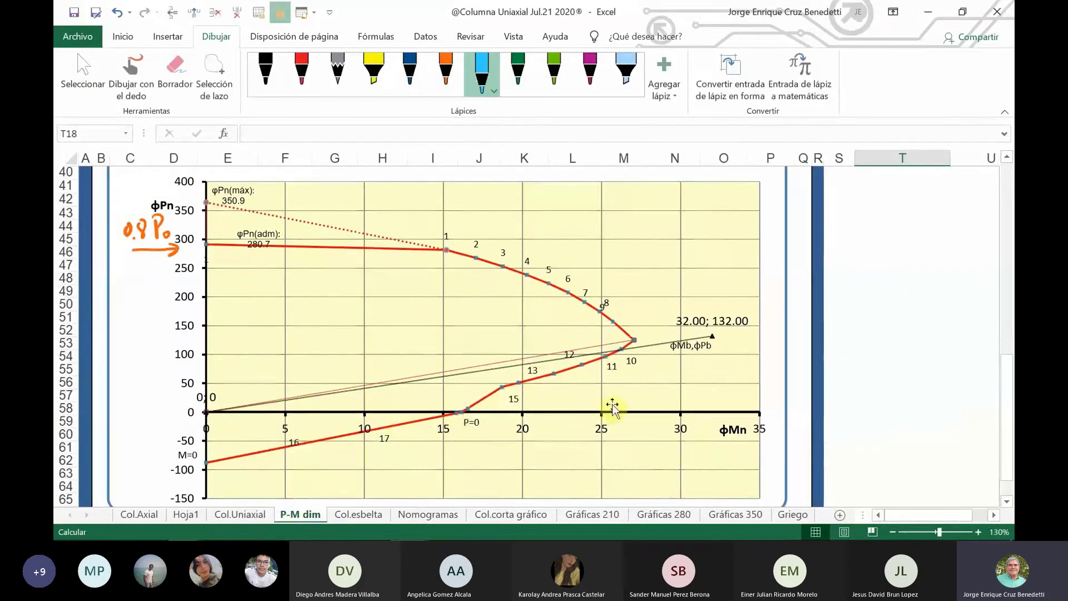
left_click(245, 512)
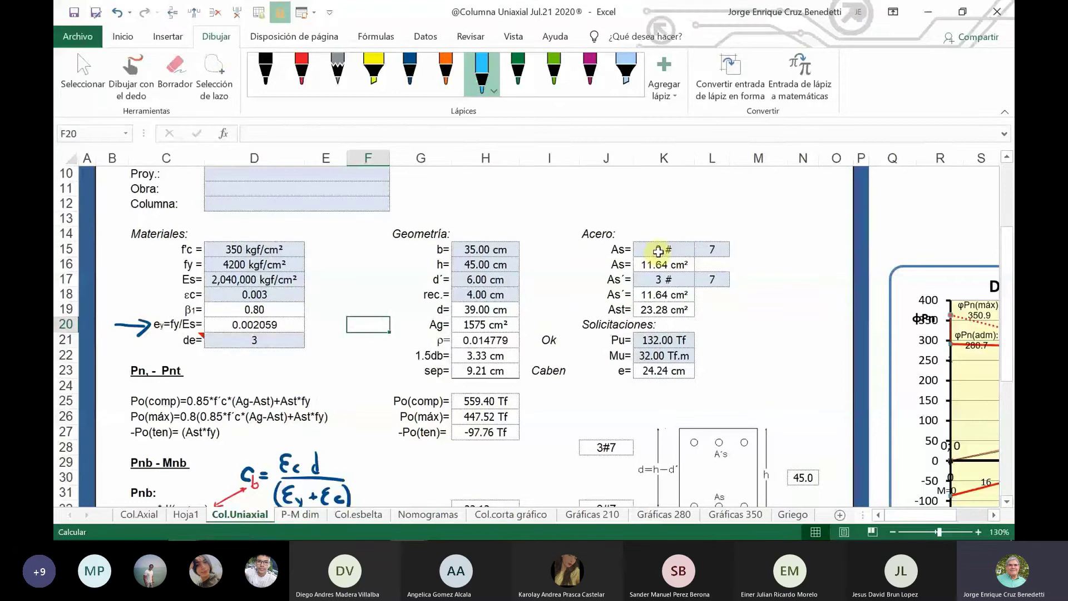
left_click(659, 250)
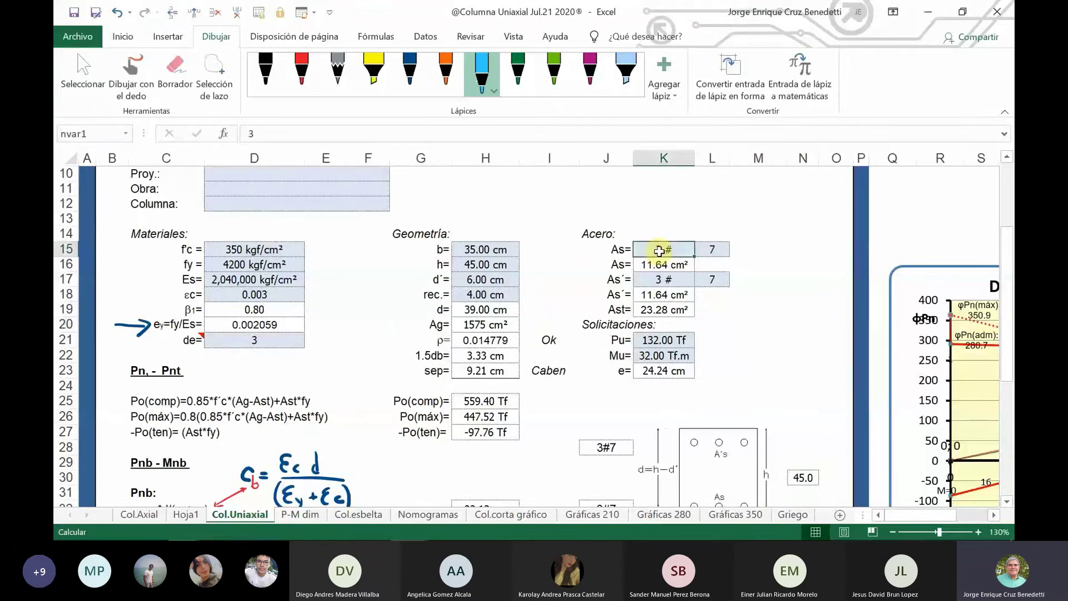
type("4")
left_click(667, 280)
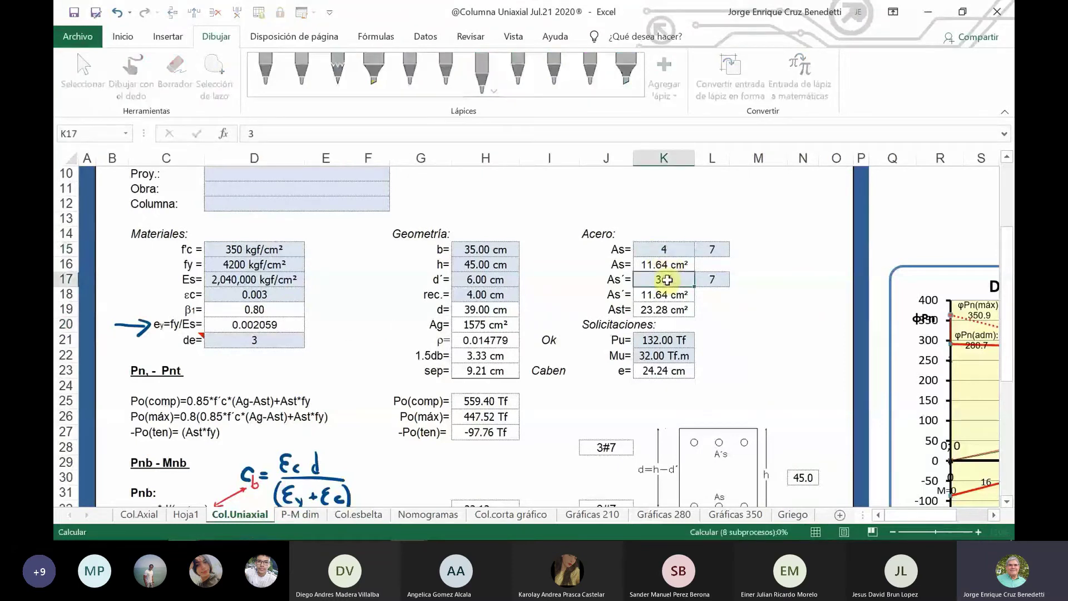
type("4")
left_click(756, 329)
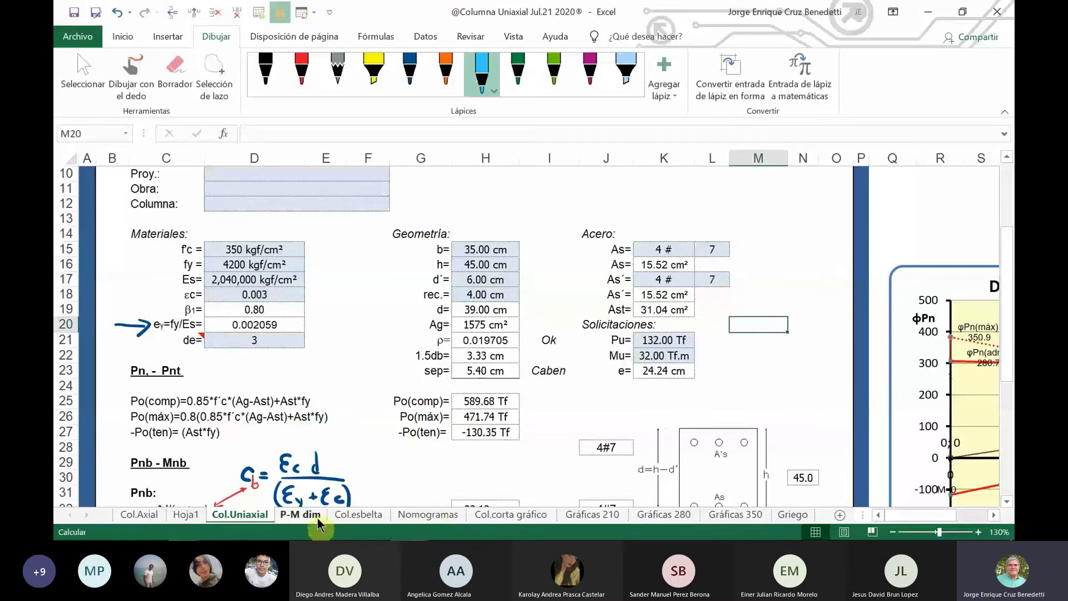
left_click(316, 516)
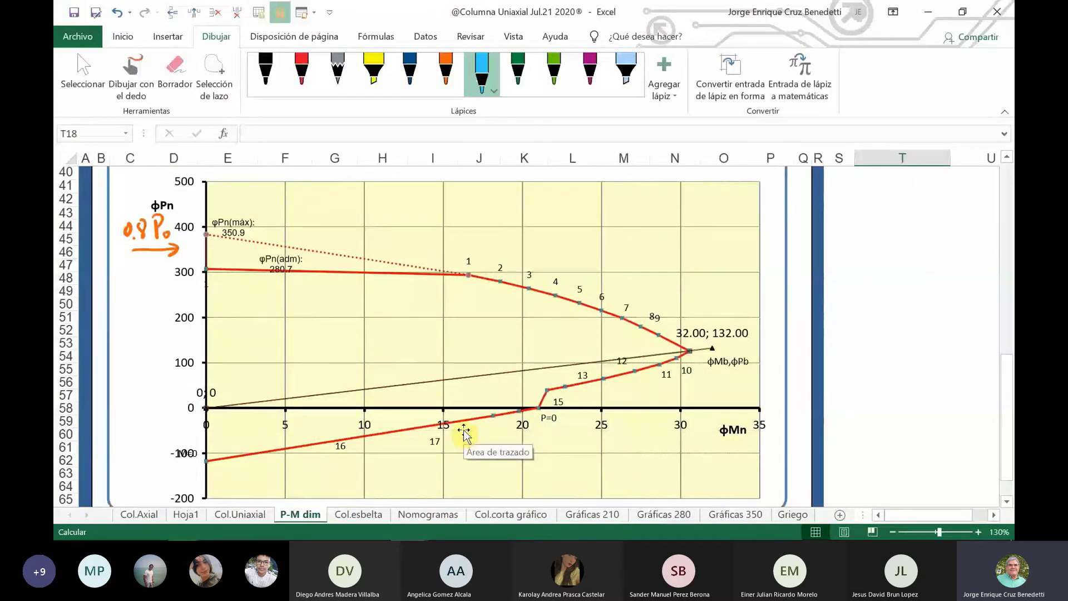
Set the column height h to 50 cm in the Col.Uniaxial geometry and check the load point on the P-M dim diagram.
left_click(260, 518)
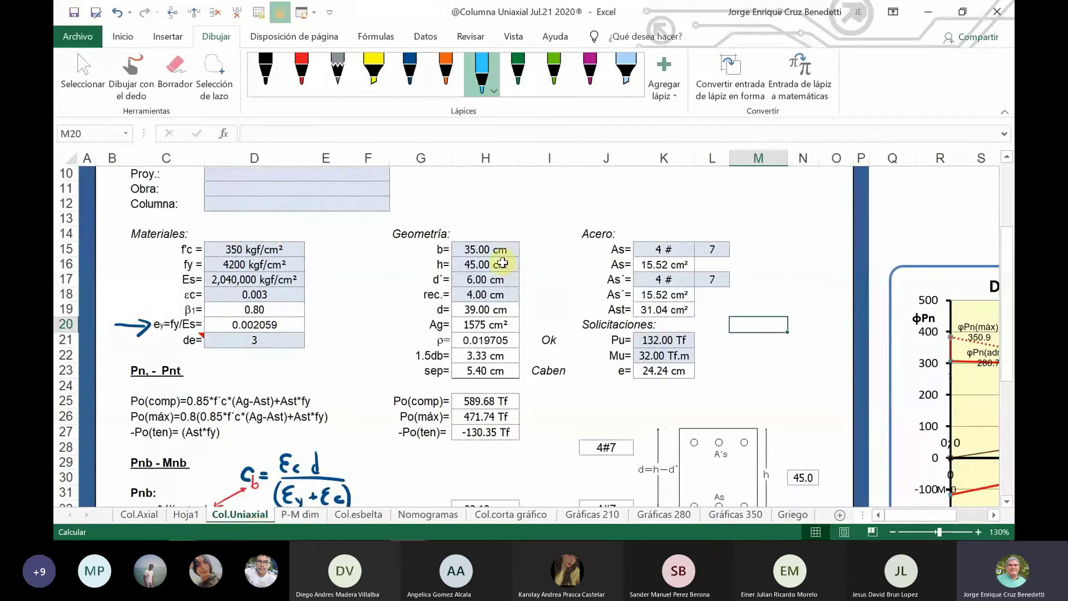
left_click(502, 263)
double_click(503, 264)
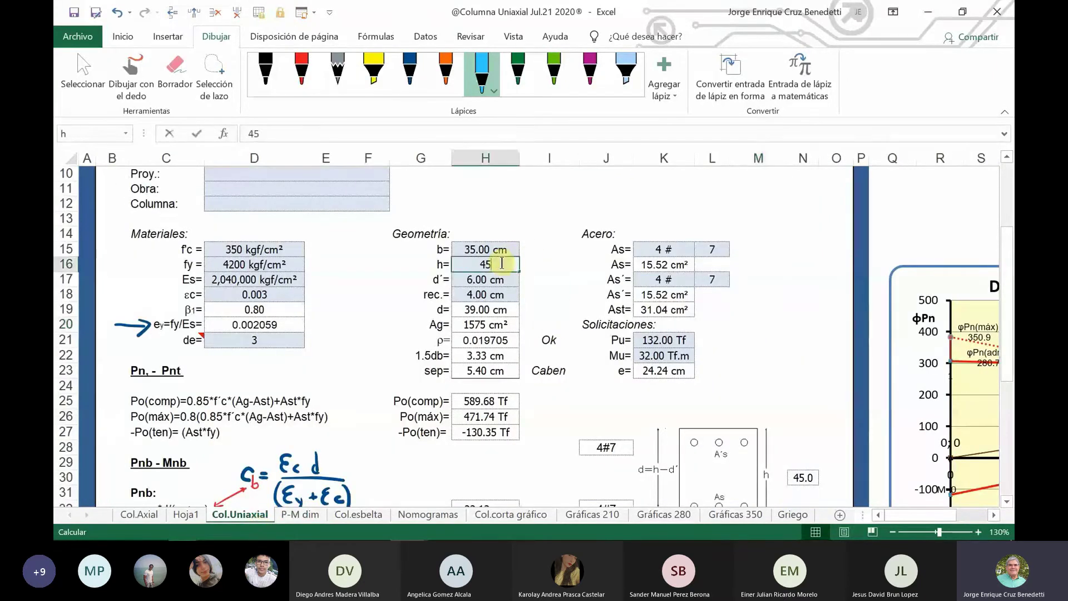
key("BackSpace")
key("BackSpace")
type("50")
left_click(538, 249)
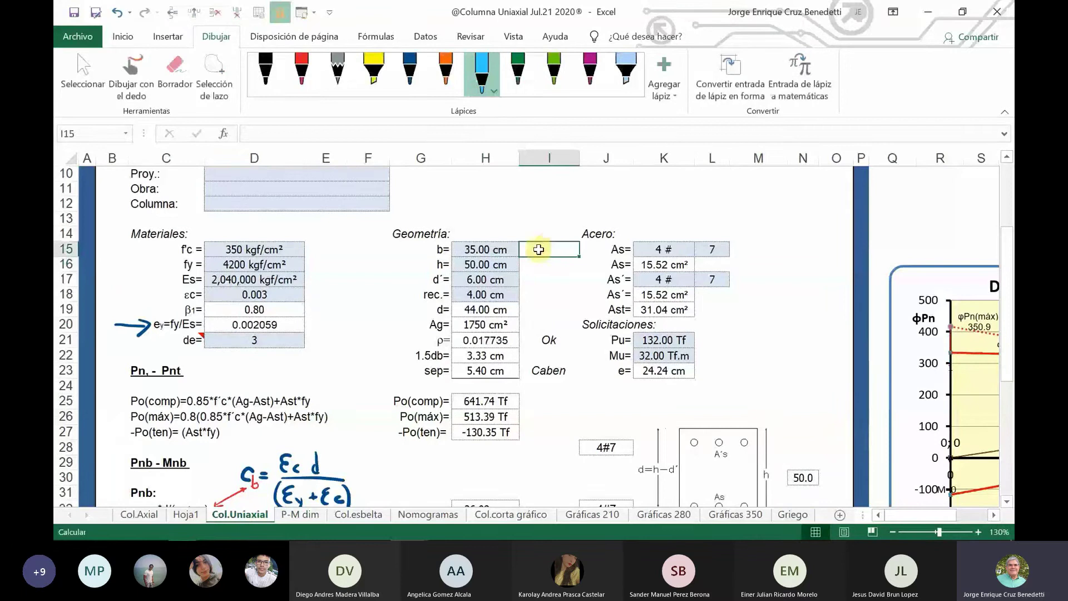
left_click(300, 514)
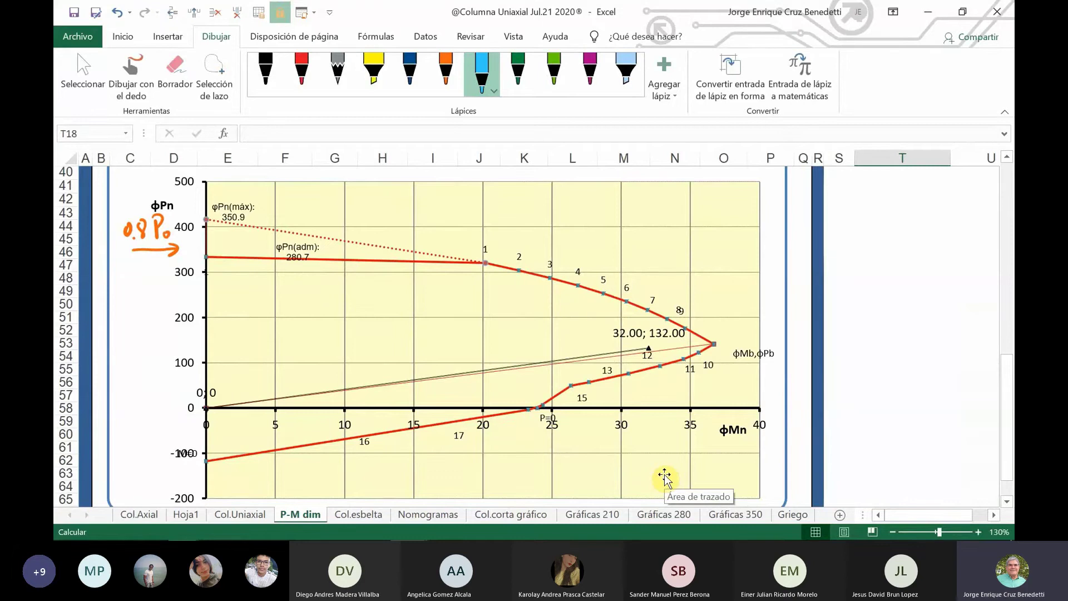
Undo the changes to the column height, both reinforcement bar counts and the concrete strength f'c on the Col.Uniaxial sheet.
left_click(231, 518)
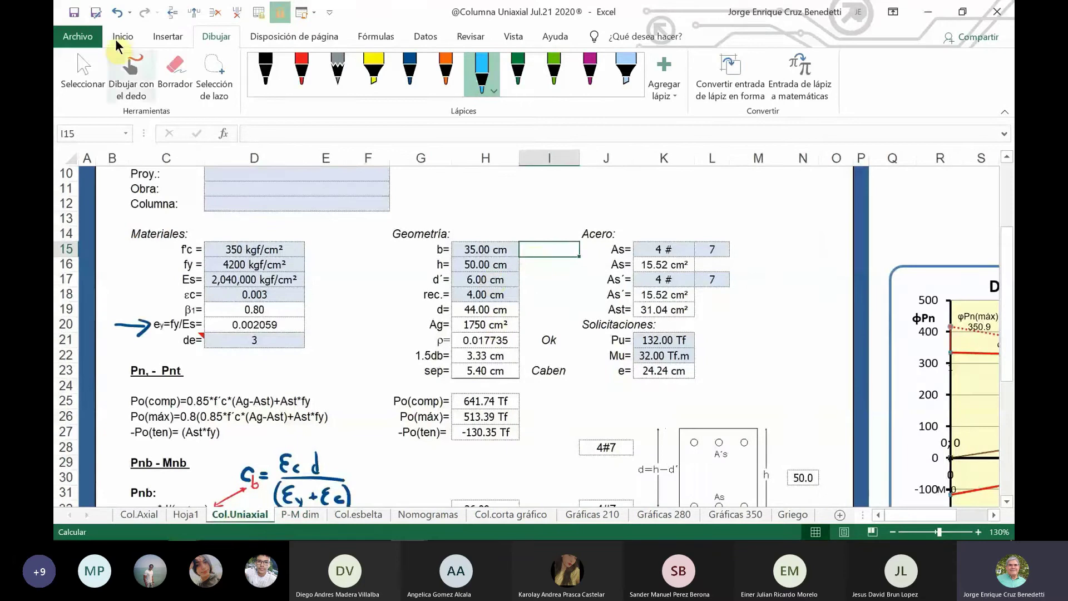
left_click(115, 12)
left_click(115, 12)
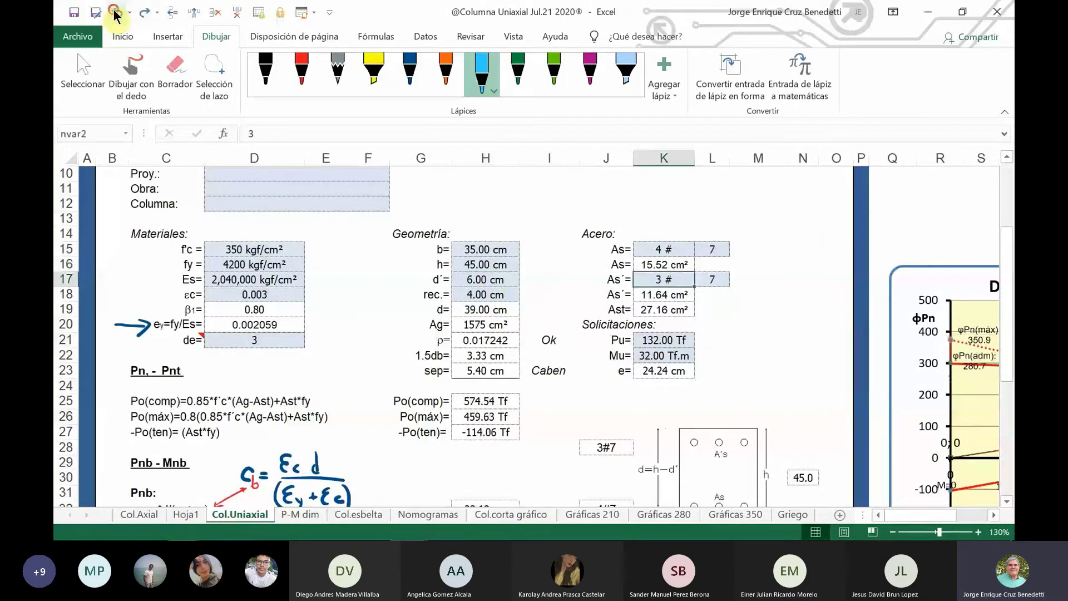
left_click(115, 11)
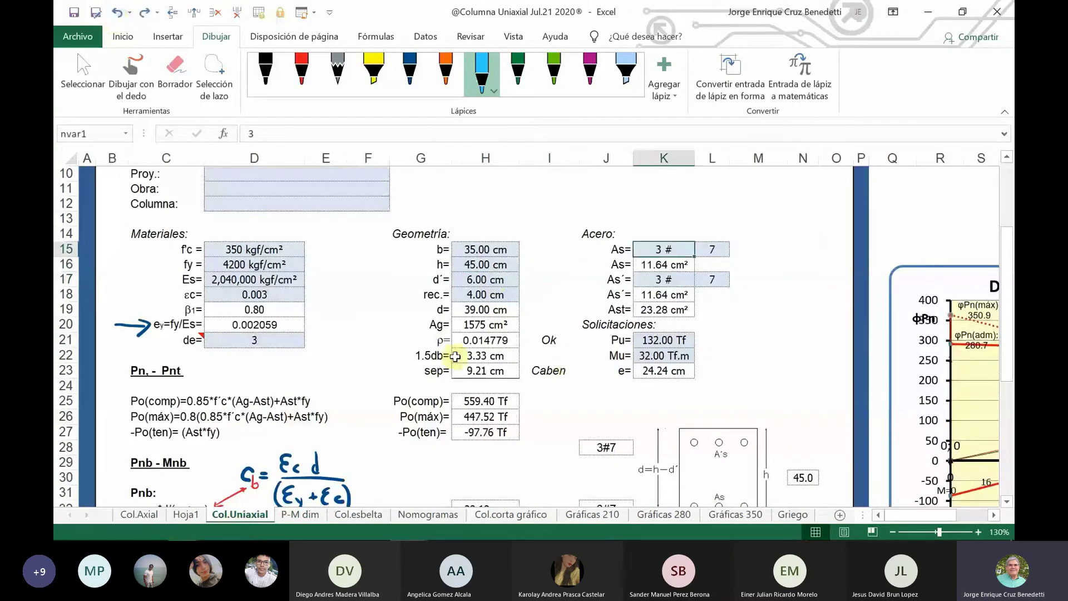
left_click(115, 12)
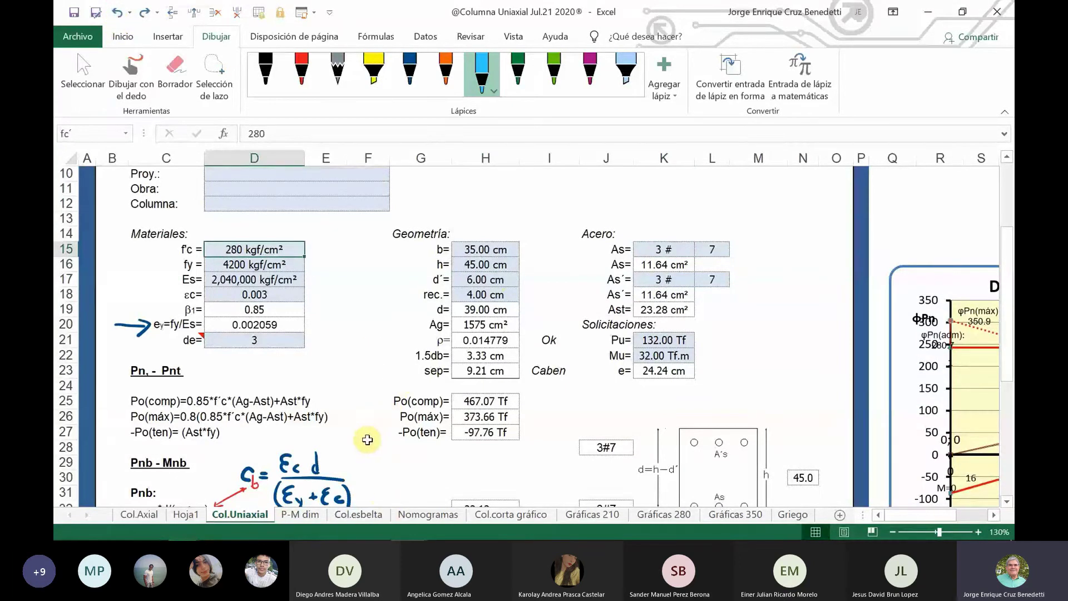
Examine the P-M dim interaction diagram, its points table and the input data and formulas above it.
left_click(310, 517)
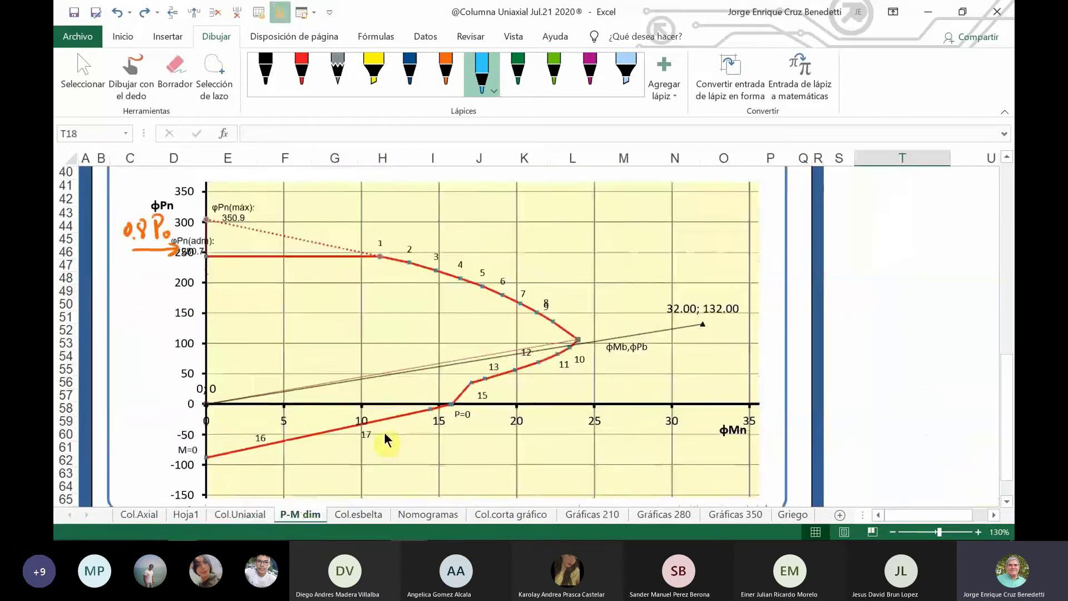
scroll(385, 435, "up", 5)
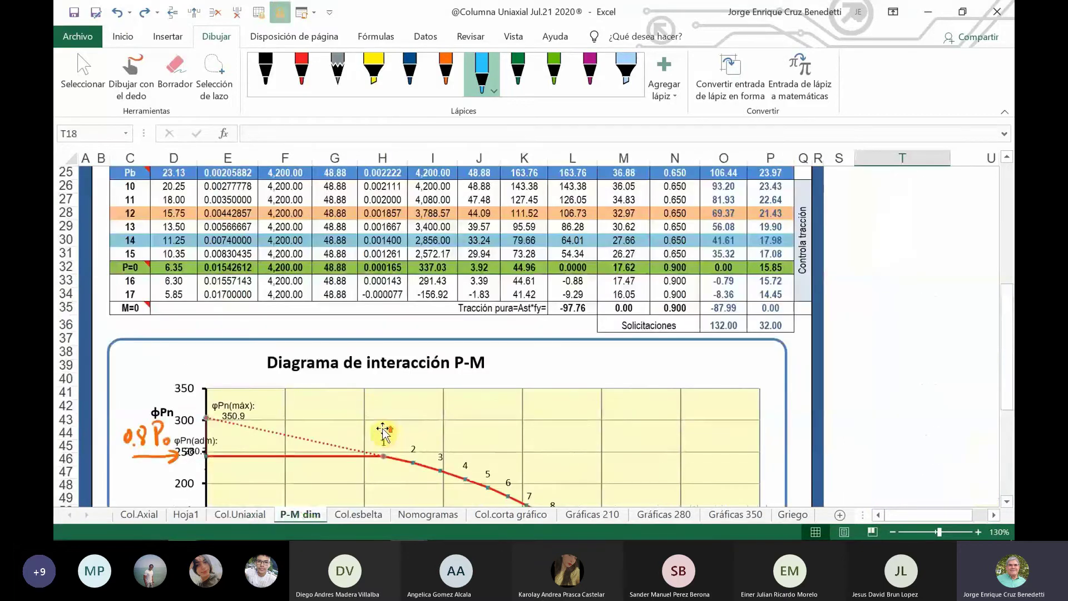
scroll(383, 434, "up", 4)
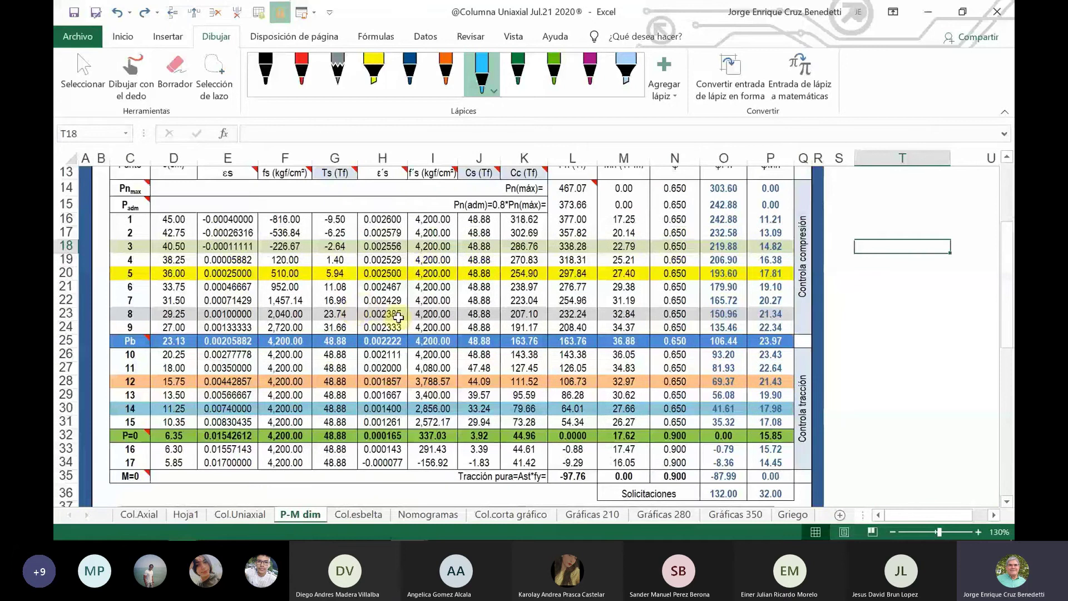
scroll(409, 318, "up", 3)
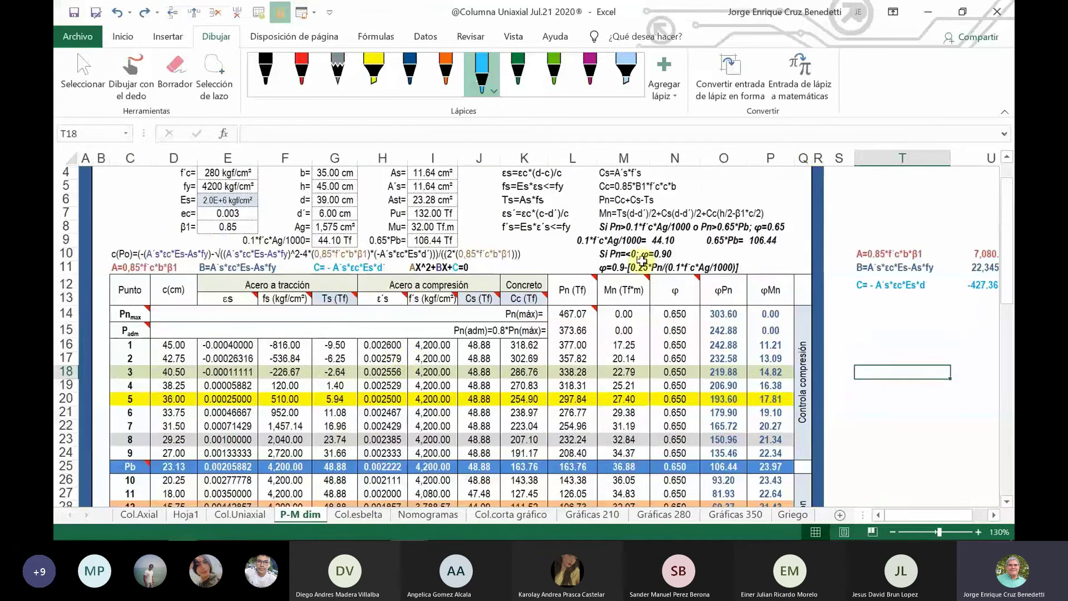
mouse_move(262, 534)
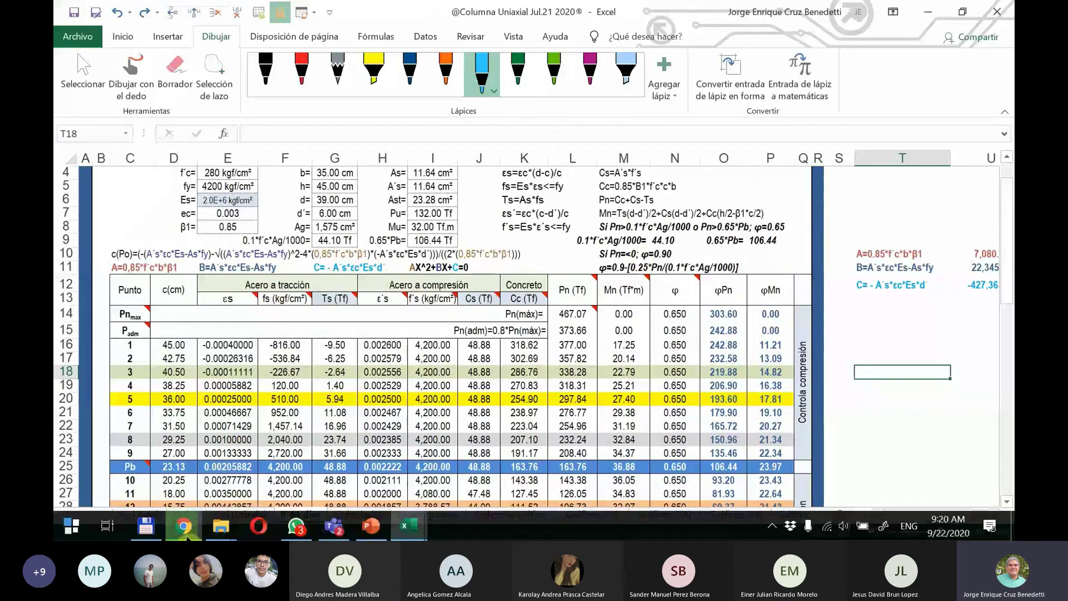
left_click(186, 529)
left_click(763, 22)
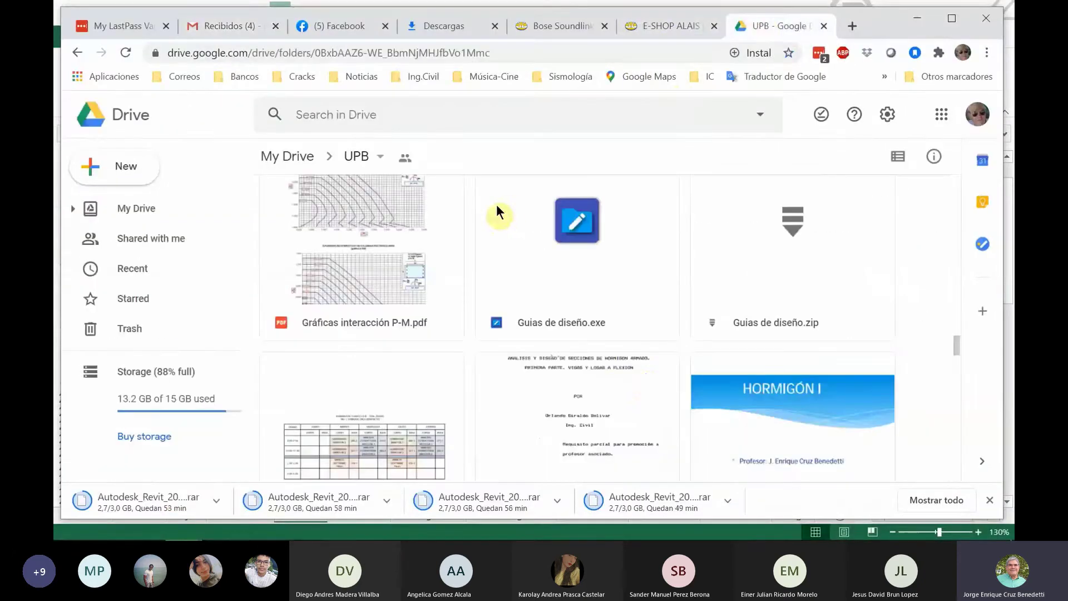
scroll(532, 349, "up", 4)
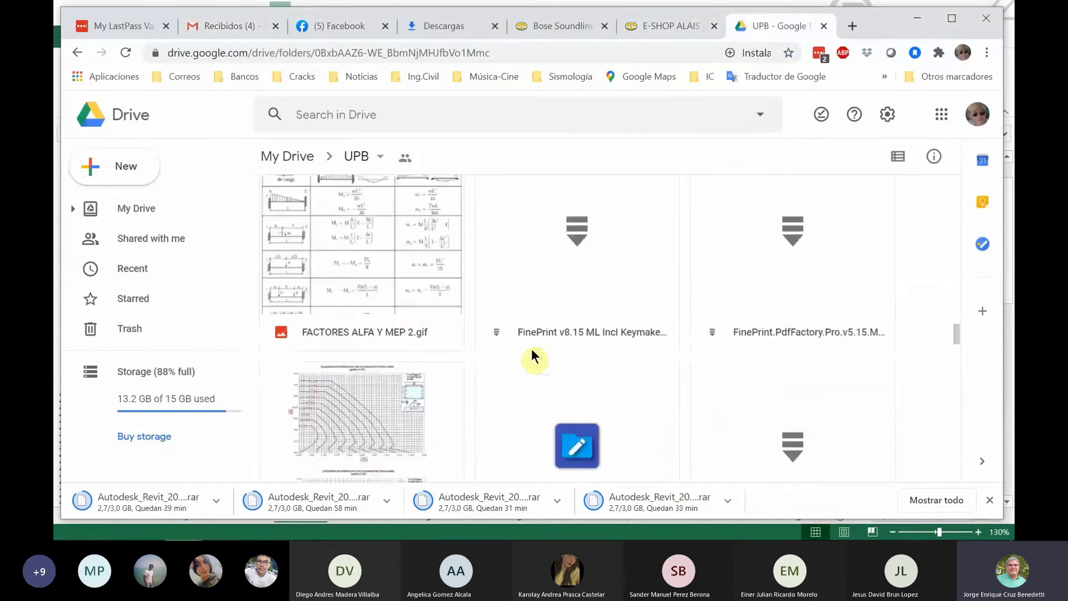
scroll(534, 350, "up", 6)
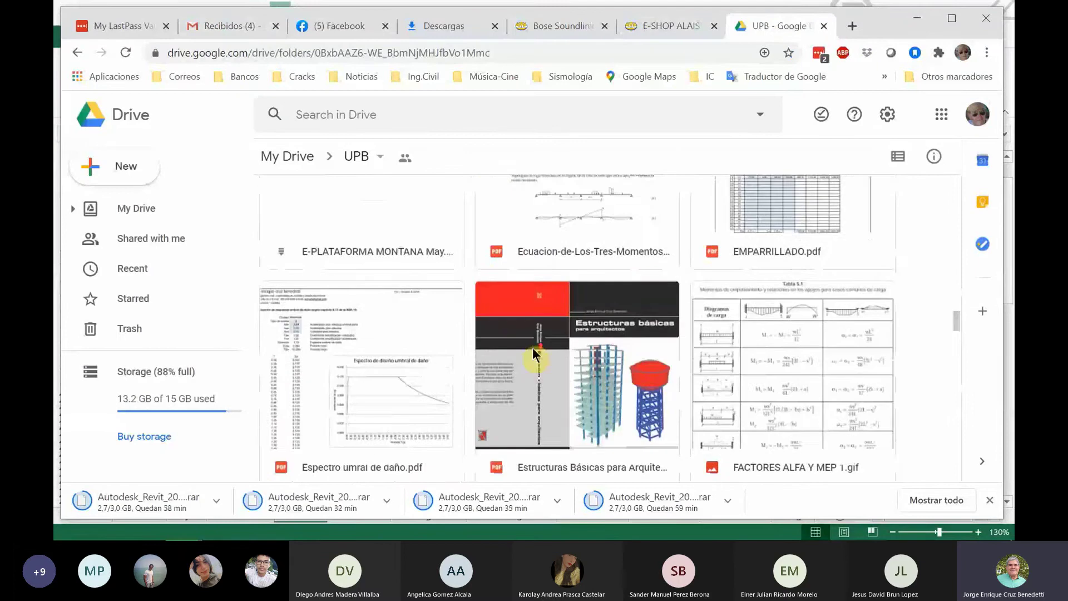
scroll(529, 351, "up", 9)
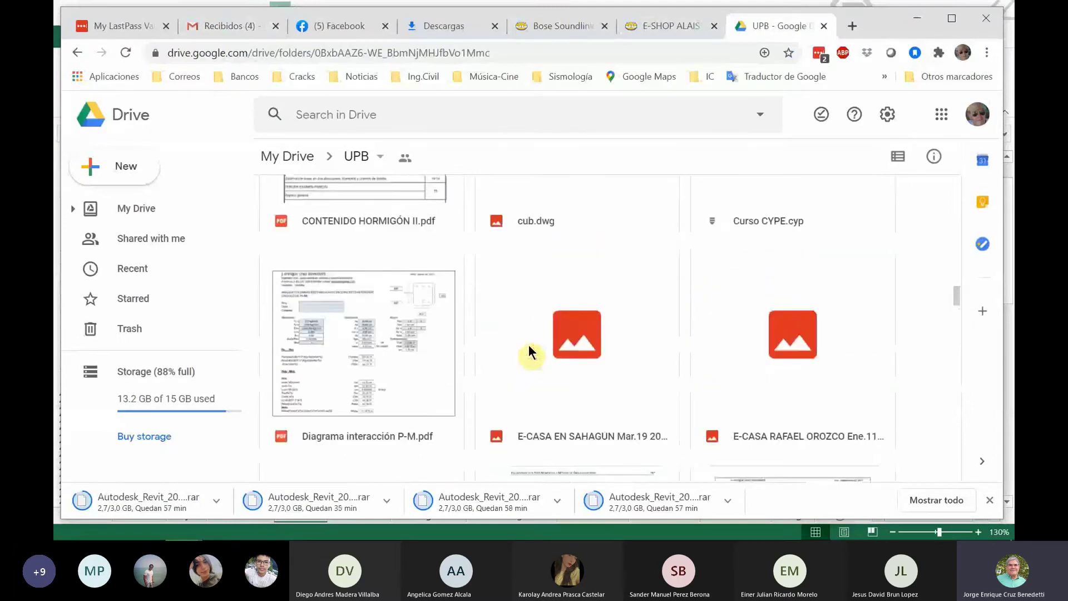
scroll(528, 348, "up", 4)
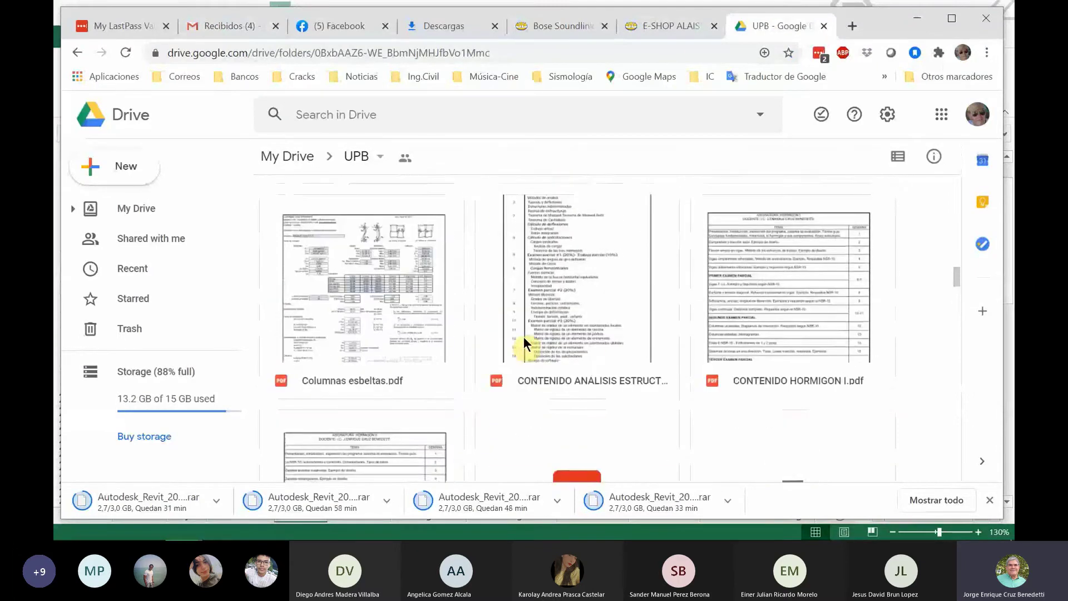
scroll(525, 335, "up", 8)
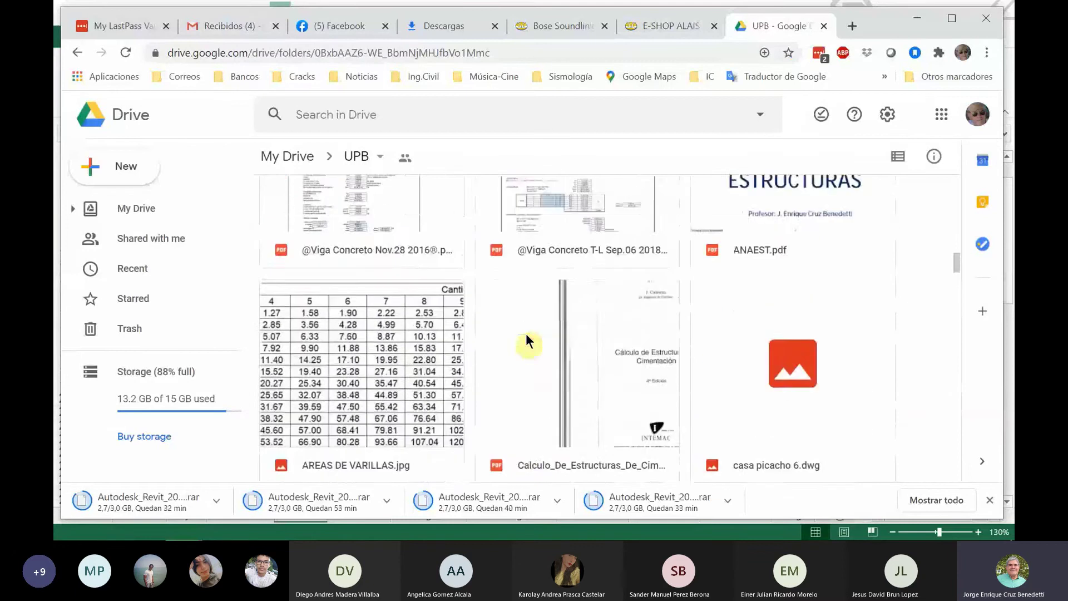
scroll(526, 332, "up", 5)
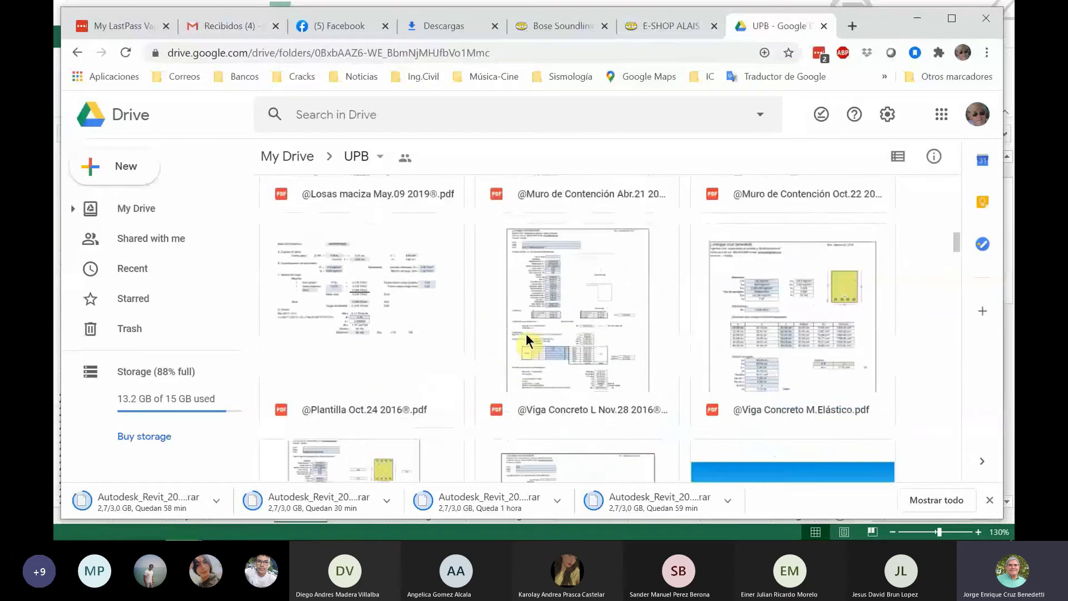
scroll(526, 333, "up", 4)
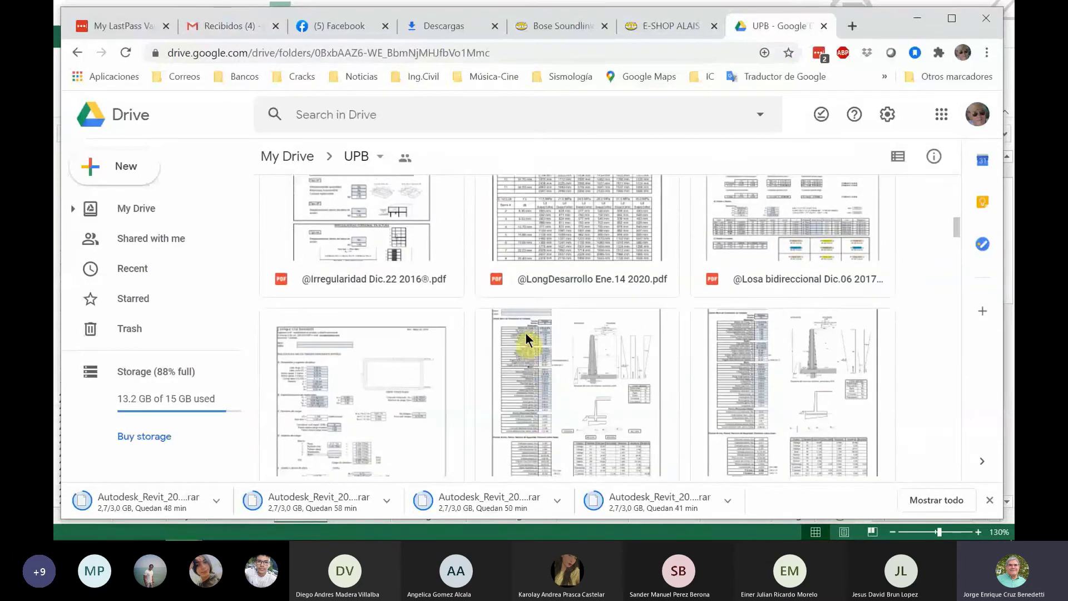
scroll(525, 332, "up", 7)
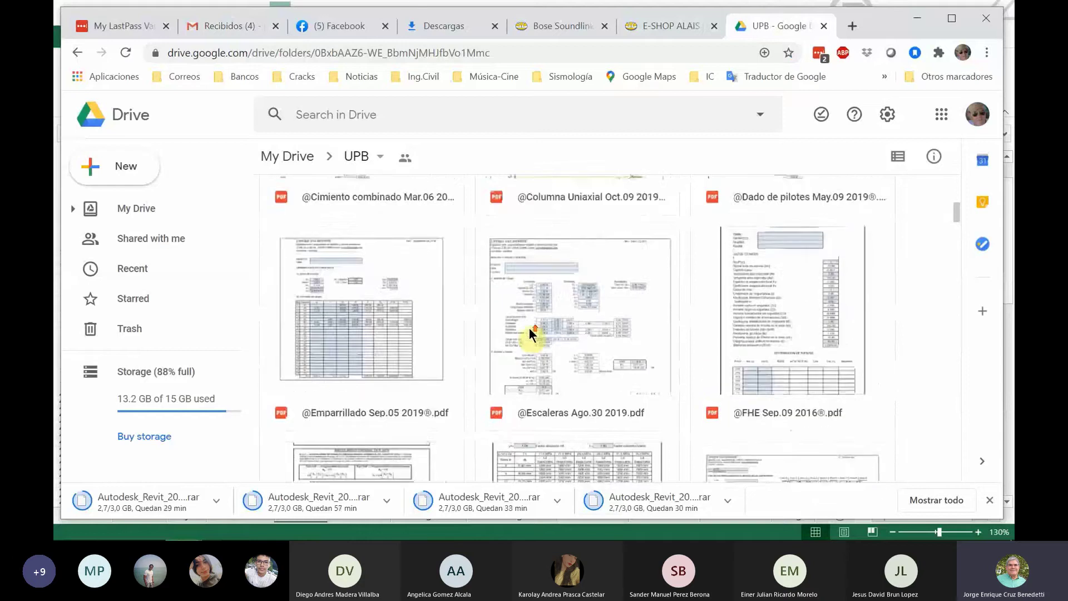
scroll(529, 329, "up", 2)
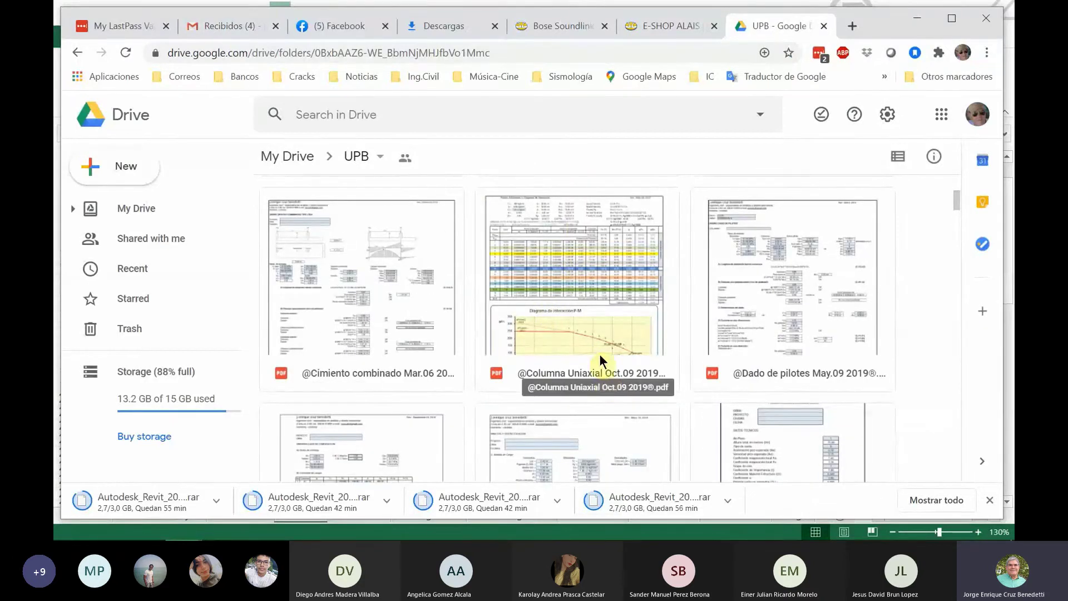
left_click(563, 278)
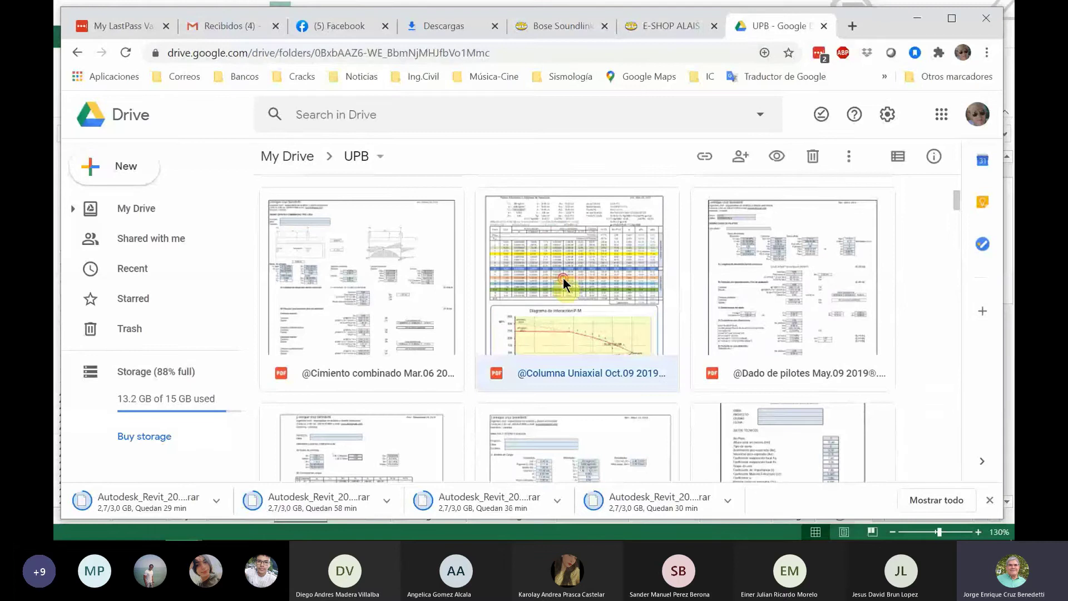
double_click(563, 278)
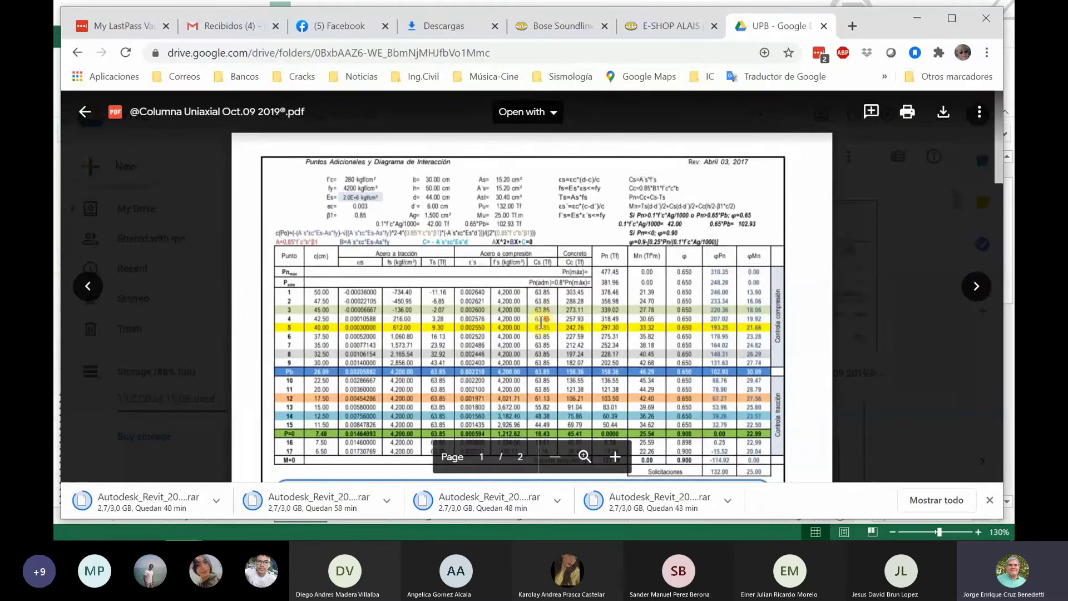
Review the PDF's points table and P-M interaction diagram on page 1, and return to the UPB folder.
scroll(541, 322, "down", 3)
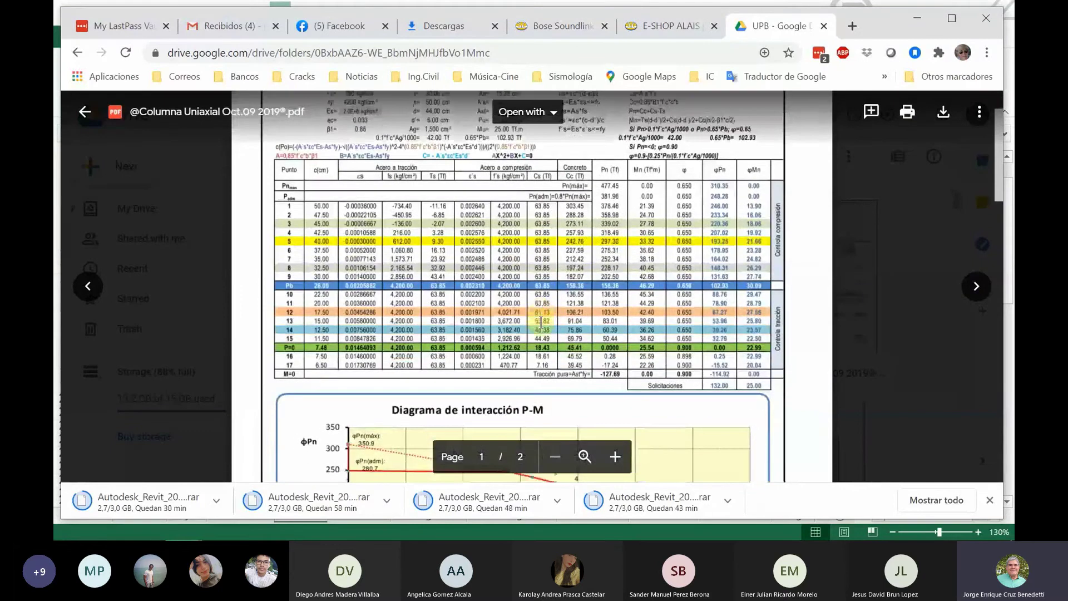
scroll(540, 322, "down", 10)
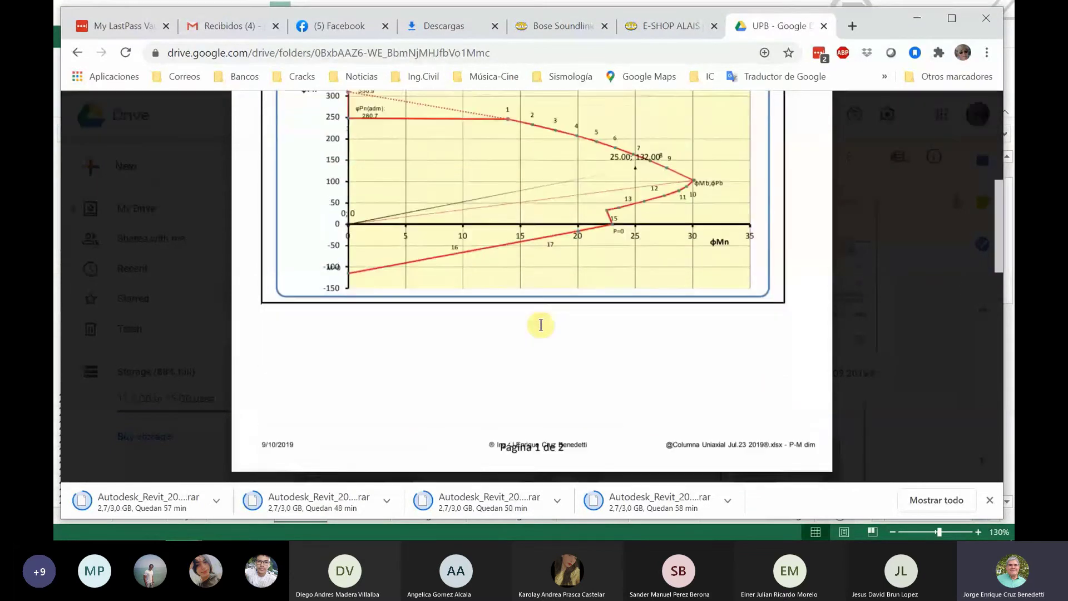
scroll(541, 325, "up", 12)
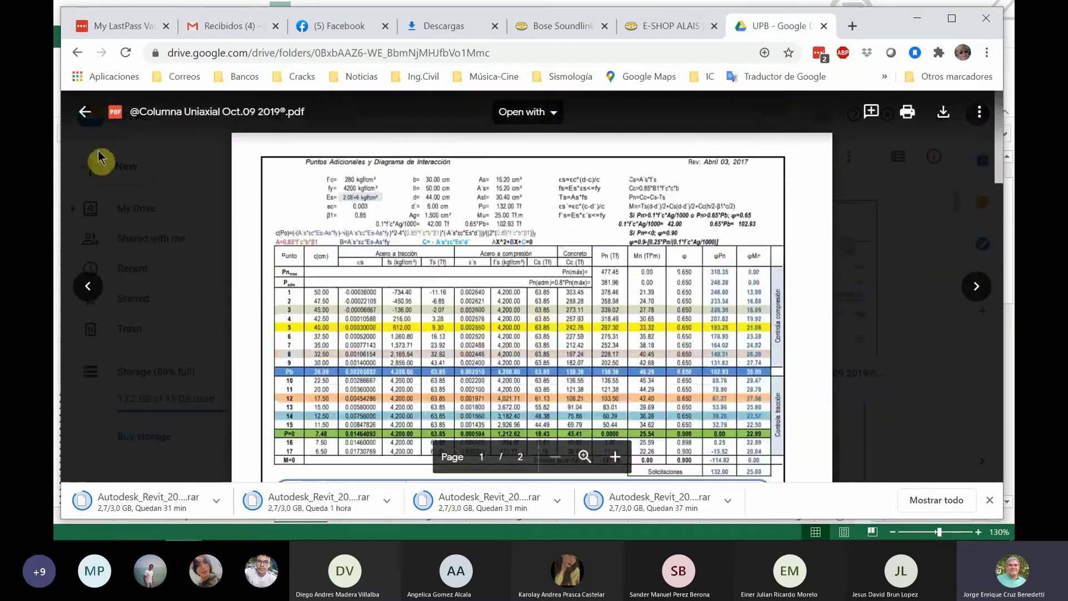
left_click(84, 111)
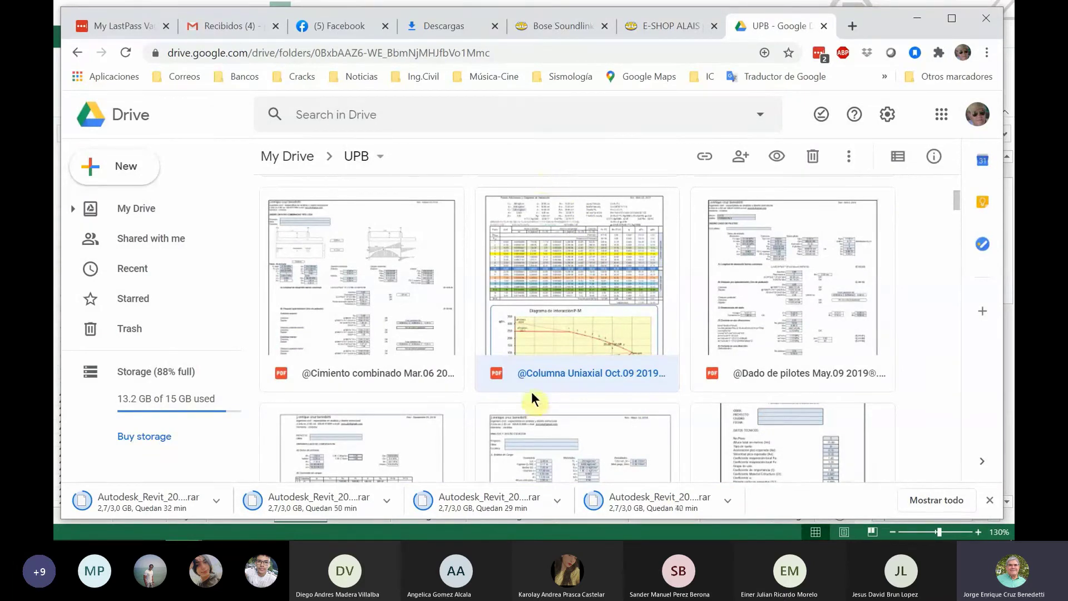
mouse_move(384, 537)
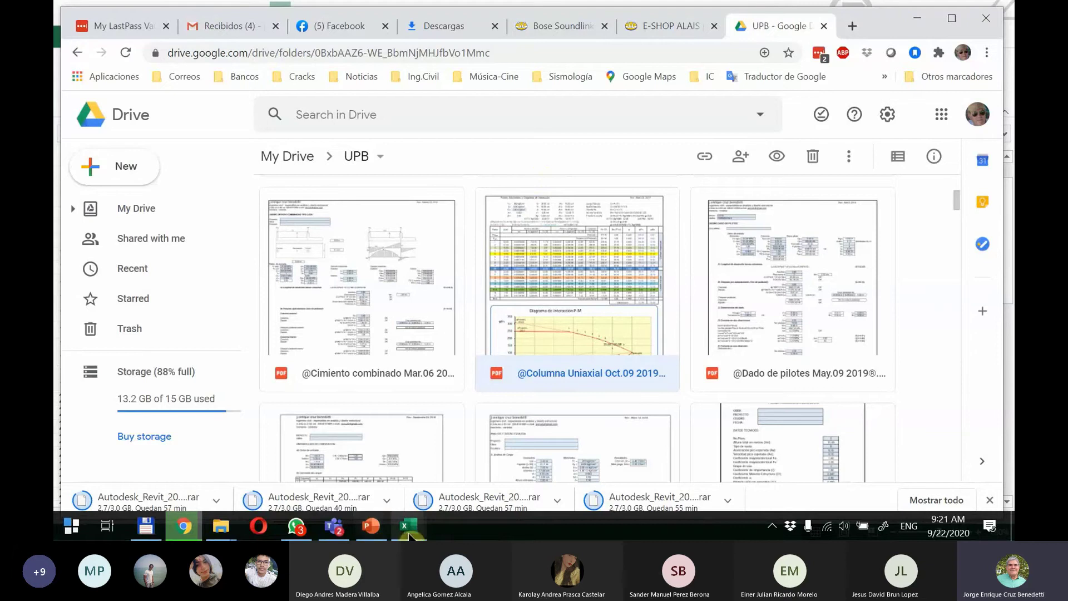
left_click(360, 468)
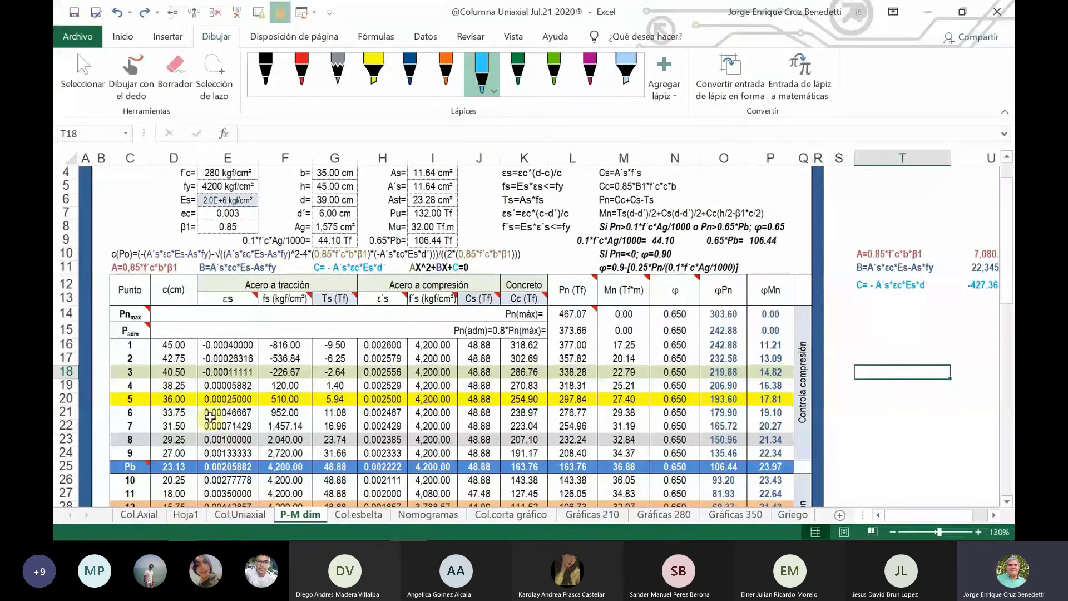
scroll(282, 410, "up", 1)
scroll(423, 331, "down", 1)
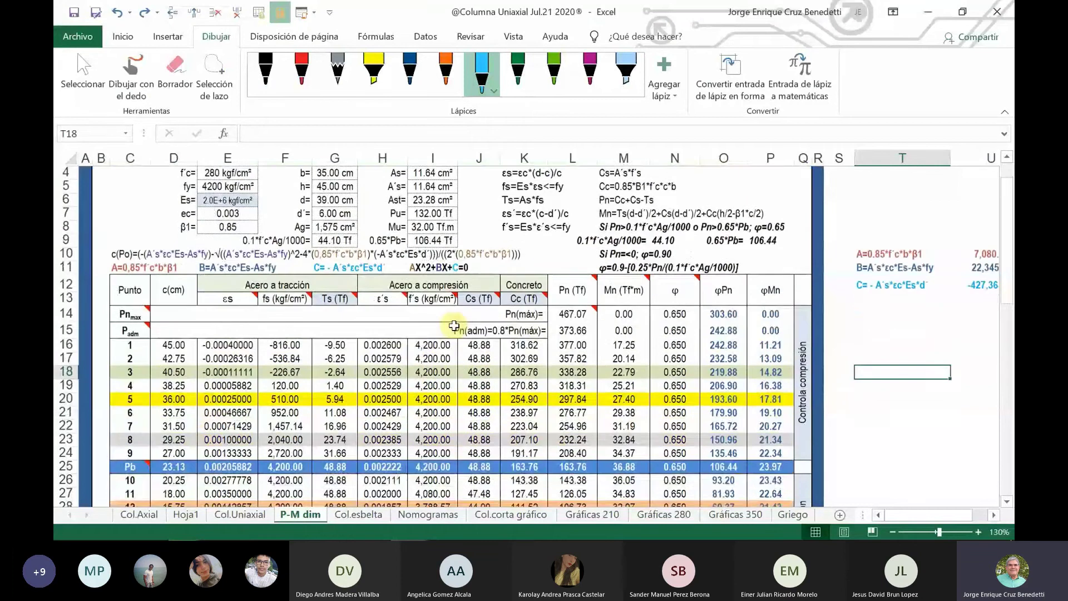
scroll(454, 326, "up", 1)
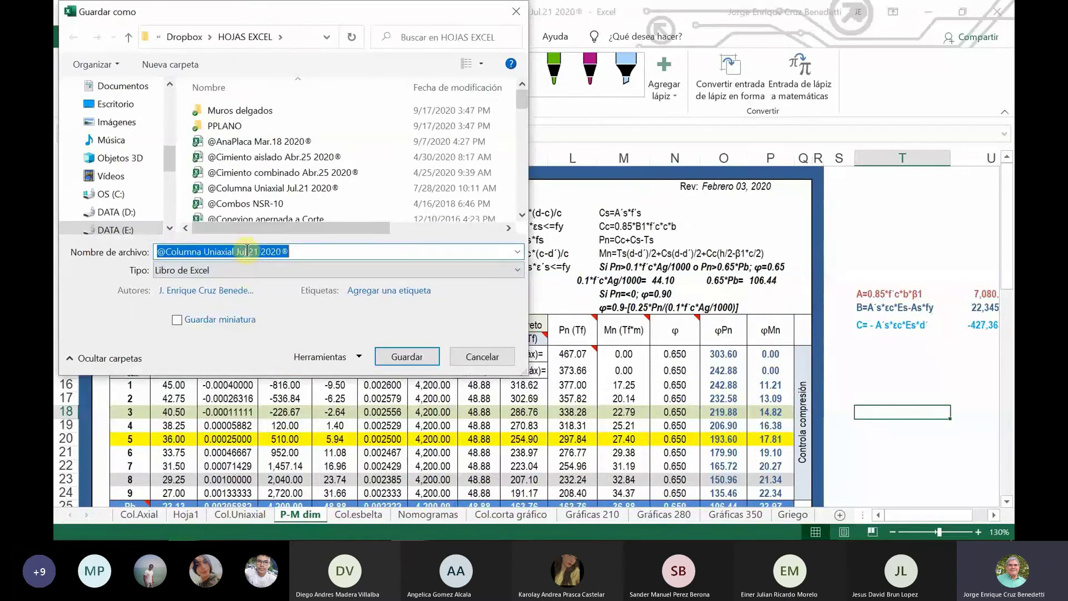
left_click_drag(246, 251, 237, 255)
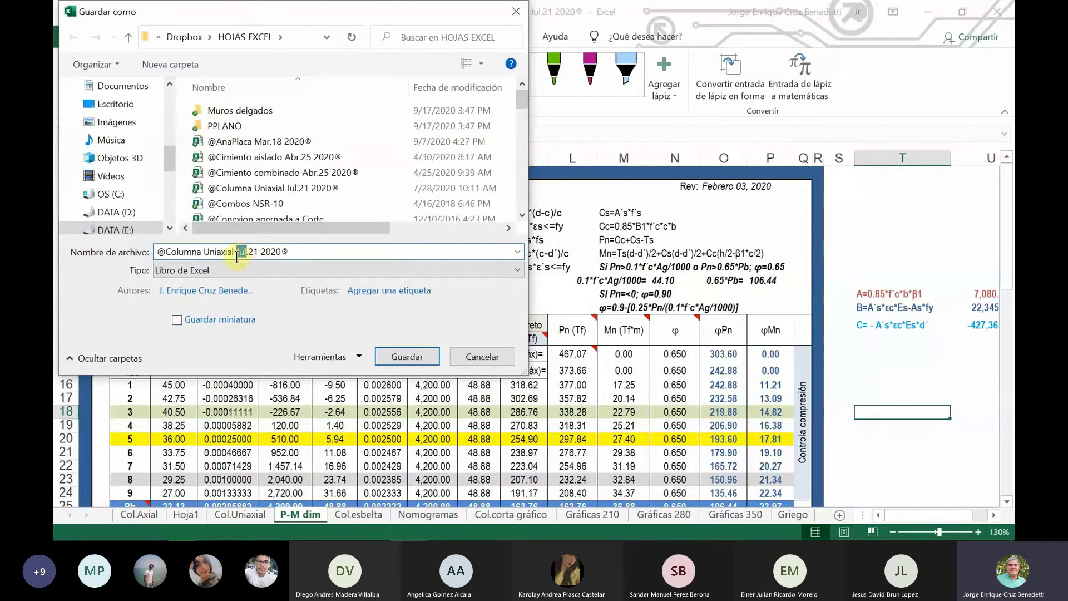
type("Se")
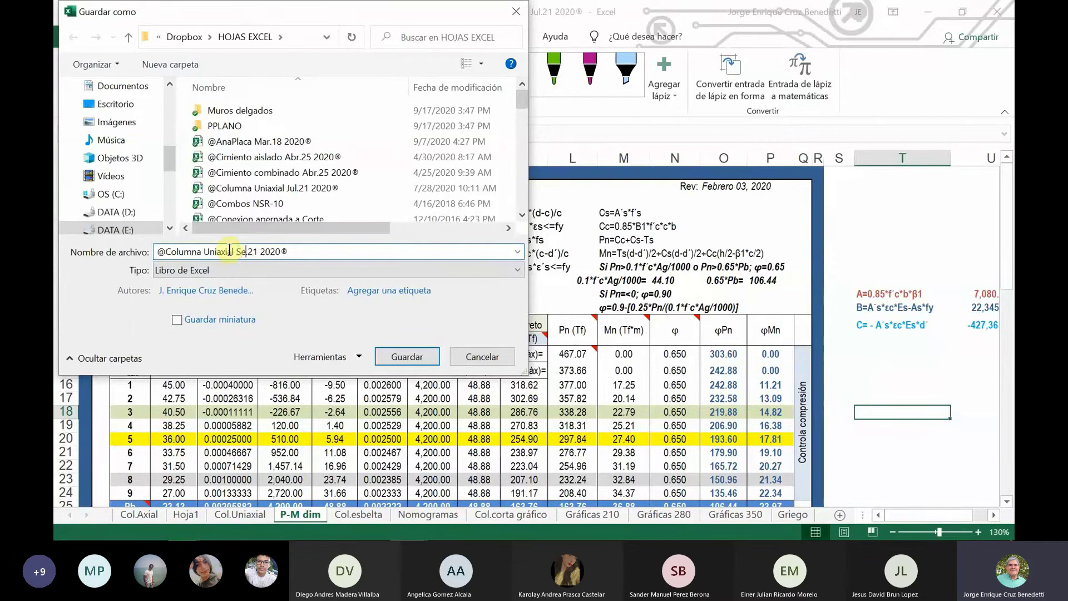
type("p")
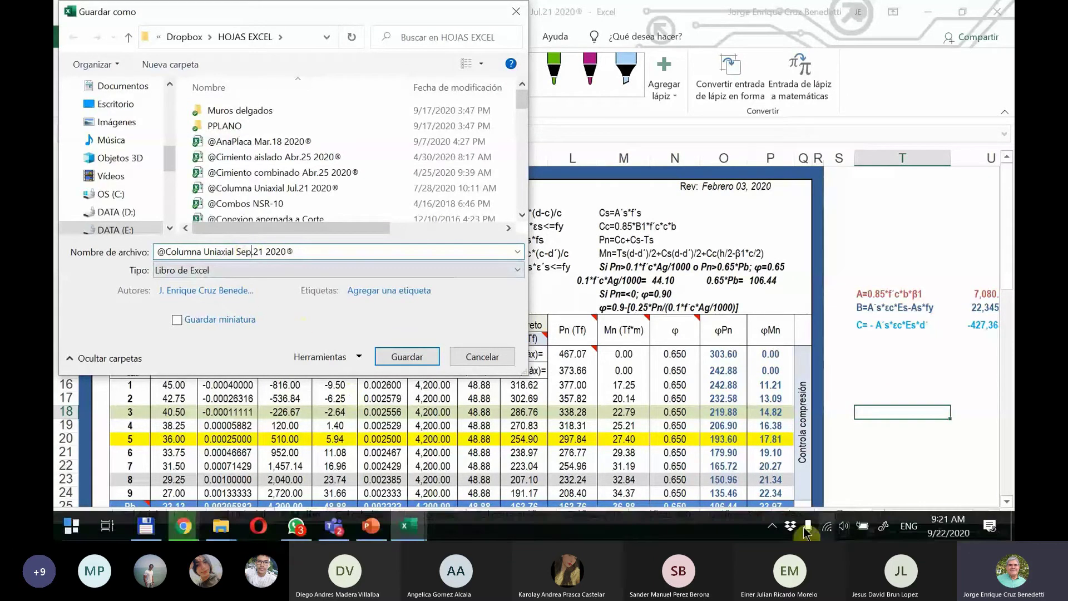
left_click(262, 252)
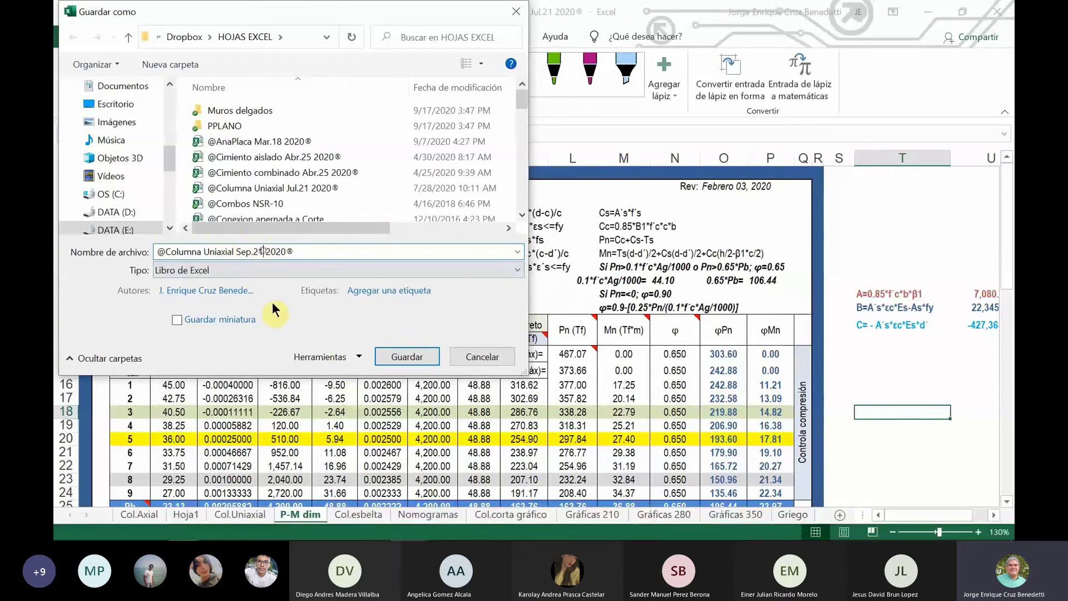
key("BackSpace")
type("2")
left_click(419, 358)
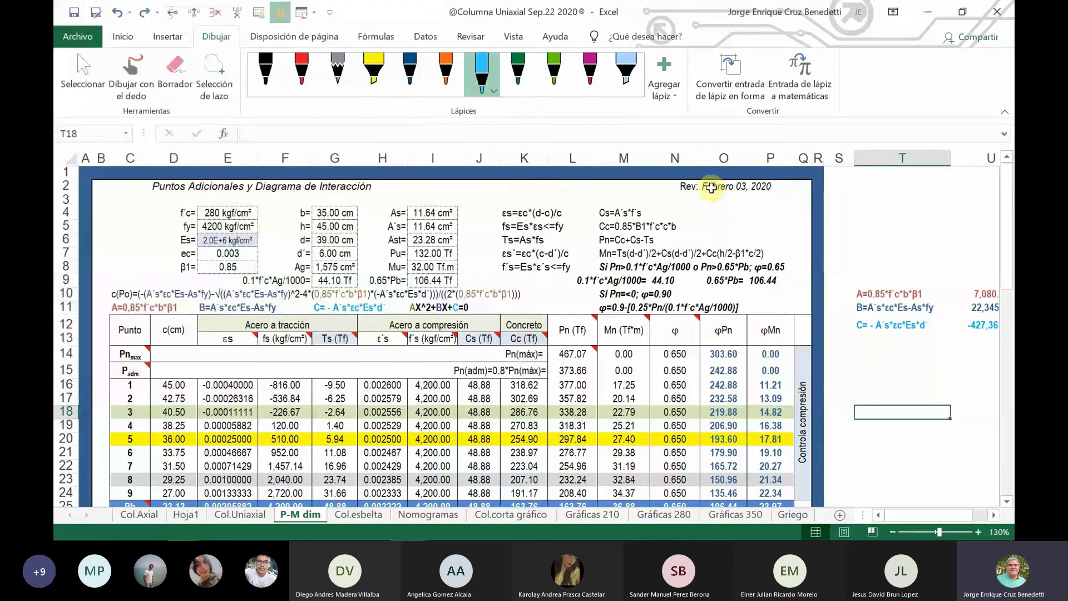
Set the revision date in cell O2 of the P-M dim sheet to Septiembre 22, 2020.
left_click(711, 188)
double_click(282, 135)
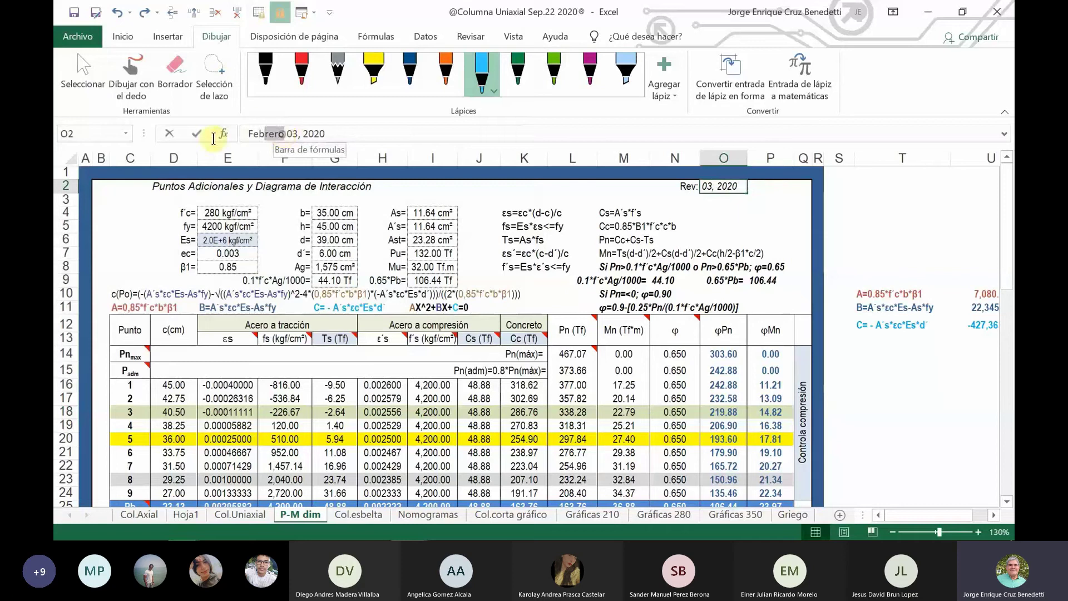
type("Septiembre")
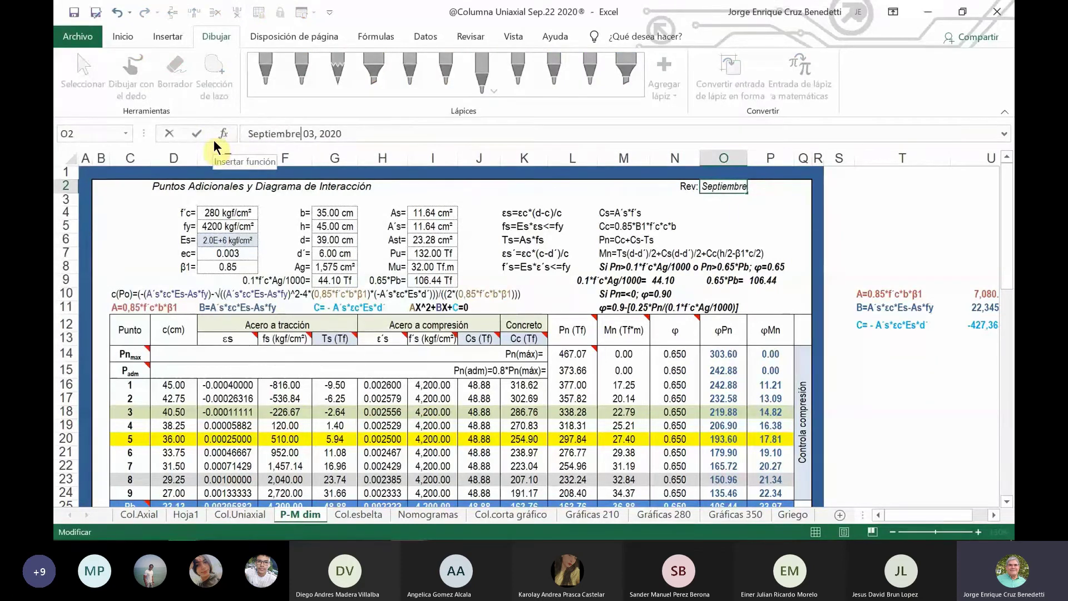
key("Right")
type("22")
key("Delete")
key("Delete")
key("Return")
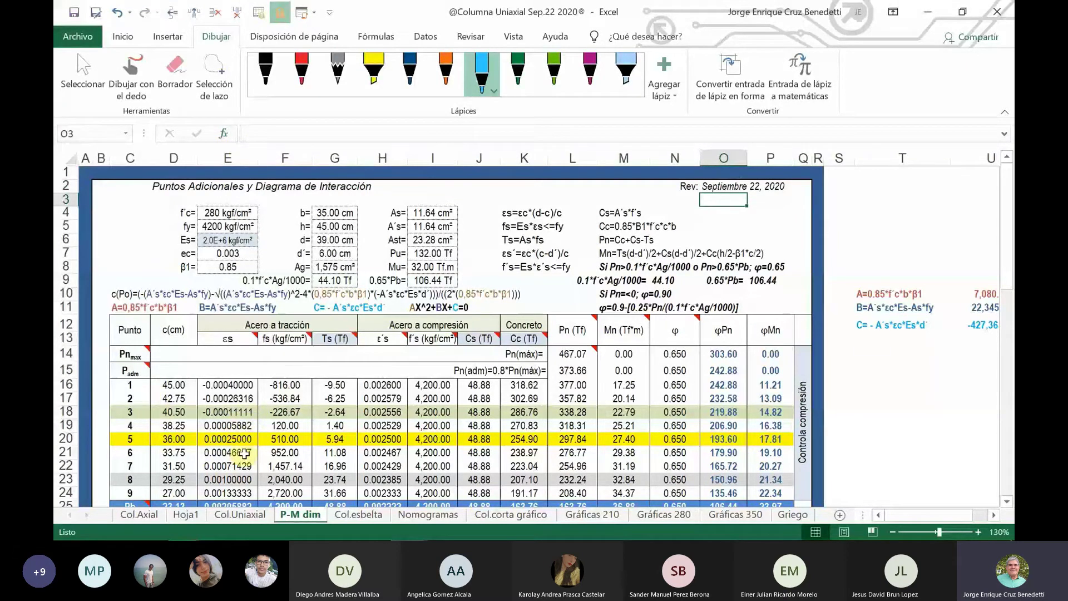
Check the participant list of the Microsoft Teams meeting against the student list in the Calif.Hormigón1 workbook.
mouse_move(334, 526)
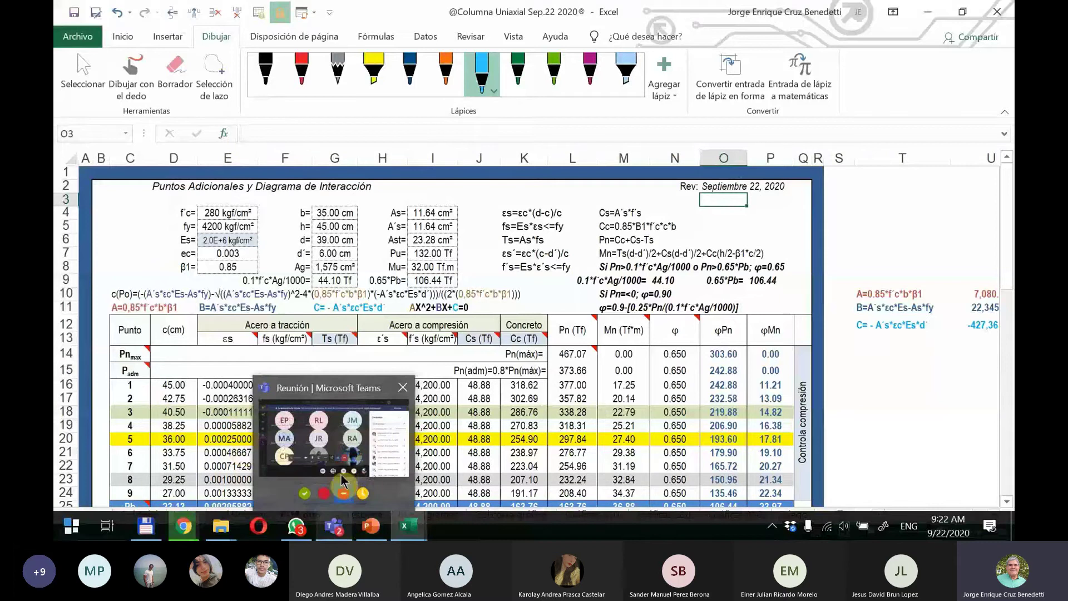
left_click(342, 480)
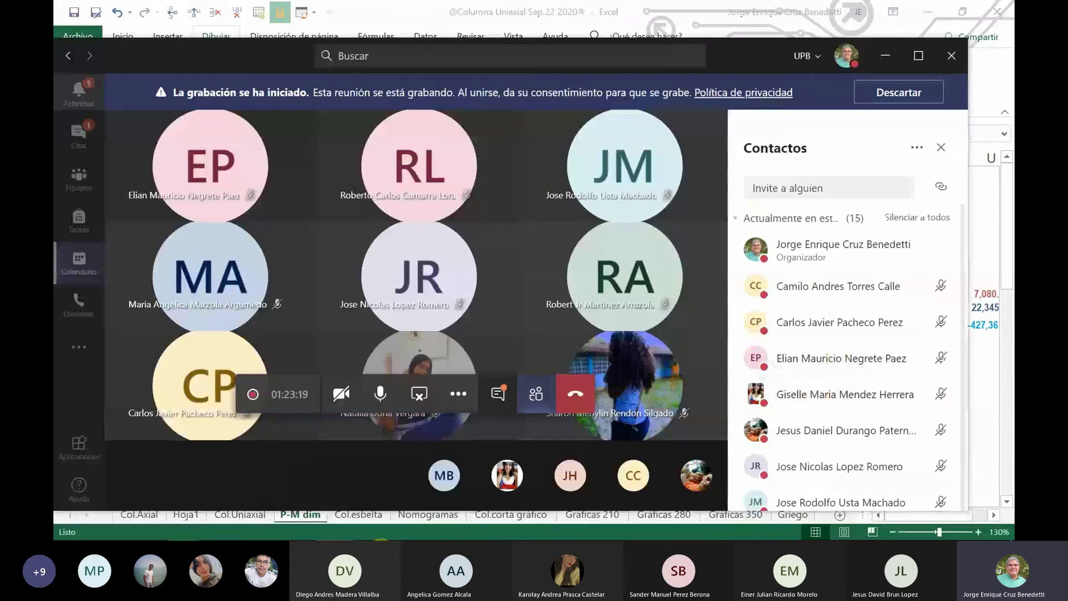
mouse_move(412, 531)
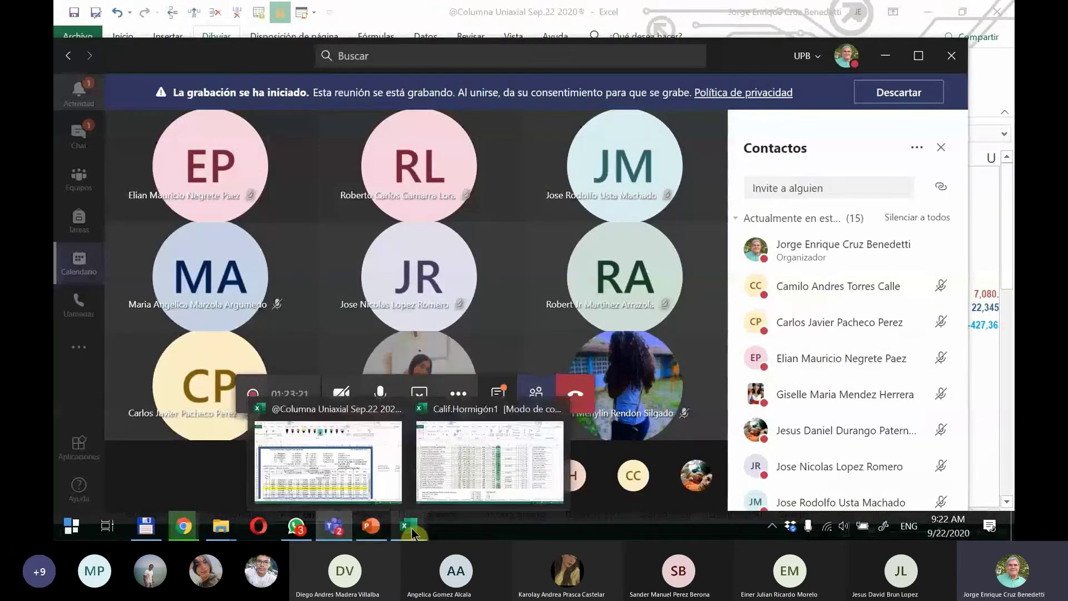
left_click(481, 465)
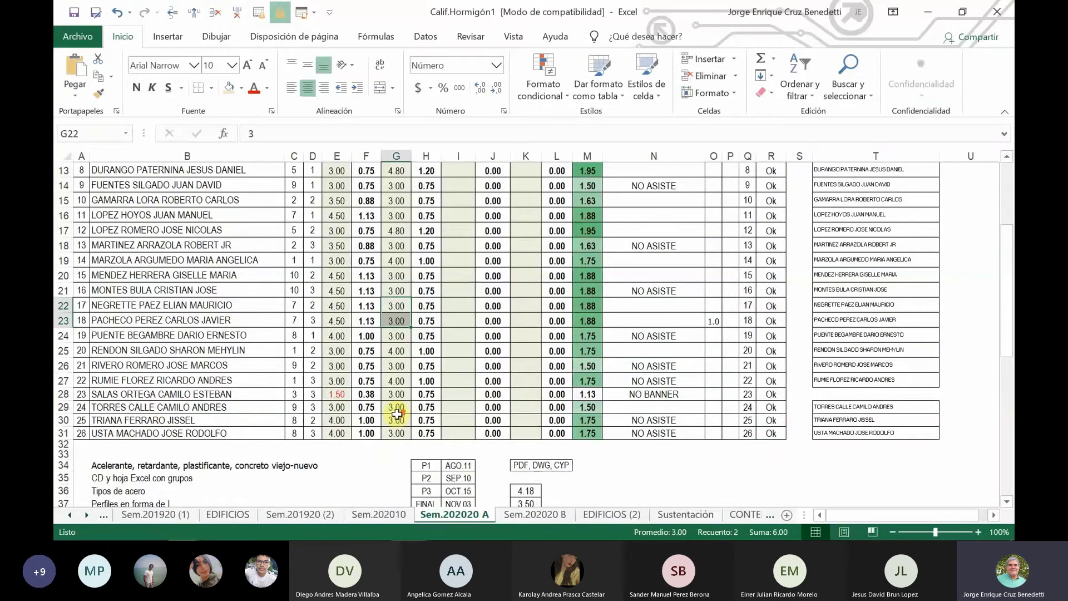
scroll(387, 419, "up", 1)
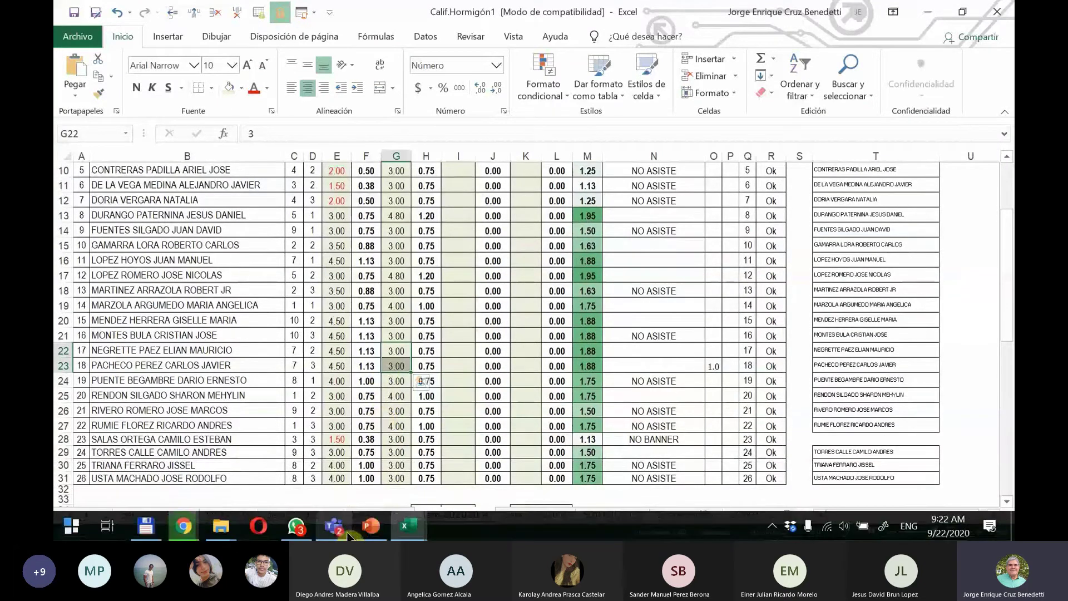
left_click(334, 525)
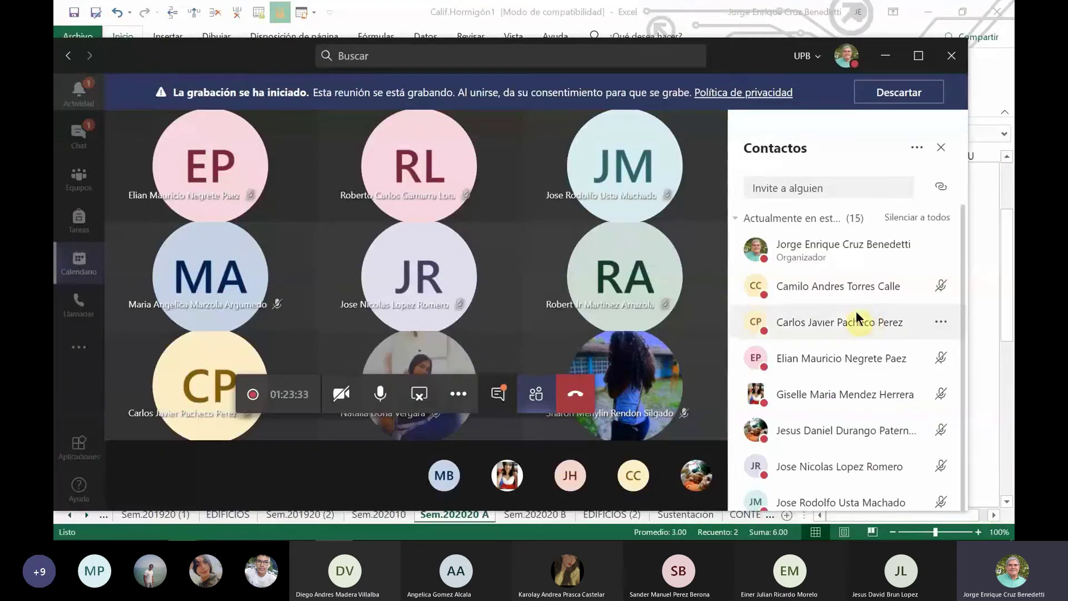
scroll(848, 321, "down", 5)
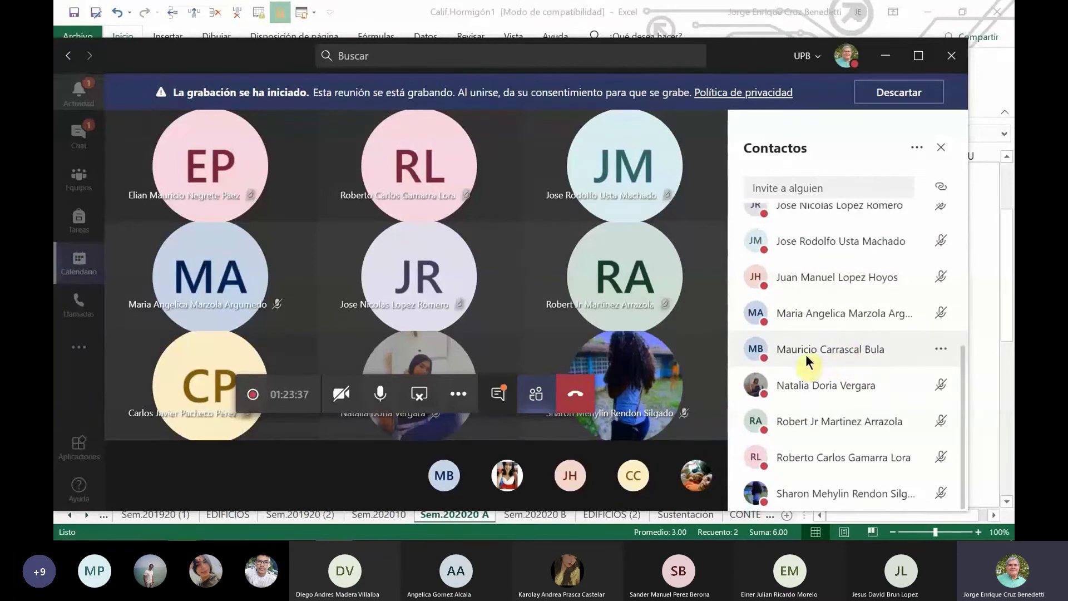
scroll(815, 358, "up", 5)
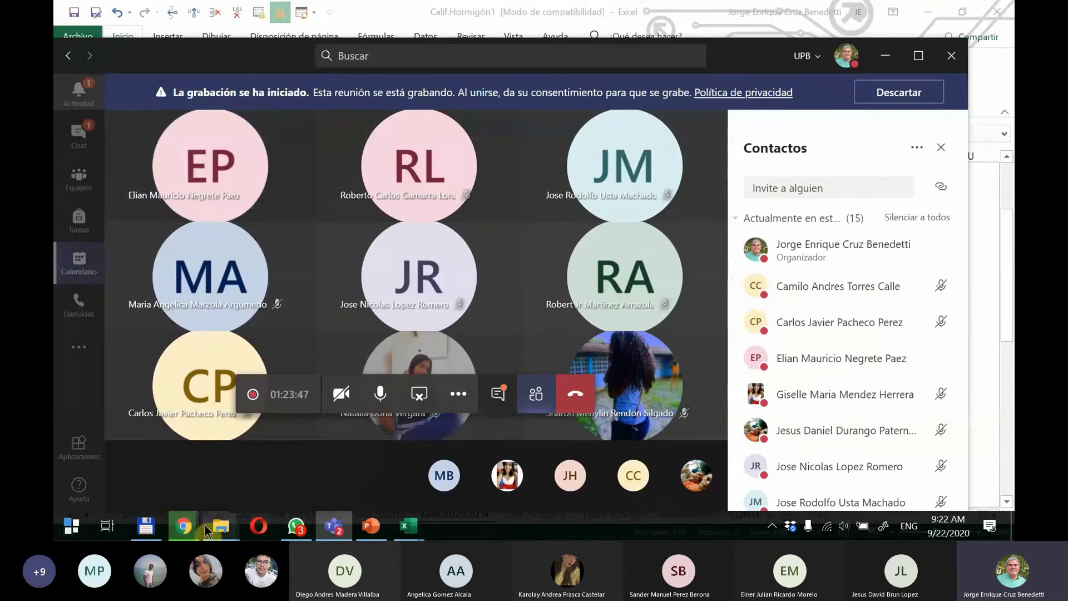
left_click(185, 525)
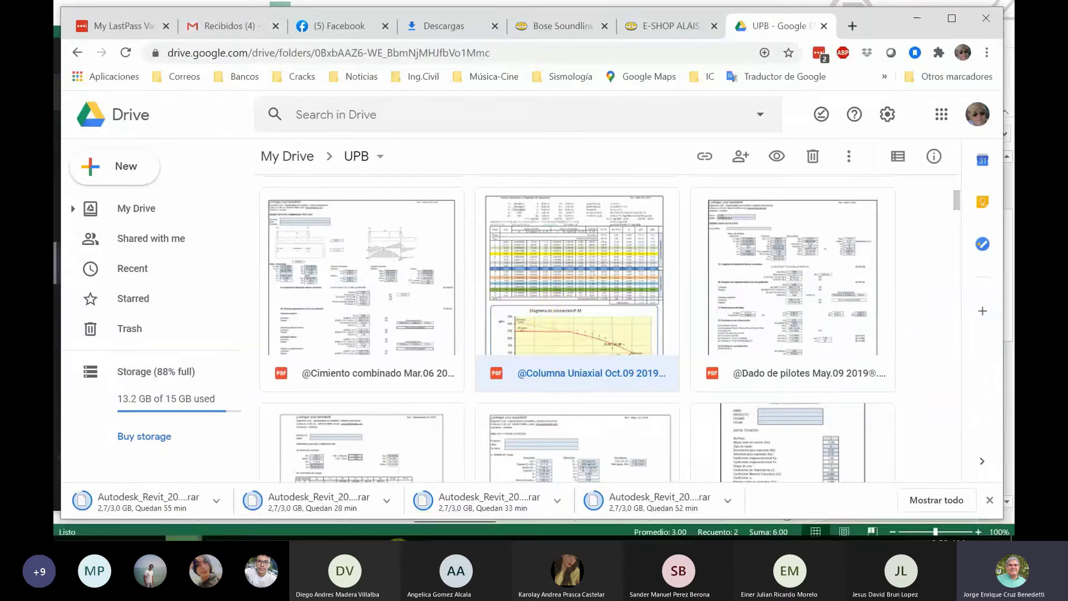
mouse_move(408, 530)
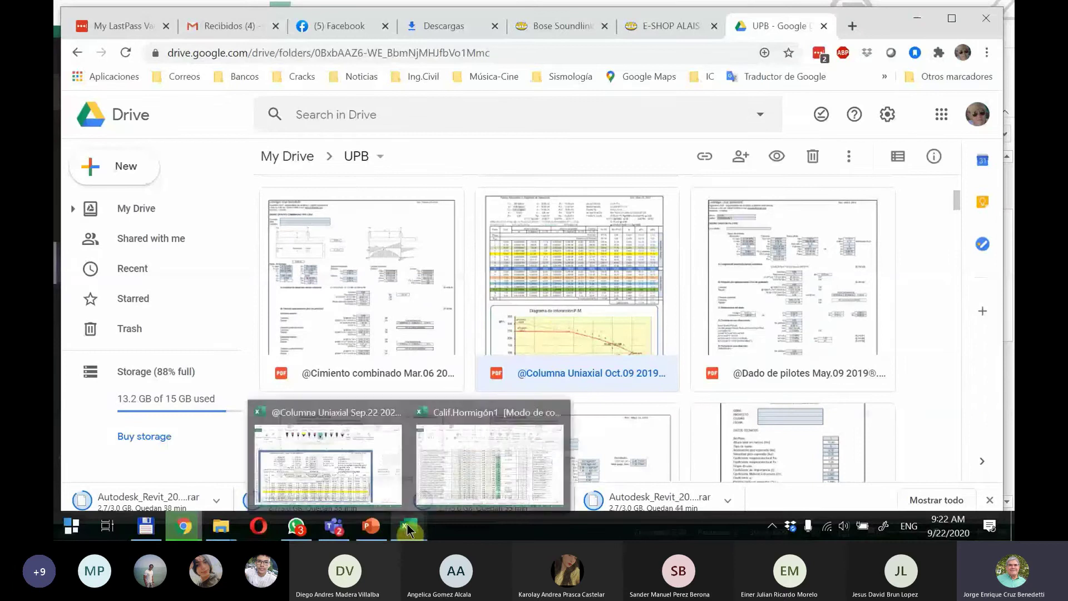
left_click(349, 468)
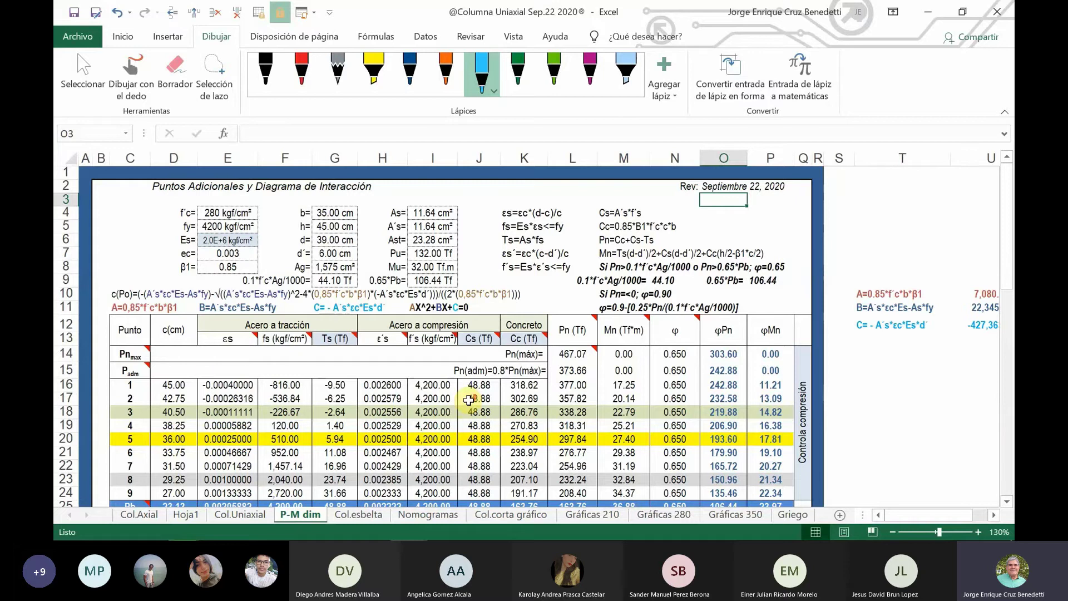
scroll(468, 400, "down", 2)
scroll(469, 400, "down", 1)
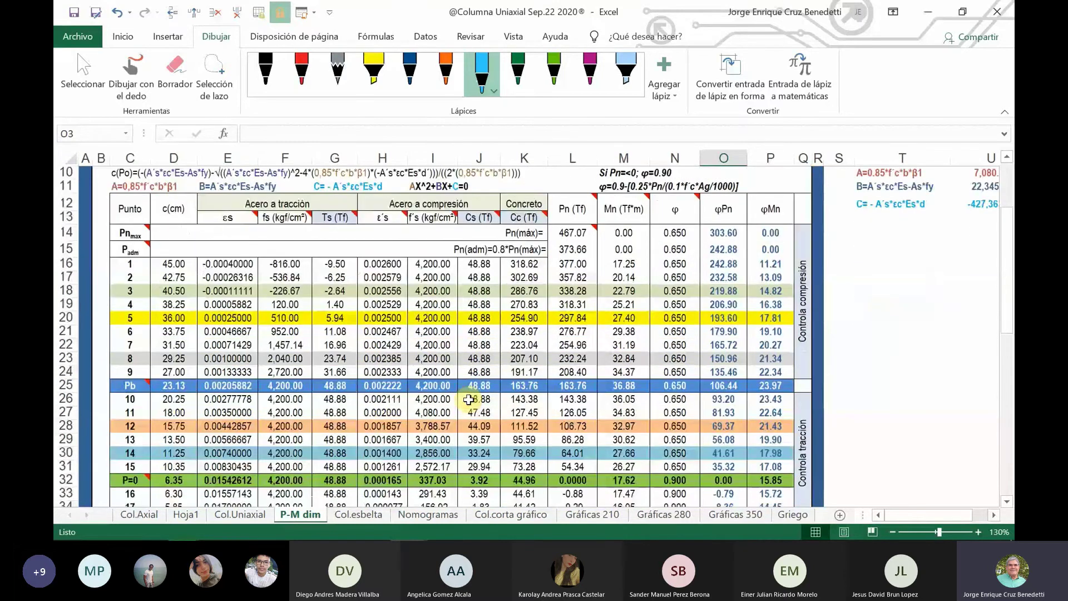
scroll(468, 400, "down", 4)
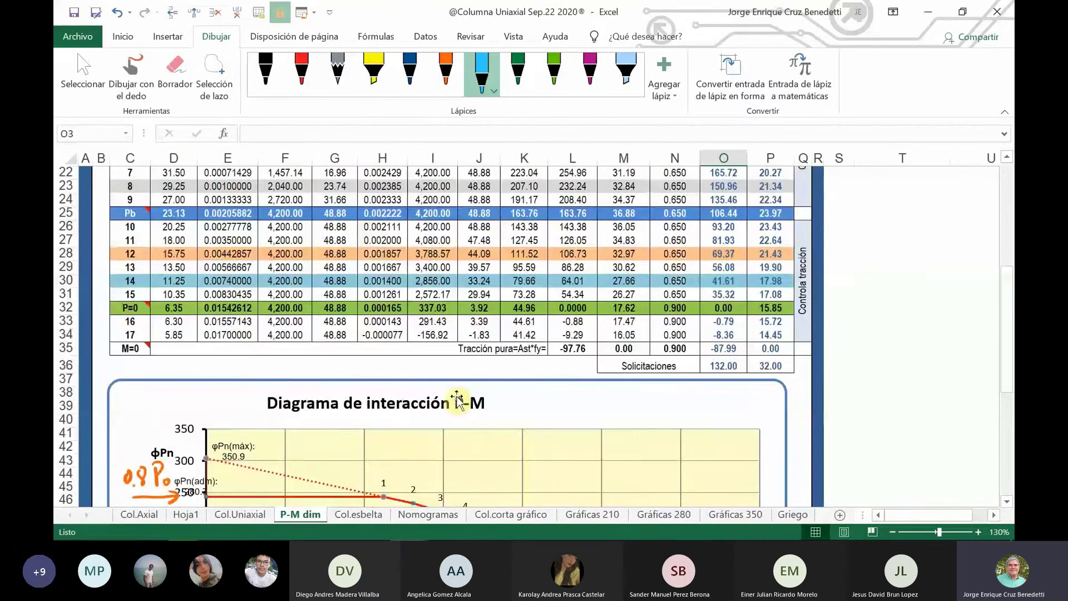
scroll(457, 399, "down", 4)
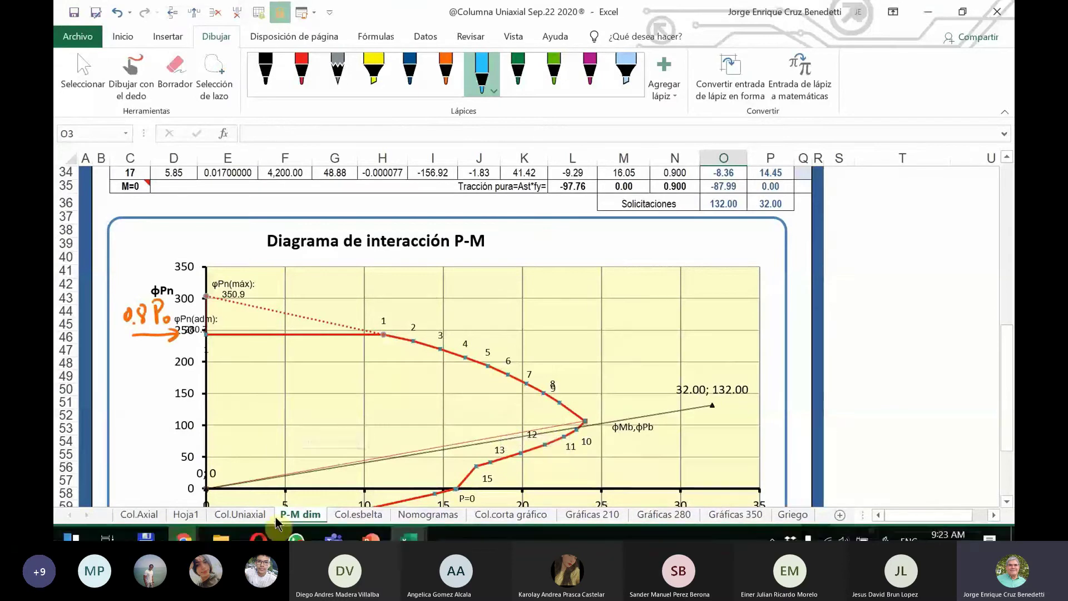
Switch to Total Commander and open Op1_210.jpg from UPB, HORMIGÓN I, 10-COL.CORTAS FLEXO-COMPRESIÓN, f´c=210.
left_click(149, 526)
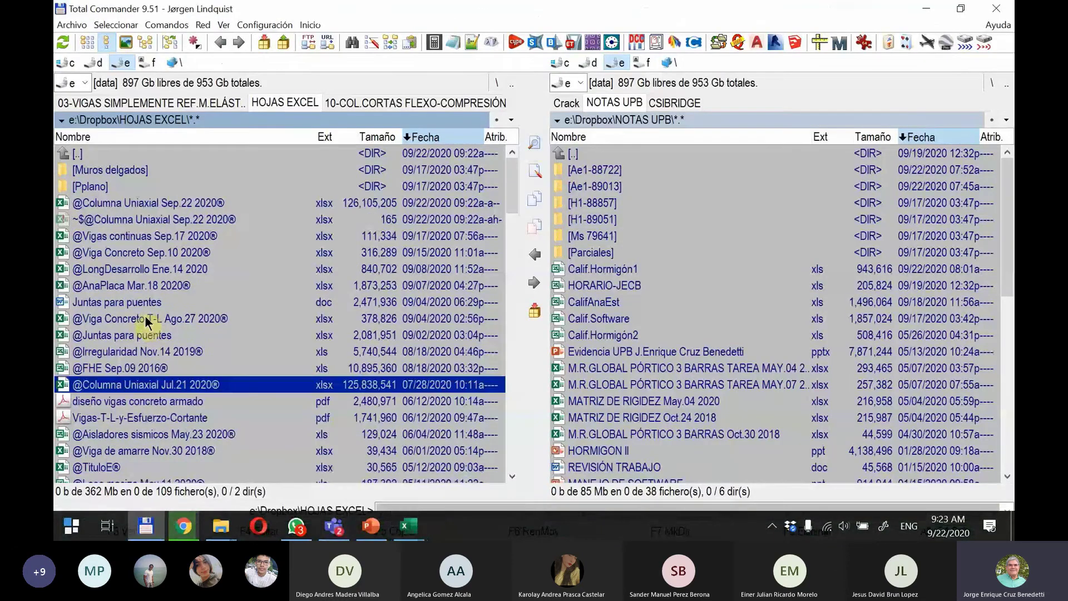
left_click(498, 120)
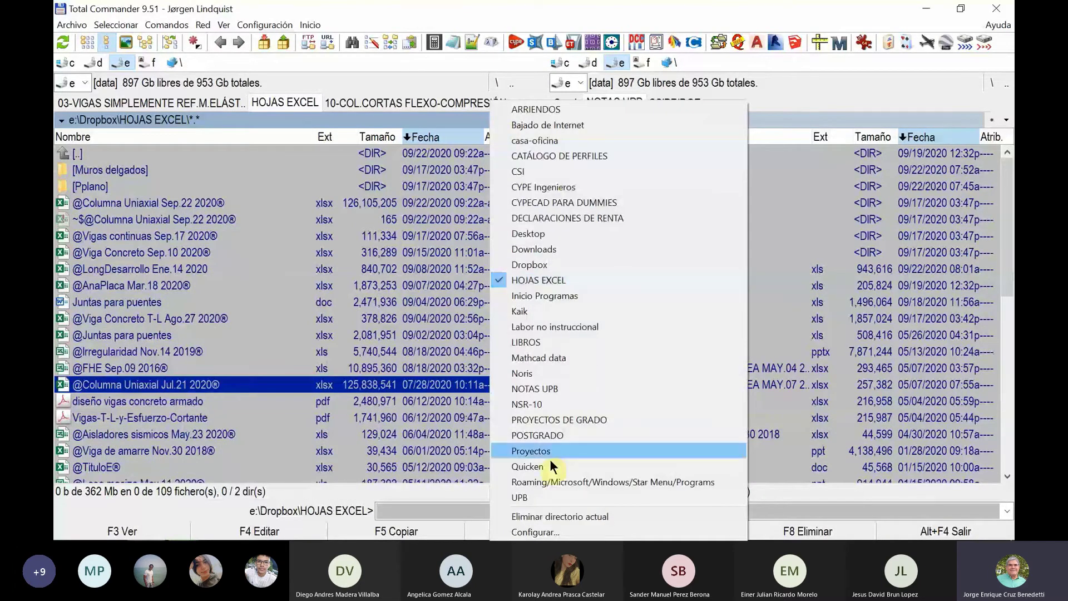
left_click(539, 498)
left_click(128, 190)
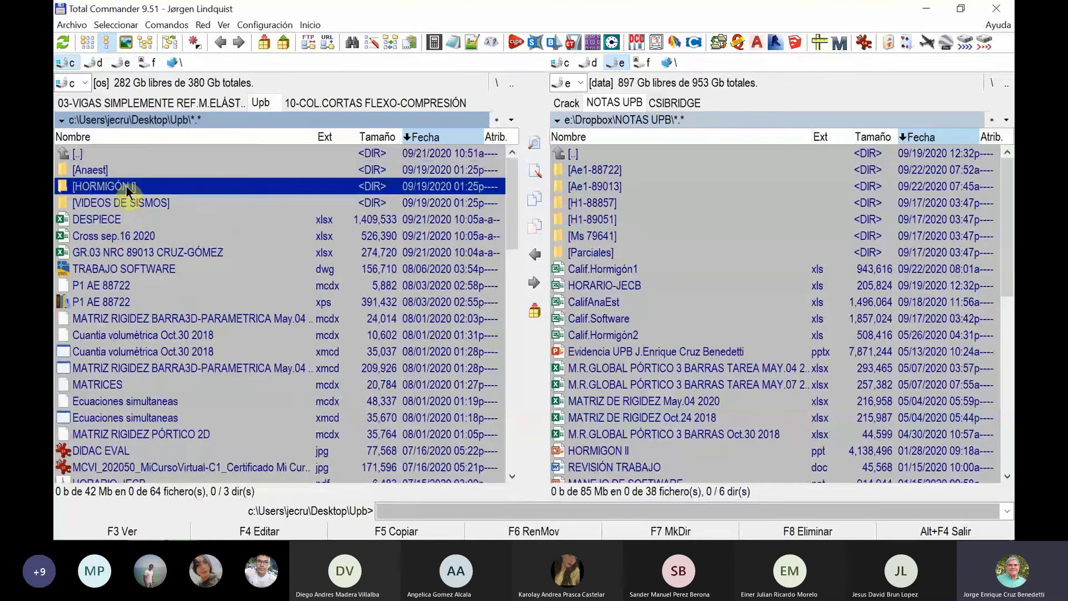
double_click(127, 189)
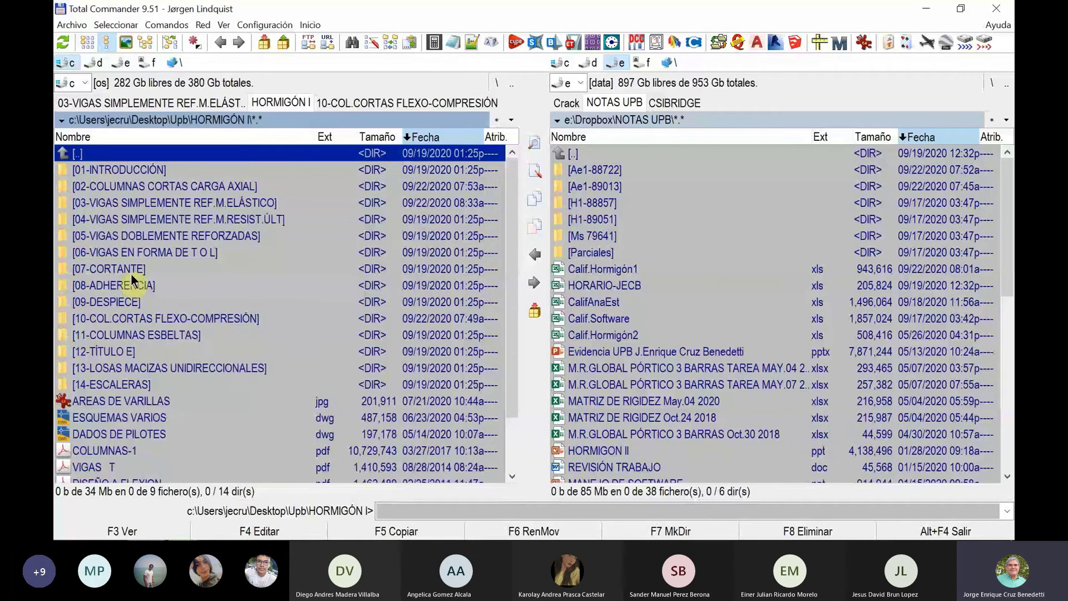
double_click(148, 319)
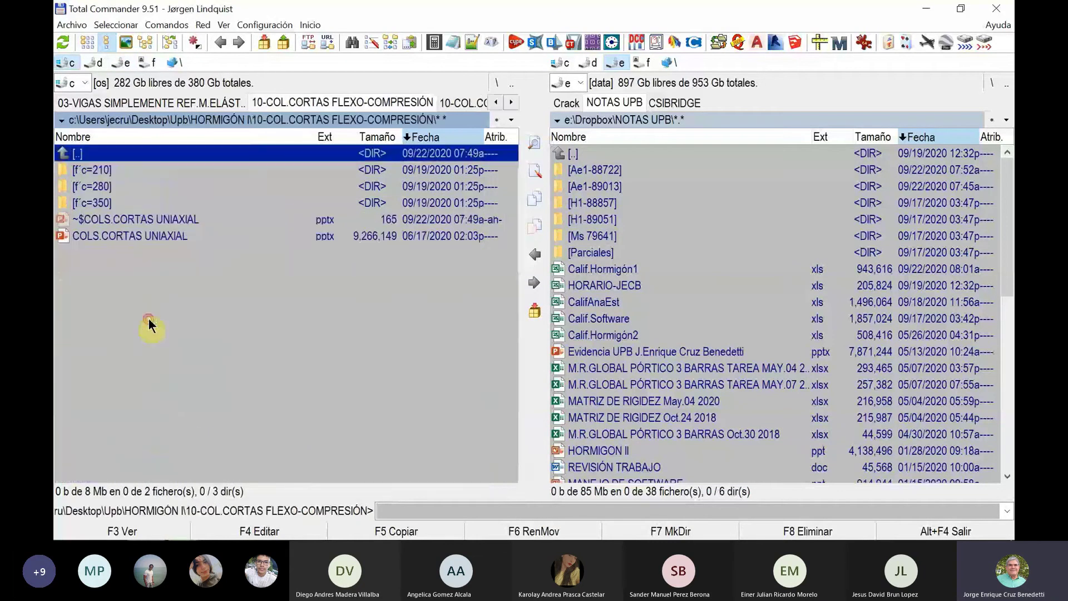
double_click(112, 168)
double_click(100, 401)
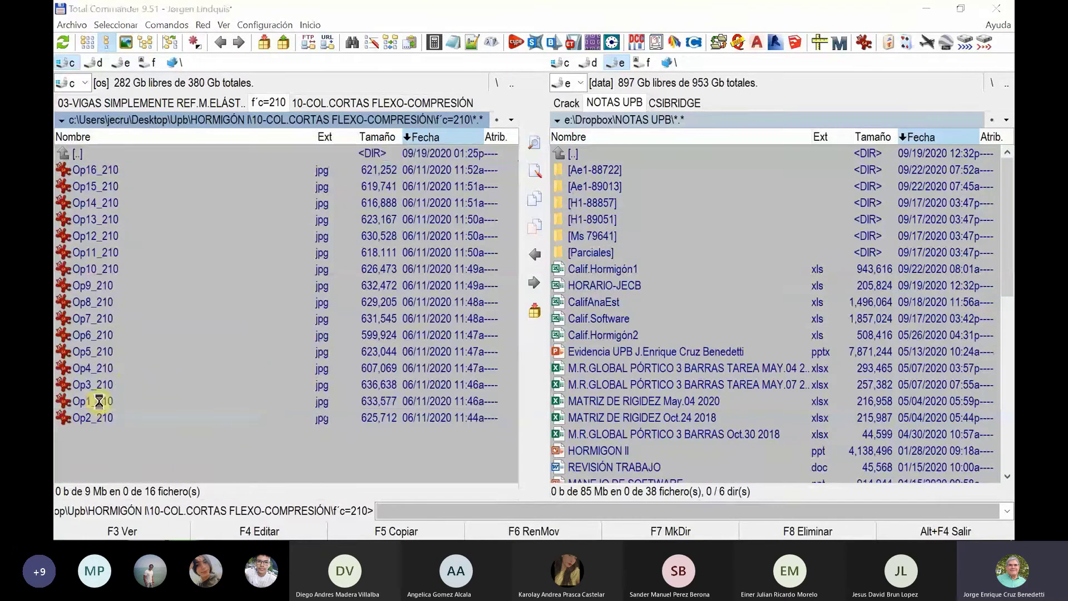
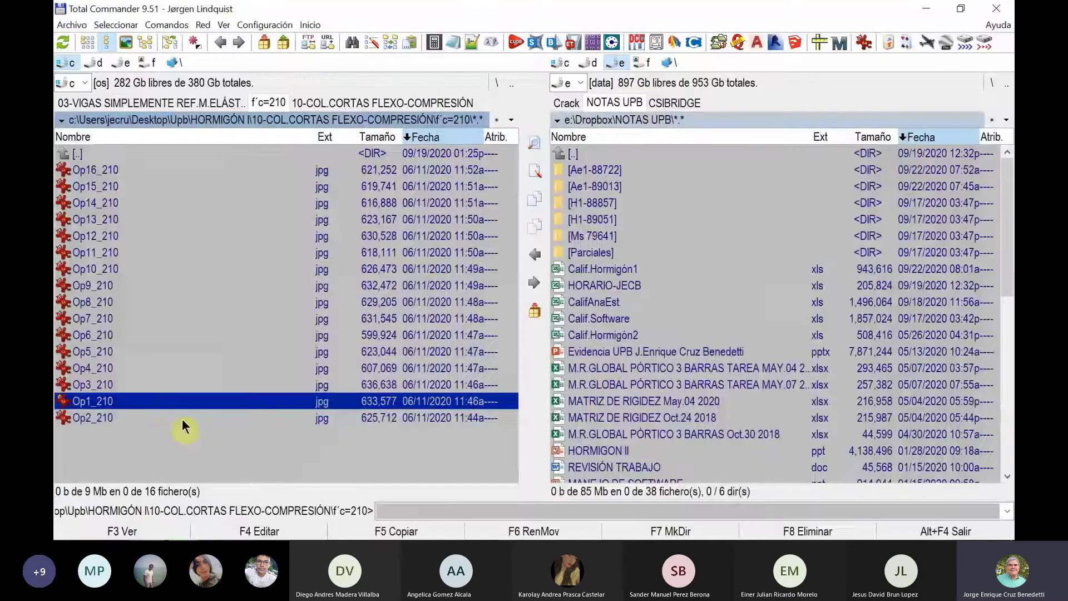
mouse_move(393, 537)
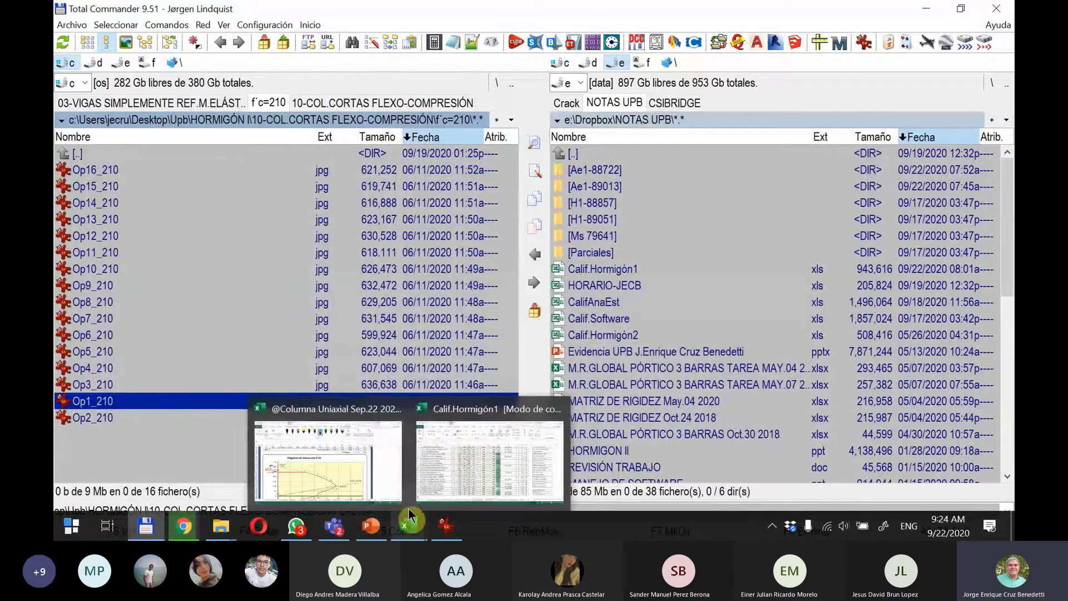
left_click(322, 451)
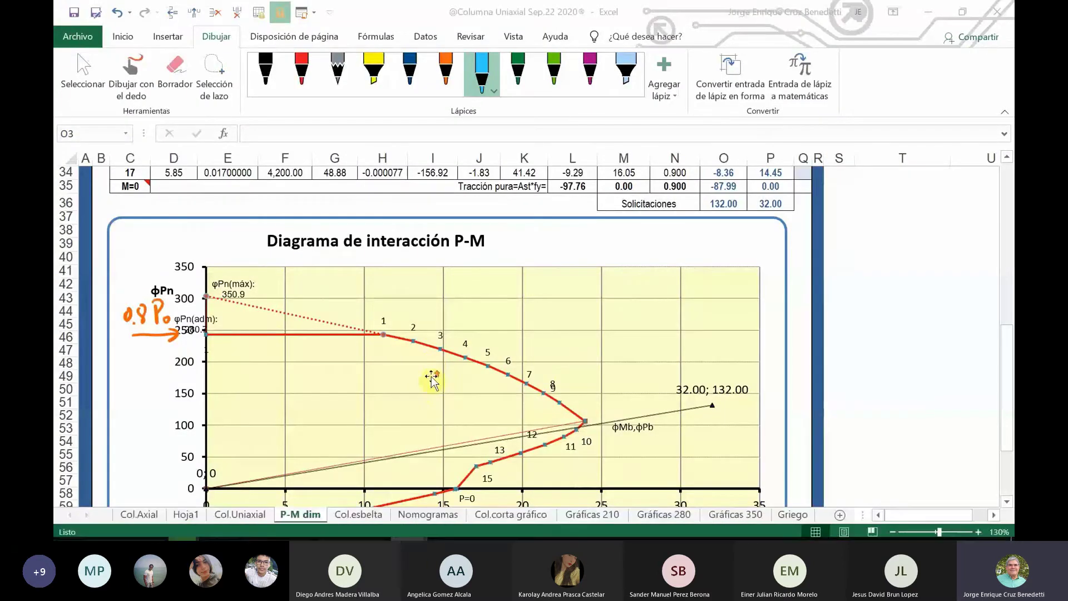
scroll(435, 378, "up", 7)
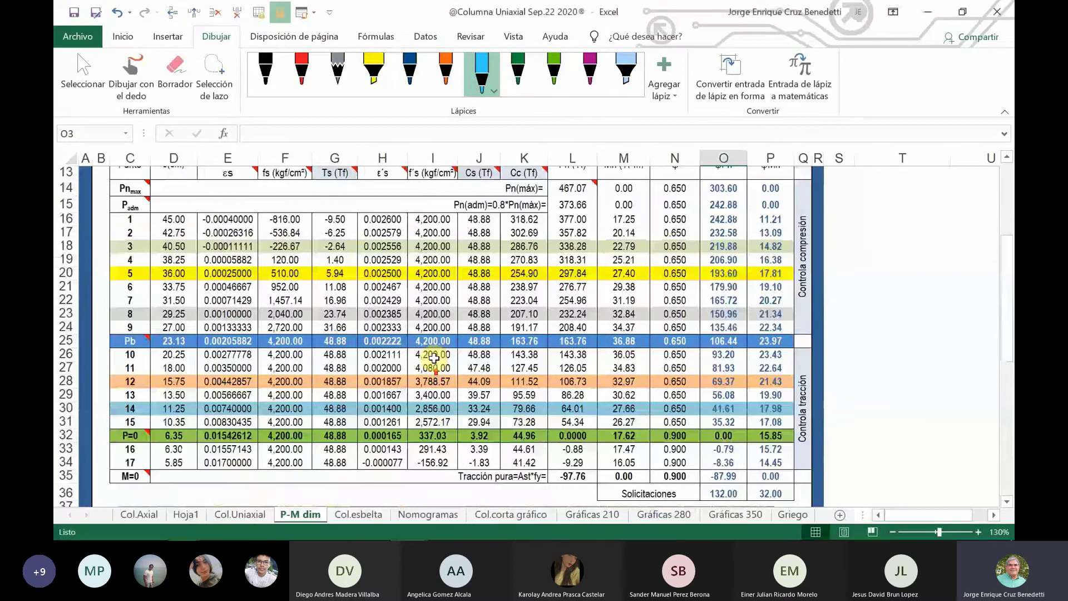
scroll(434, 359, "up", 2)
scroll(423, 346, "up", 2)
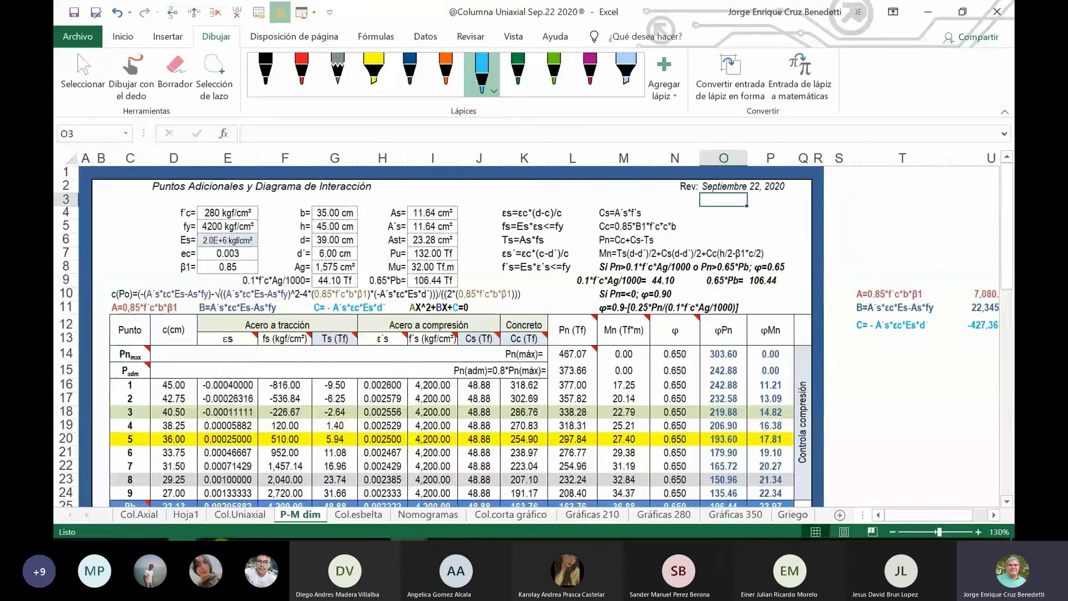
mouse_move(205, 535)
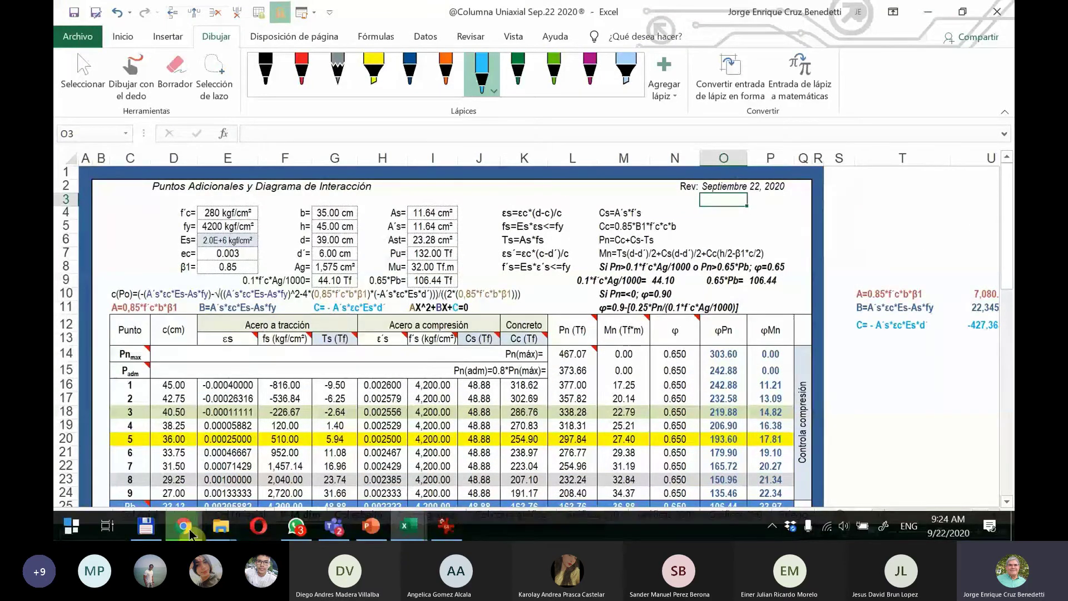
left_click(189, 533)
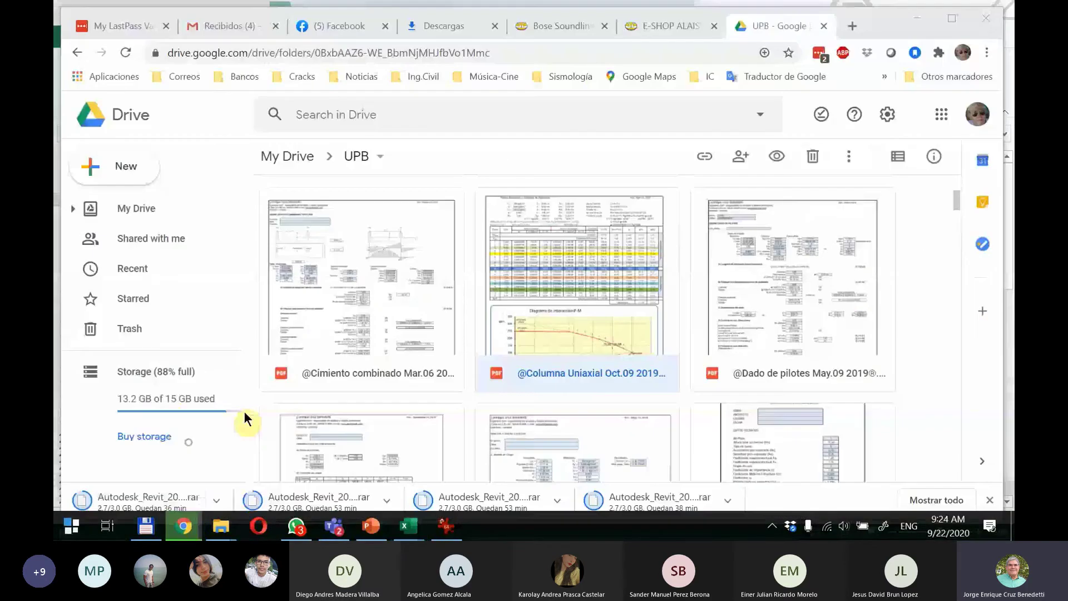
double_click(587, 266)
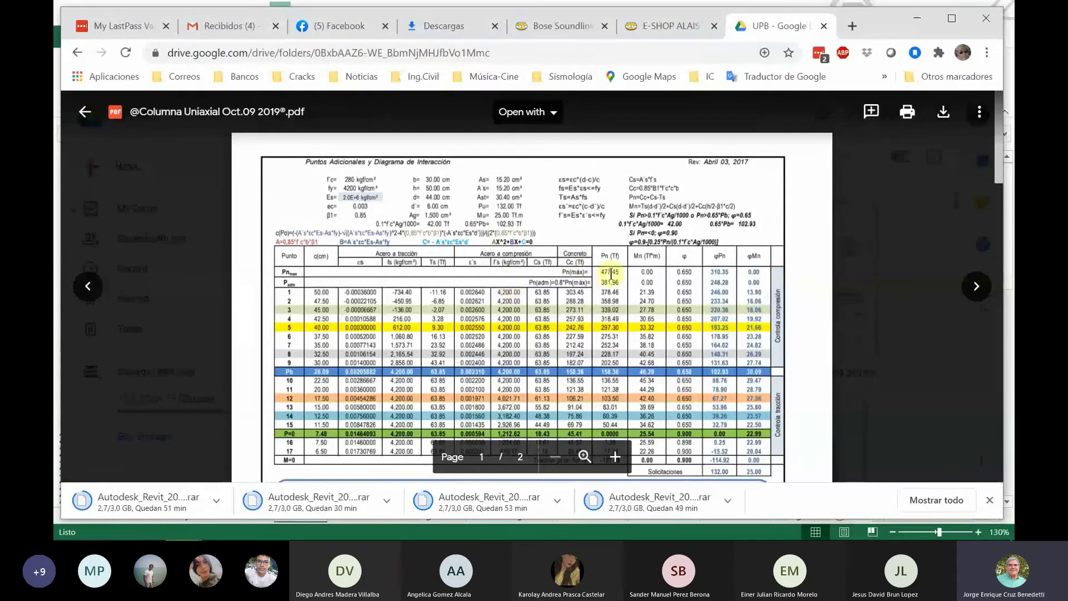
Look through both pages of the column PDF and close its preview to return to the UPB folder.
scroll(640, 271, "down", 4)
scroll(639, 271, "down", 10)
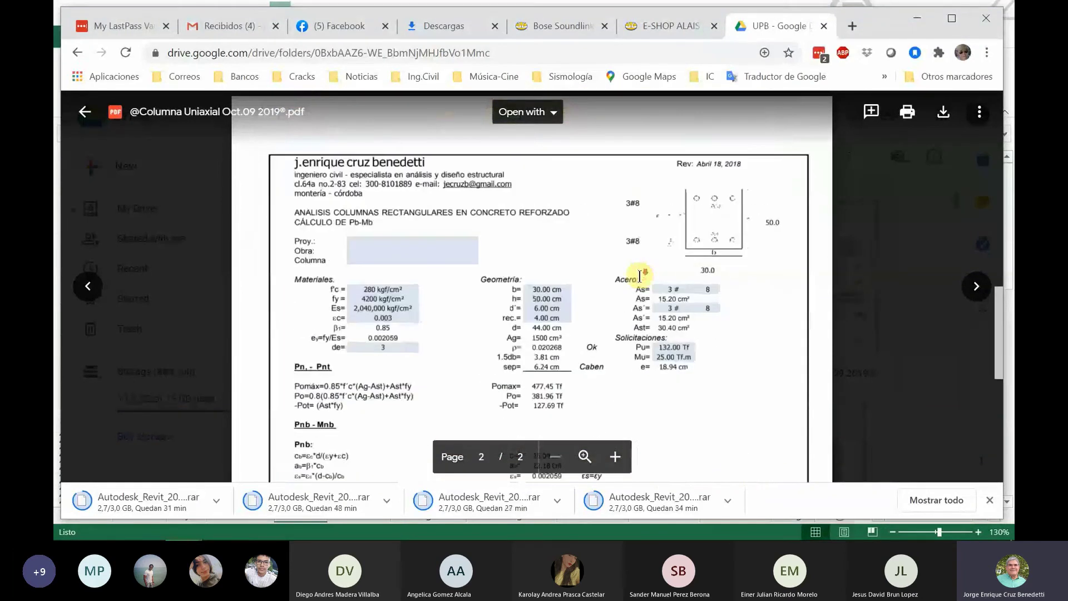
scroll(639, 275, "down", 4)
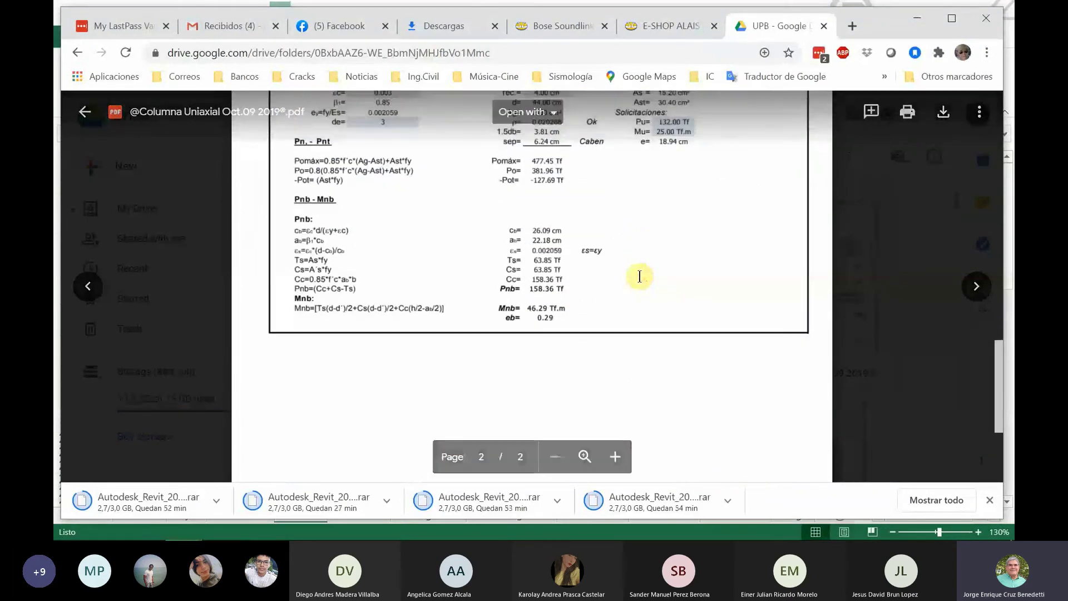
scroll(640, 276, "up", 1)
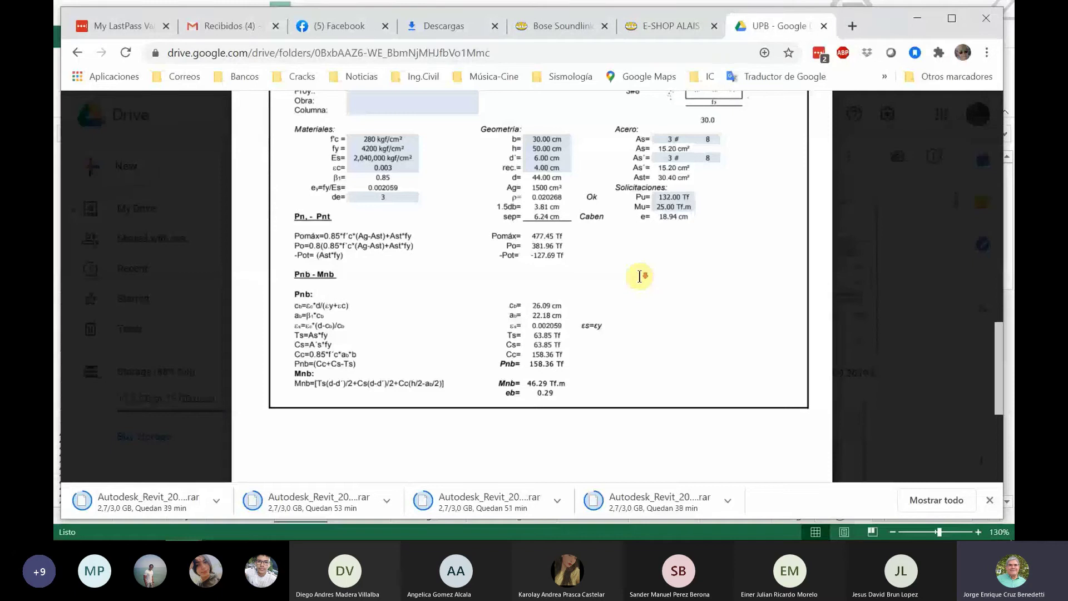
scroll(639, 277, "down", 4)
scroll(641, 276, "up", 15)
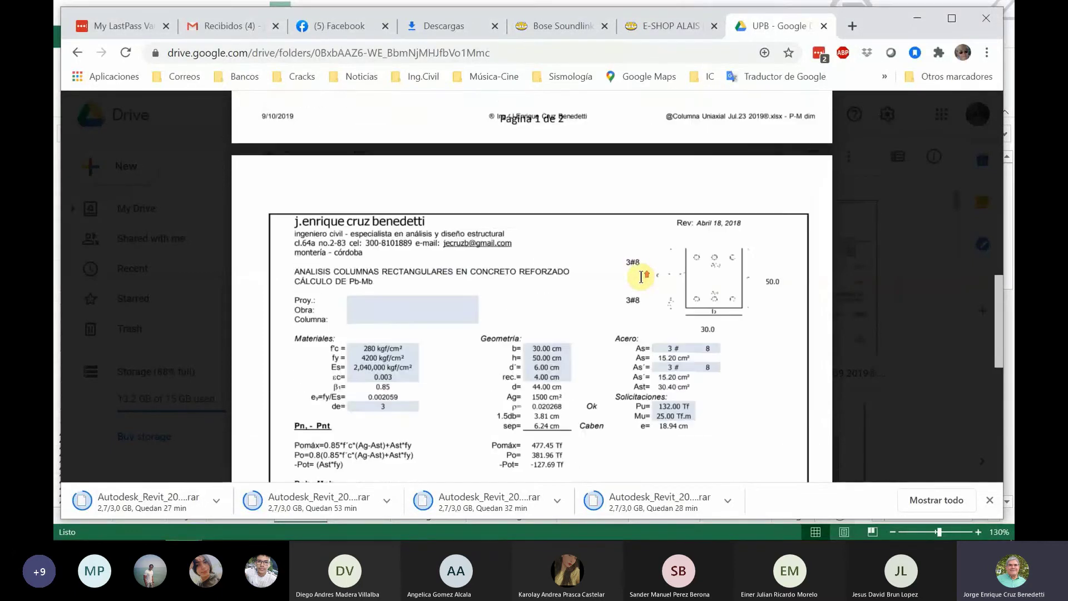
scroll(642, 276, "up", 3)
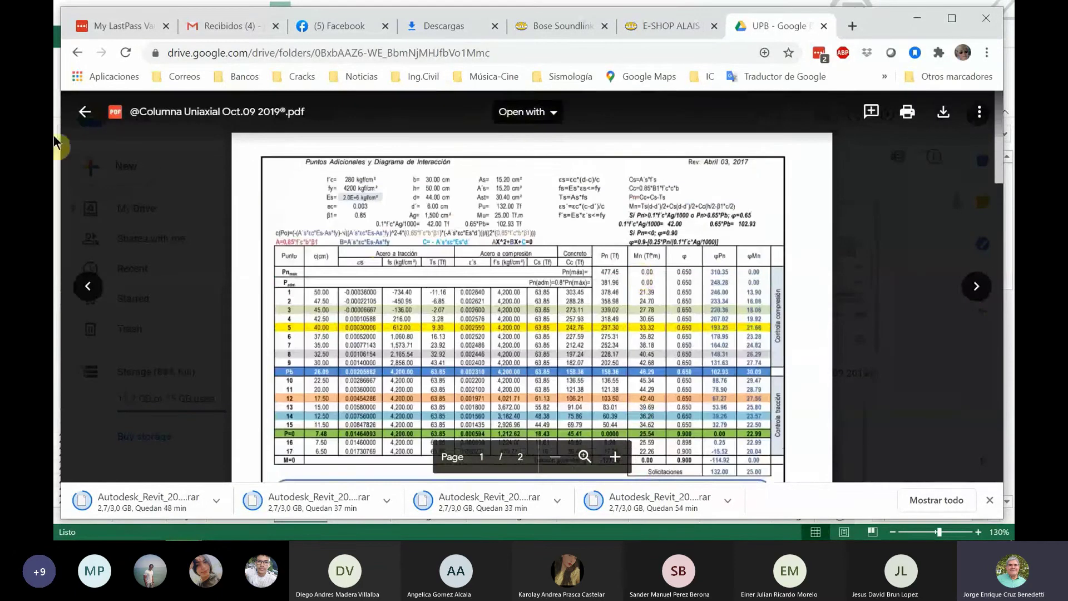
left_click(87, 115)
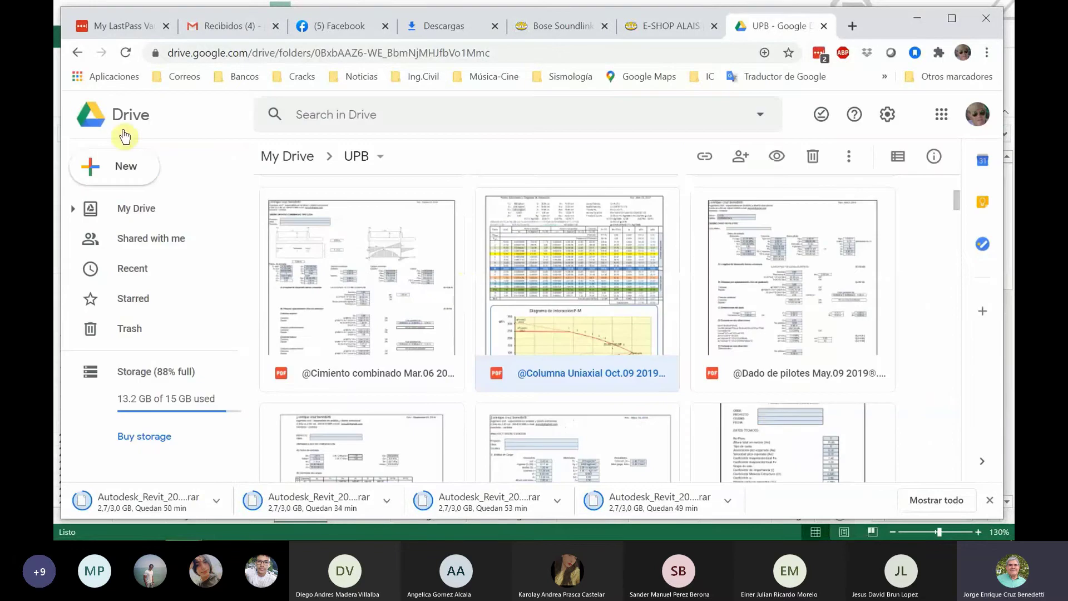
mouse_move(349, 537)
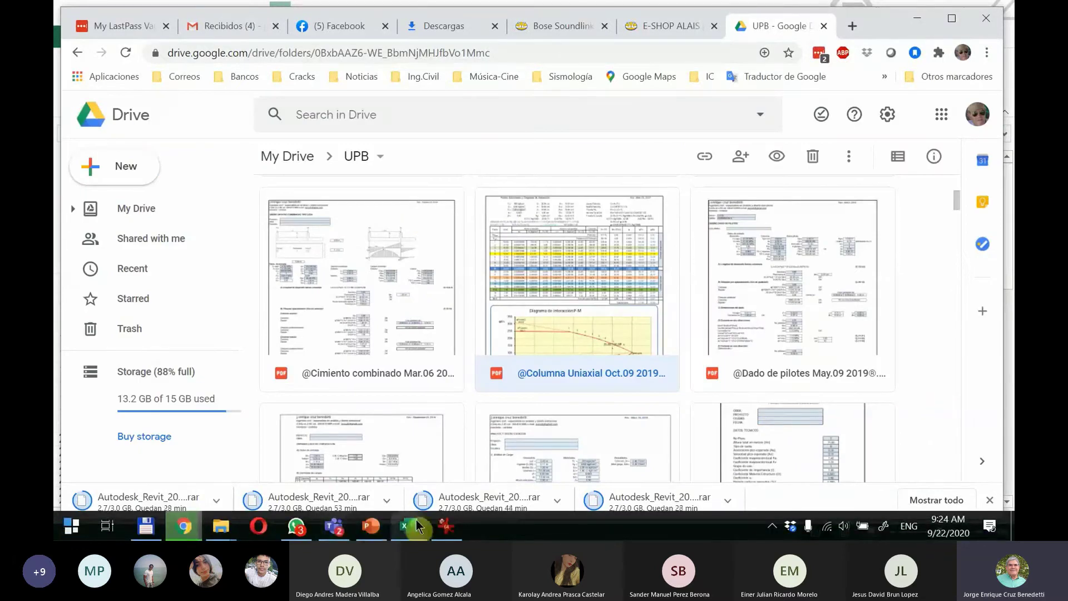
mouse_move(408, 526)
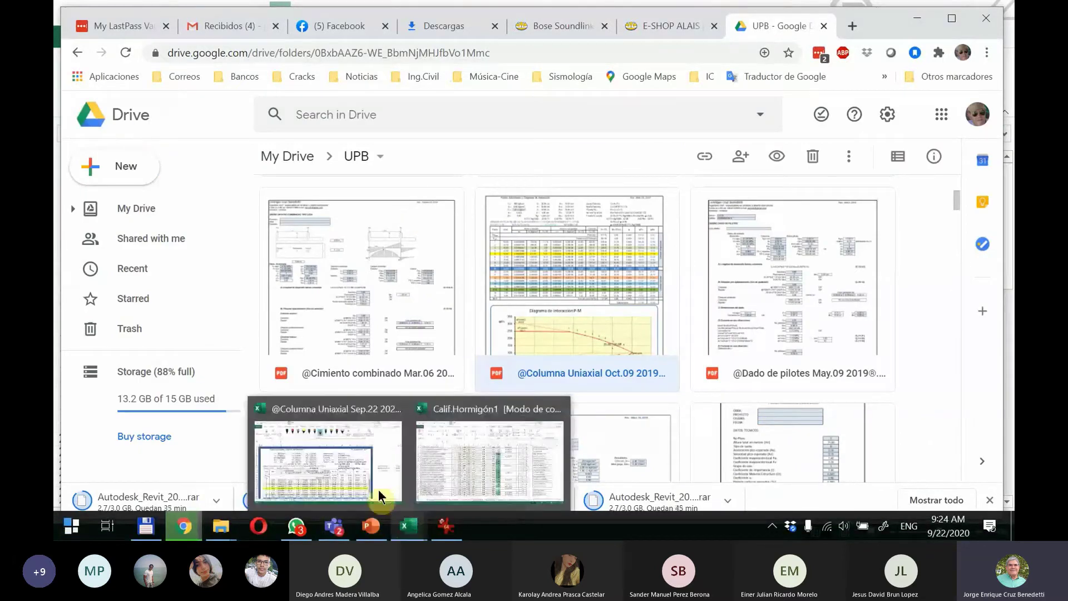
left_click(362, 458)
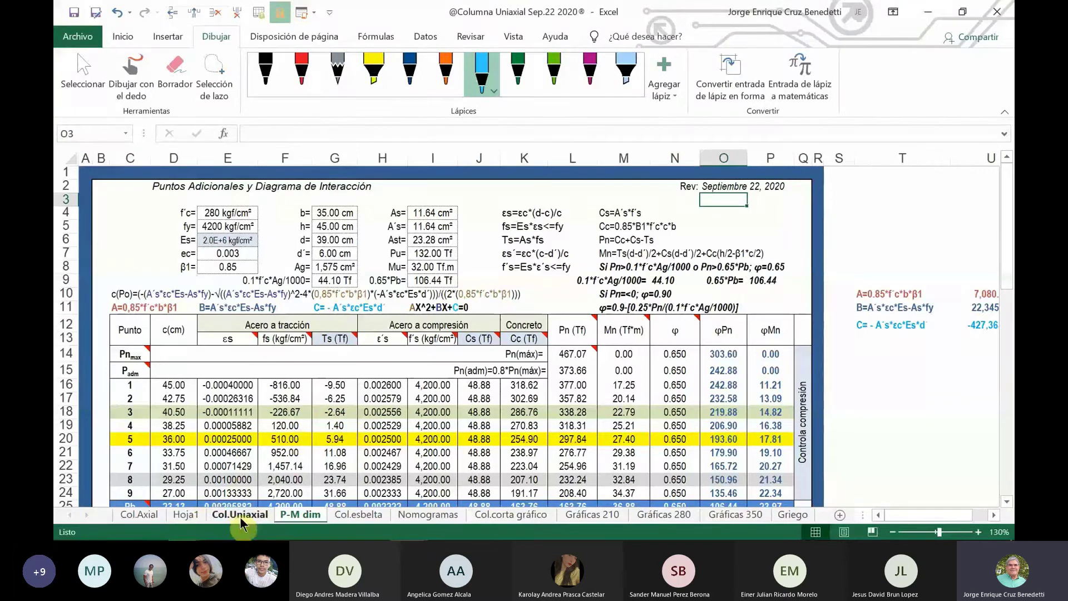
left_click(241, 515)
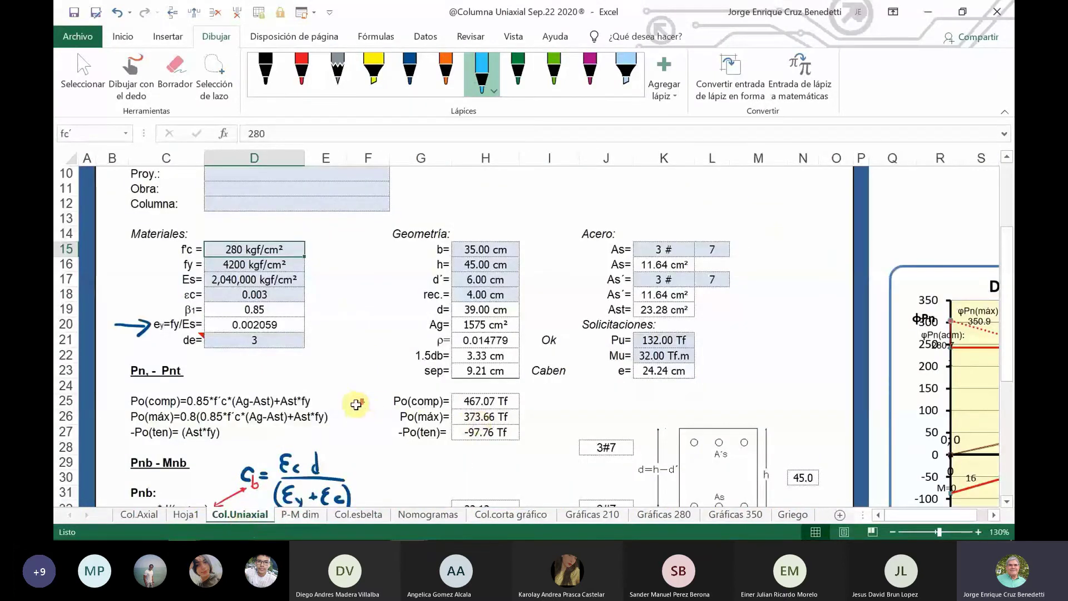
scroll(356, 405, "down", 1)
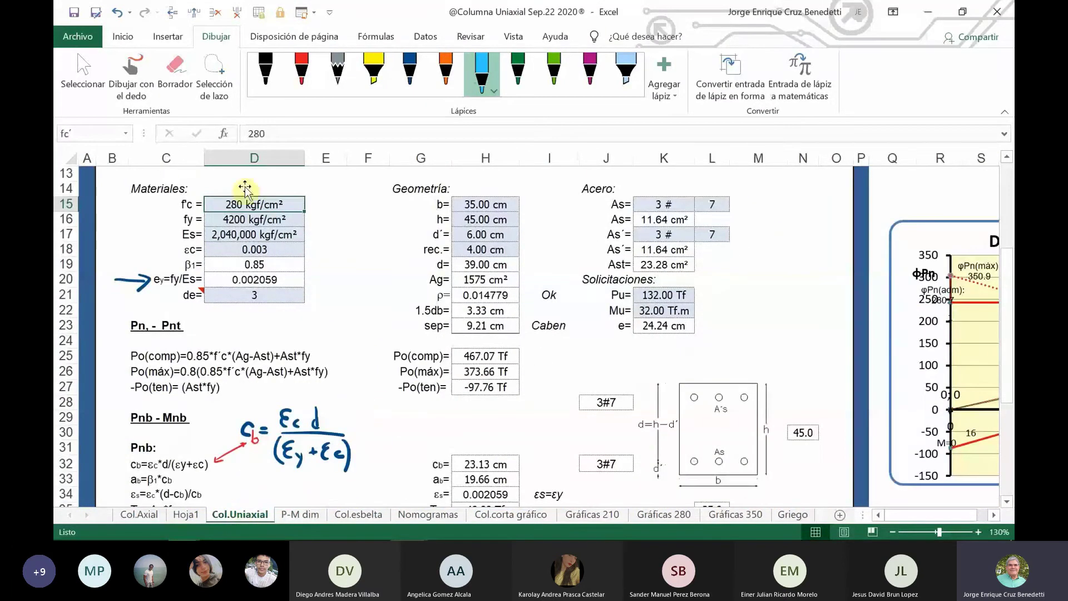
left_click(175, 75)
mouse_move(145, 278)
left_mouse_down()
mouse_move(285, 448)
mouse_move(251, 433)
mouse_move(286, 418)
left_mouse_up()
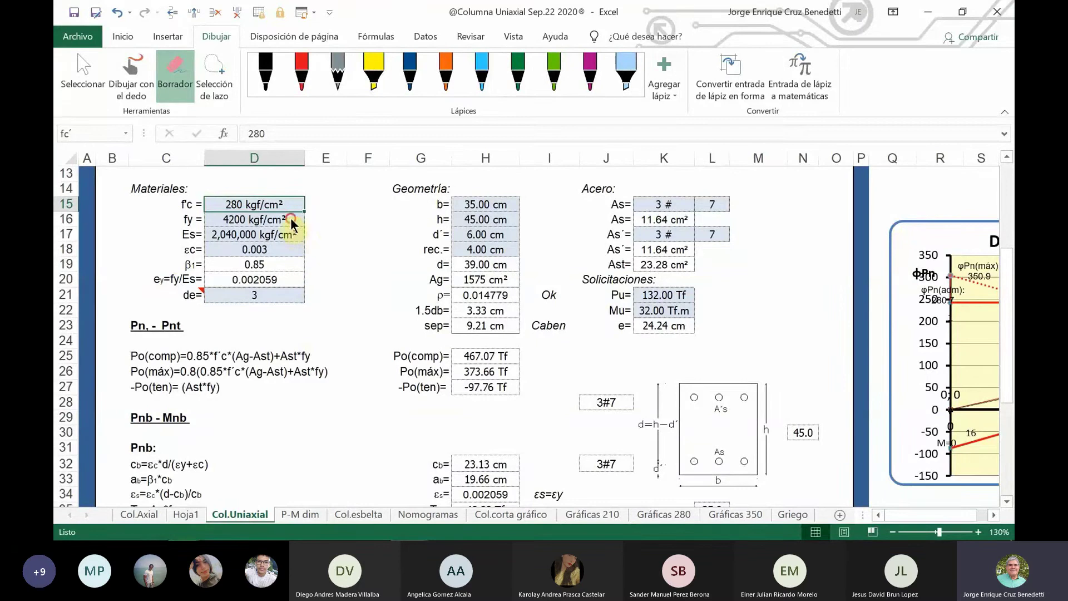
left_click(79, 66)
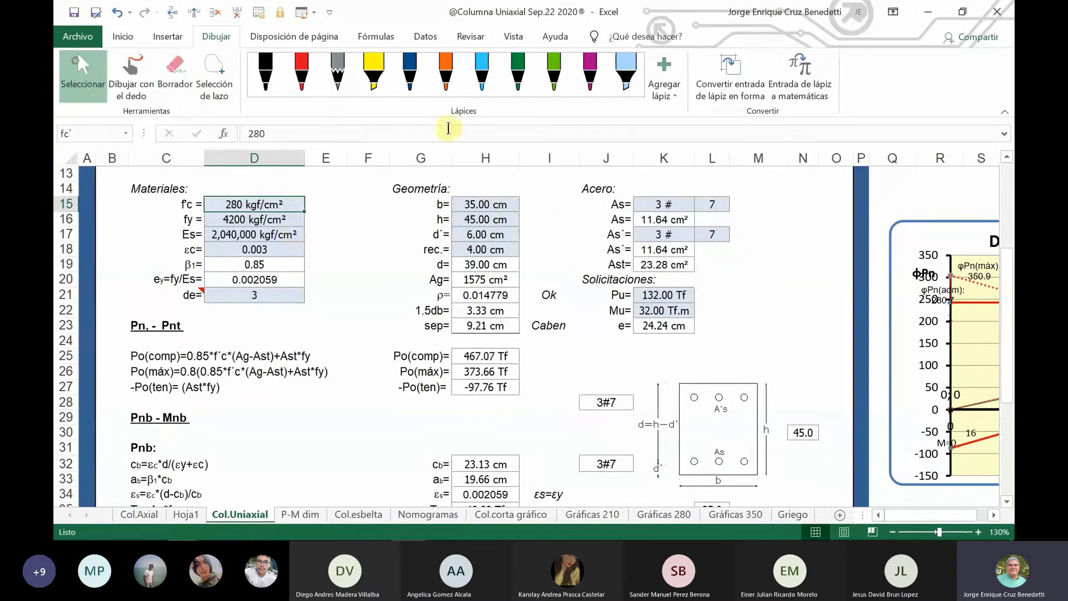
Go through the column's b, h and d´ geometry inputs and the As and As´ bar quantities on Col.Uniaxial.
left_click(503, 207)
key("Return")
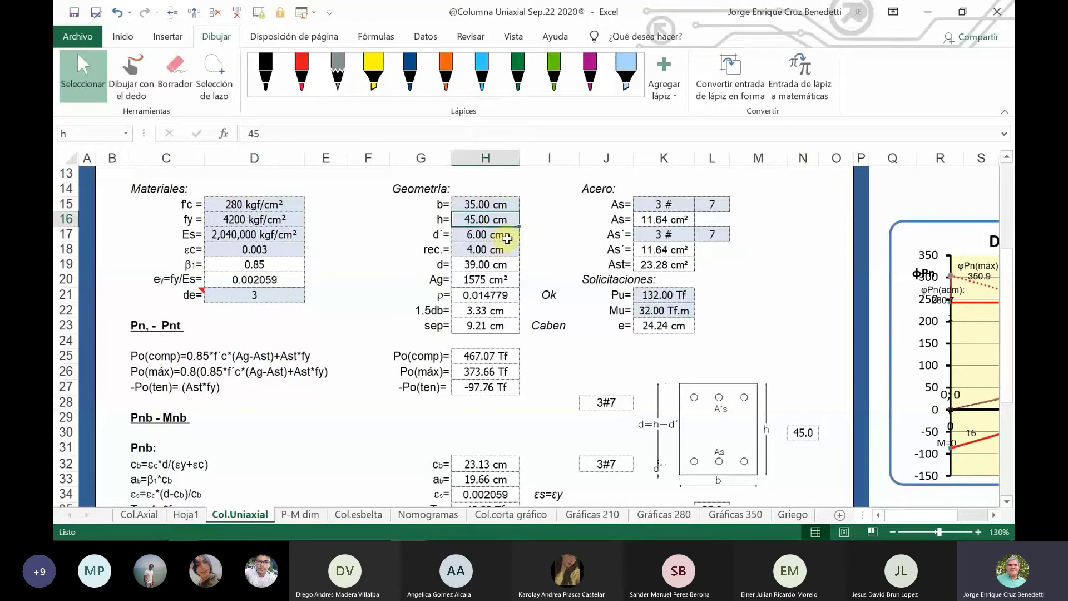
left_click(506, 238)
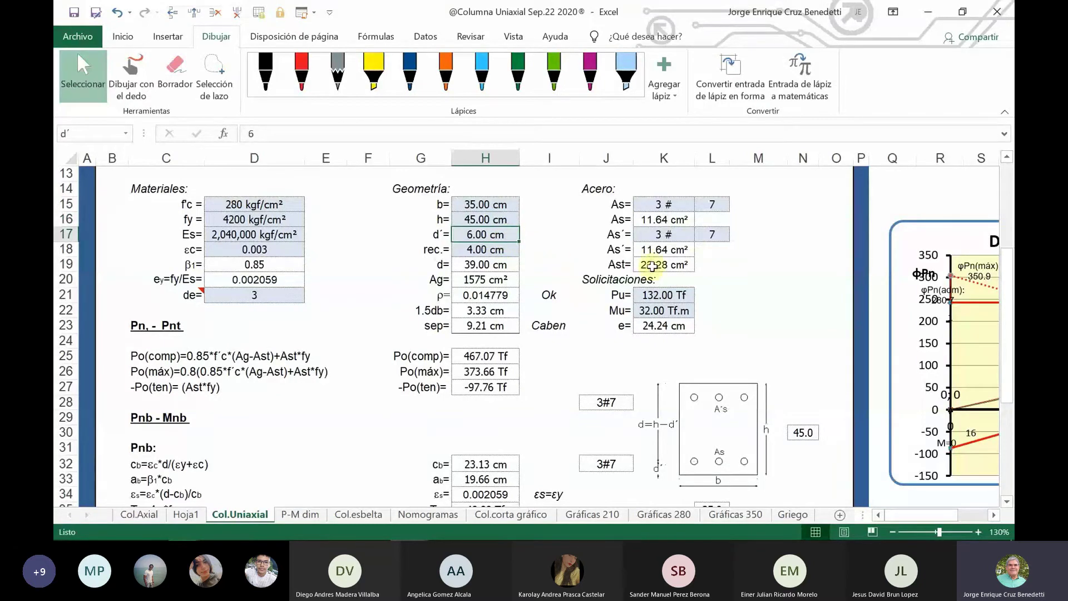
left_click(667, 205)
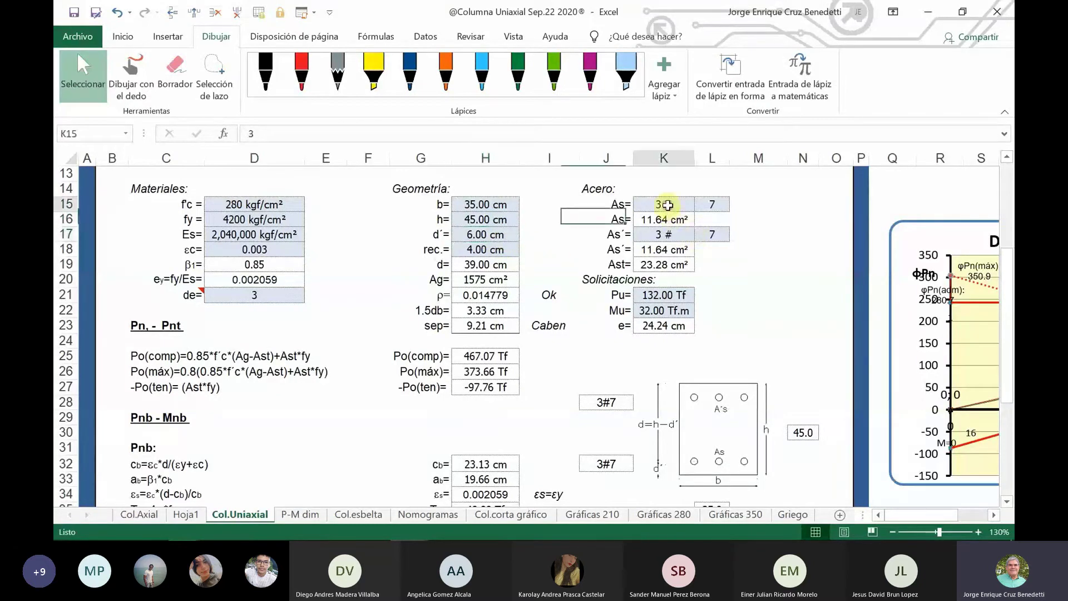
left_click(676, 235)
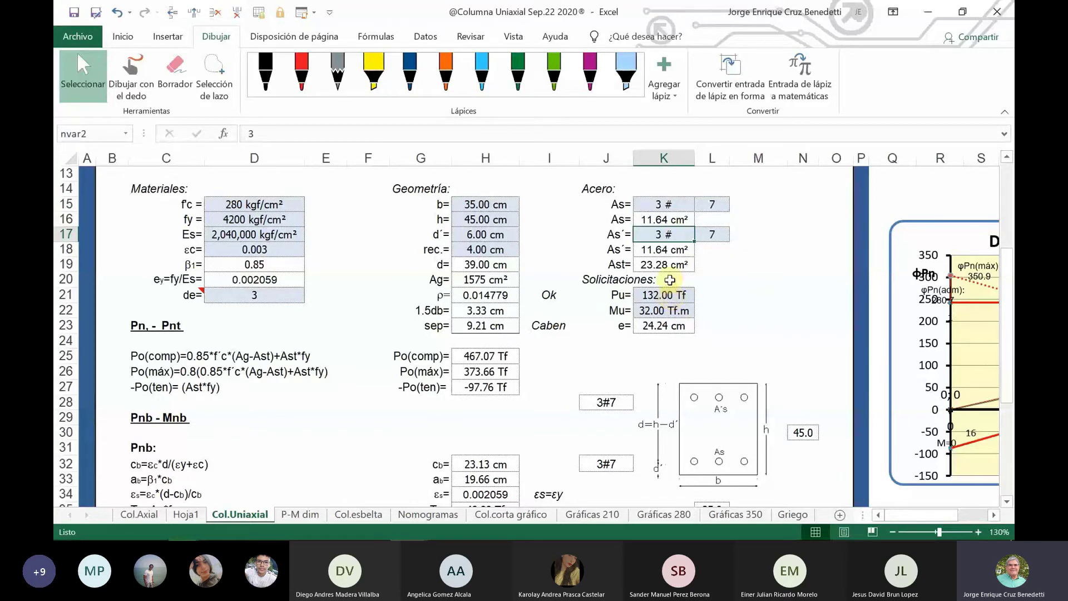
Set the design moment Mu to 12.5 Tf.m and check the load point on the P-M dim interaction diagram.
left_click(652, 310)
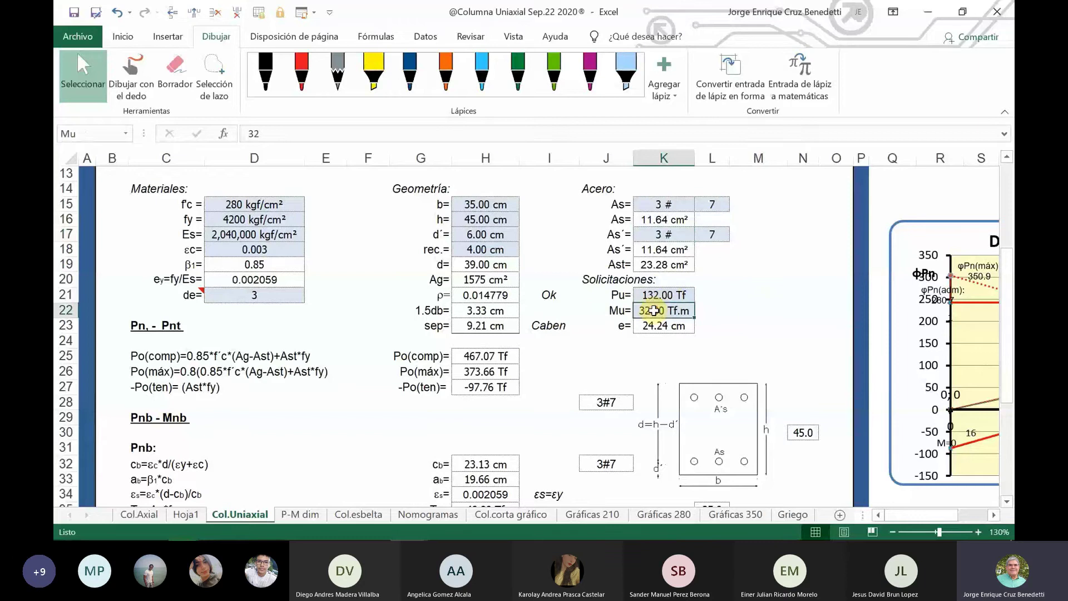
type("12")
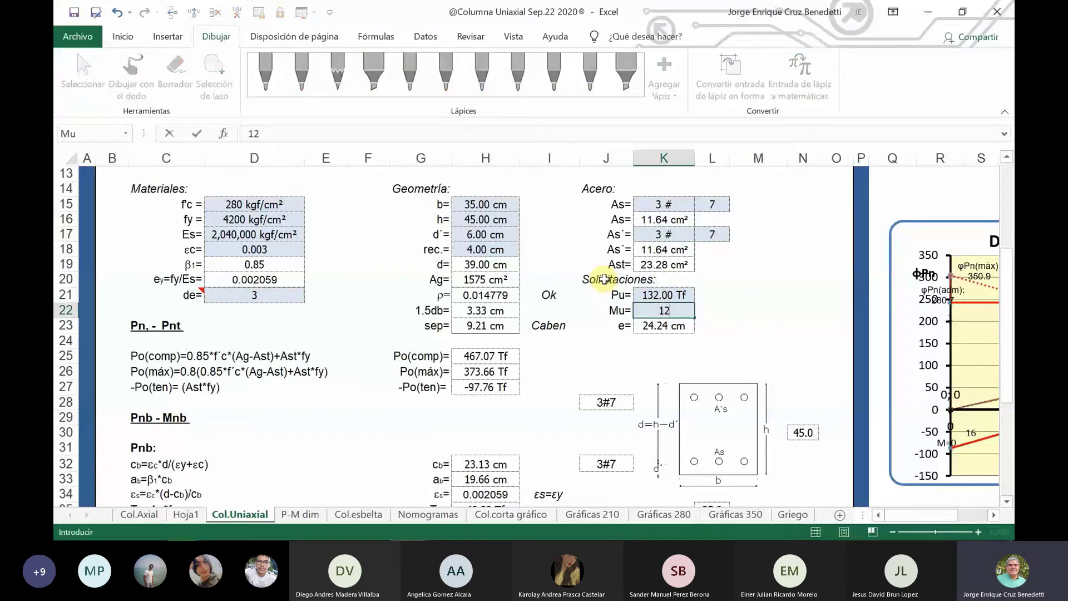
type(".5")
left_click(757, 309)
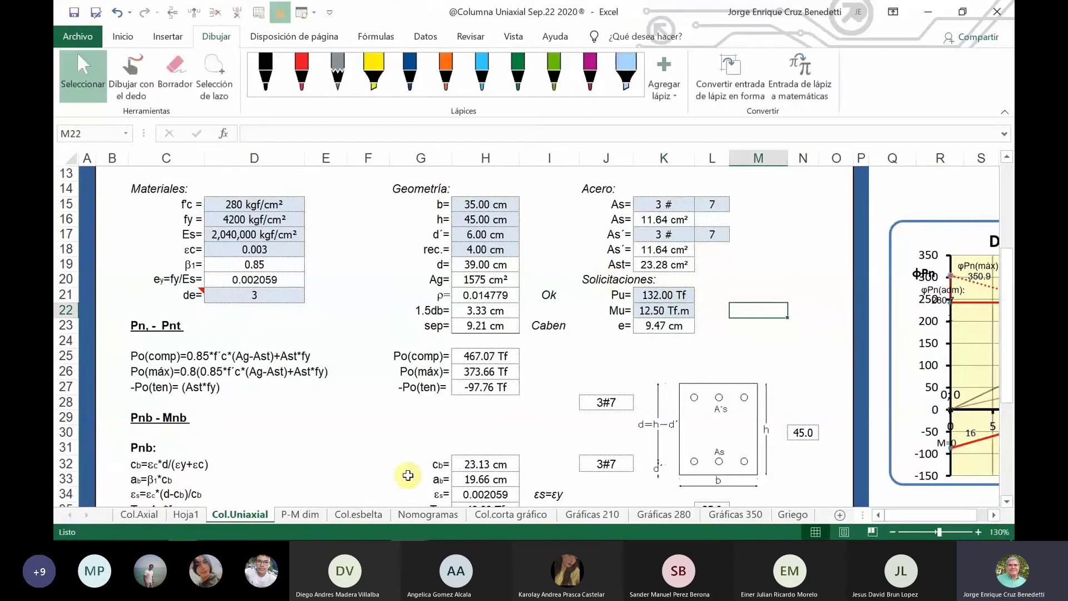
left_click(292, 513)
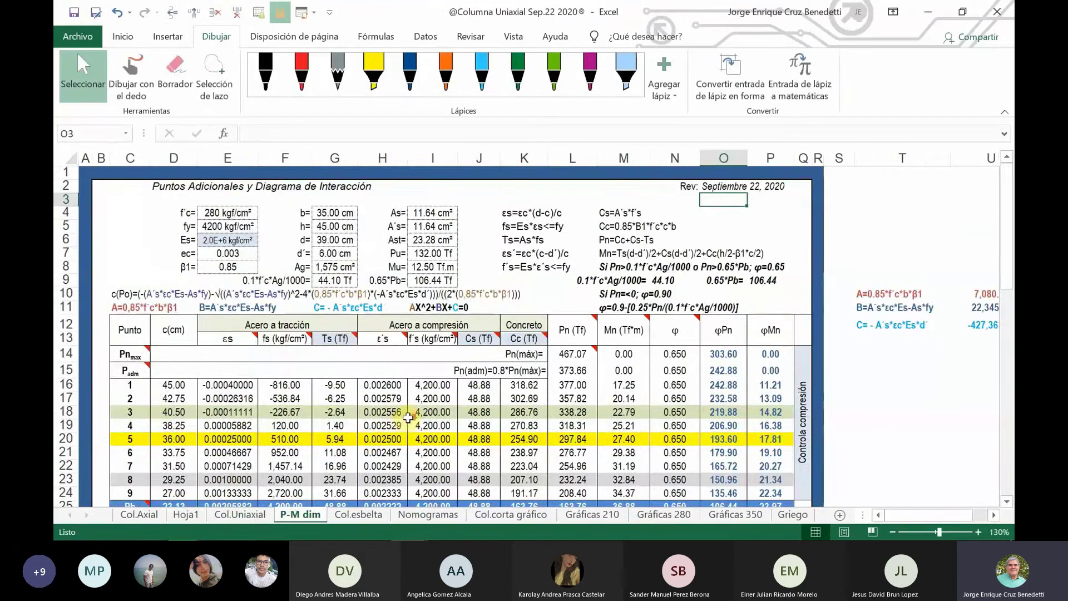
scroll(408, 419, "down", 4)
scroll(409, 419, "down", 6)
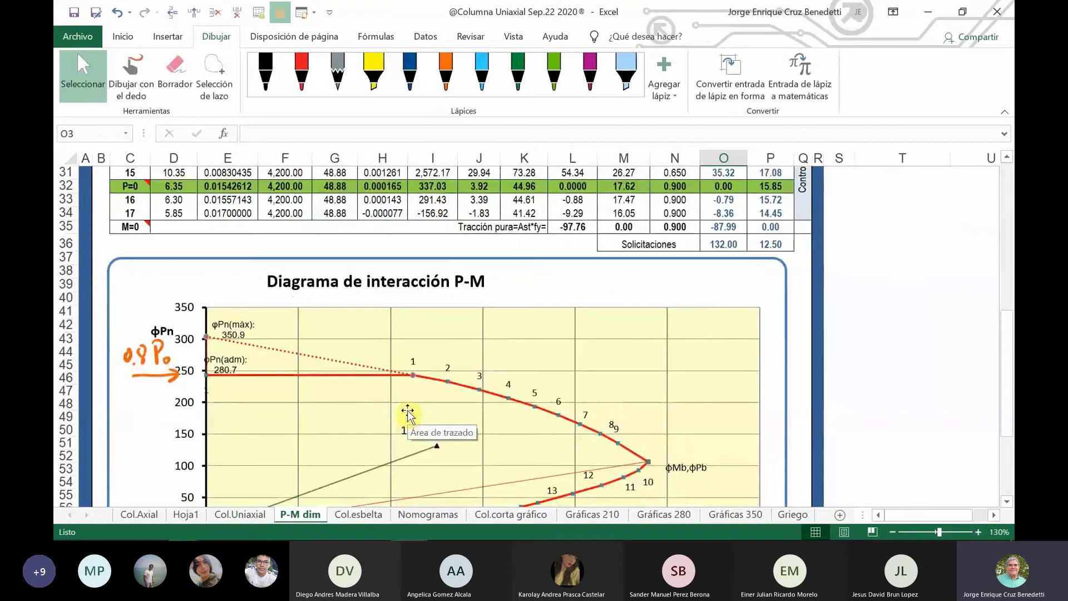
Set Mu on the Col.Uniaxial sheet to 21.5 Tf.m and check its load point on the P-M dim diagram.
left_click(221, 513)
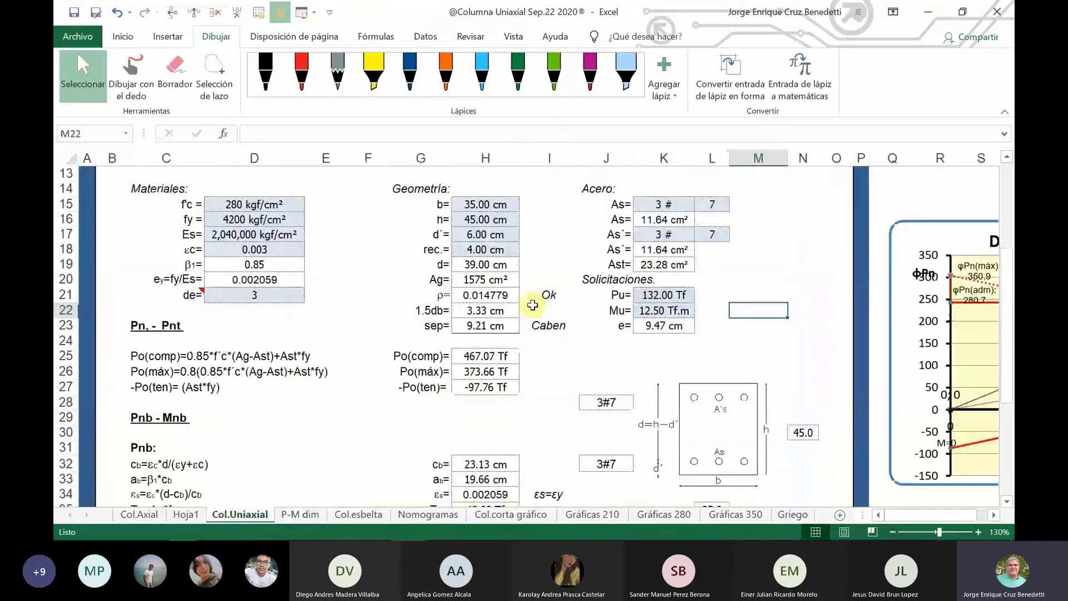
left_click(657, 311)
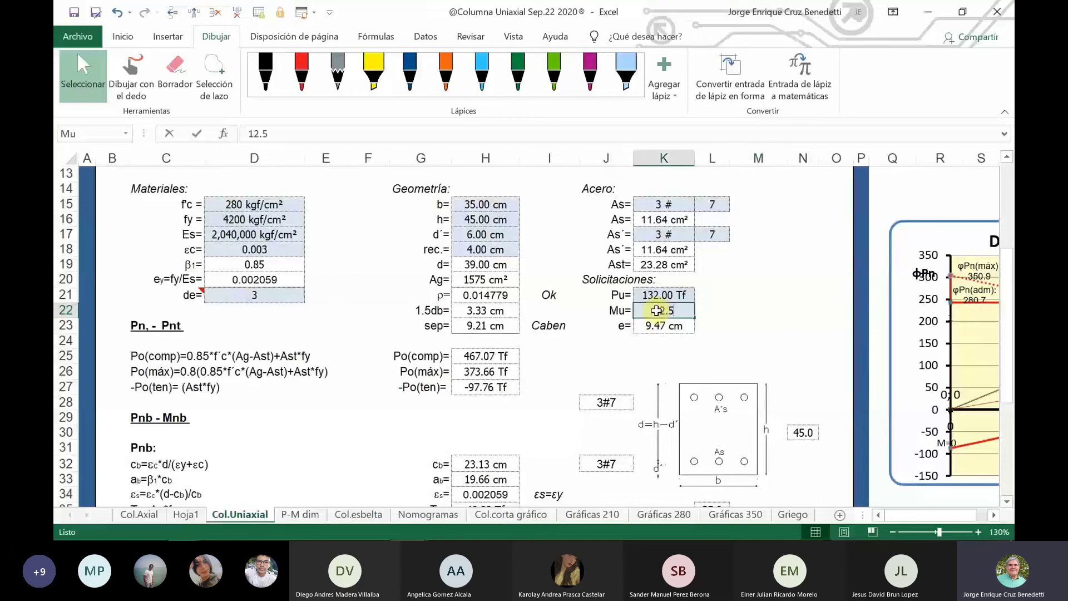
type("21.")
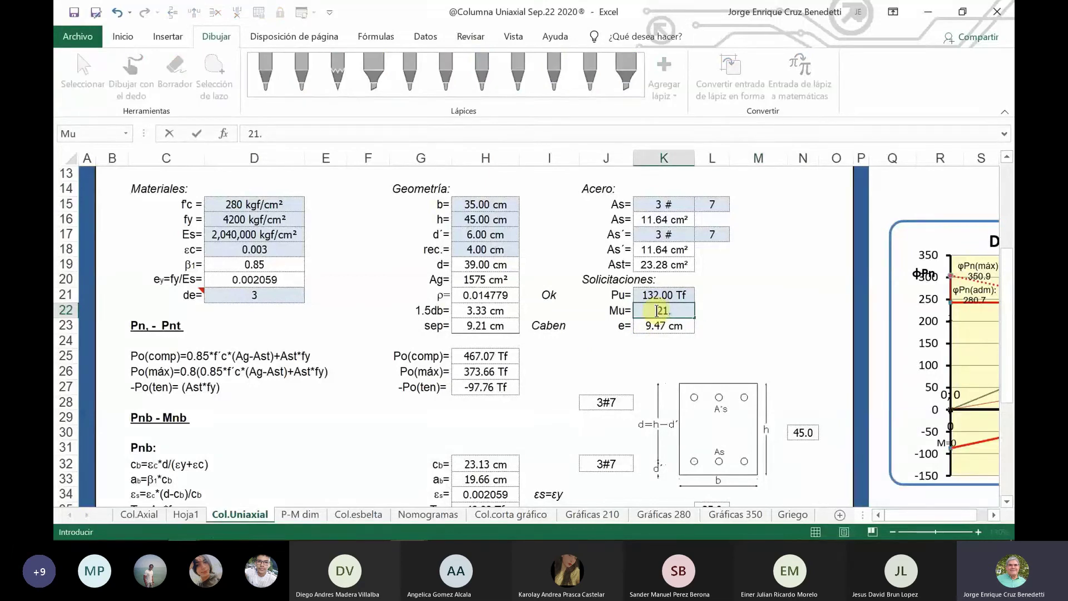
type("5")
key("Return")
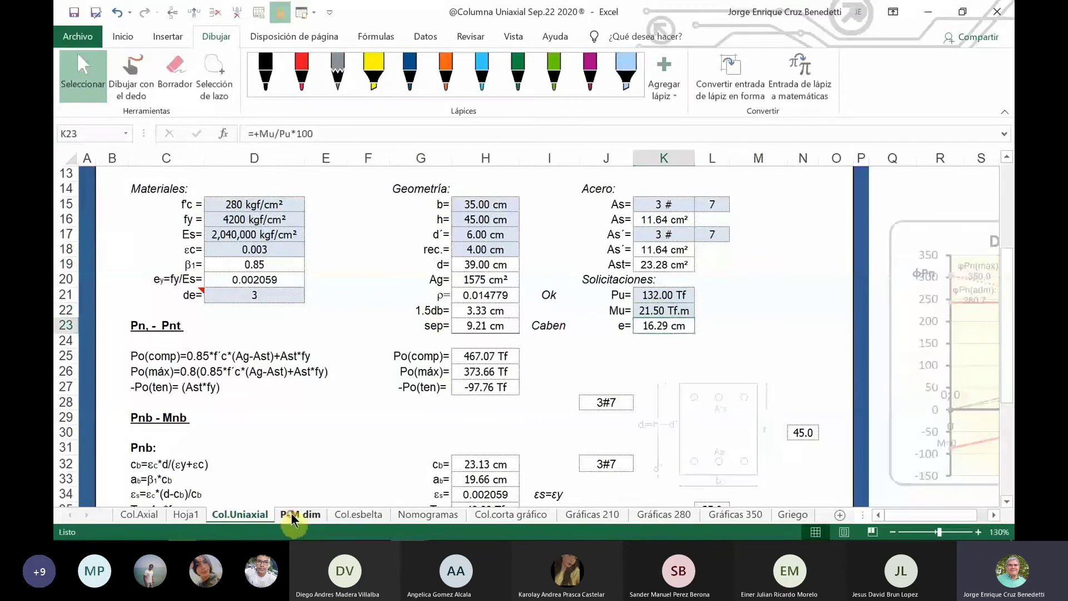
left_click(291, 515)
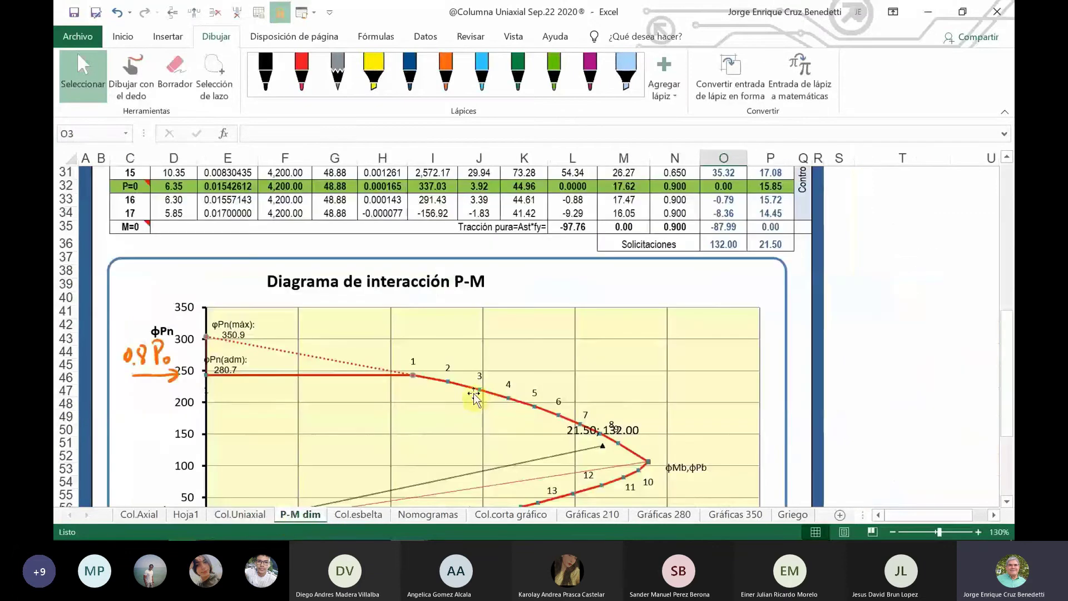
Go back to the Col.Uniaxial sheet and review the column's materials, geometry, steel and load data.
left_click(243, 516)
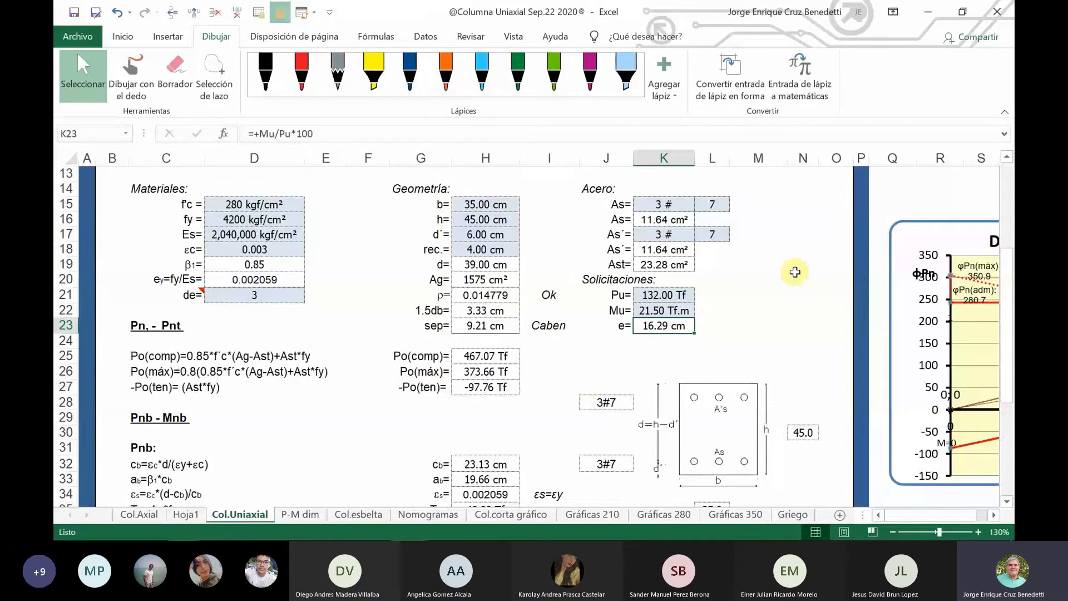
scroll(794, 272, "up", 1)
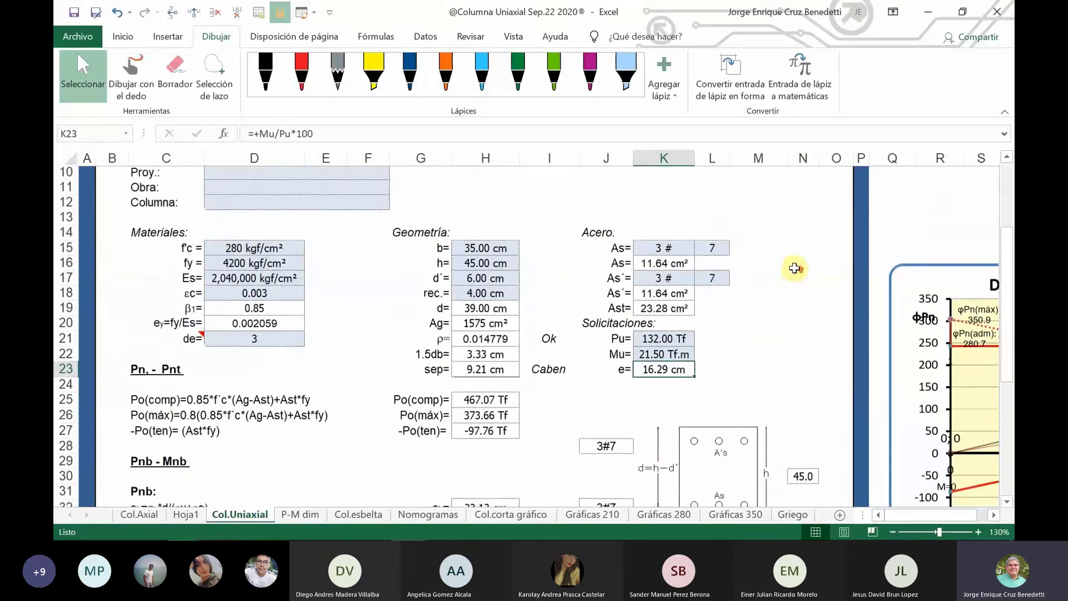
scroll(782, 257, "down", 1)
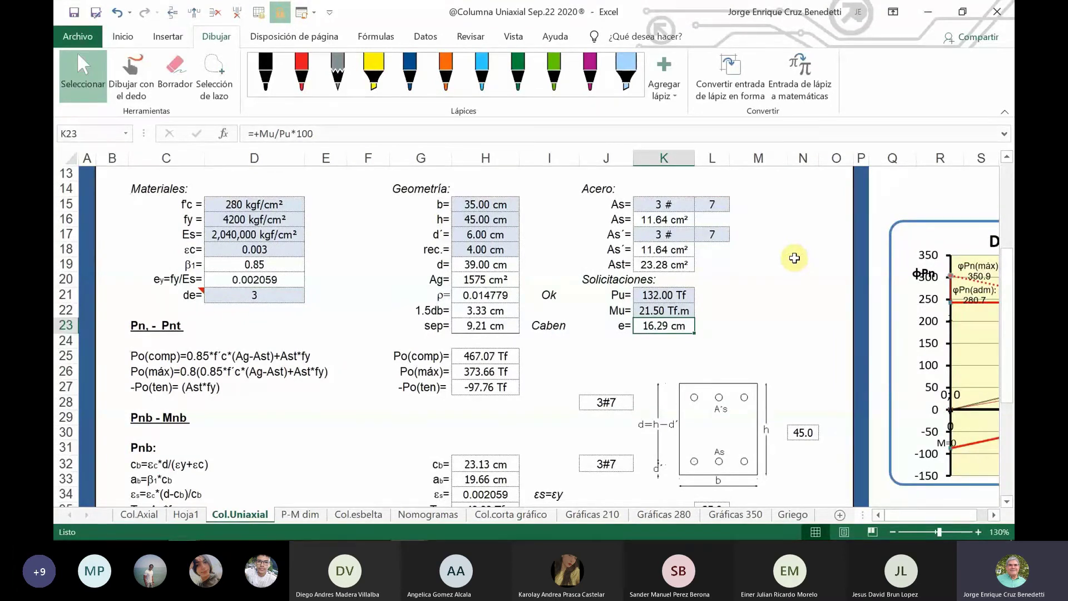
Capture a screenshot of the column's input data on Col.Uniaxial and decline saving screenshots to Dropbox.
scroll(794, 258, "up", 1)
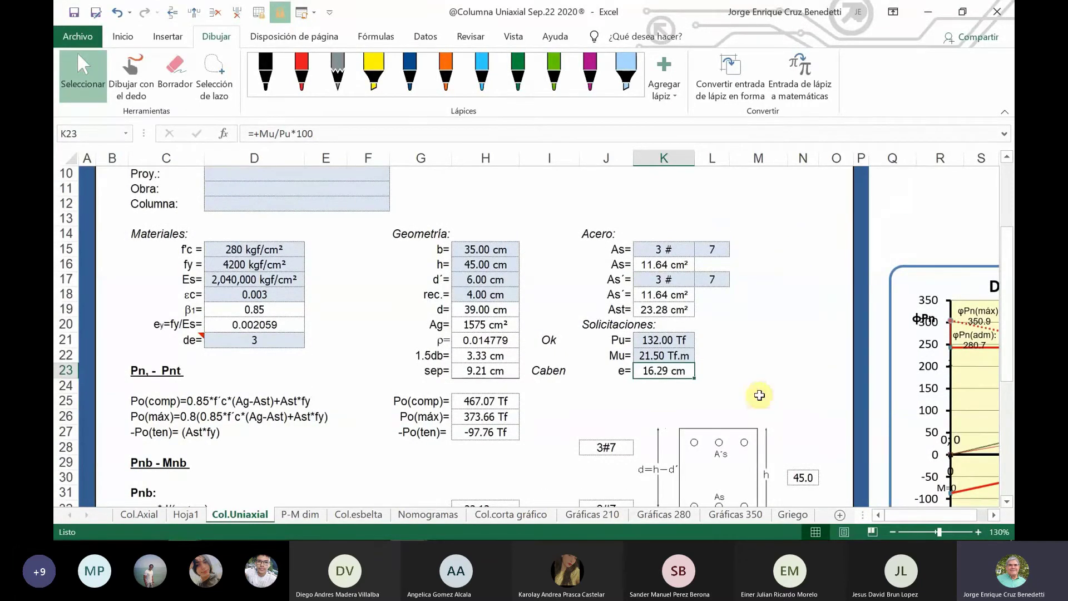
key("Print")
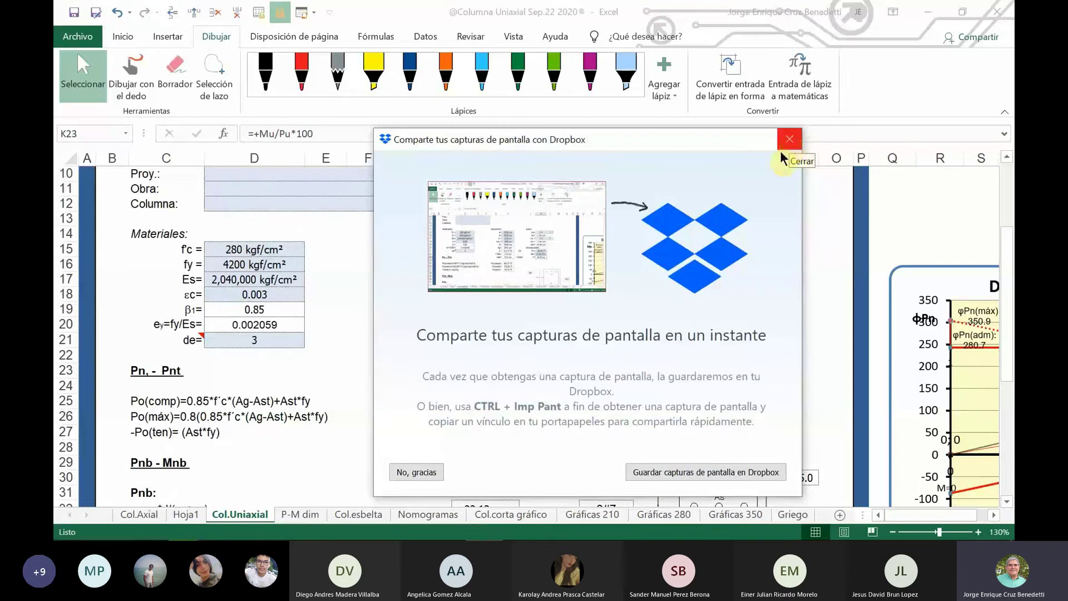
left_click(417, 473)
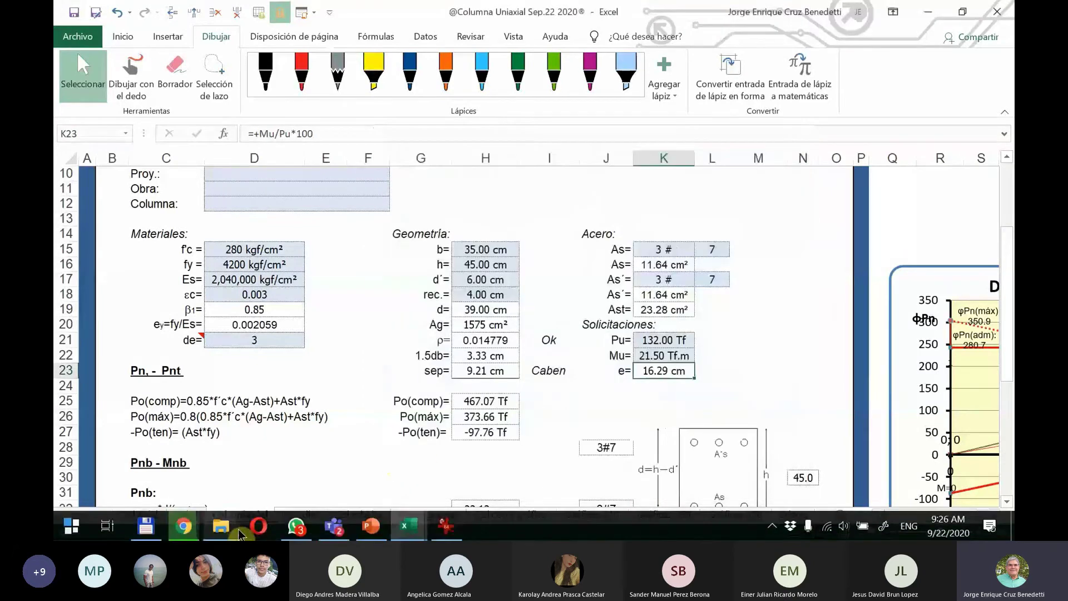
Paste the screenshot into a fresh IrfanView window and crop it to the materials, geometry, steel and load data block.
left_click(438, 527)
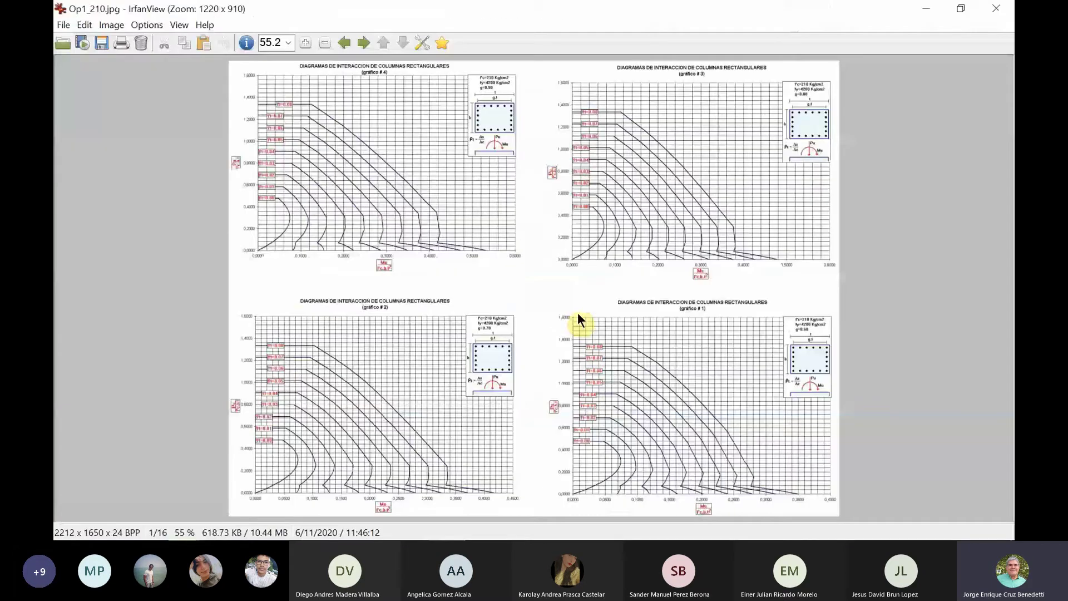
left_click(998, 11)
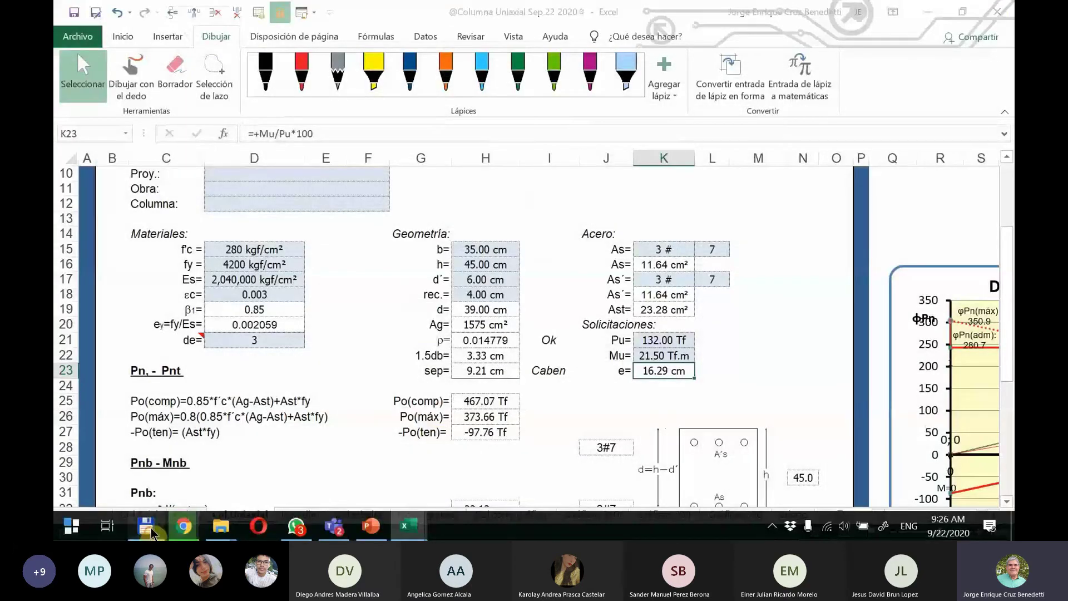
left_click(148, 528)
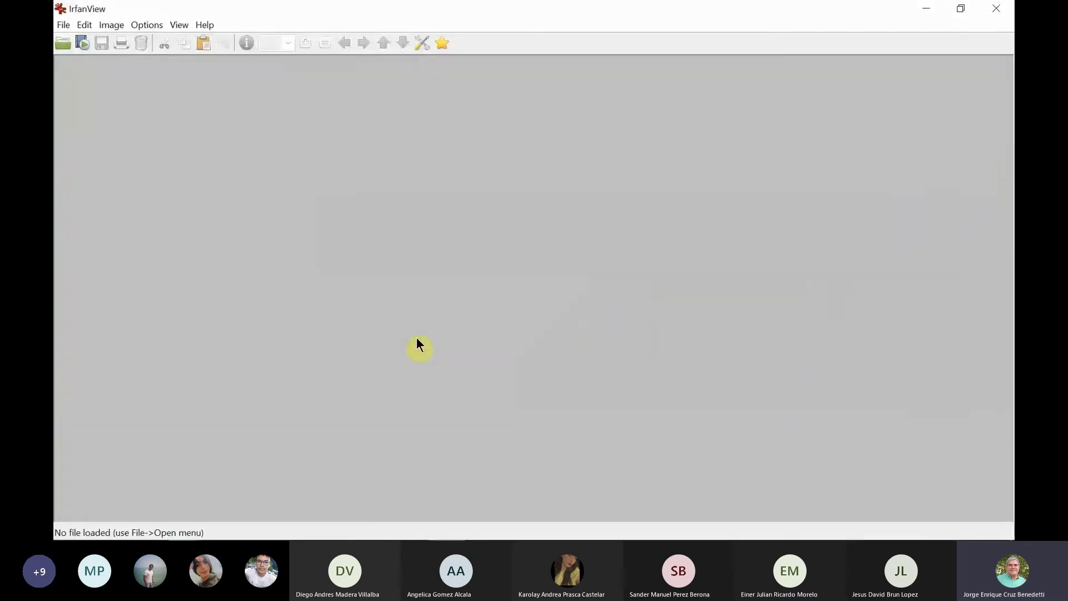
key("ctrl+v")
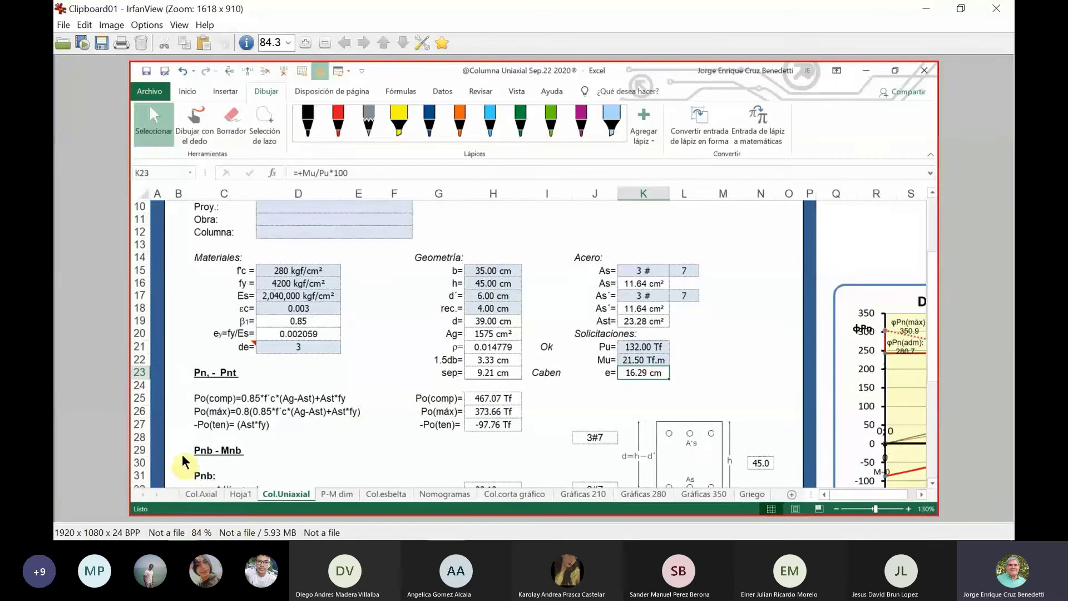
left_click_drag(171, 462, 714, 250)
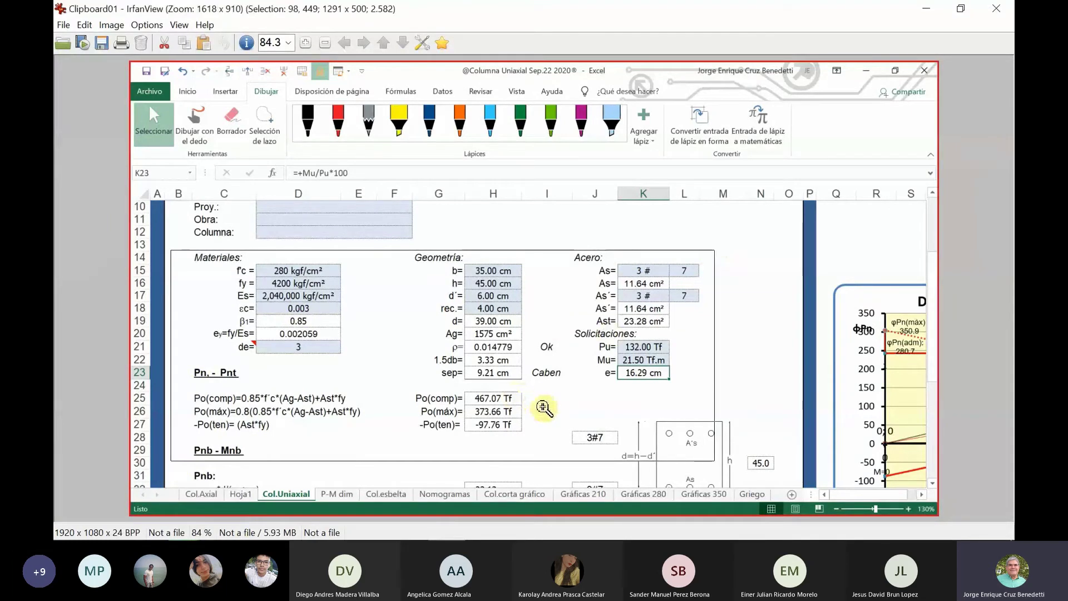
key("ctrl+y")
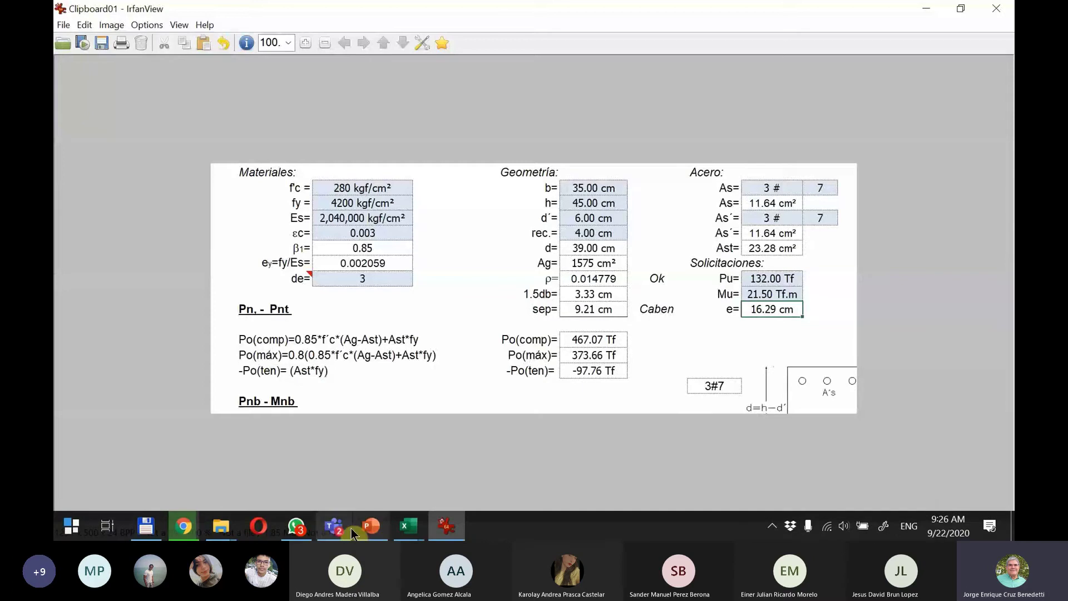
Switch to the Teams meeting and post the cropped column data image in the meeting chat.
left_click(335, 528)
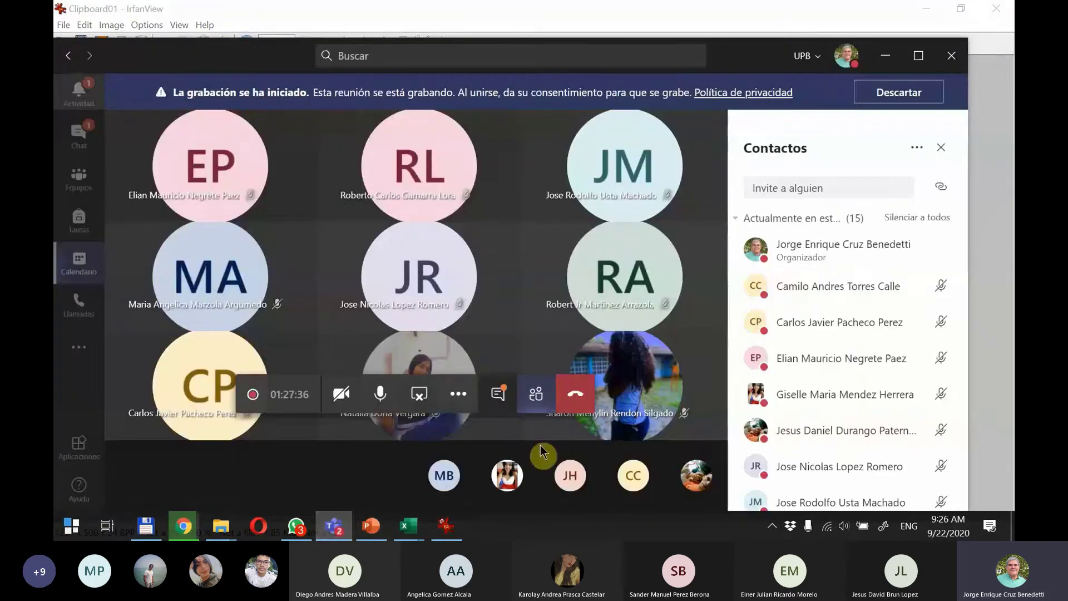
left_click(501, 396)
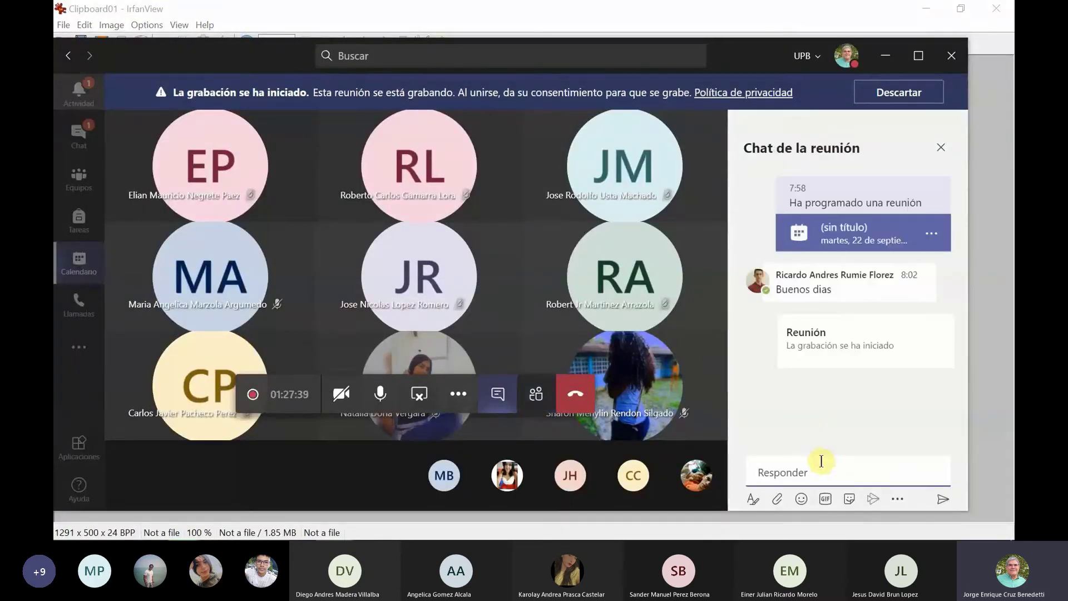
key("ctrl+v")
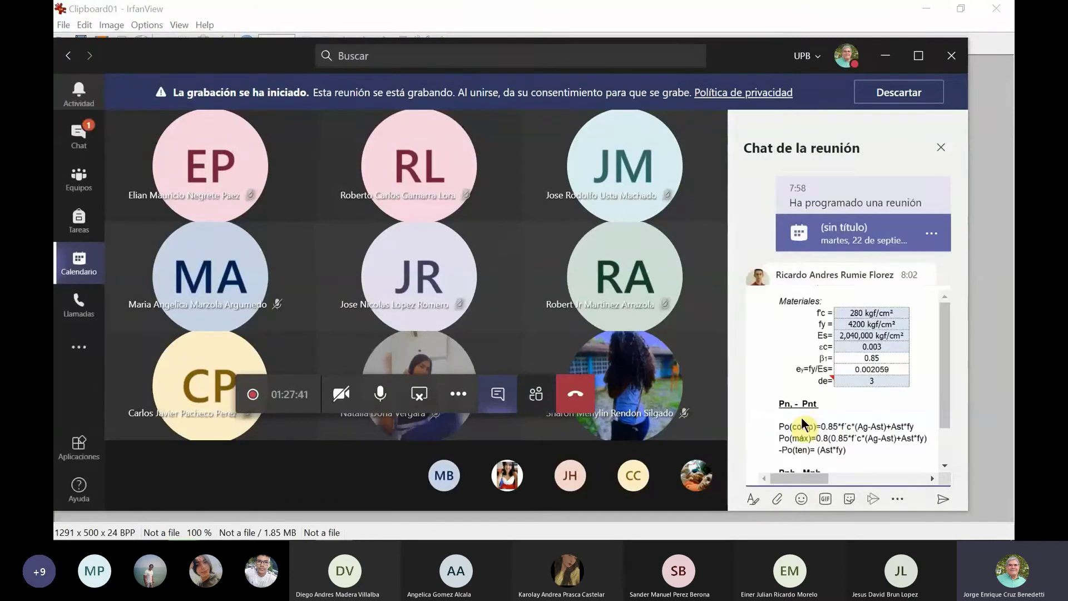
left_click(943, 499)
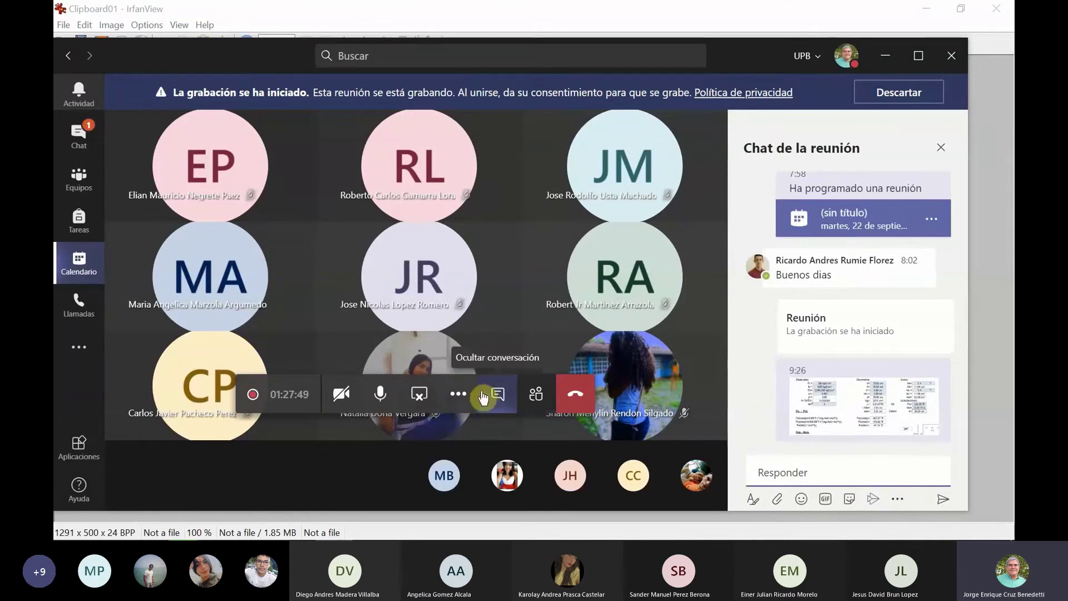
Look through the meeting's participant list and the recent chats, and return to the meeting with its participants shown.
left_click(536, 393)
scroll(801, 348, "down", 3)
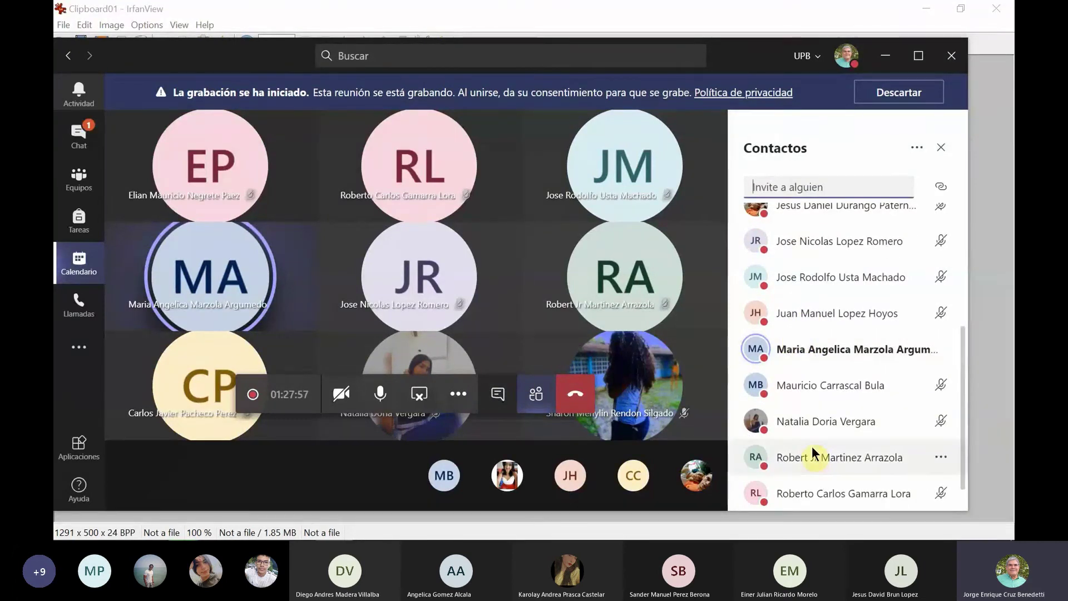
mouse_move(599, 421)
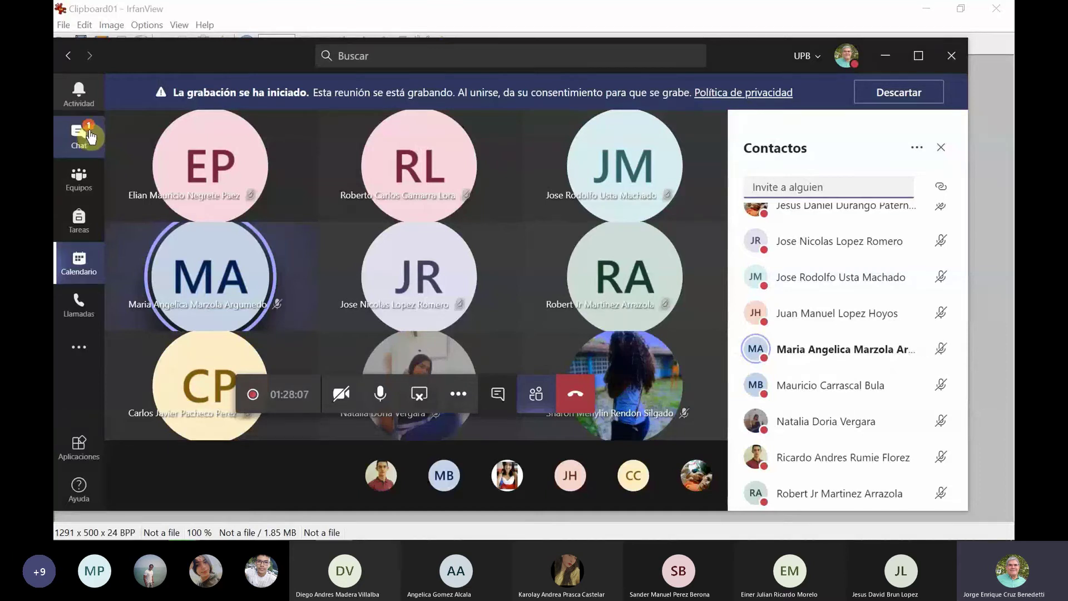
left_click(89, 136)
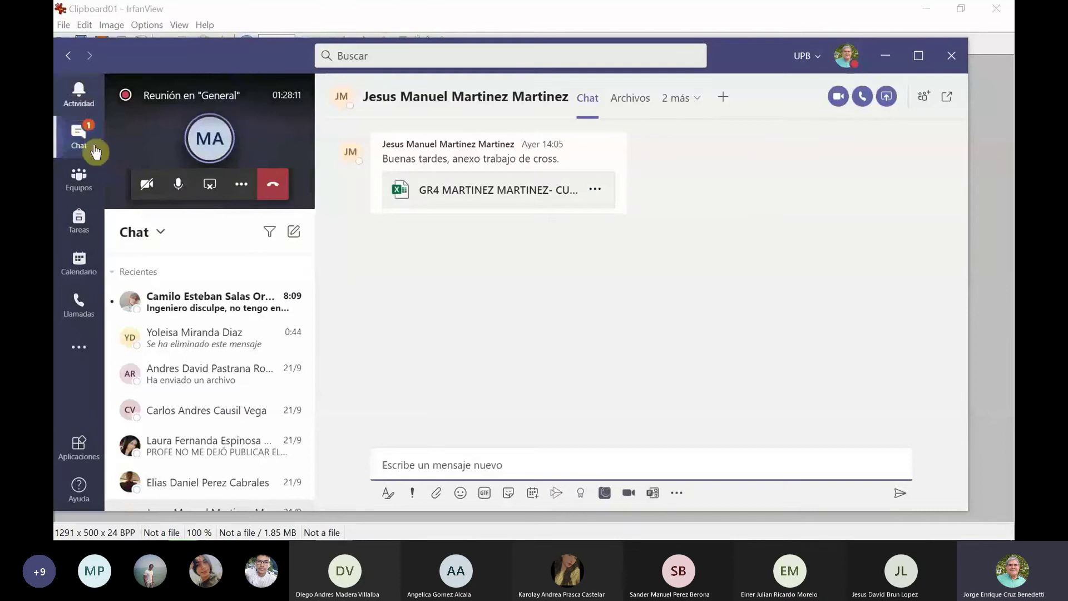
left_click(71, 57)
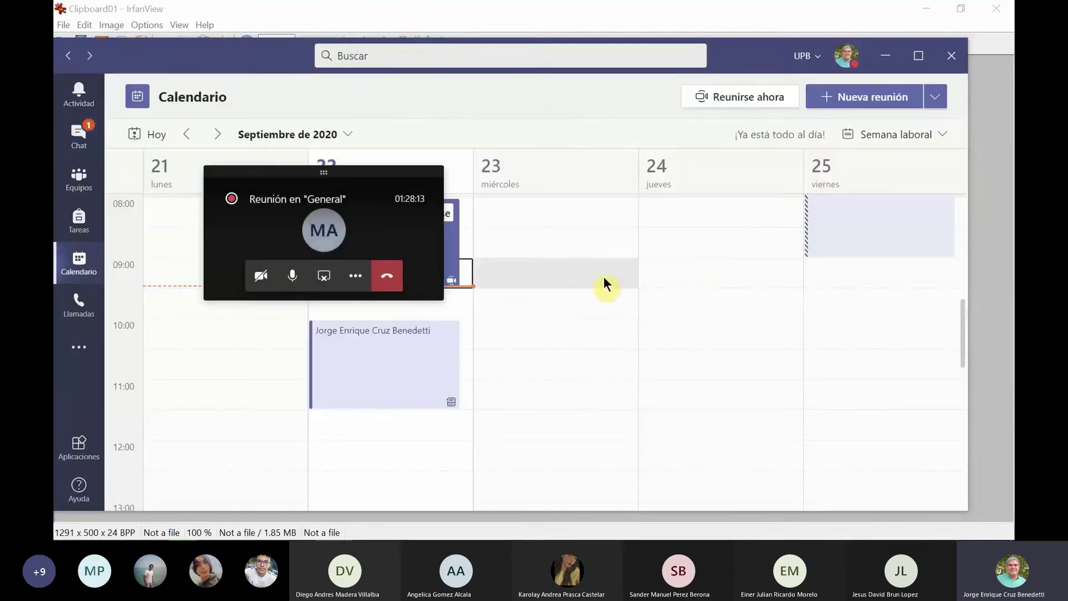
left_click(289, 243)
left_click(240, 243)
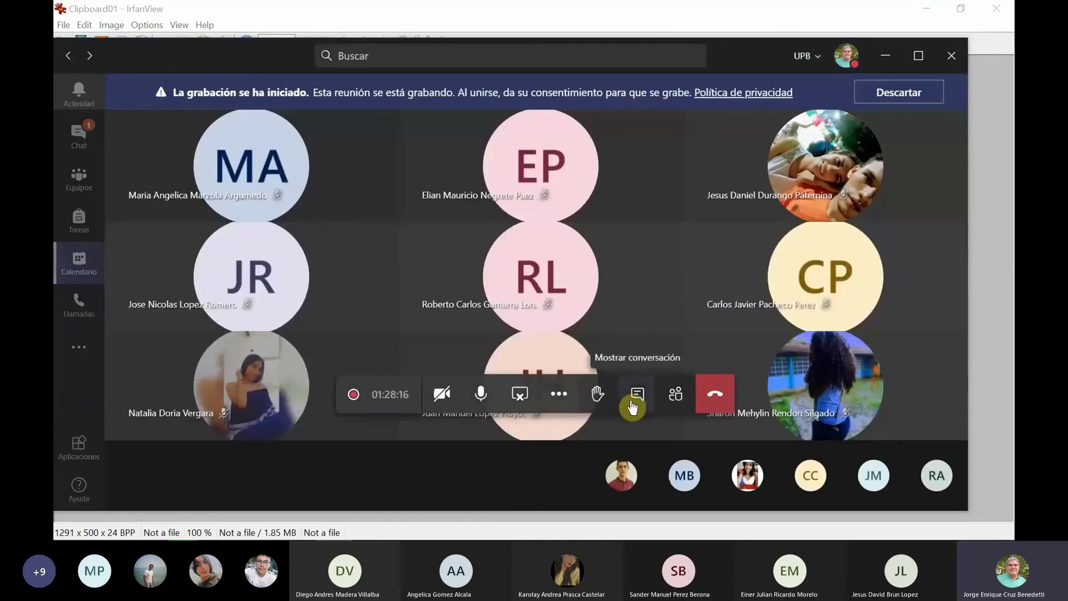
left_click(676, 395)
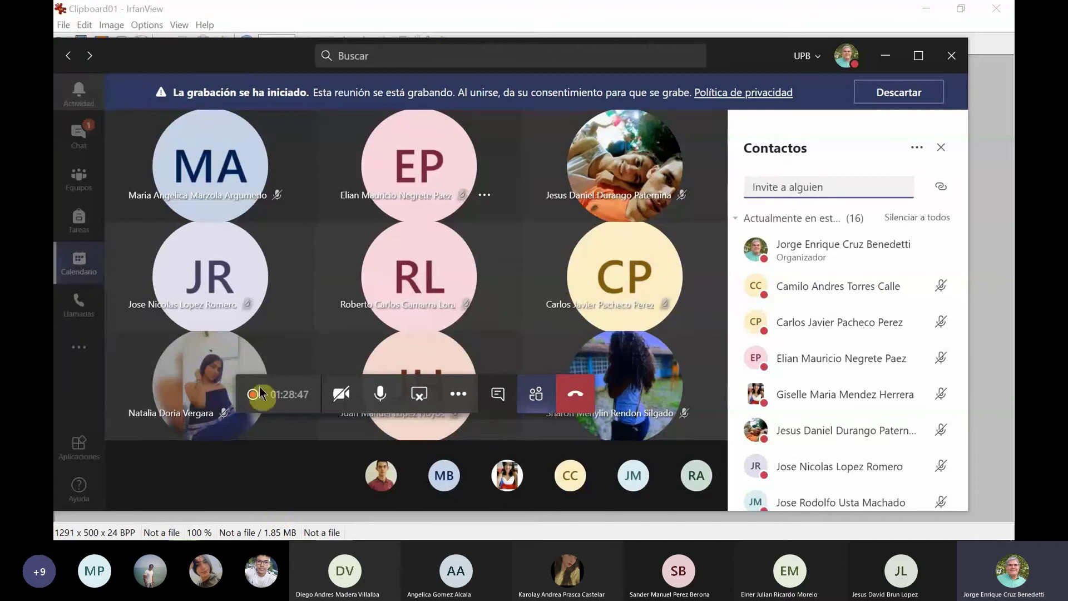
Switch back to the Excel workbook's P-M dim sheet and inspect the fs formula of point 3 and the εs formula of point 1.
mouse_move(334, 531)
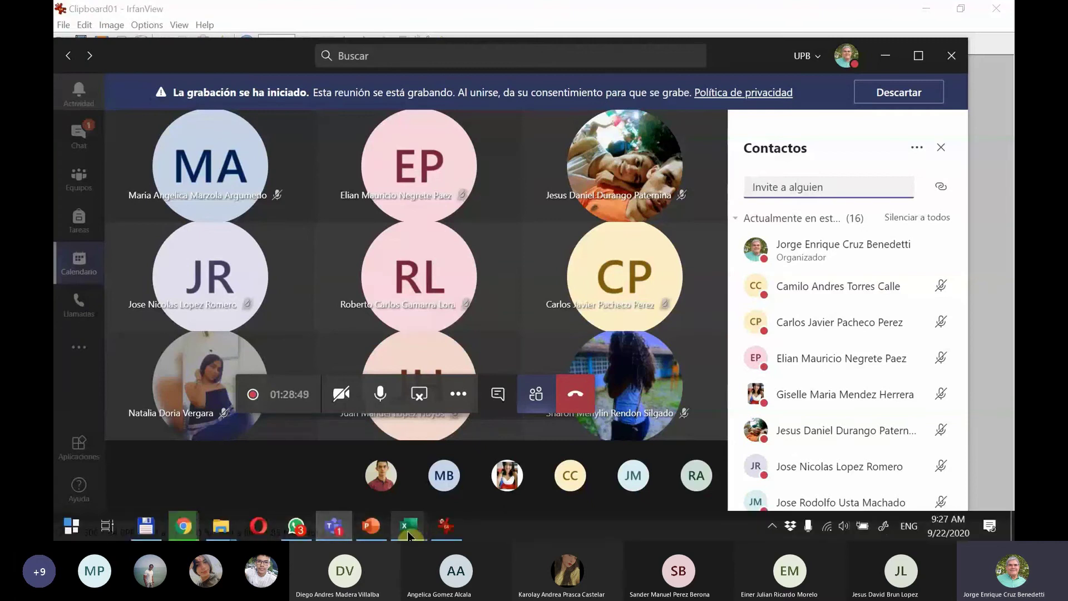
mouse_move(411, 531)
left_click(364, 483)
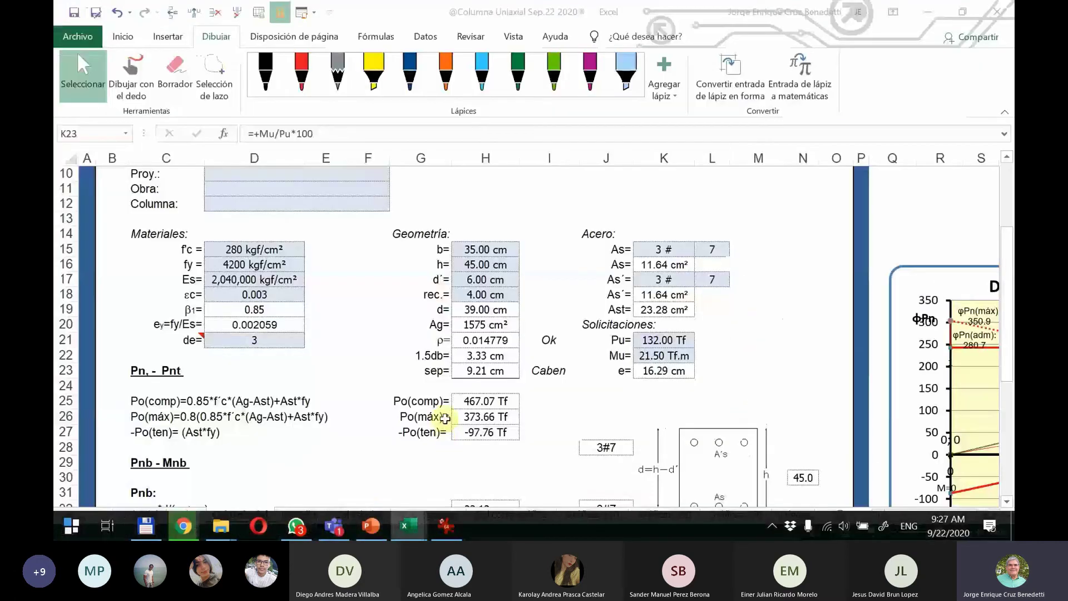
left_click(313, 517)
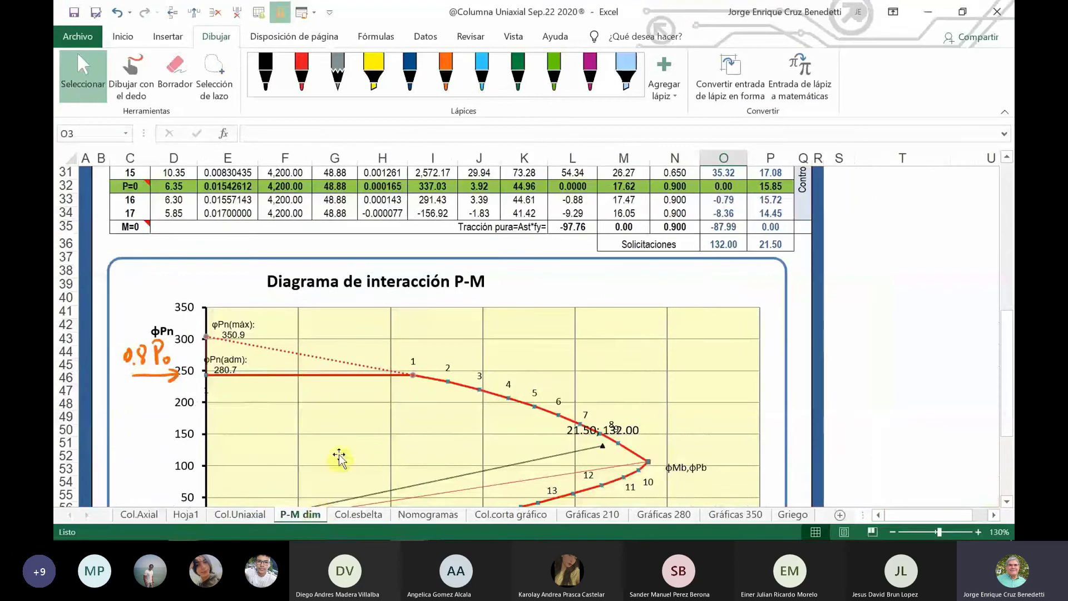
scroll(280, 228, "up", 5)
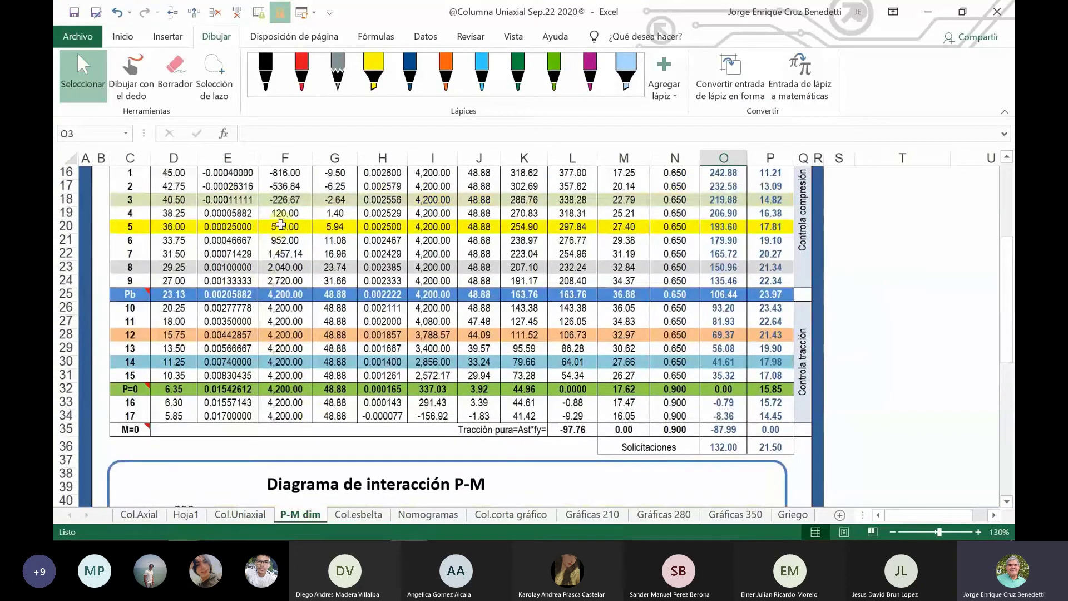
left_click(284, 200)
scroll(444, 281, "up", 2)
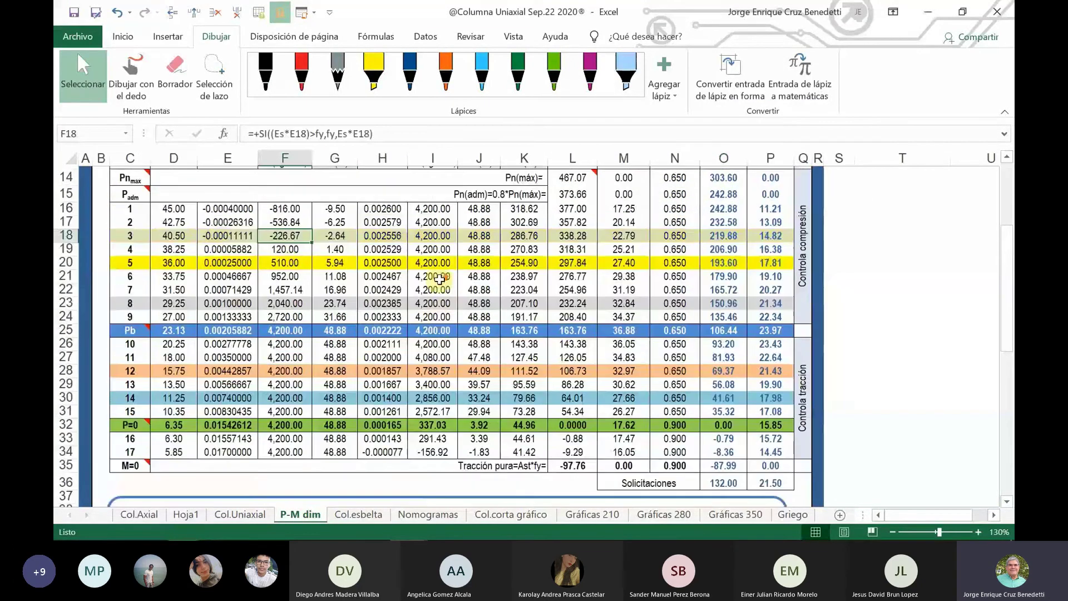
left_click(228, 266)
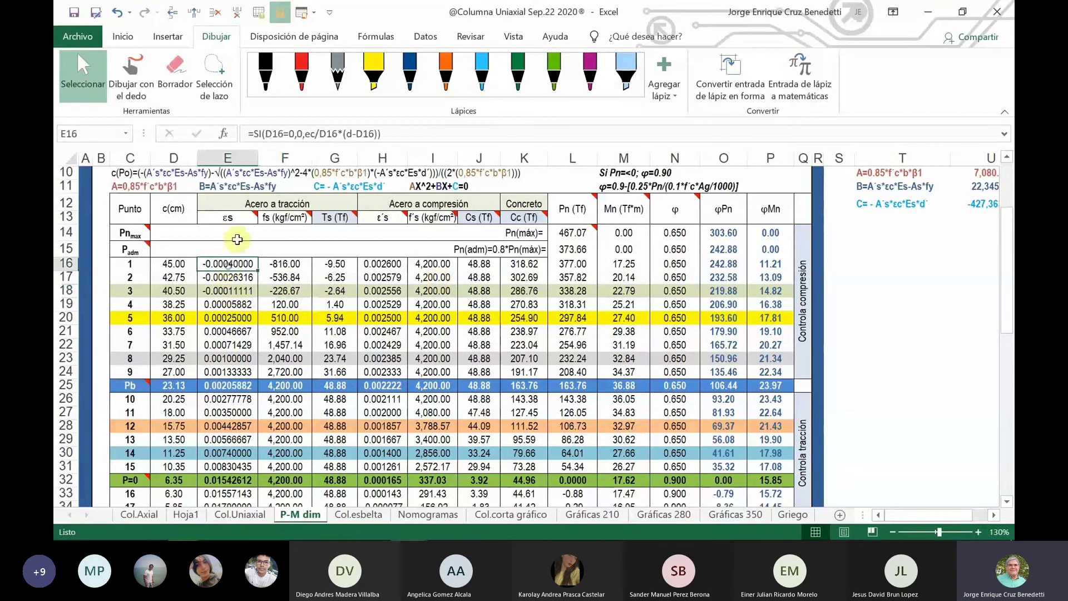
left_click(294, 133)
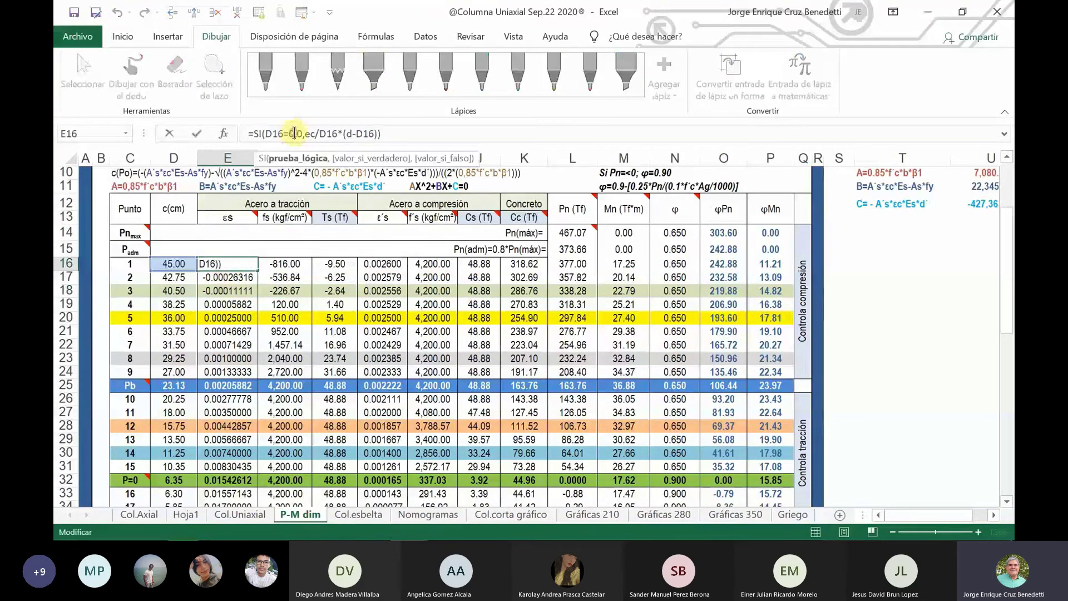
key("Escape")
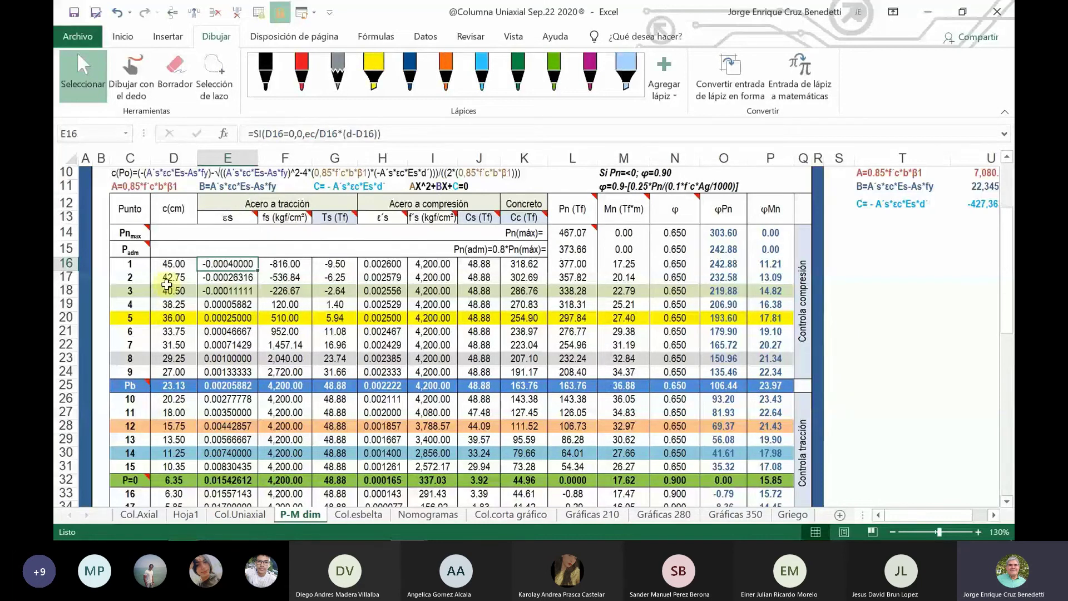
Go through the c(cm) formulas from point 1 to point 11, and review the equations above the P-M dim table.
key("Left")
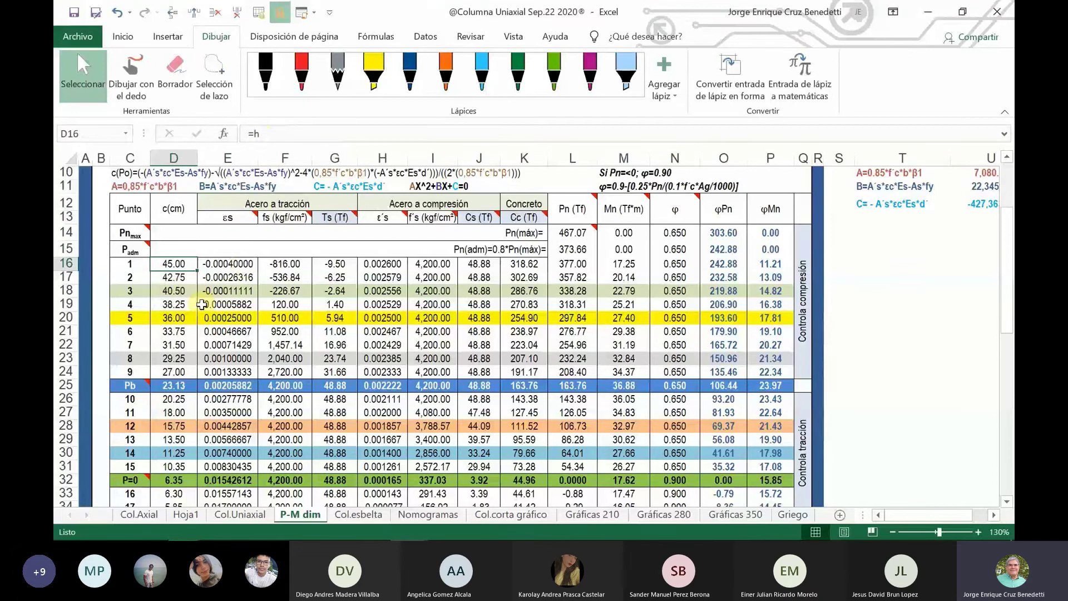
key("Down")
key("Down")
key("Down")
key("Down")
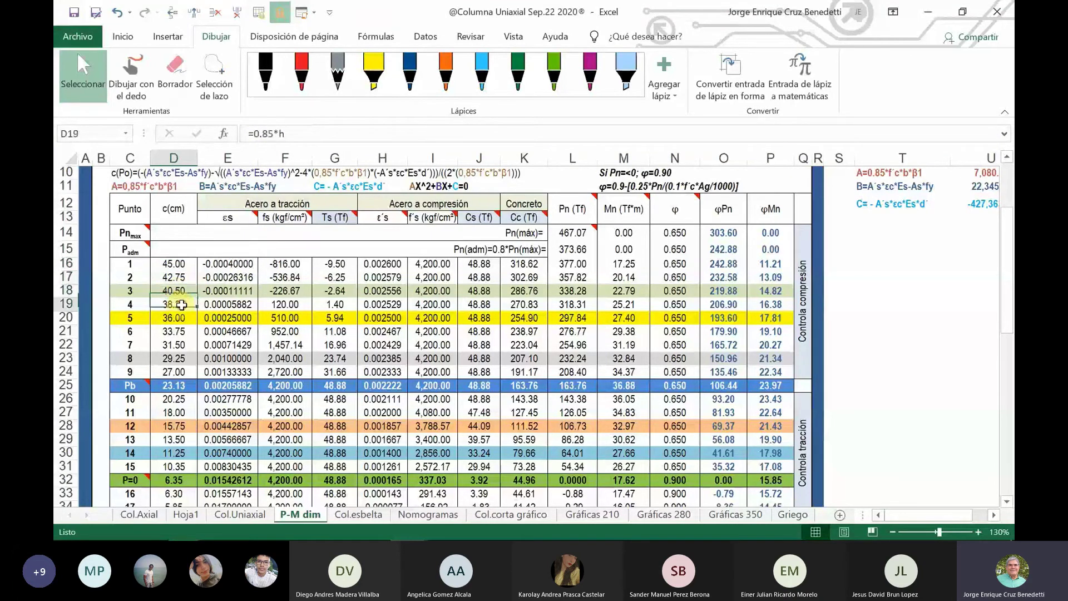
key("Down")
key("Down")
key("Down")
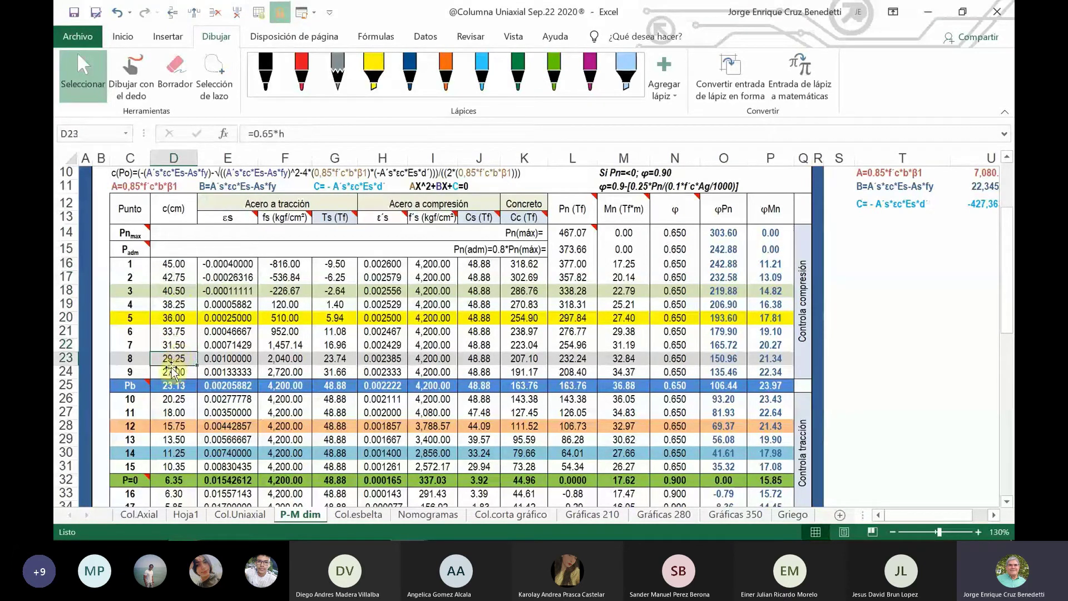
key("Down")
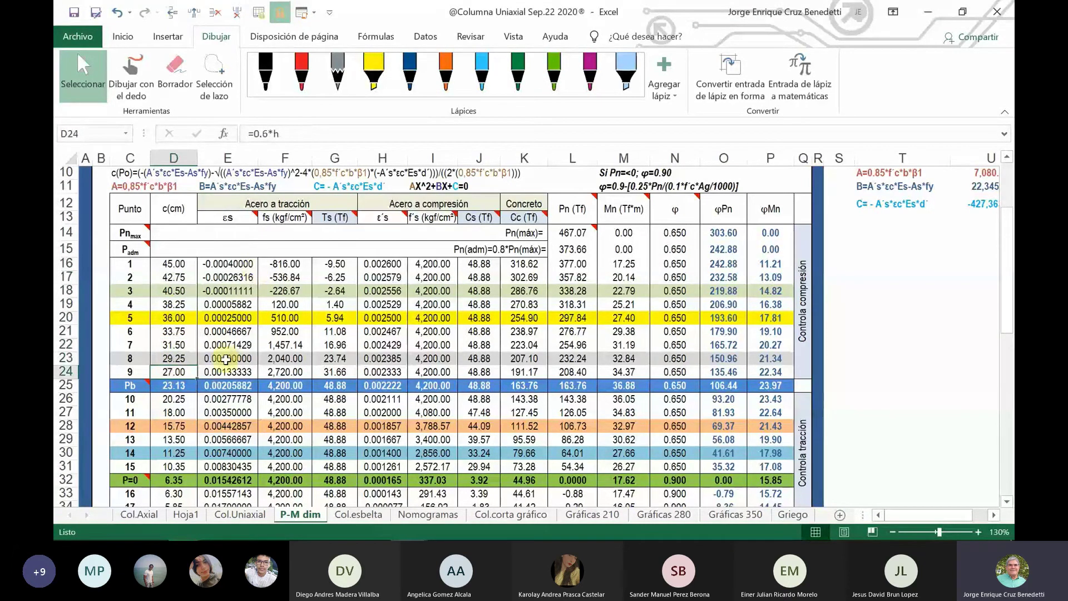
left_click(175, 400)
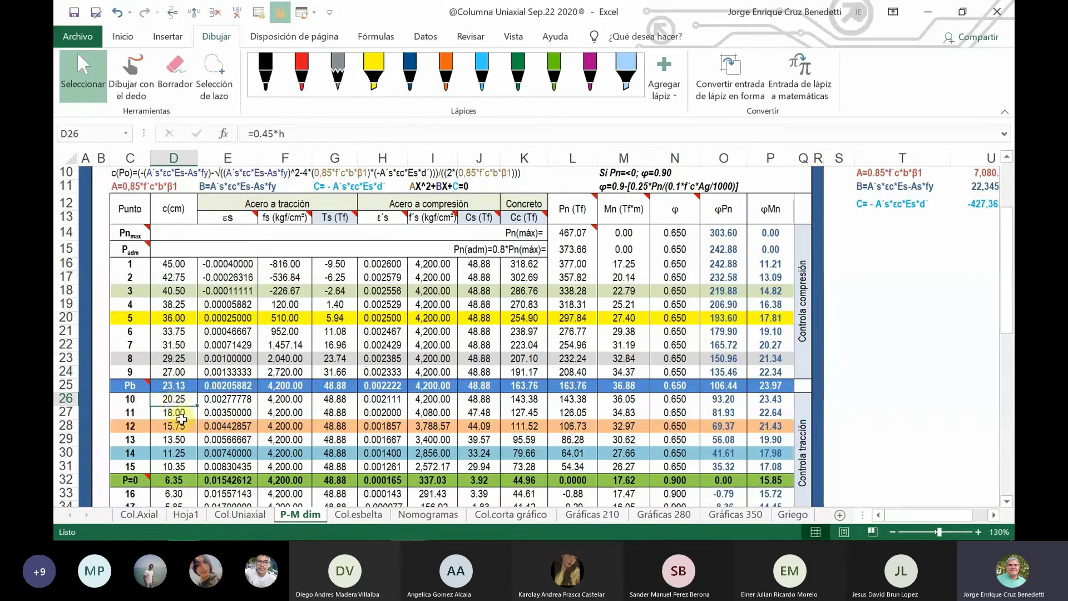
key("Down")
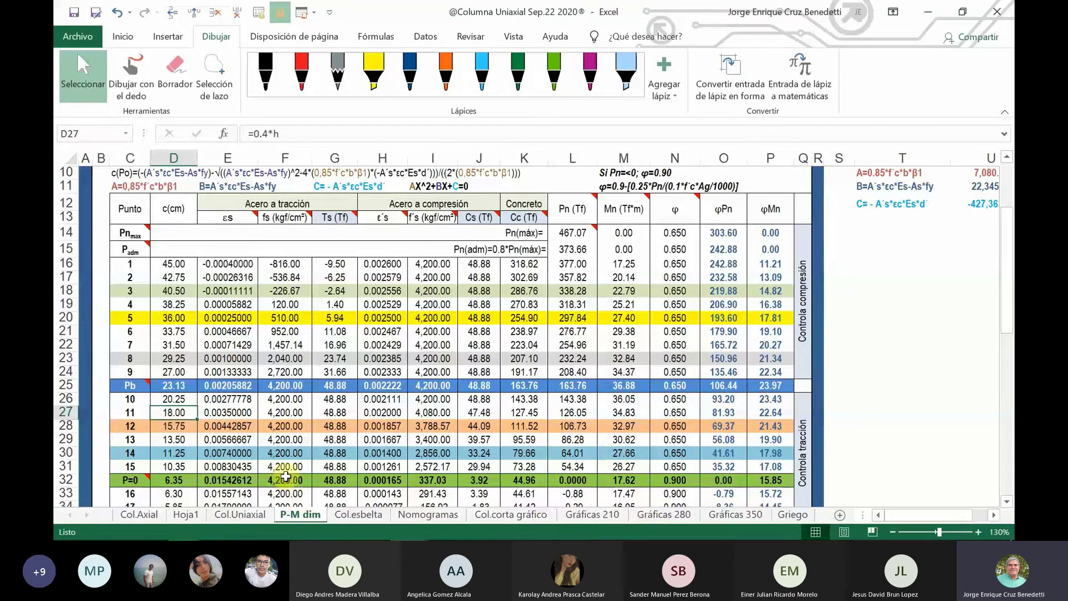
scroll(278, 470, "up", 3)
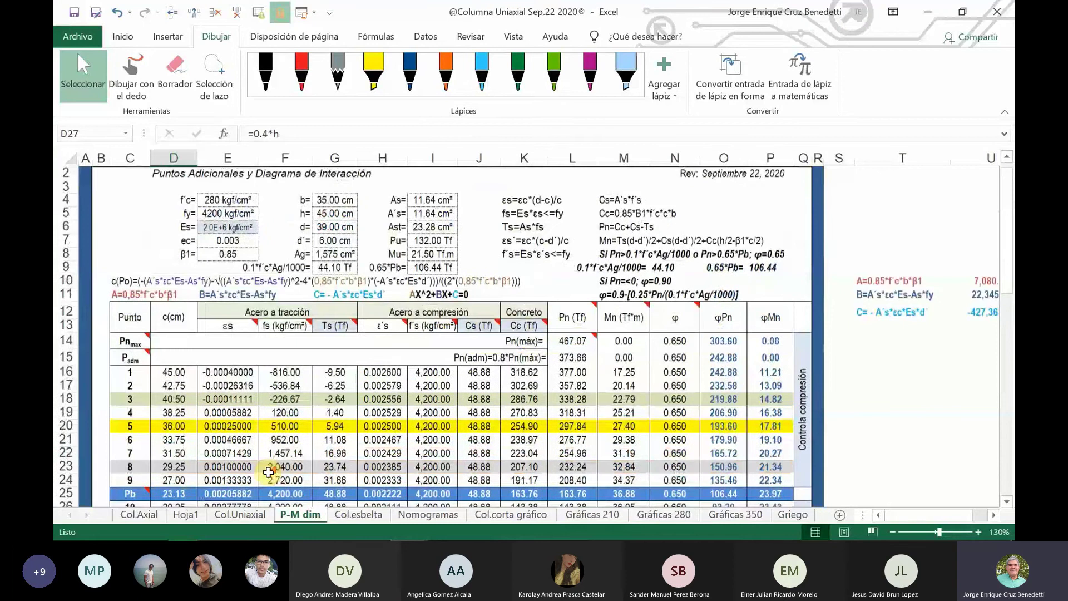
scroll(268, 472, "up", 1)
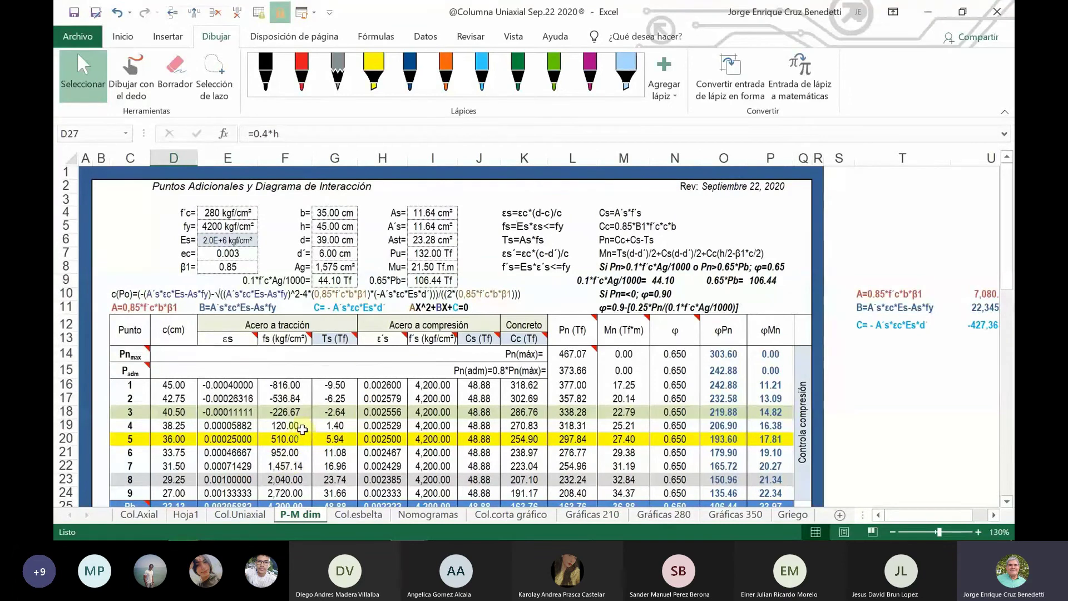
Try a larger font size of 8 for the Es value in the material data, and undo the change.
left_click(223, 240)
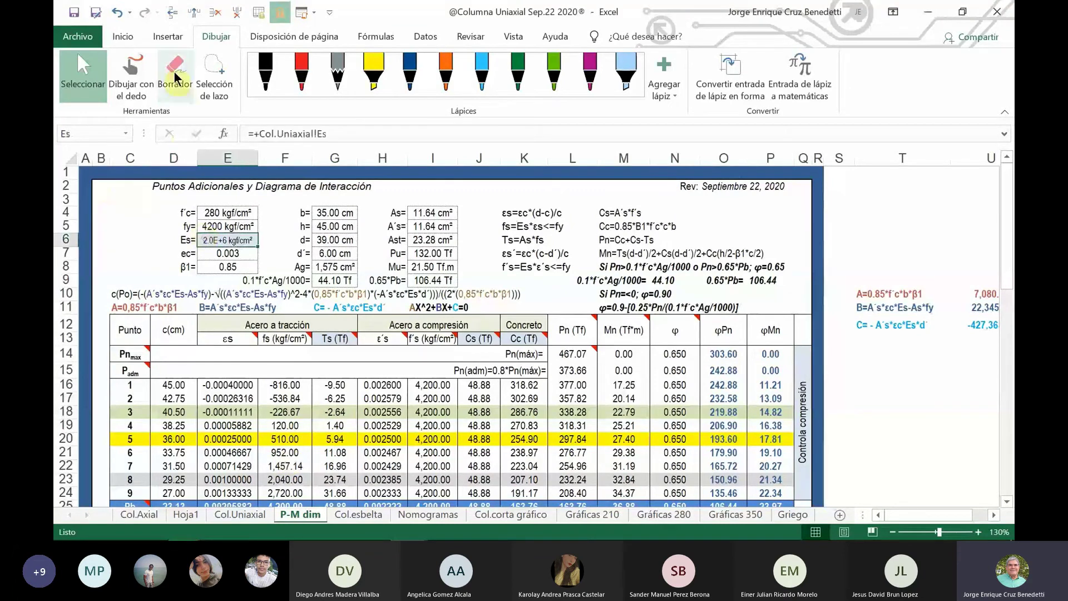
left_click(120, 36)
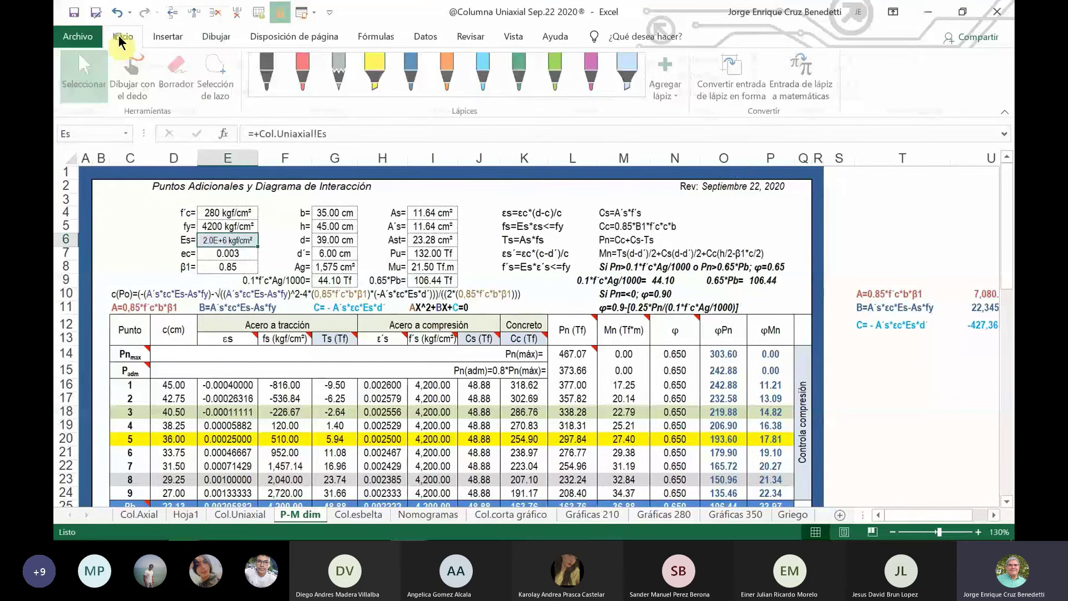
left_click(260, 67)
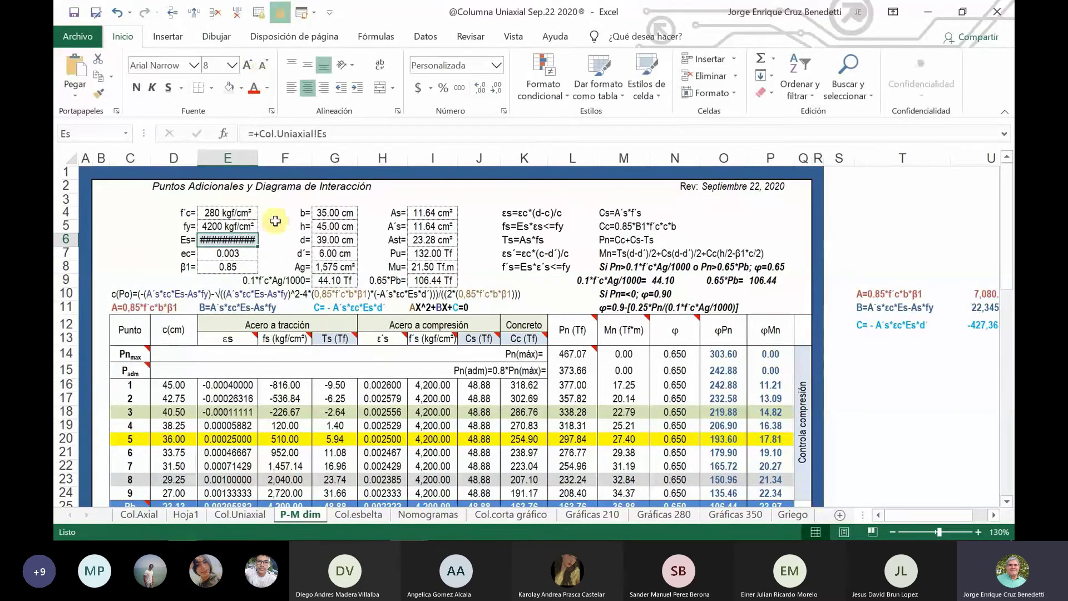
left_click(269, 70)
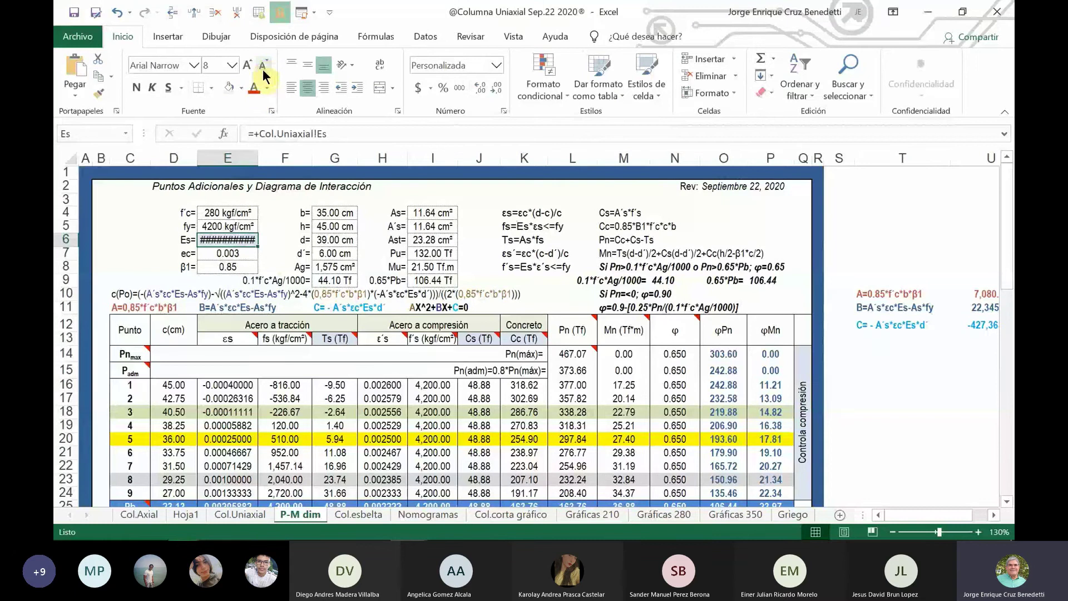
left_click(117, 12)
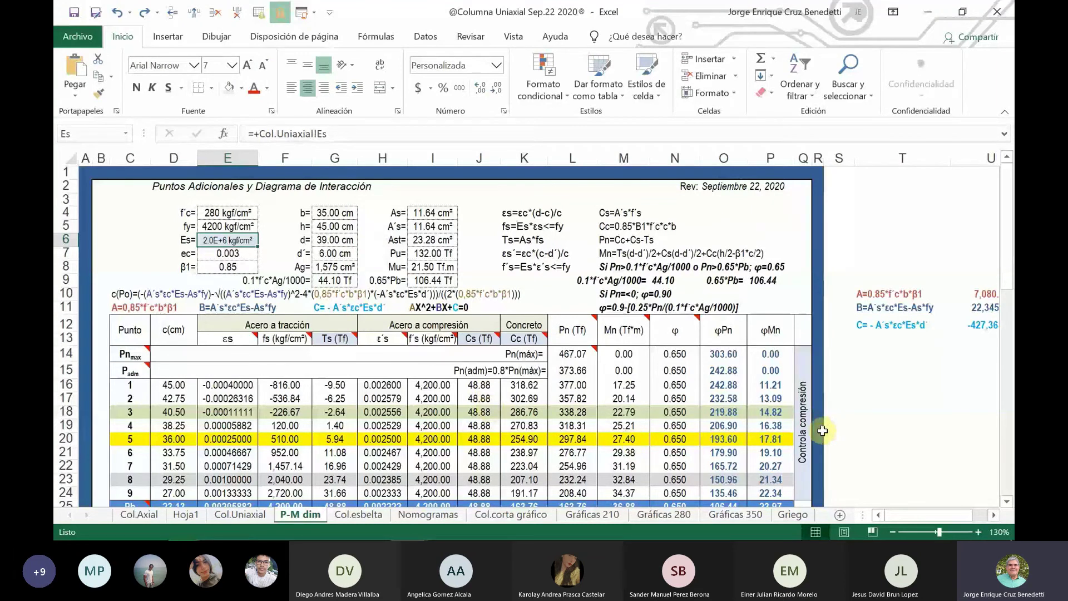
mouse_move(822, 540)
left_click(334, 534)
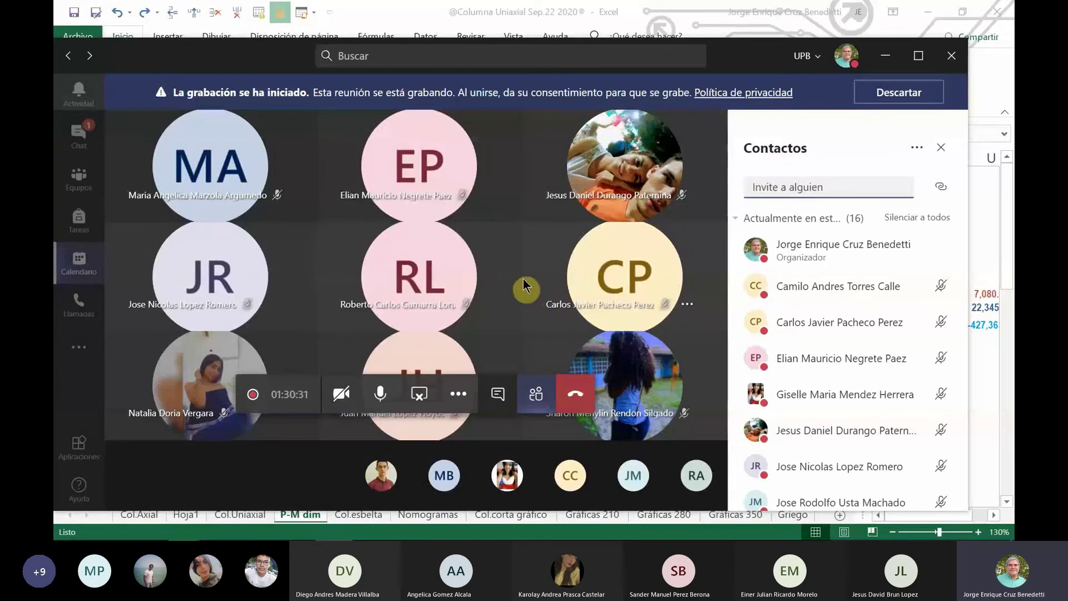
scroll(816, 352, "down", 5)
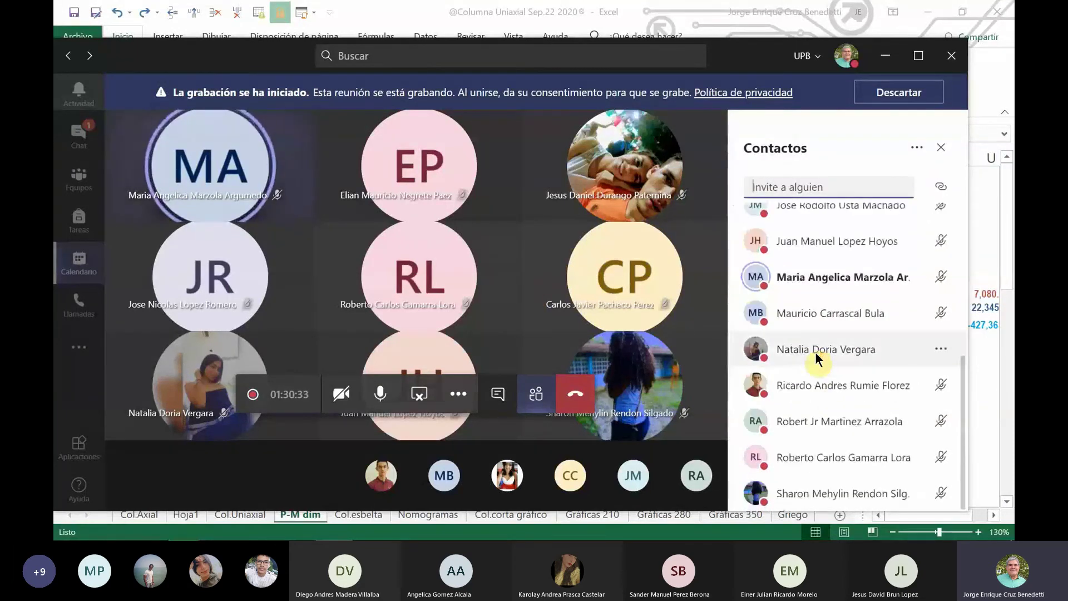
mouse_move(412, 533)
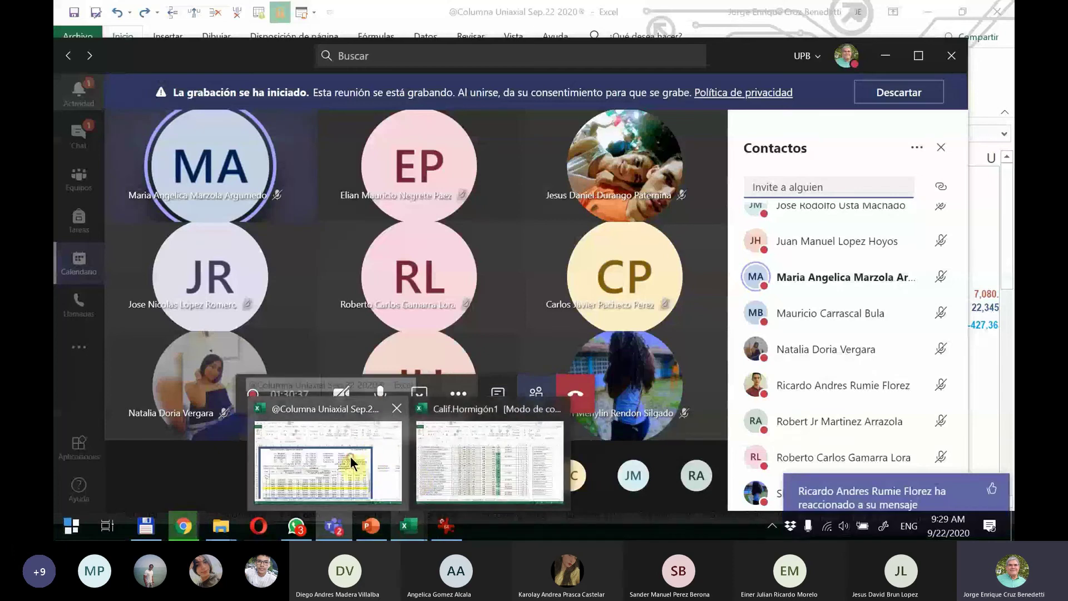
left_click(352, 462)
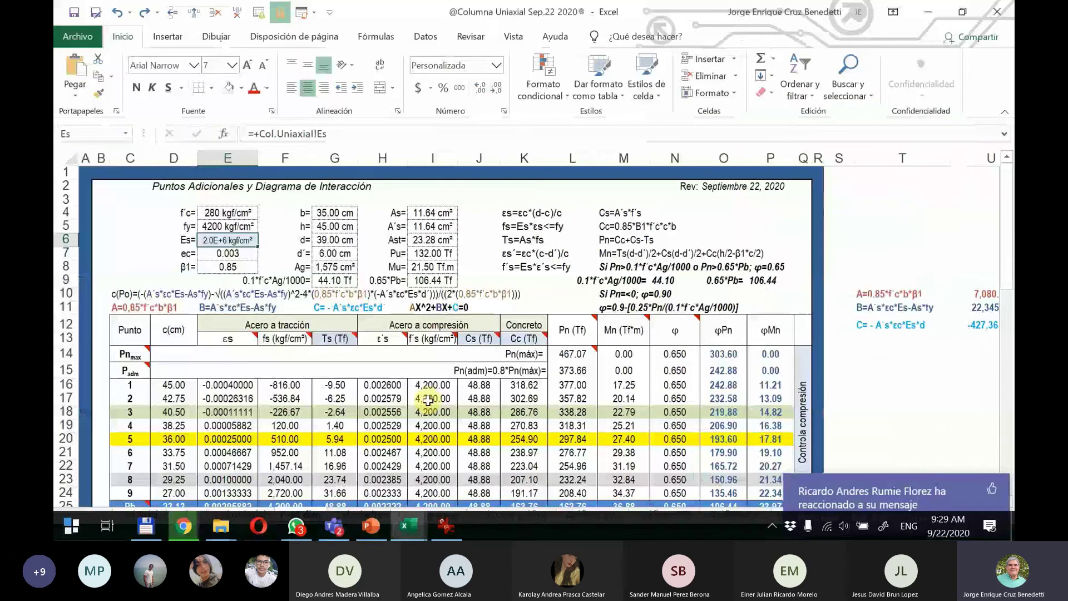
mouse_move(336, 535)
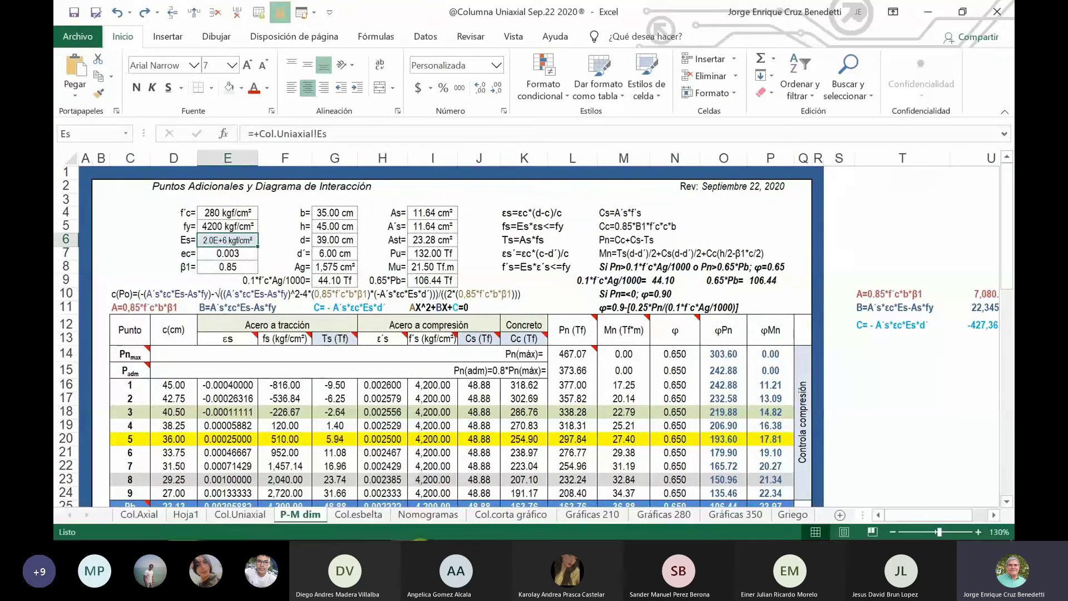
left_click(336, 535)
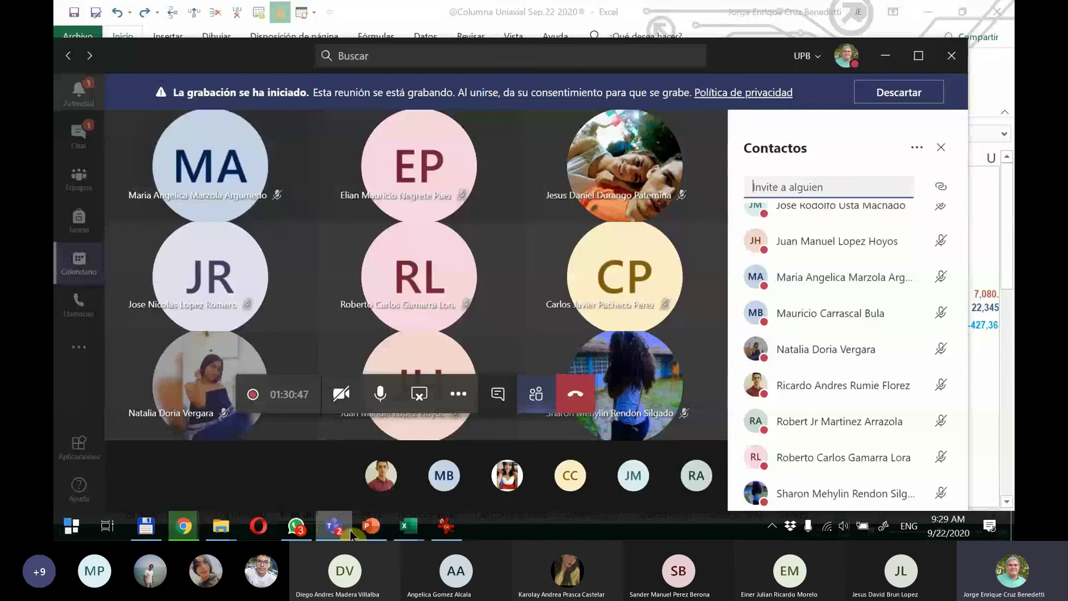
left_click(409, 535)
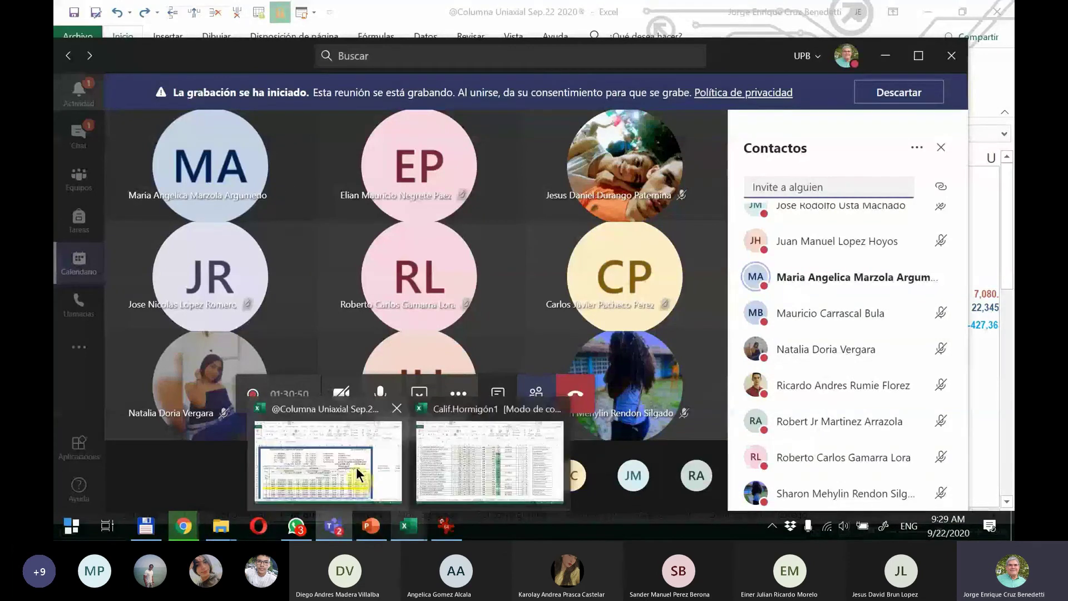
left_click(357, 469)
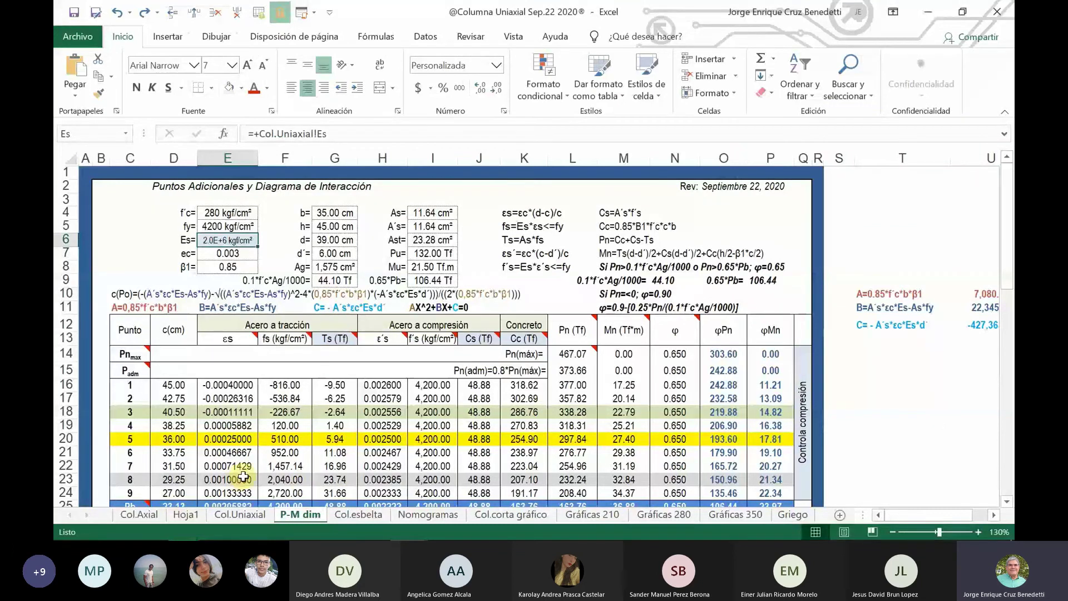
View the column's materials, geometry and steel data on the Col.Uniaxial sheet, and return to the P-M dim sheet.
left_click(249, 517)
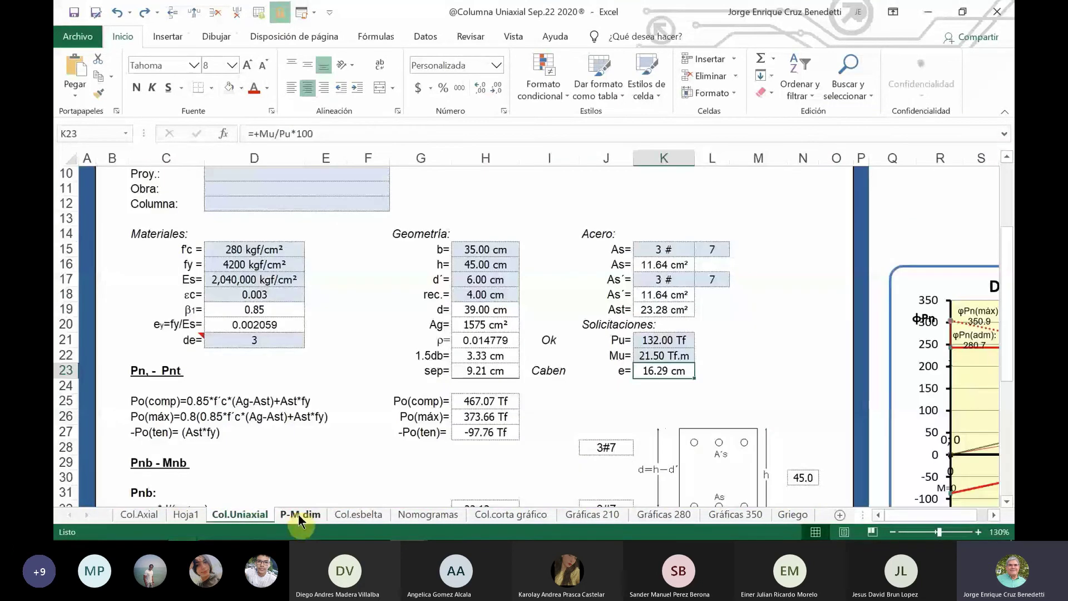
left_click(299, 515)
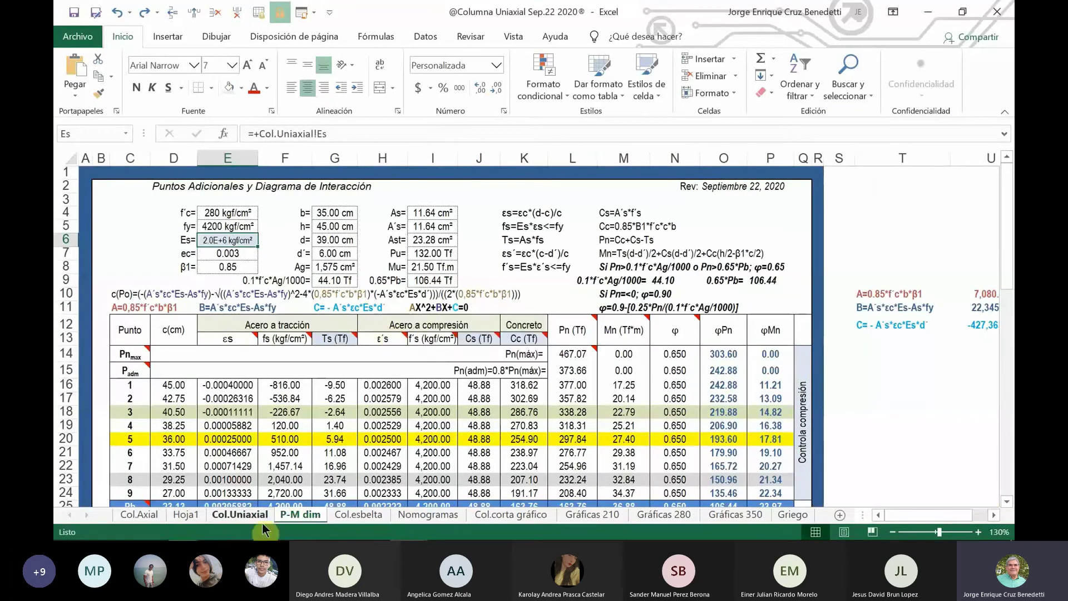
left_click(249, 519)
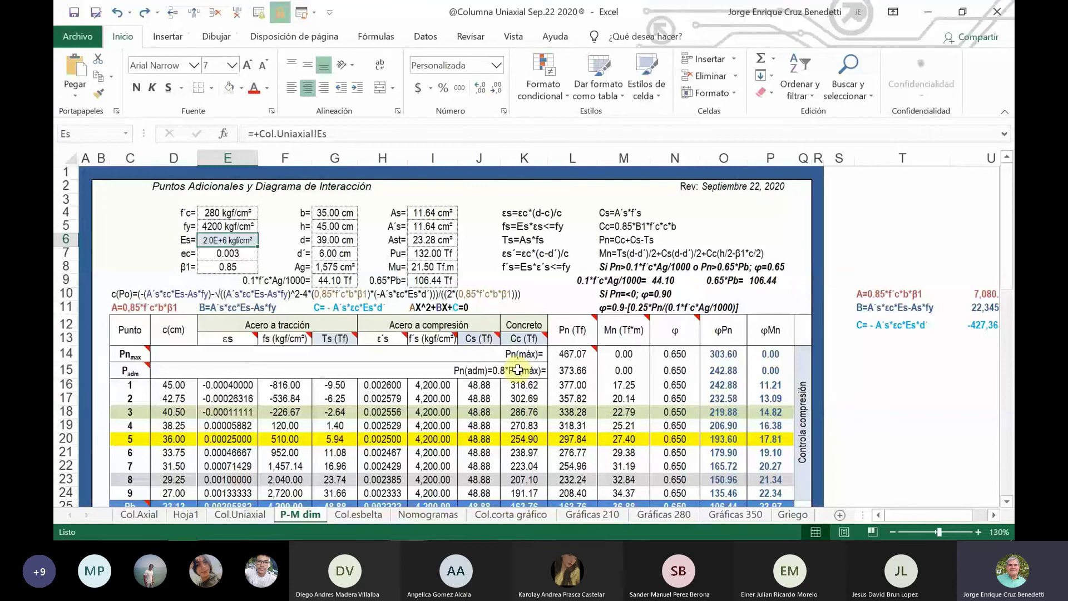
Read the comment on the Pn (Tf) heading, and inspect the Pn formulas of the Padm and Pnmax rows.
mouse_move(570, 334)
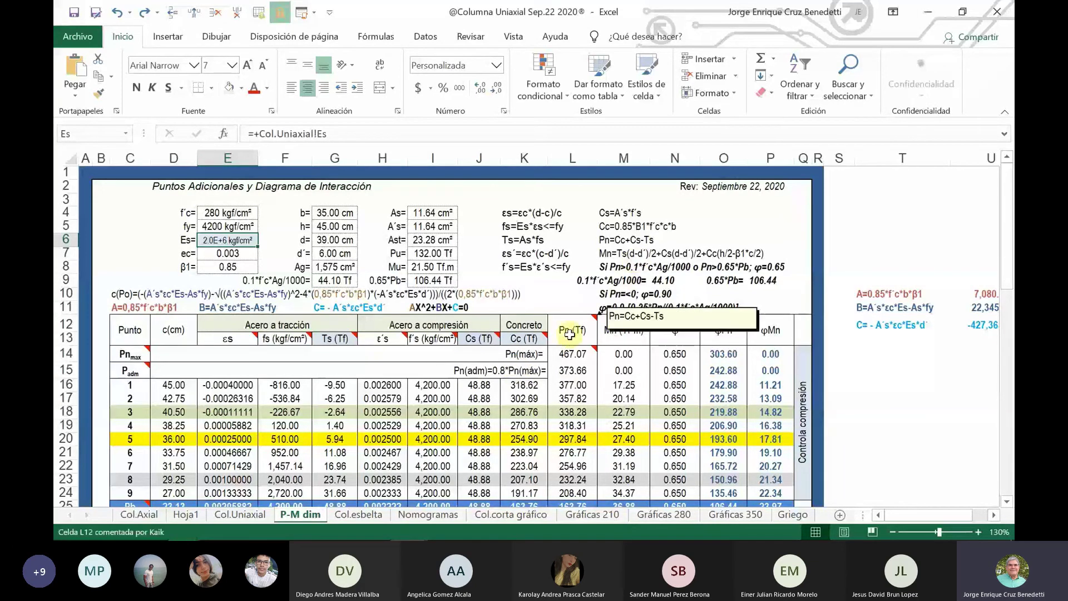
left_click(569, 334)
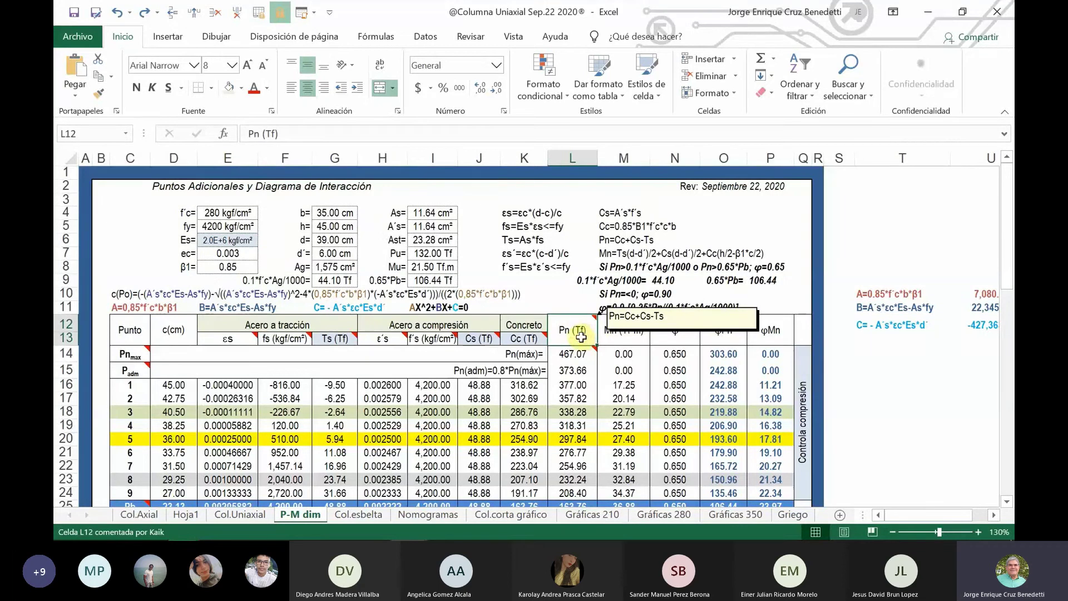
left_click(573, 371)
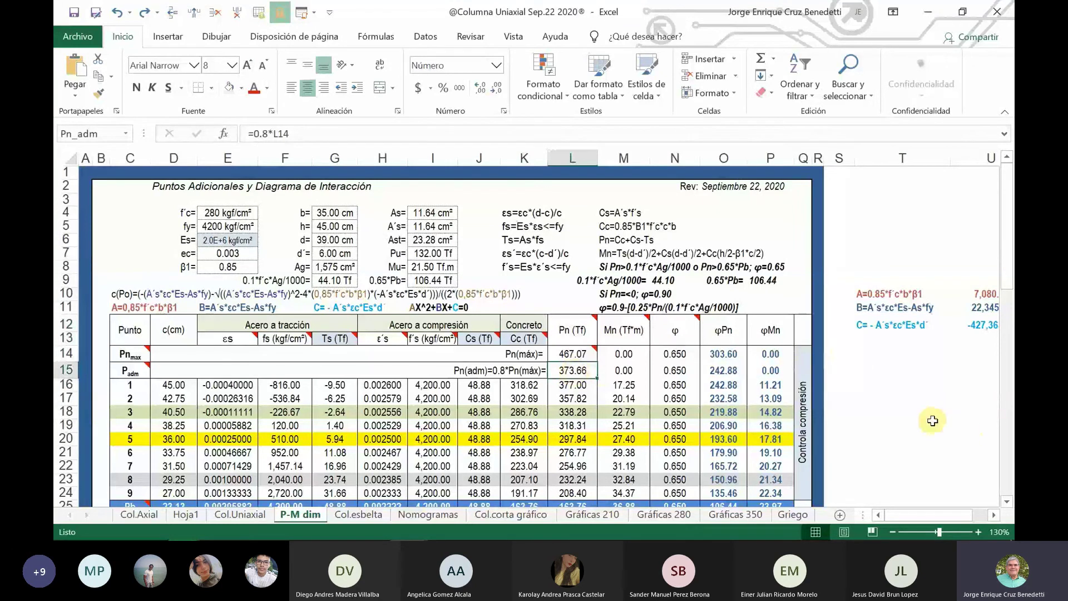
left_click(572, 353)
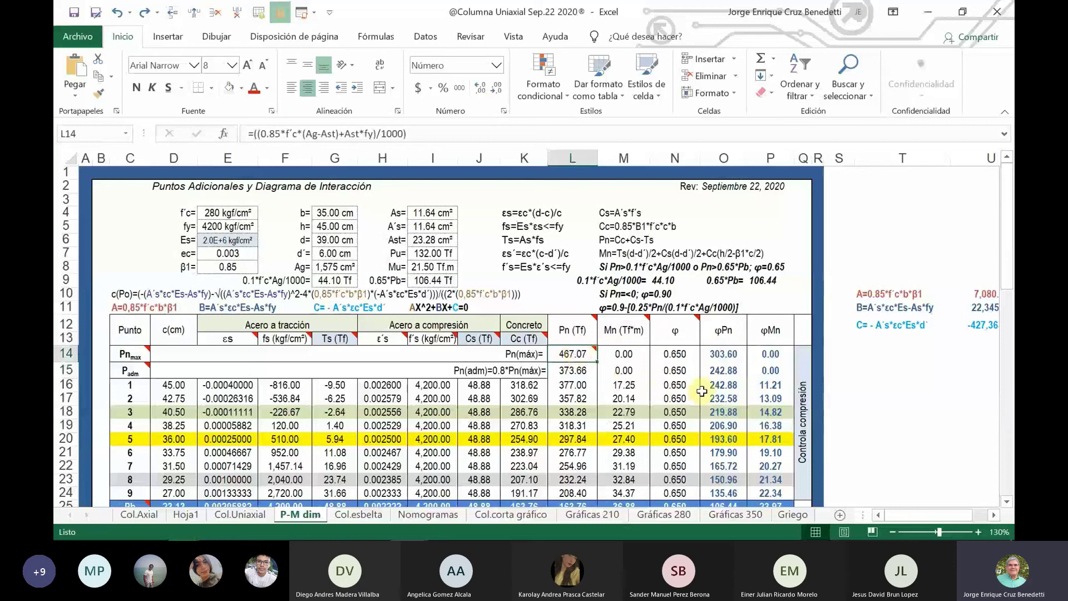